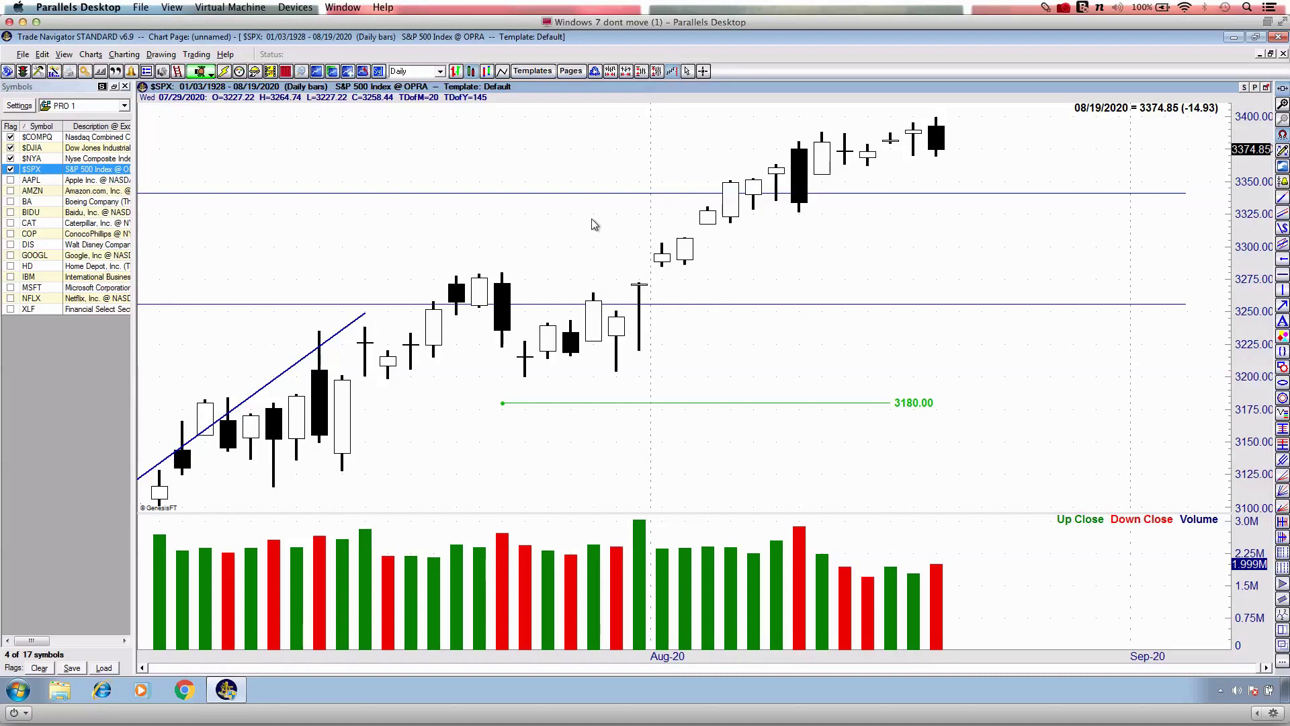
Examine the recent S&P 500 daily candles from July to August 2020 at several bar spacings.
scroll(592, 220, down, 5)
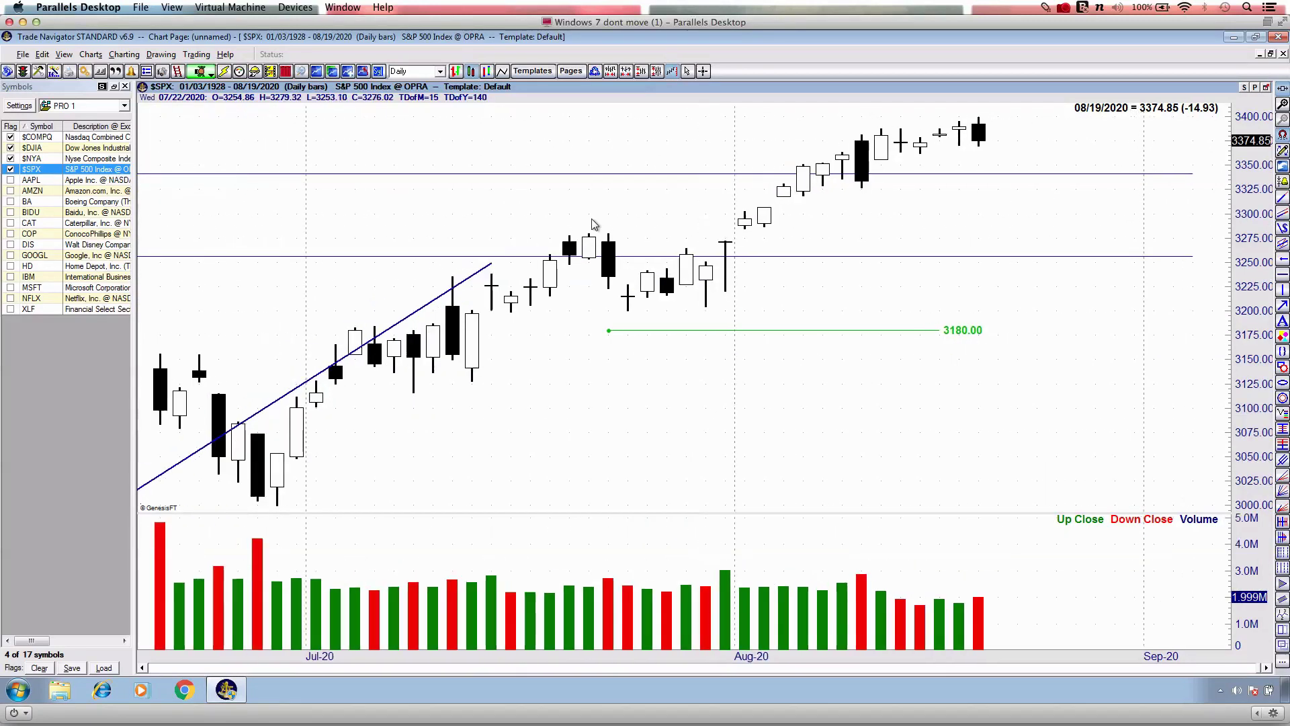
scroll(594, 223, up, 4)
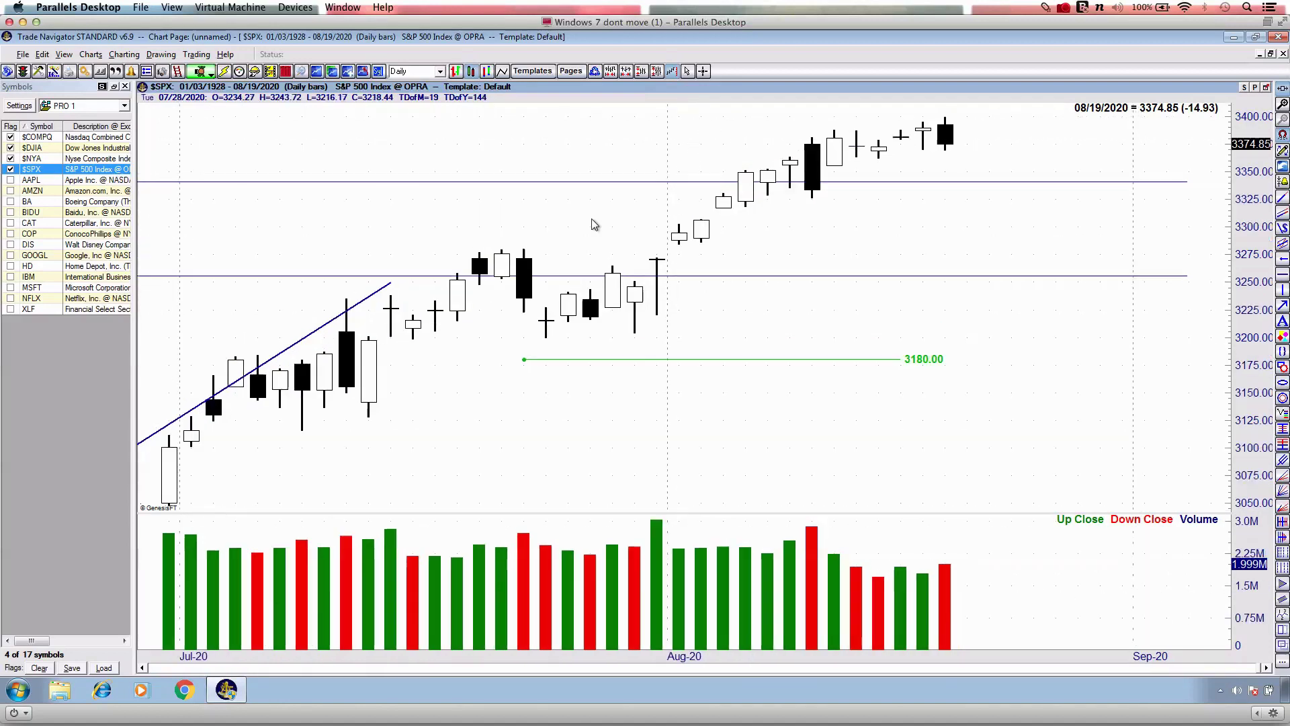
scroll(594, 223, up, 2)
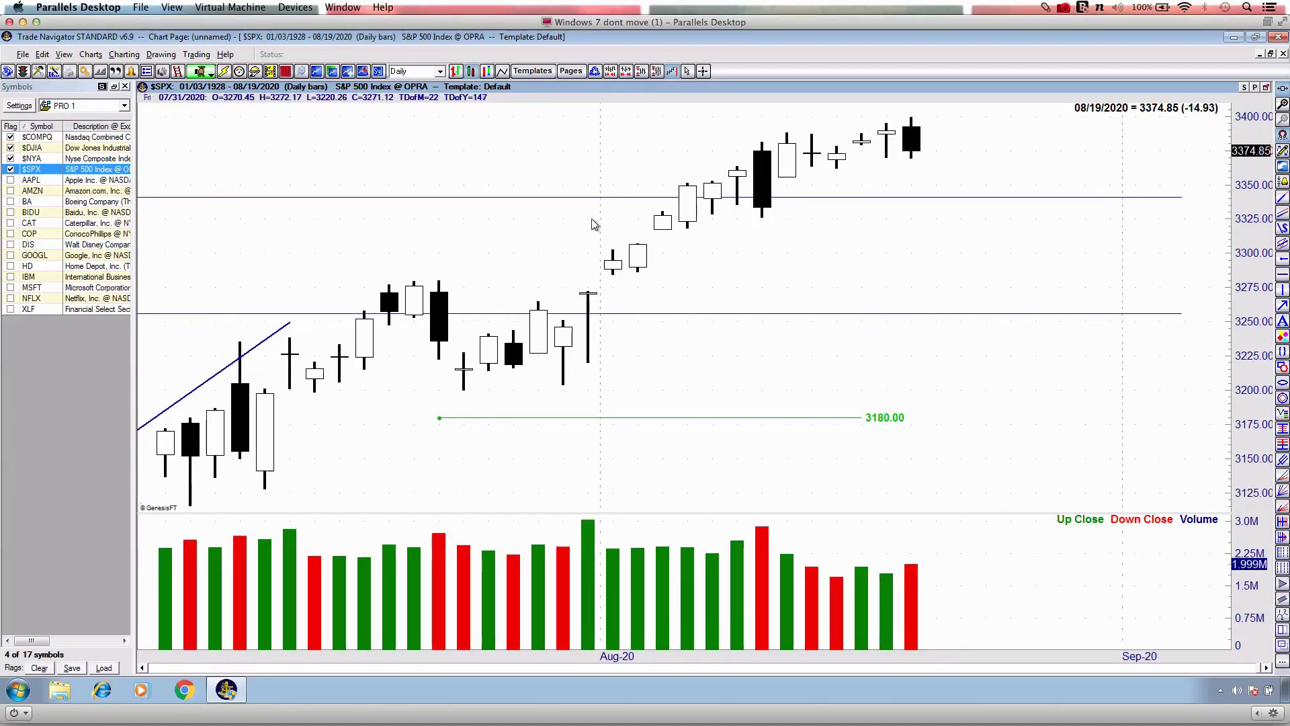
scroll(594, 224, up, 2)
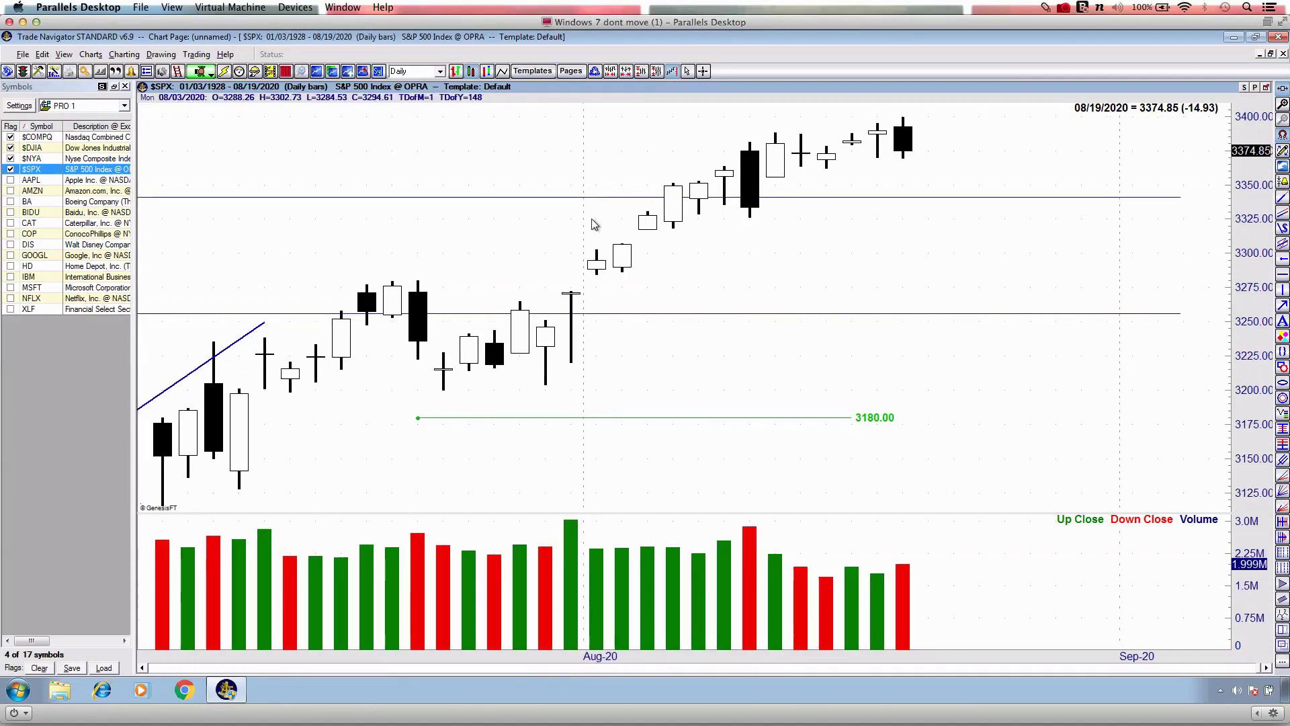
scroll(594, 224, up, 3)
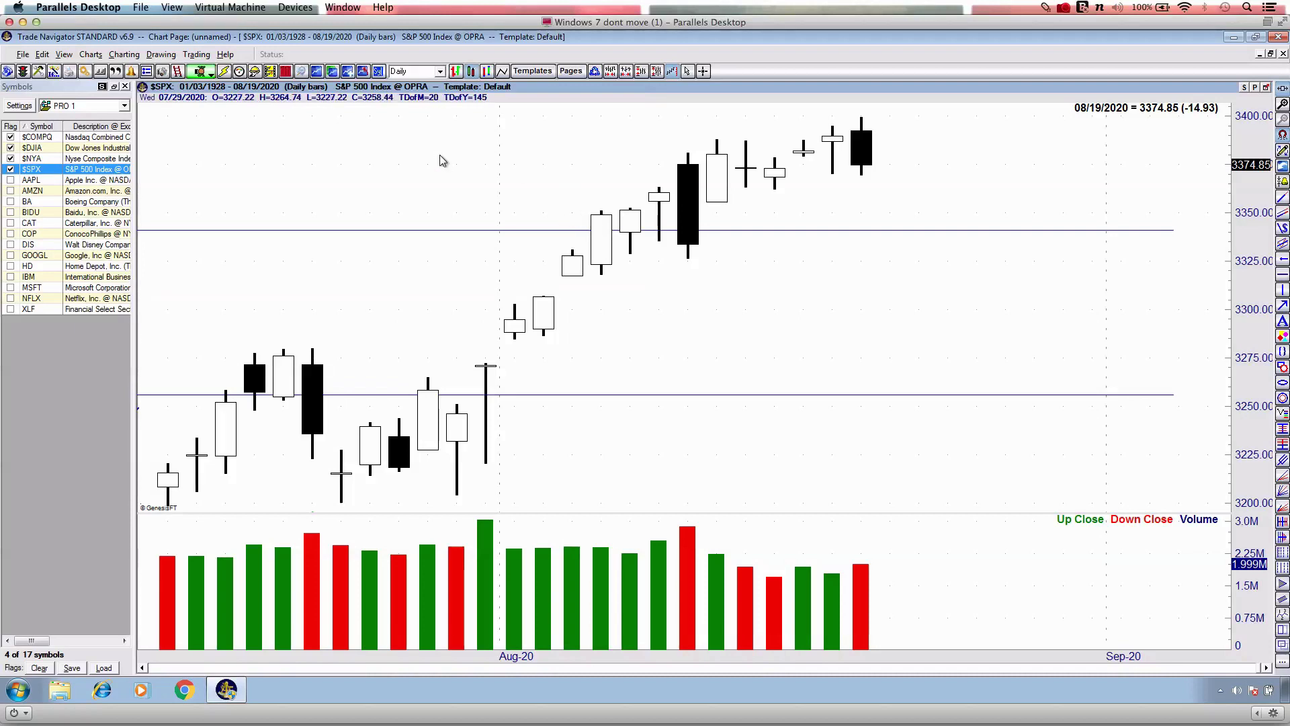
scroll(439, 152, down, 2)
scroll(441, 156, down, 1)
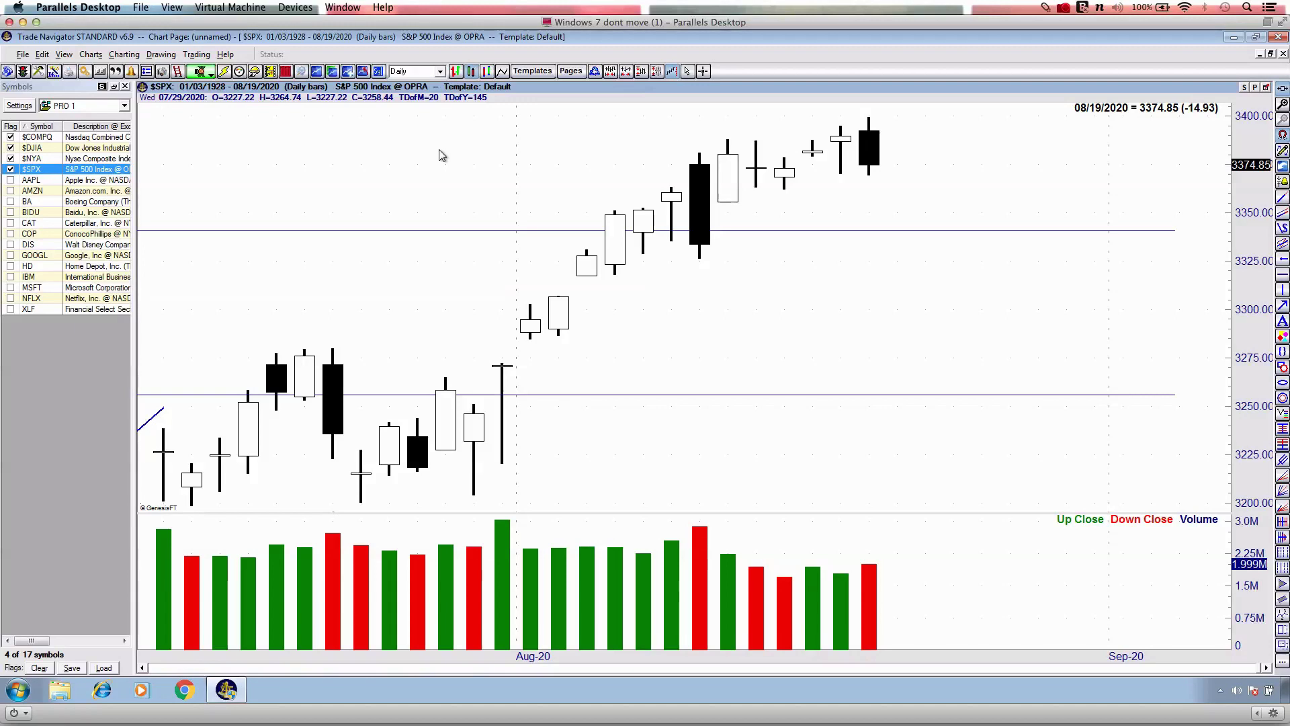
scroll(440, 157, down, 1)
scroll(441, 157, up, 1)
scroll(441, 157, up, 1)
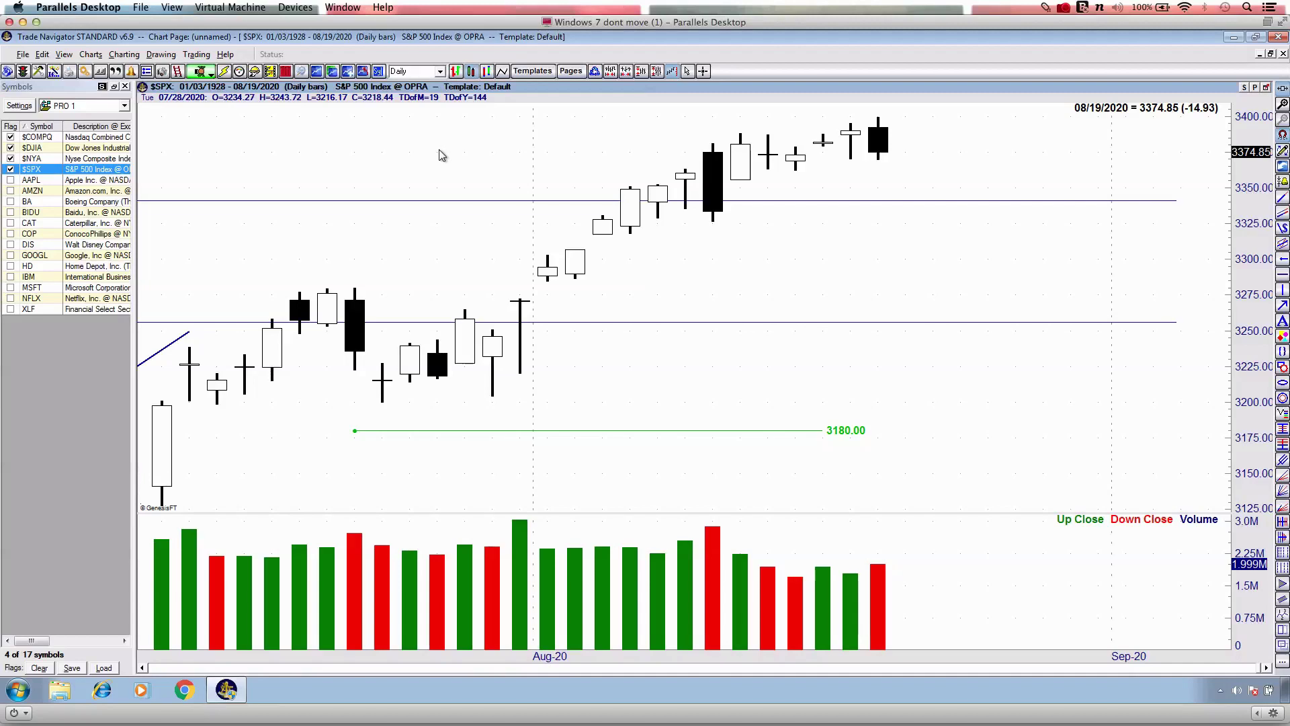
scroll(442, 155, down, 1)
scroll(442, 155, up, 2)
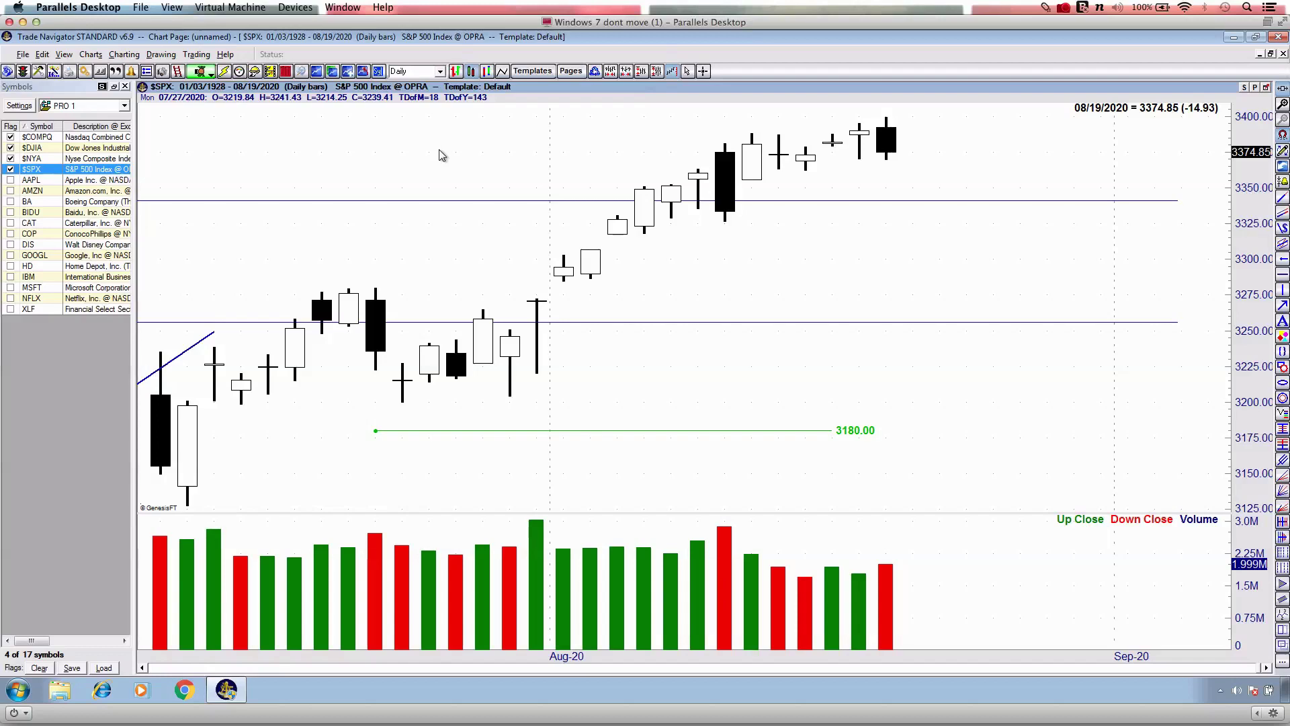
key(Up)
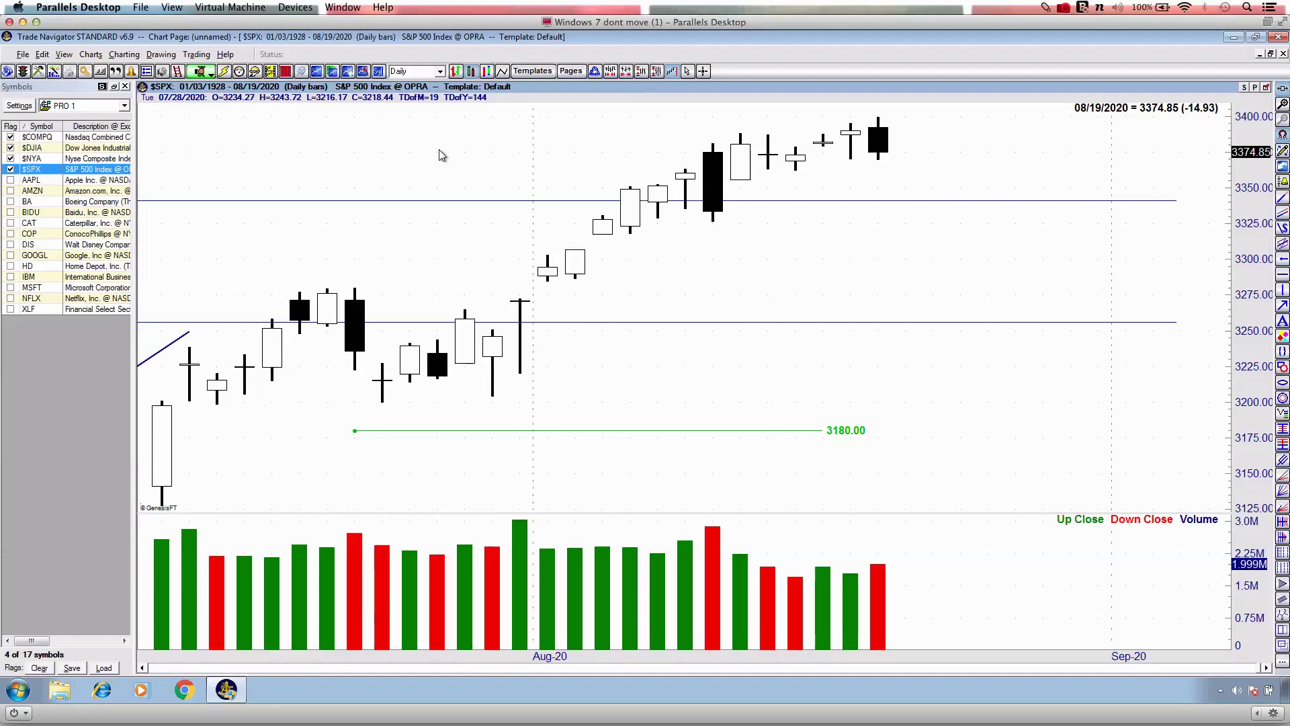
key(Down)
key(Down)
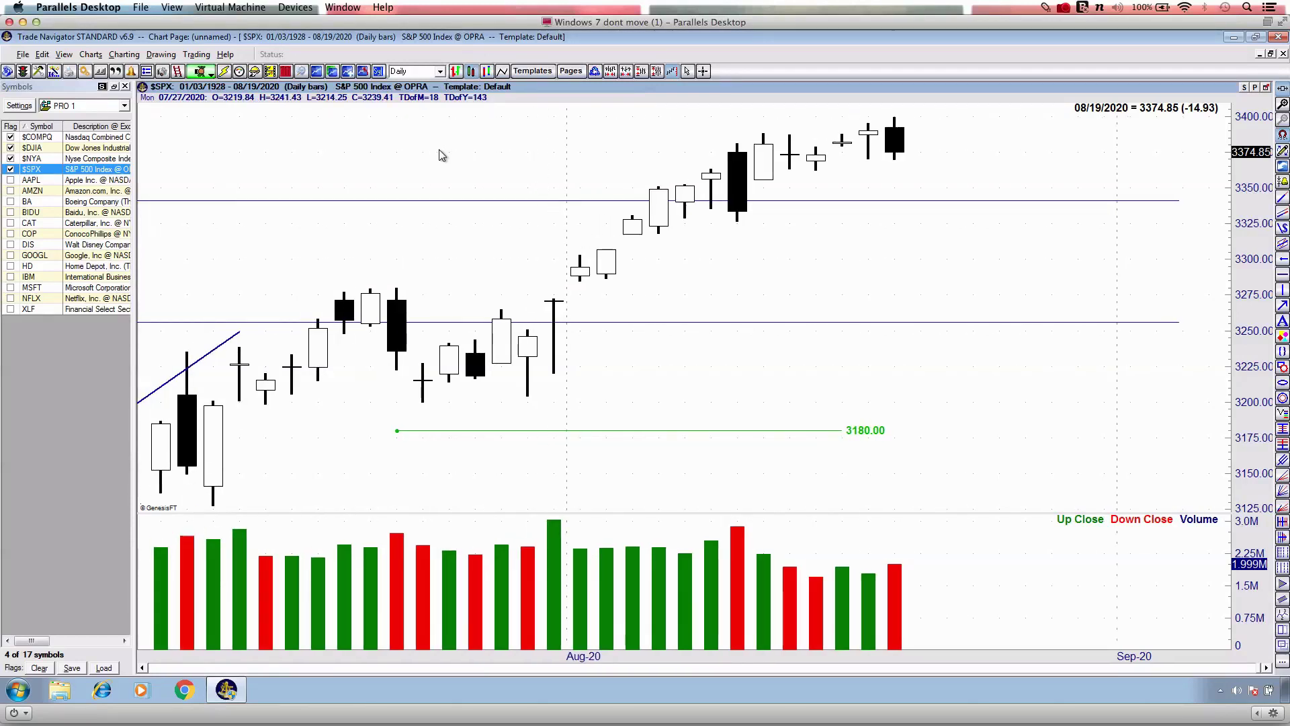
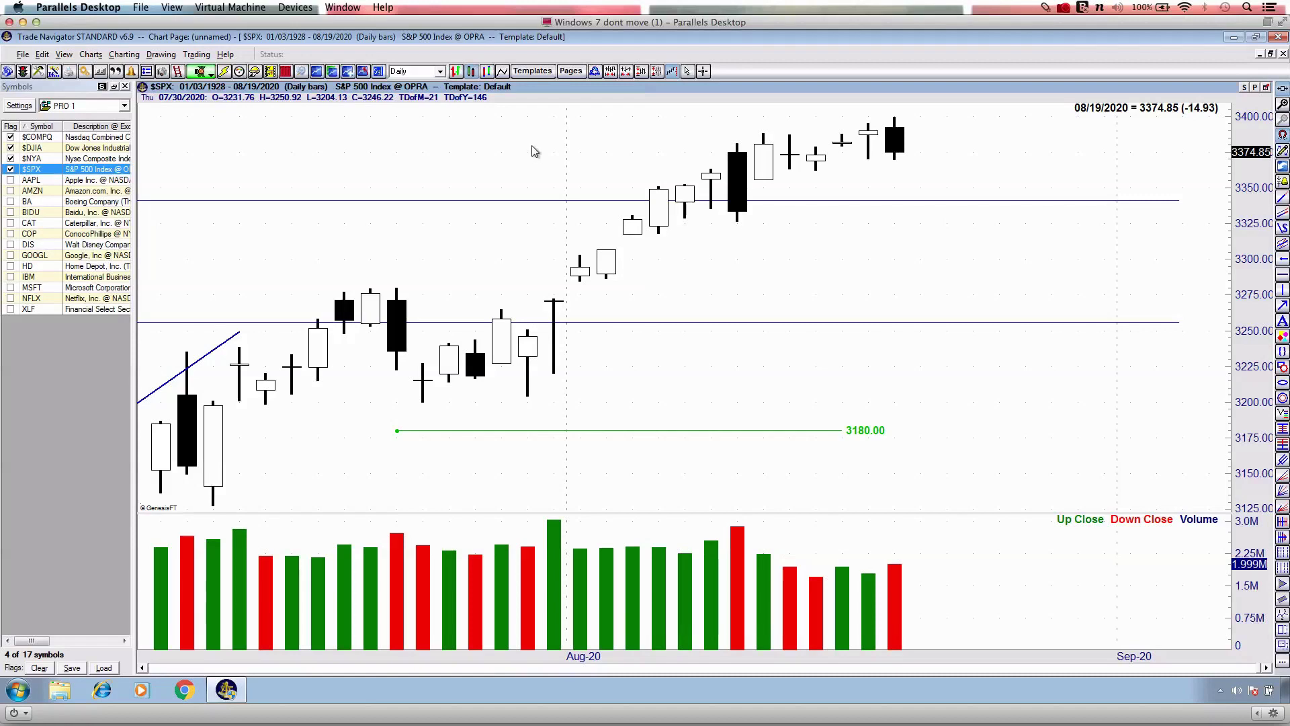
Box the next-to-last daily candle with pen 2 and clear the markup.
key(ctrl+2)
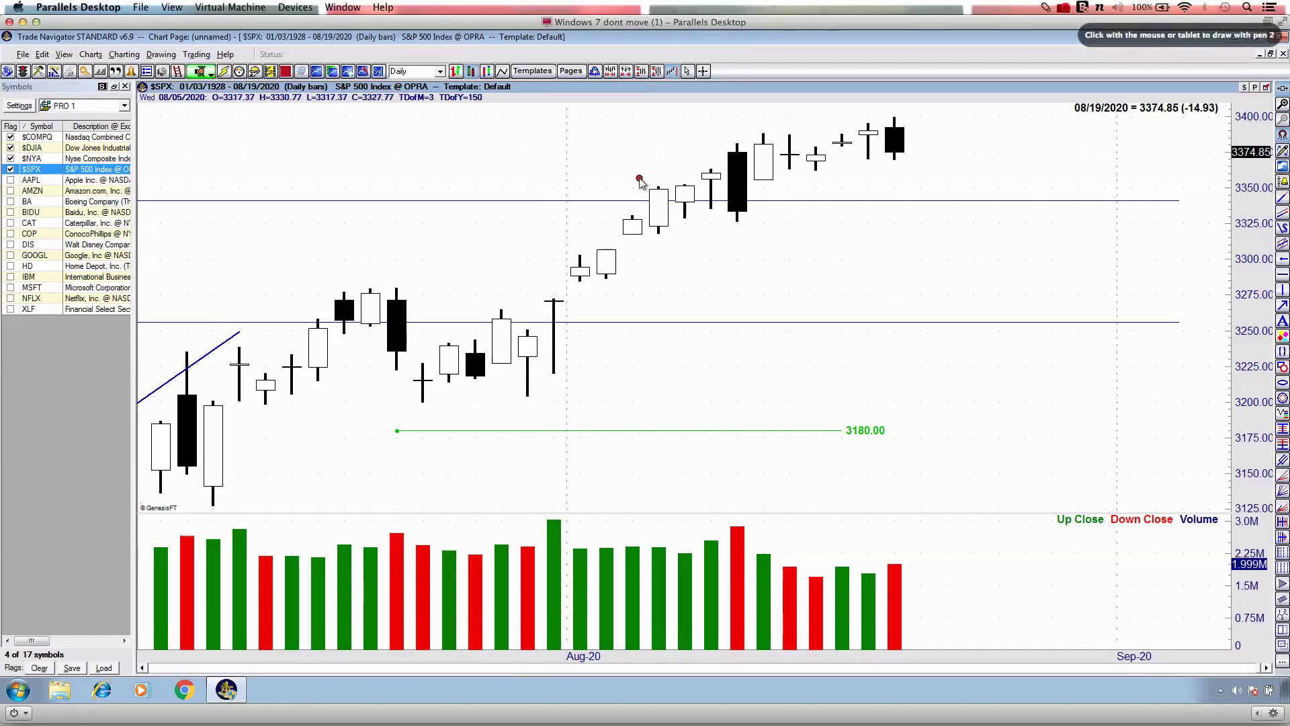
mouse_move(863, 113)
mouse_down()
mouse_move(885, 120)
mouse_move(852, 168)
mouse_move(857, 111)
mouse_move(897, 111)
mouse_up()
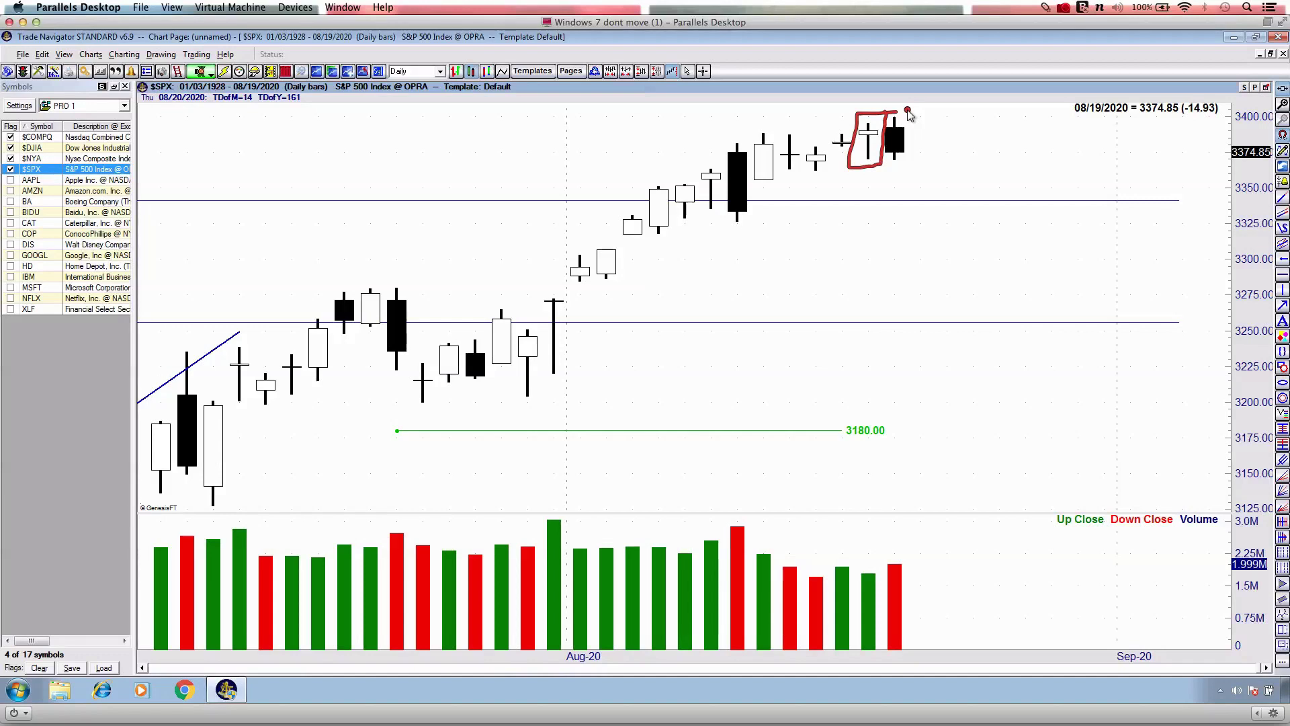
key(Escape)
Examine the S&P 500 daily rally from late June through August 2020.
key(Down)
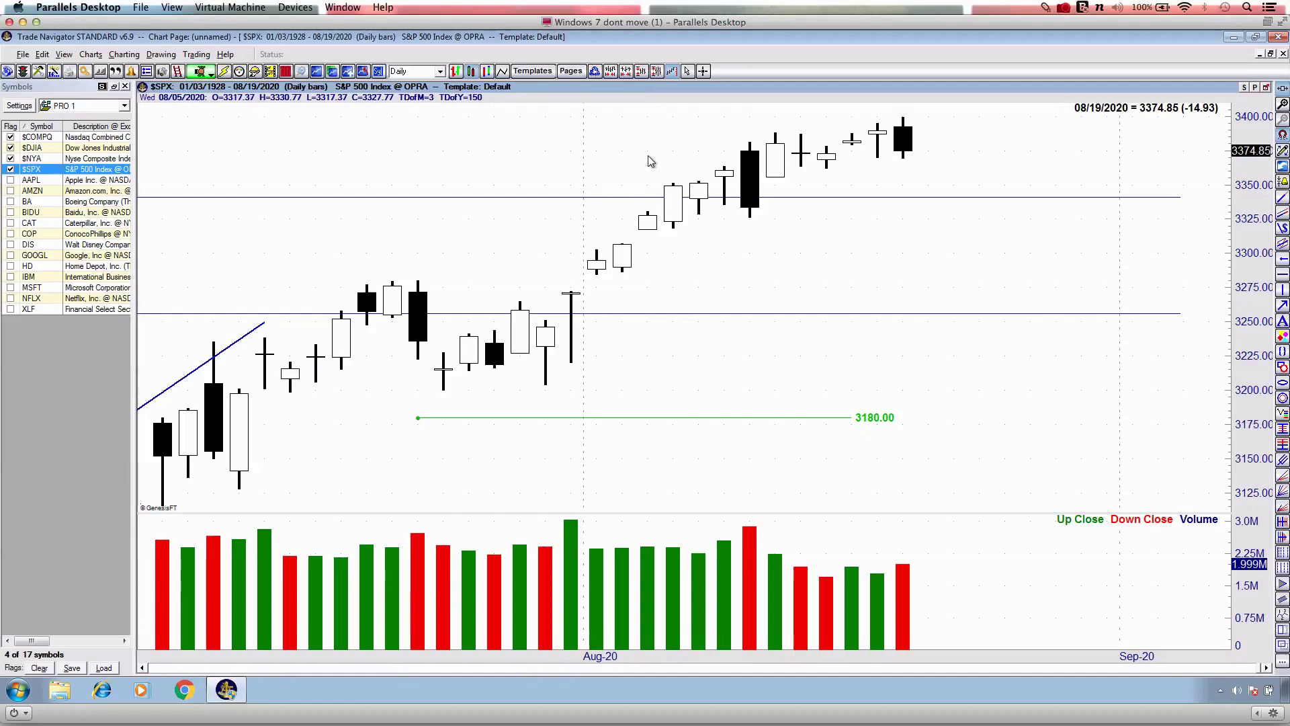
scroll(650, 161, up, 1)
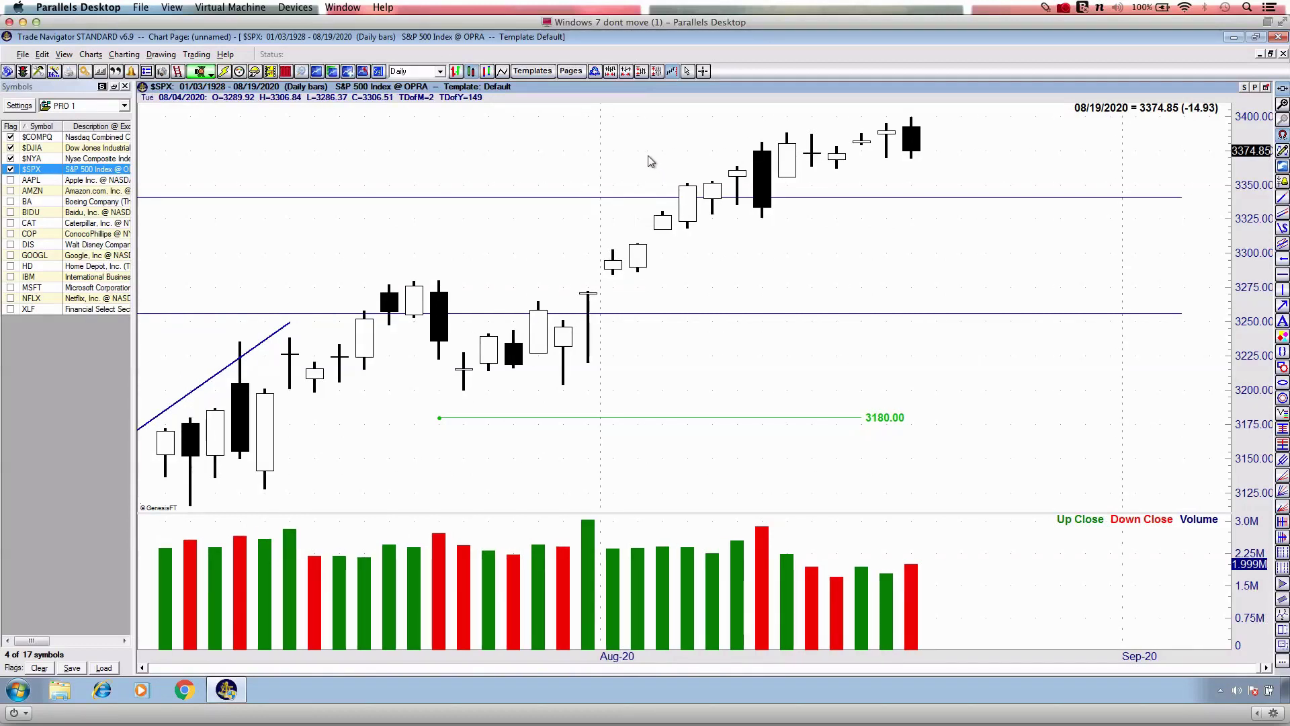
scroll(650, 161, up, 1)
scroll(650, 162, up, 1)
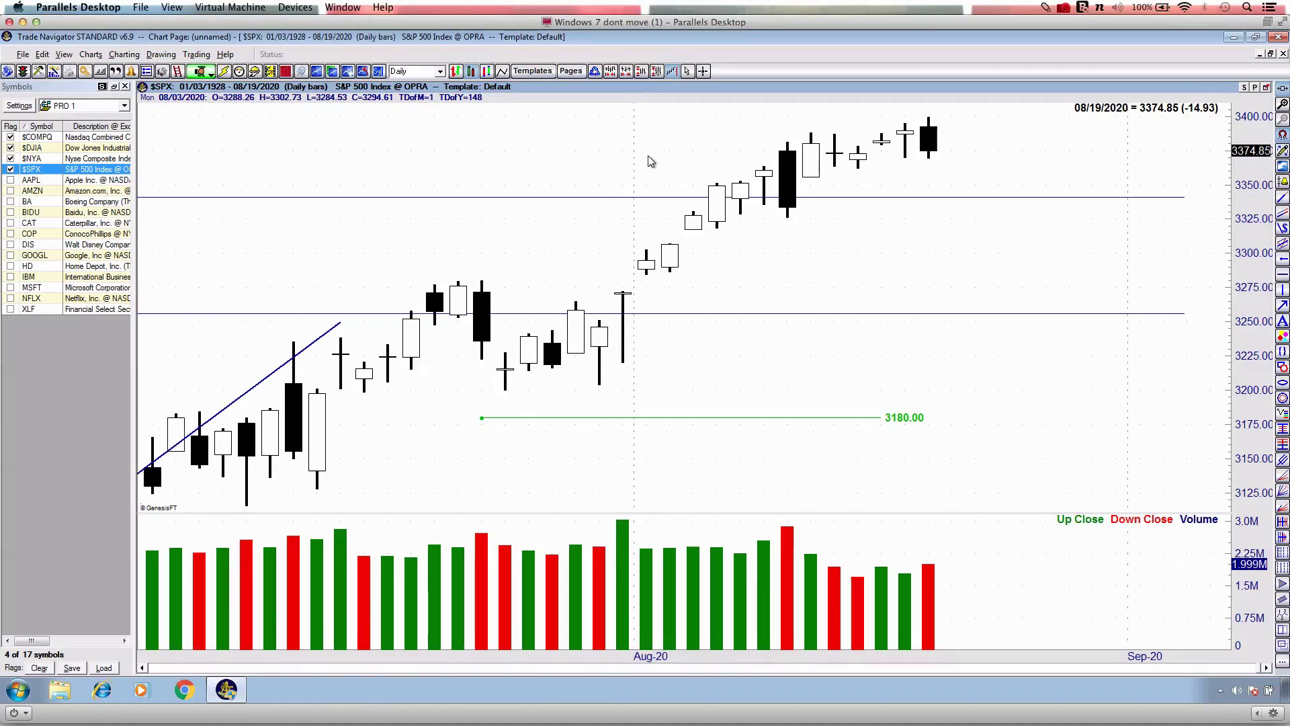
scroll(582, 161, up, 5)
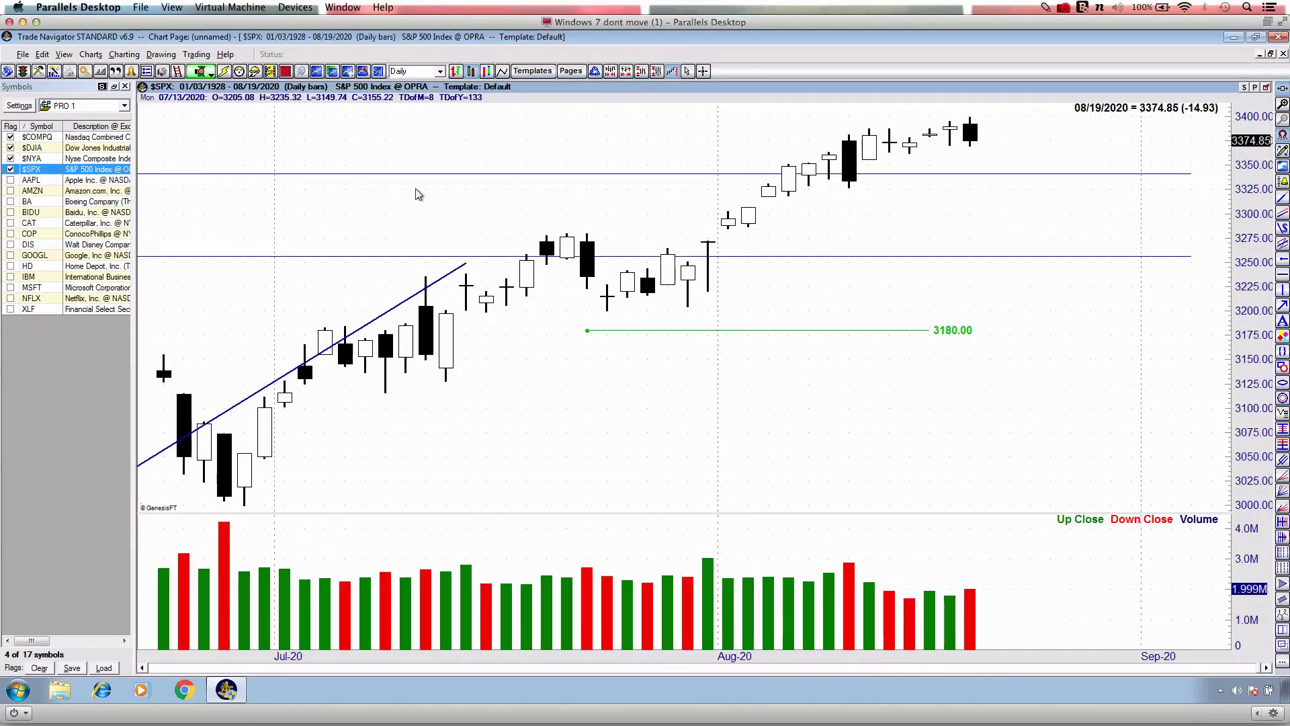
scroll(418, 194, up, 2)
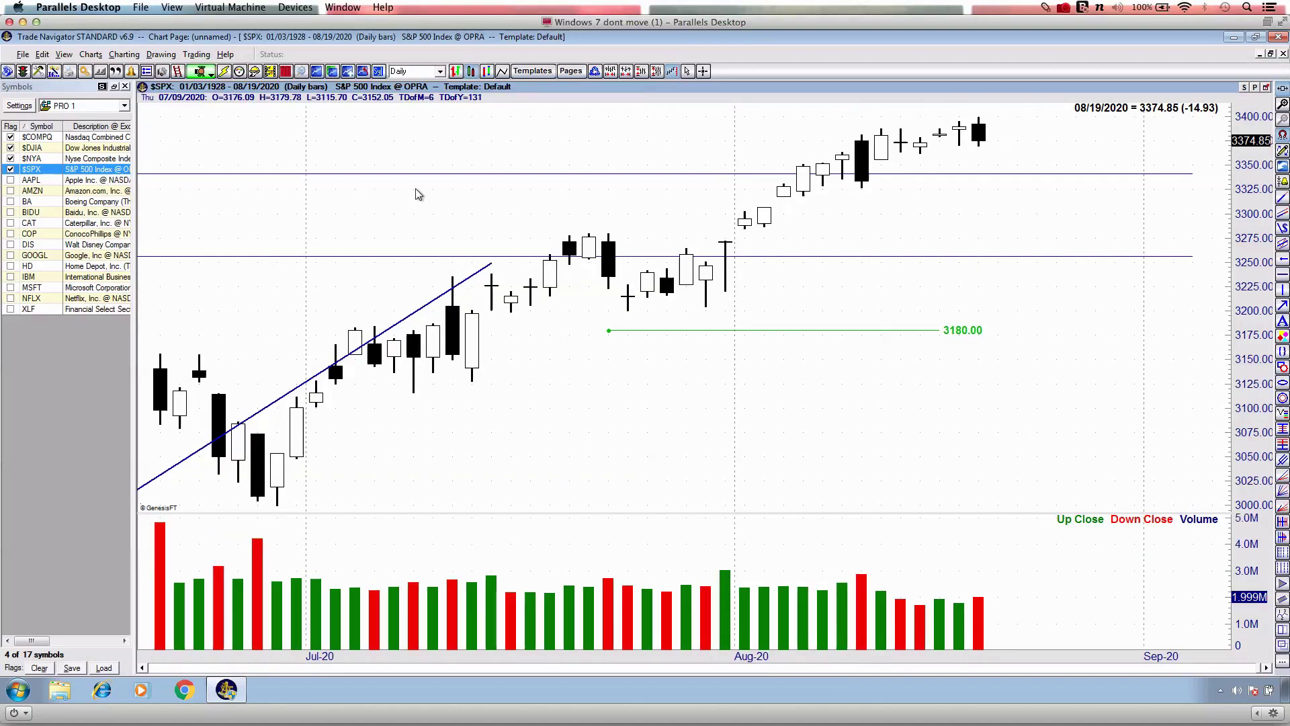
scroll(418, 194, up, 1)
scroll(417, 194, down, 3)
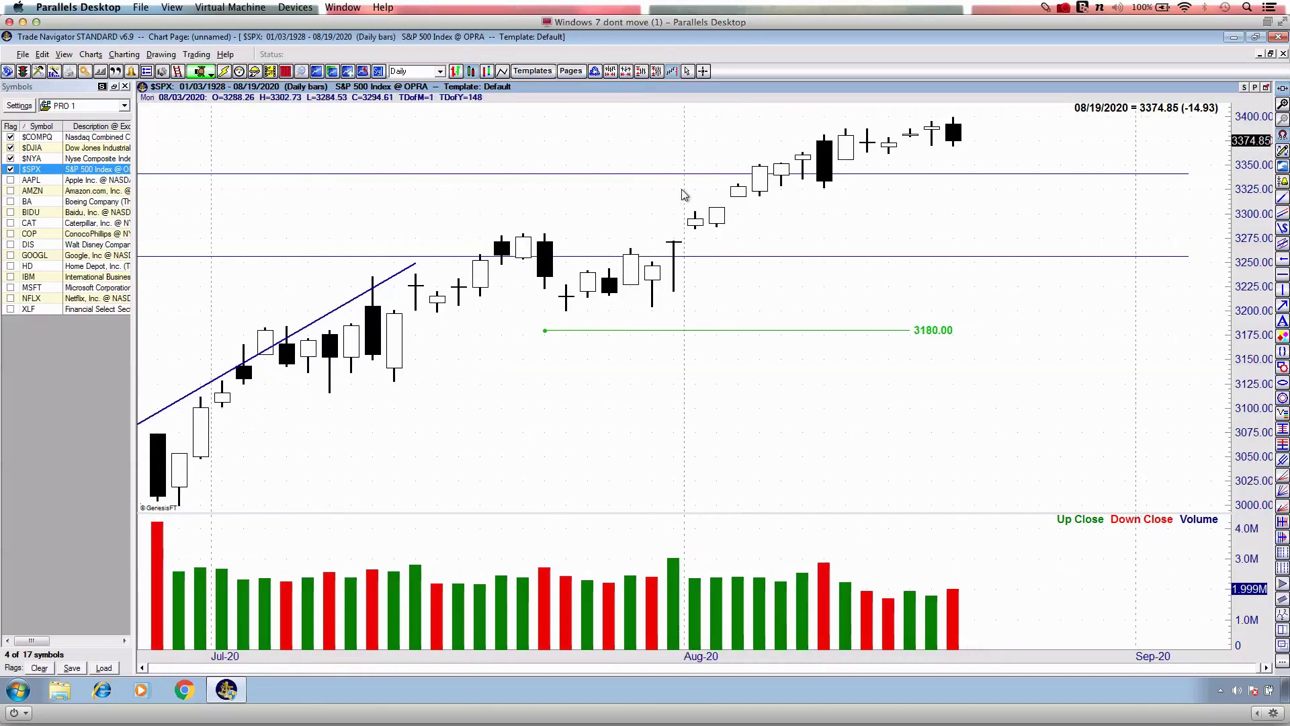
Outline the 08/19/2020 candle in red freehand and erase the marking.
drag(910, 110, 934, 160)
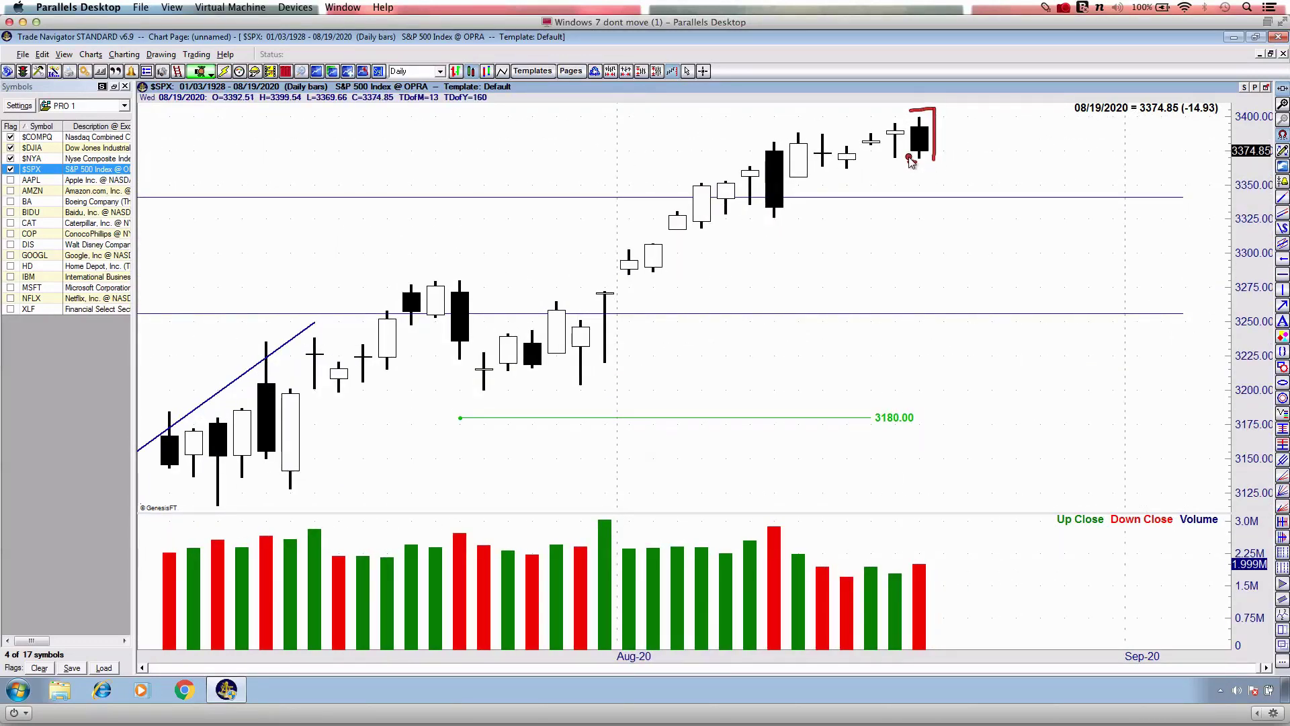
key(Escape)
Switch the S&P 500 chart to weekly bars and widen it to show the history back to 2006.
scroll(909, 158, down, 5)
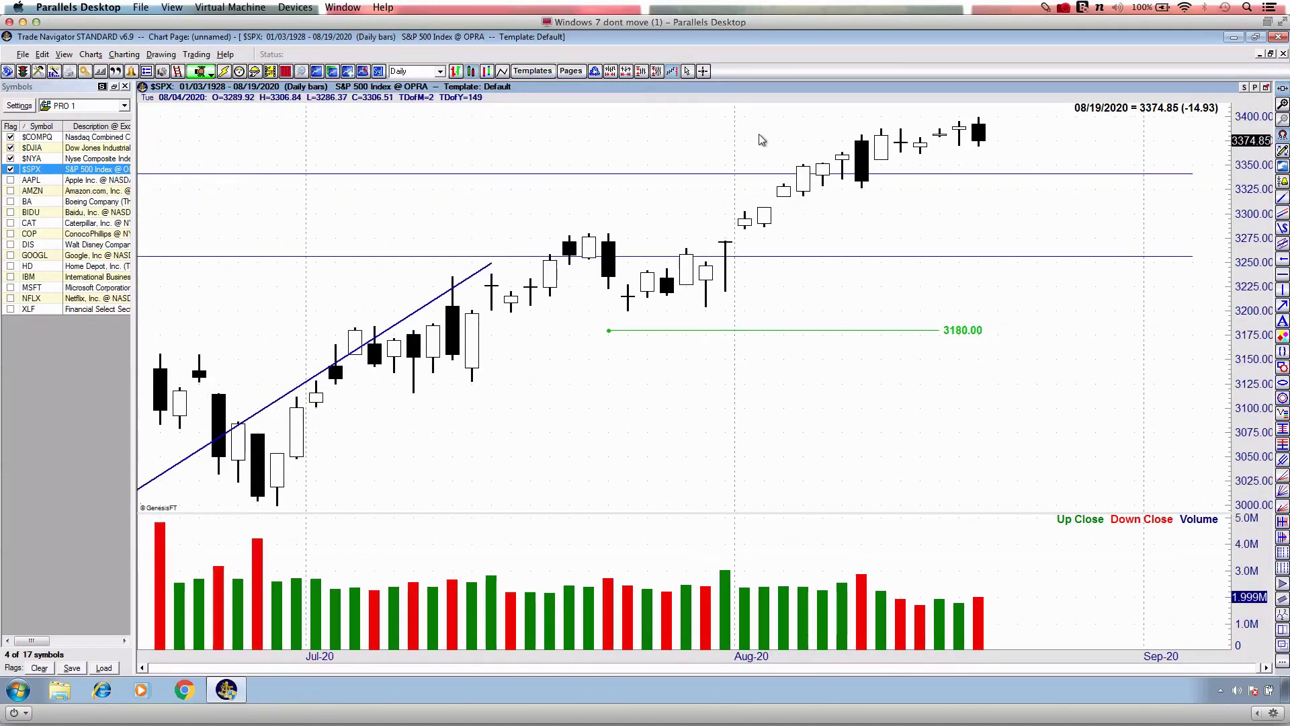
key(w)
scroll(759, 139, down, 4)
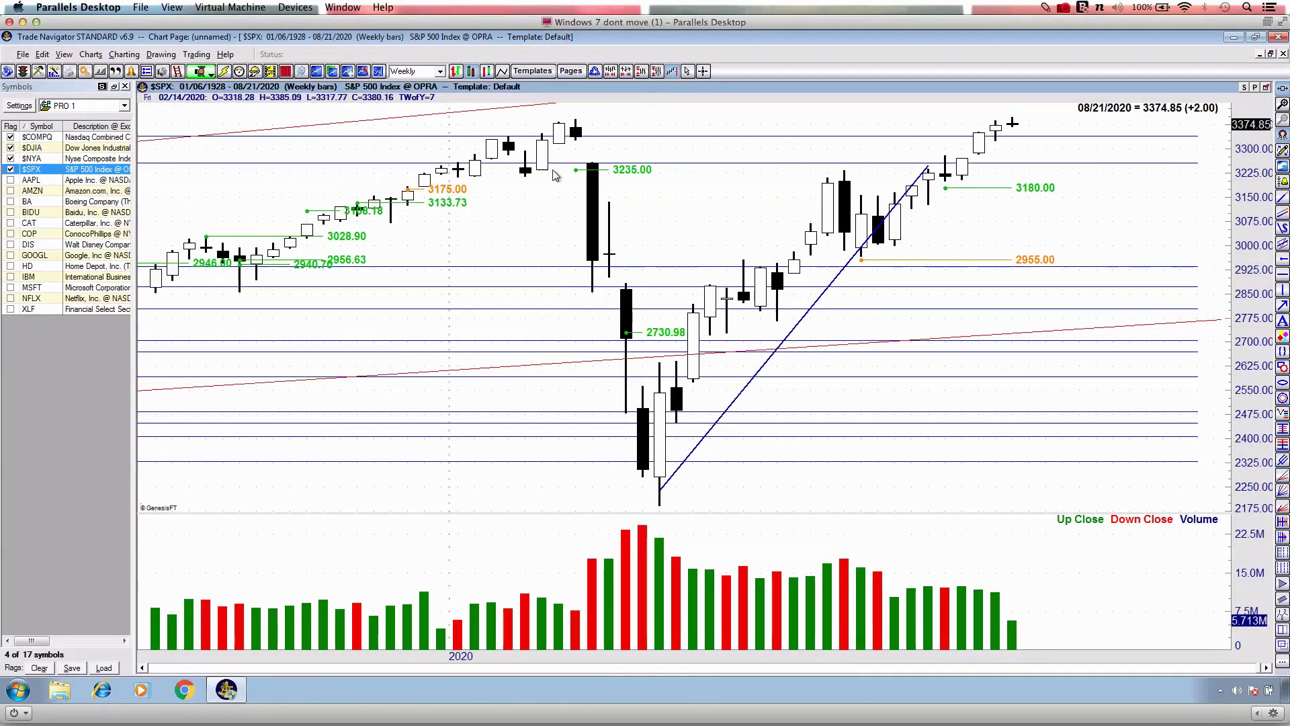
scroll(553, 170, down, 6)
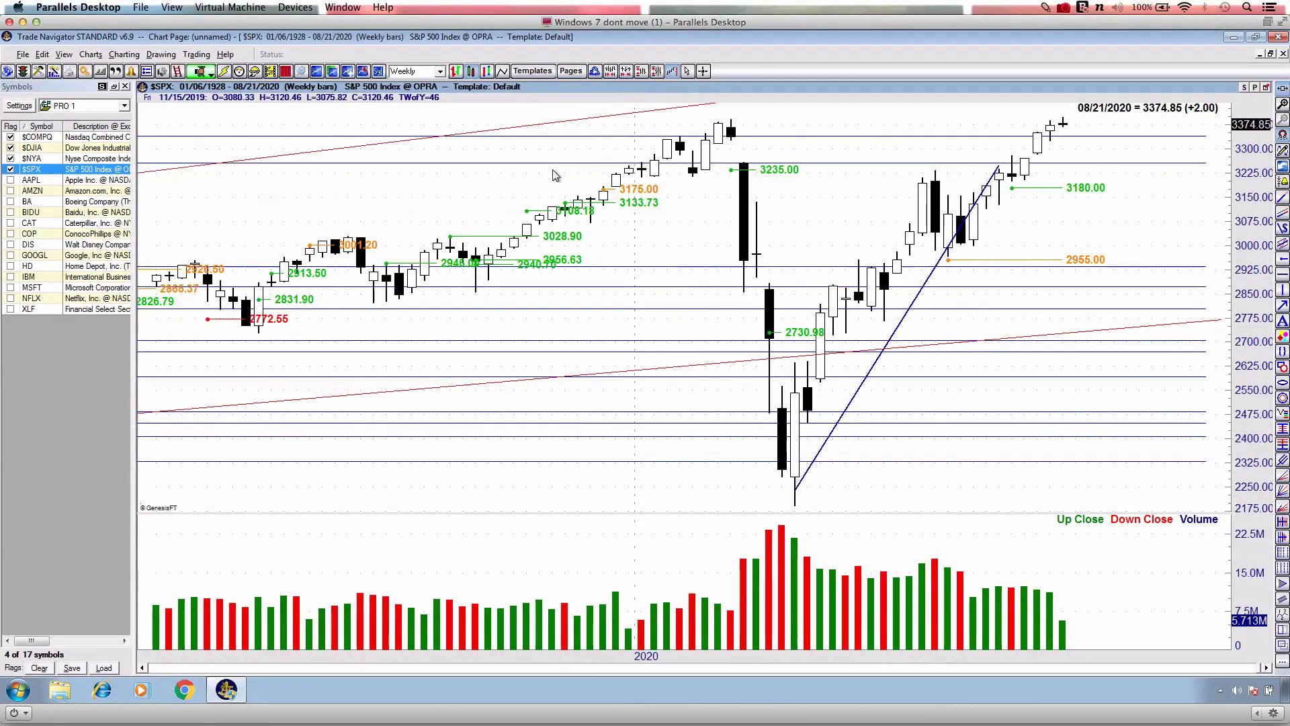
scroll(555, 176, up, 10)
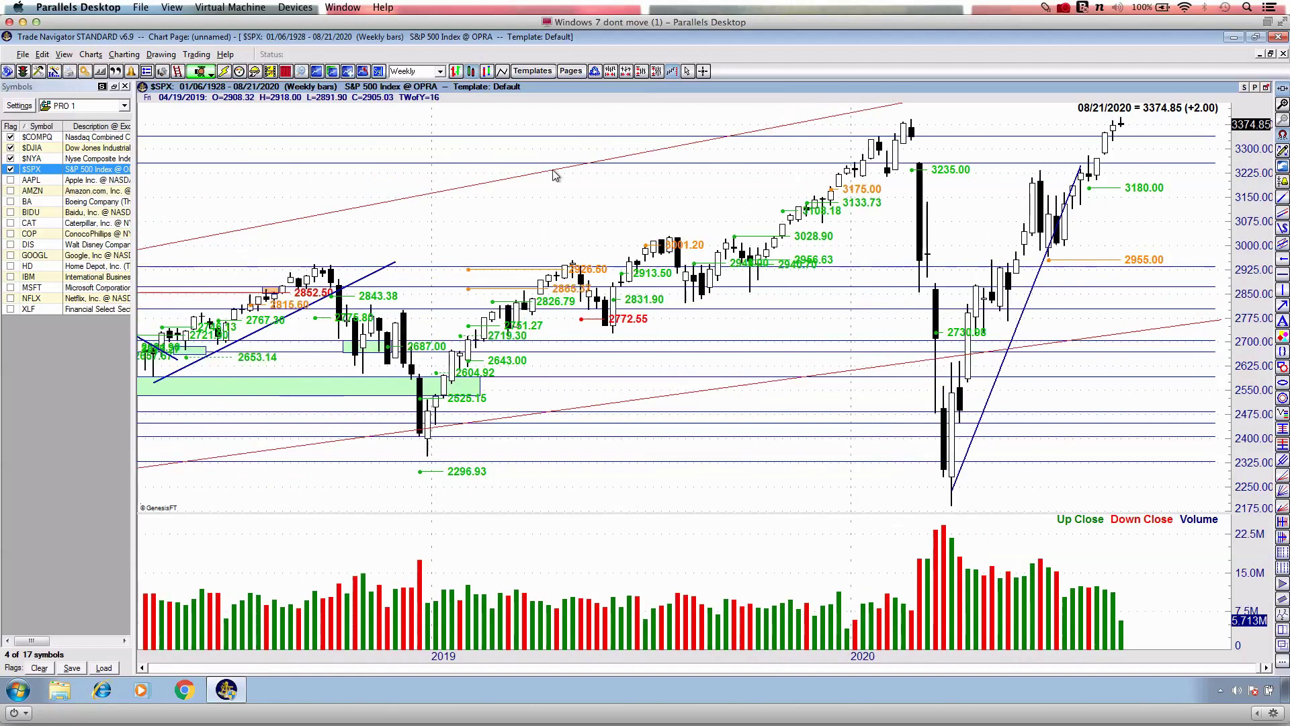
scroll(553, 170, down, 6)
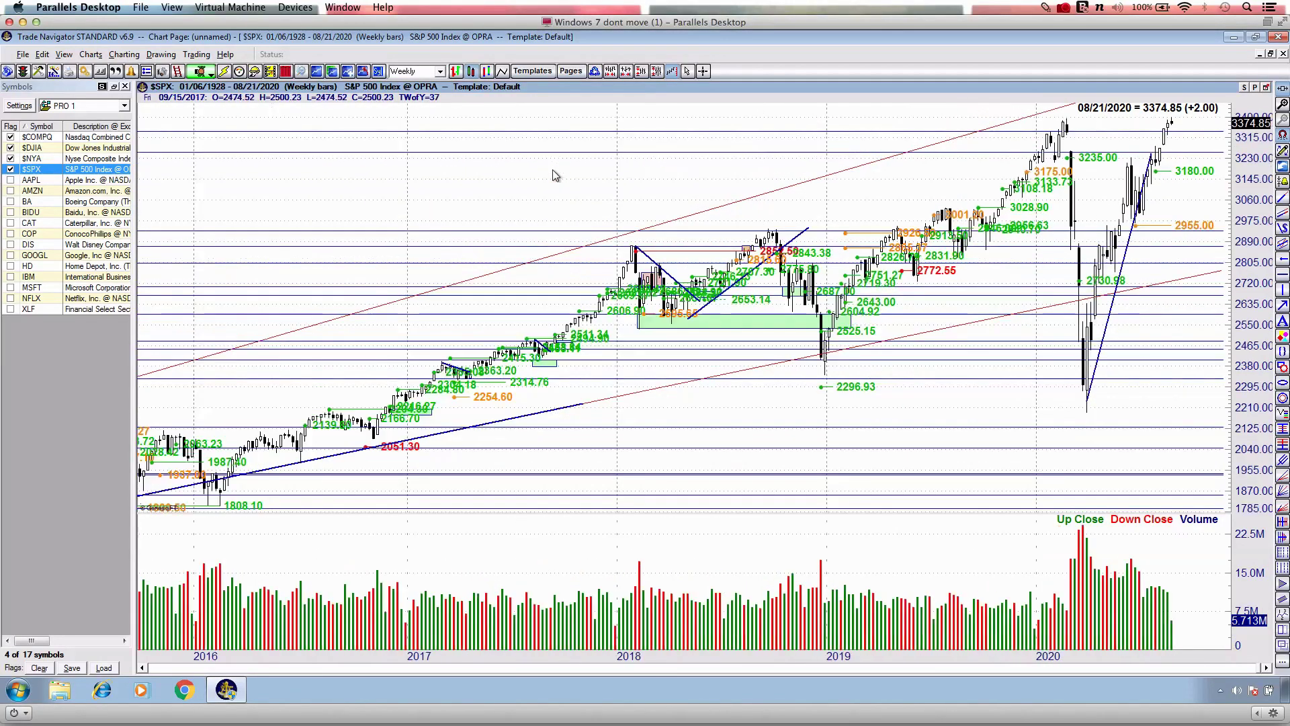
scroll(555, 175, down, 5)
scroll(555, 175, down, 5)
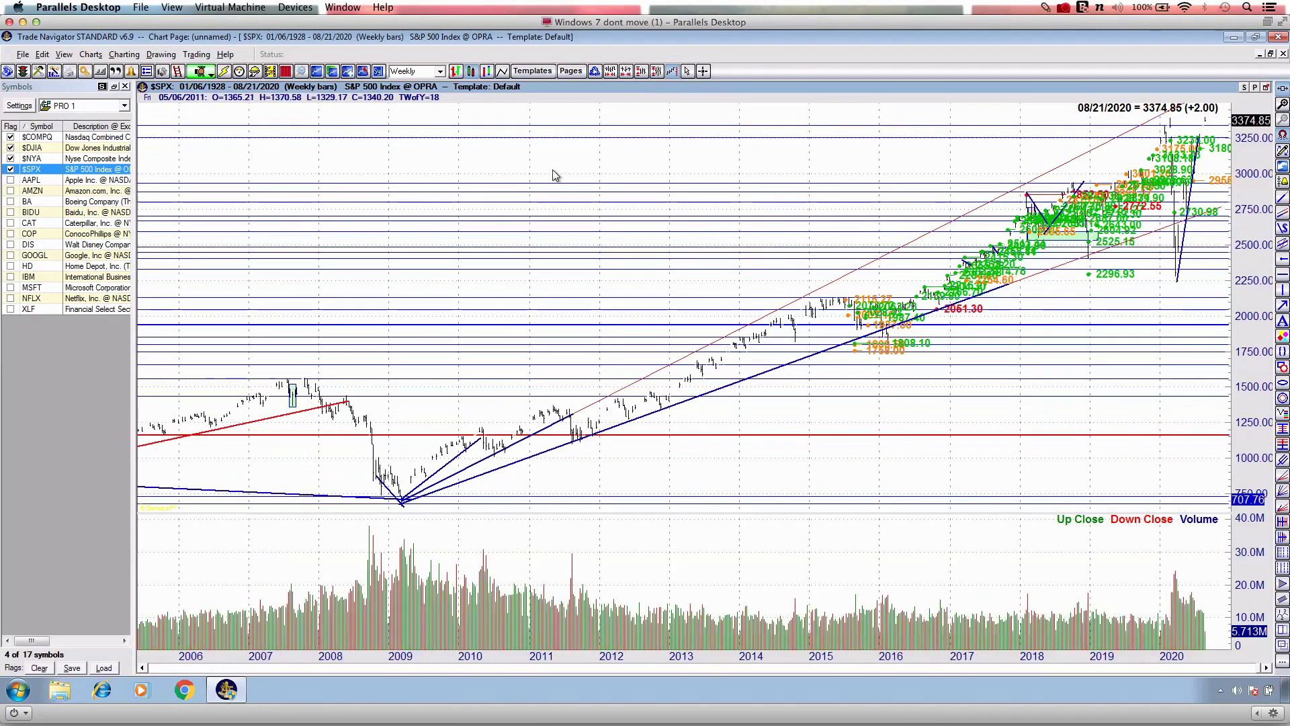
Bring the 2000 to 2009 stretch of the weekly chart into view to examine the 2007 top and 2009 low.
scroll(452, 168, up, 10)
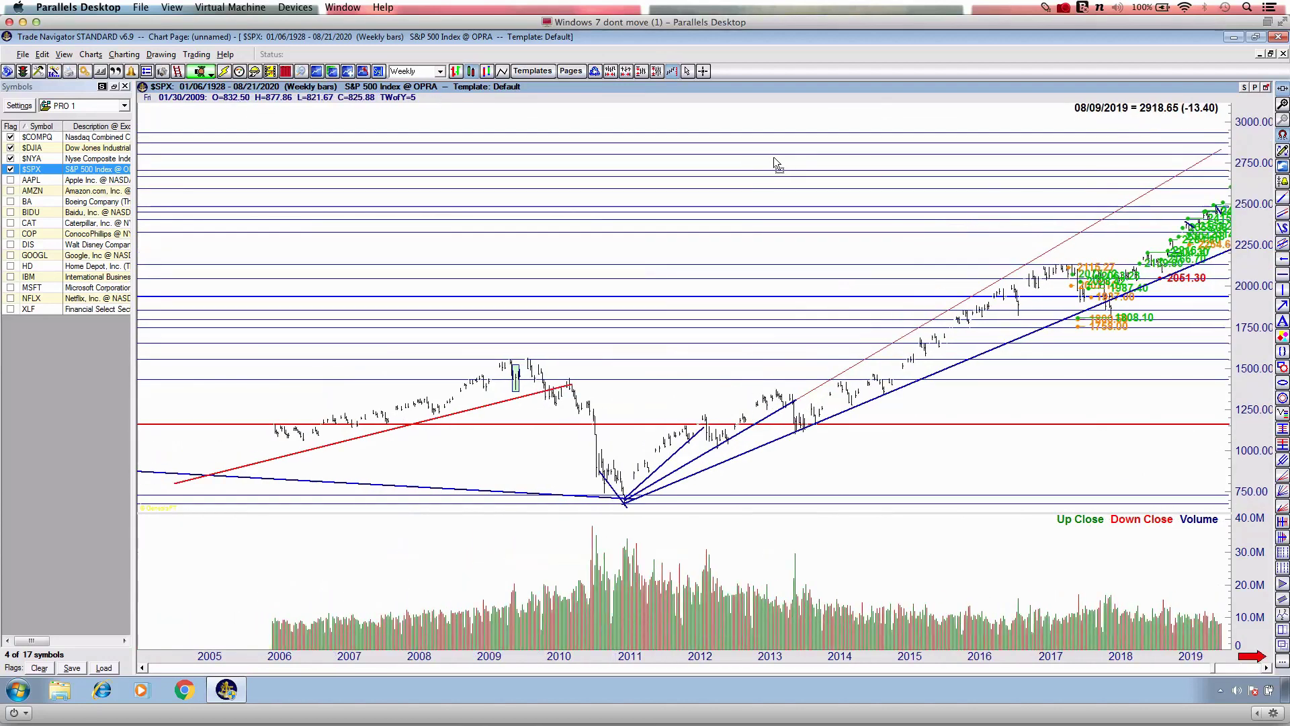
scroll(497, 291, up, 1)
drag(300, 457, 562, 430)
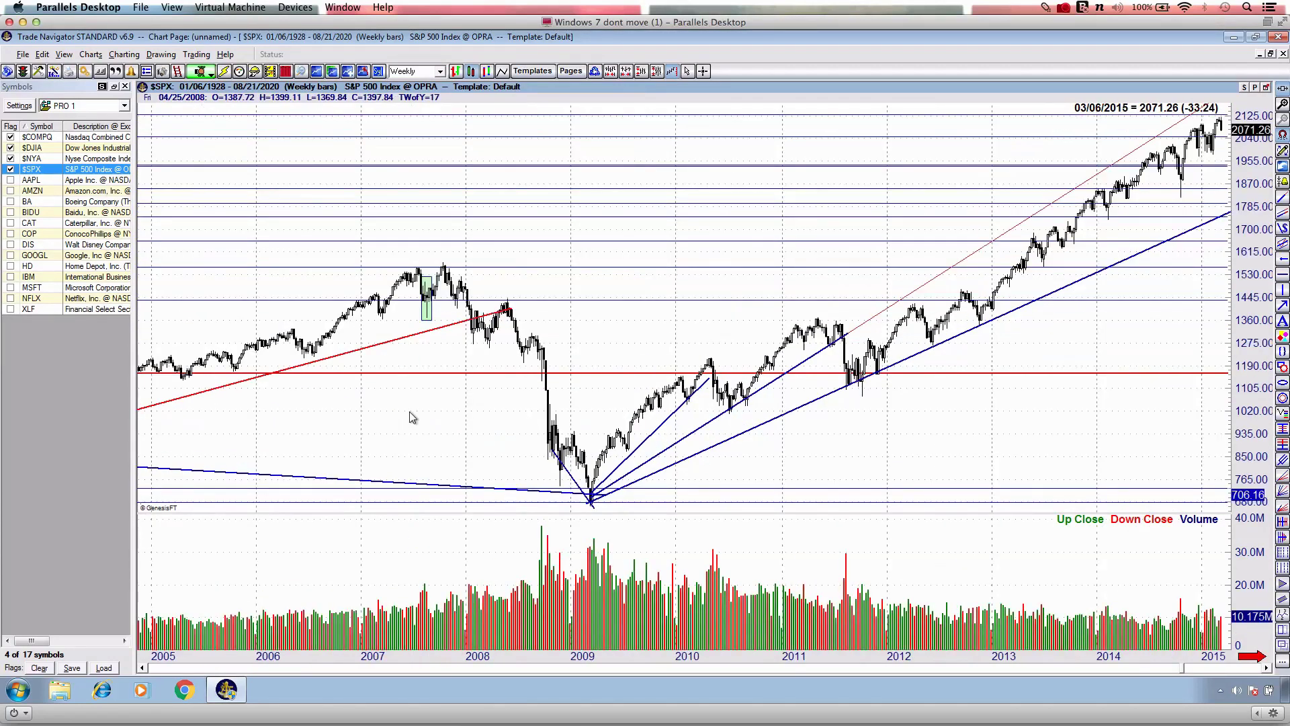
scroll(413, 417, up, 15)
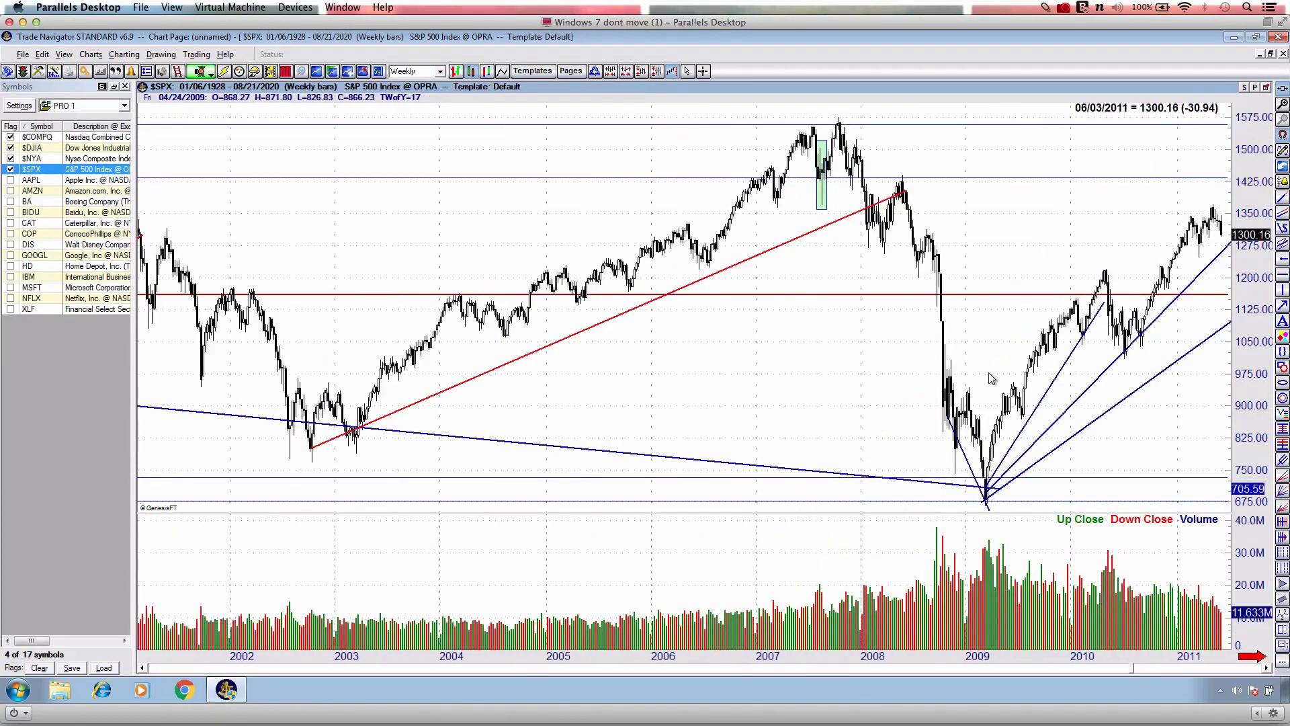
scroll(423, 341, up, 9)
scroll(309, 346, up, 3)
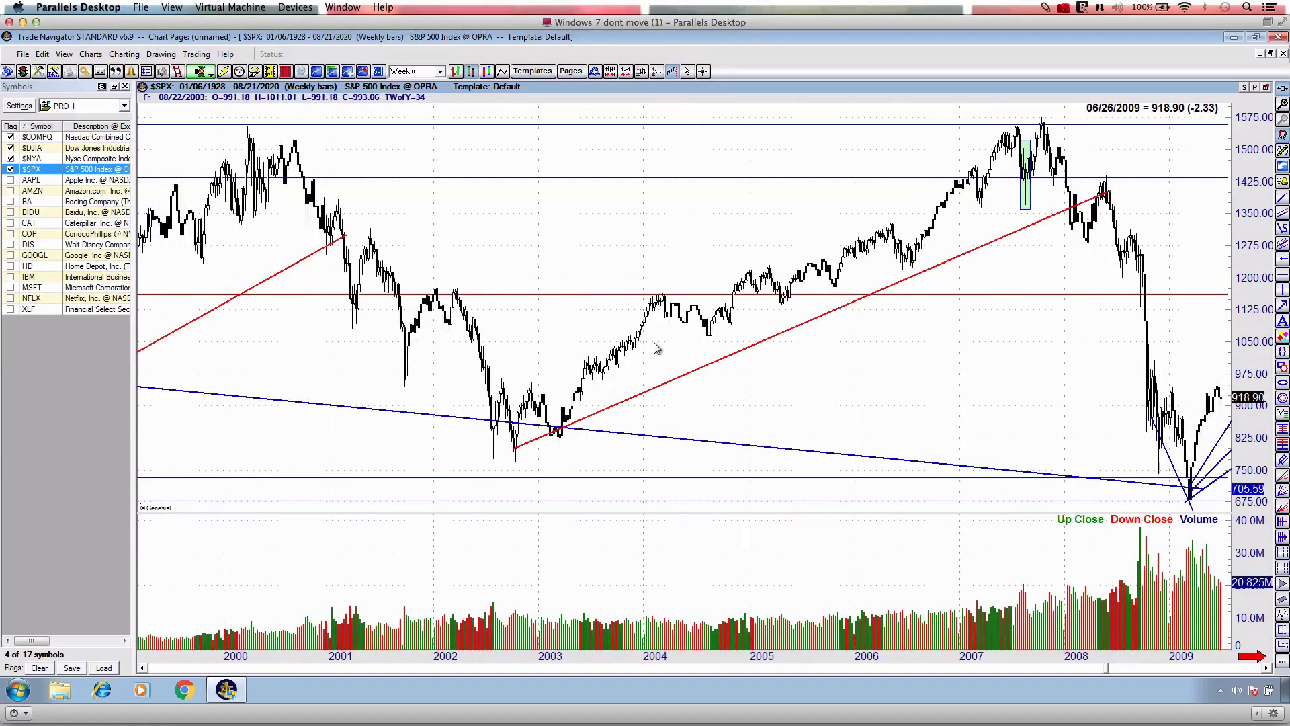
Go further back on the weekly chart to examine the run-up from 1998 into the 2000 market top.
scroll(656, 348, up, 20)
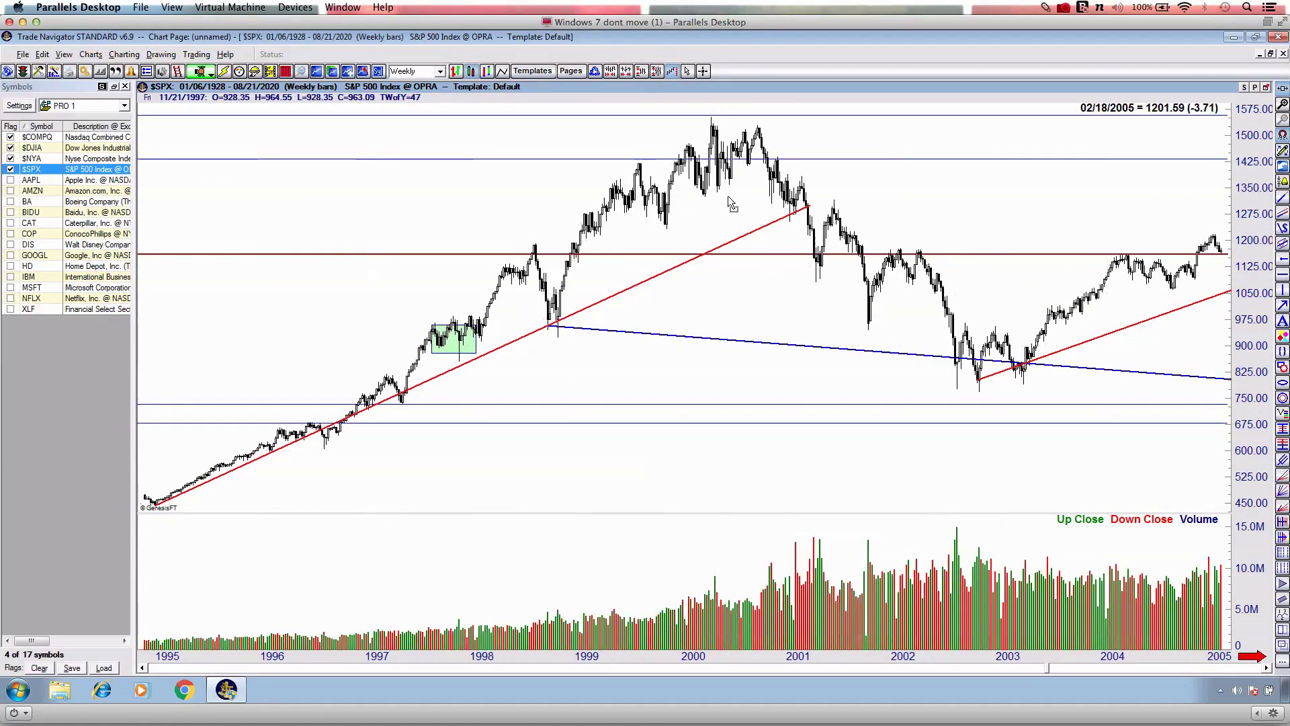
key(Up)
key(Up)
drag(426, 236, 949, 229)
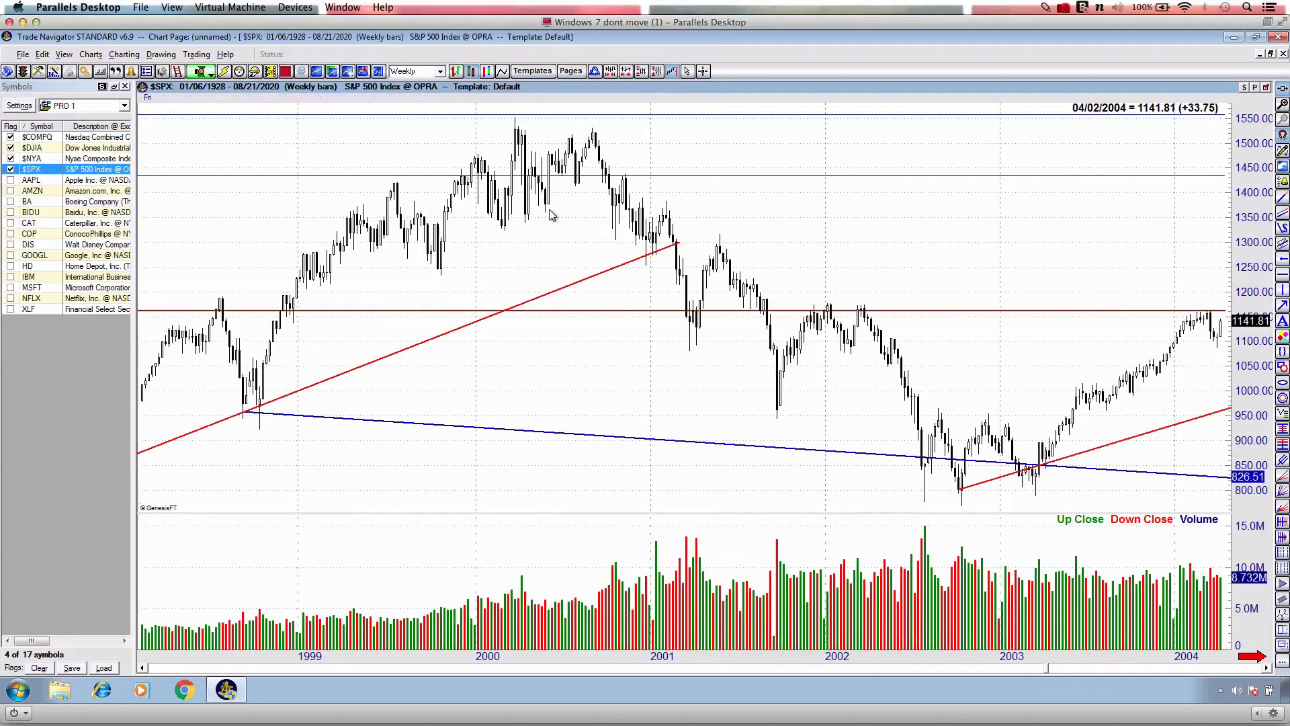
scroll(784, 224, up, 15)
scroll(874, 235, down, 3)
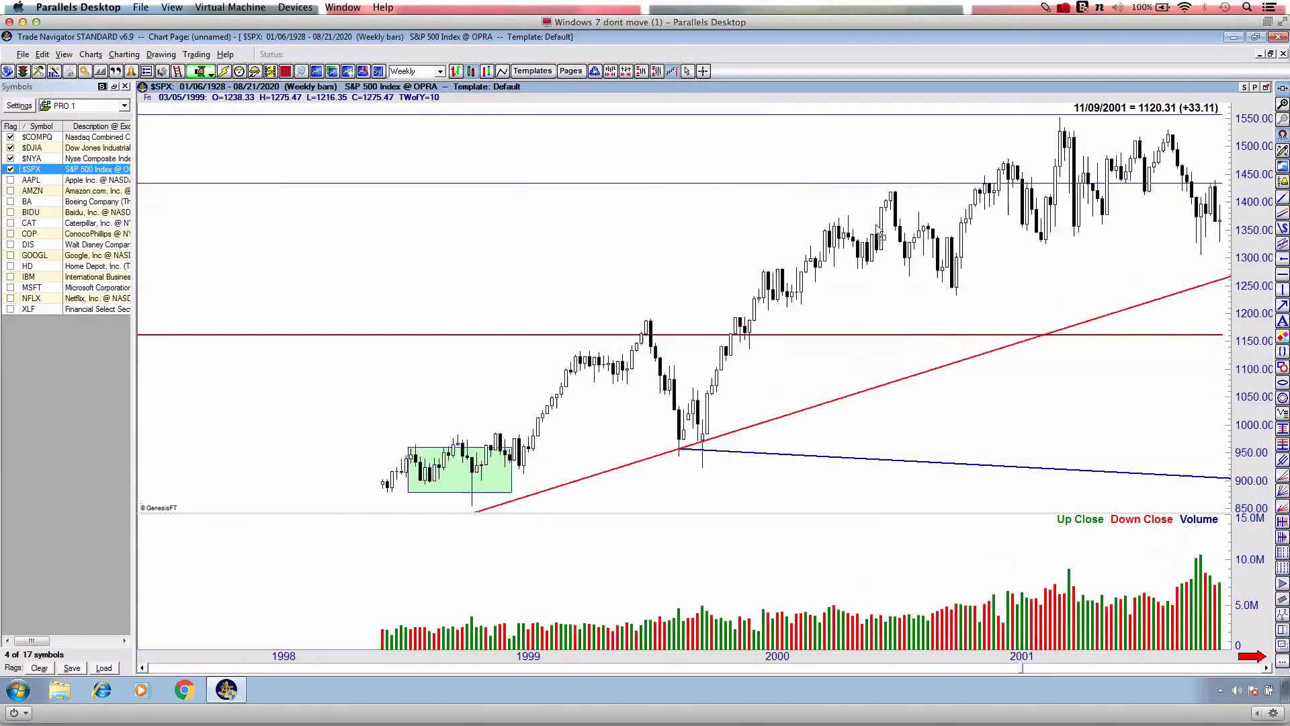
Switch the chart to daily bars and bring the price action from December 1999 to October 2000 into view.
drag(877, 226, 898, 228)
key(d)
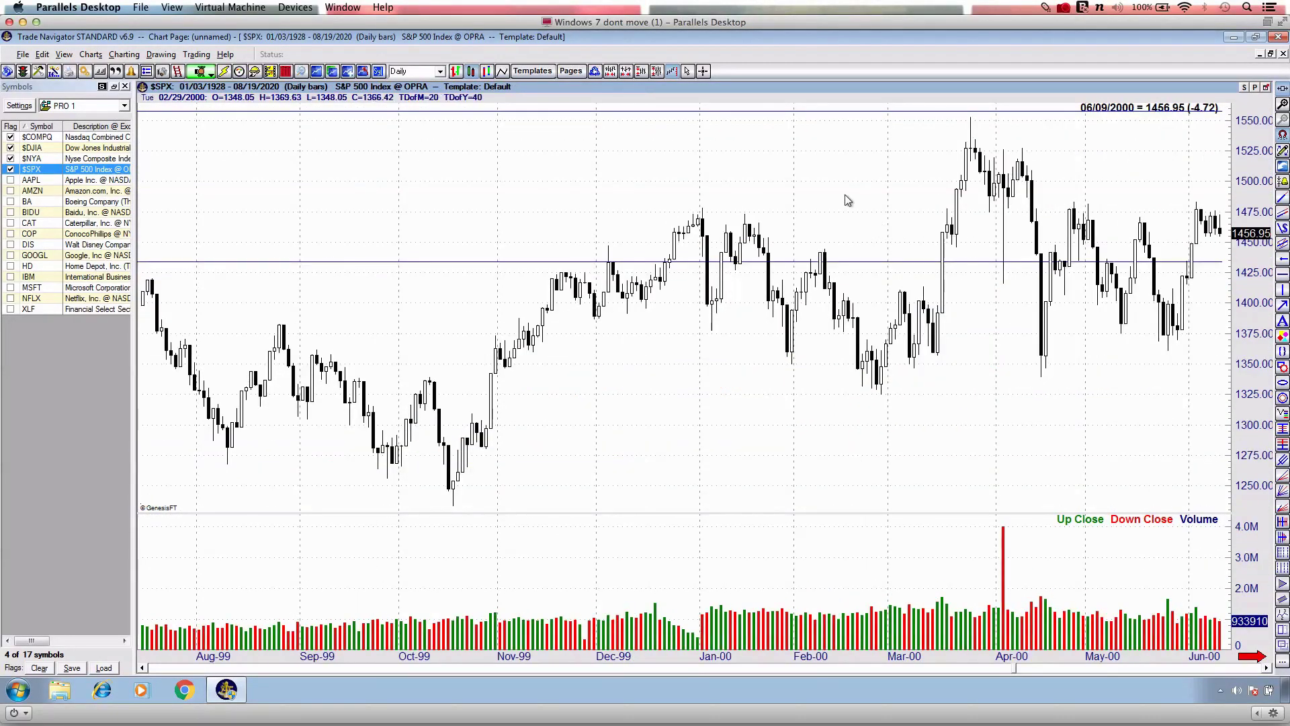
drag(871, 181, 539, 167)
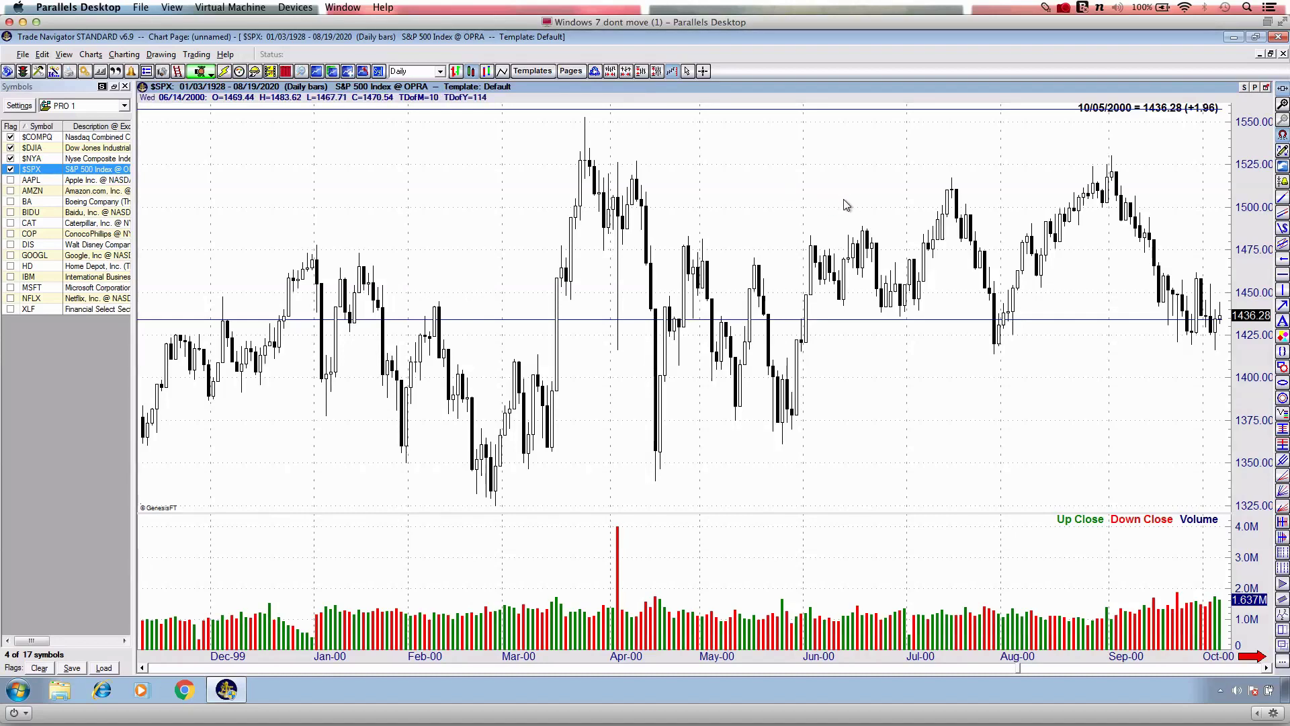
Advance the S&P 500 daily chart to late November 2000 to examine the September peak and the autumn decline.
key(Right)
key(Right)
key(Right)
key(Right)
key(Right)
key(Right)
key(Right)
key(Right)
key(Right)
key(Right)
key(Right)
key(Right)
key(Right)
key(Right)
key(Right)
key(Right)
key(Right)
key(Right)
key(Right)
key(Right)
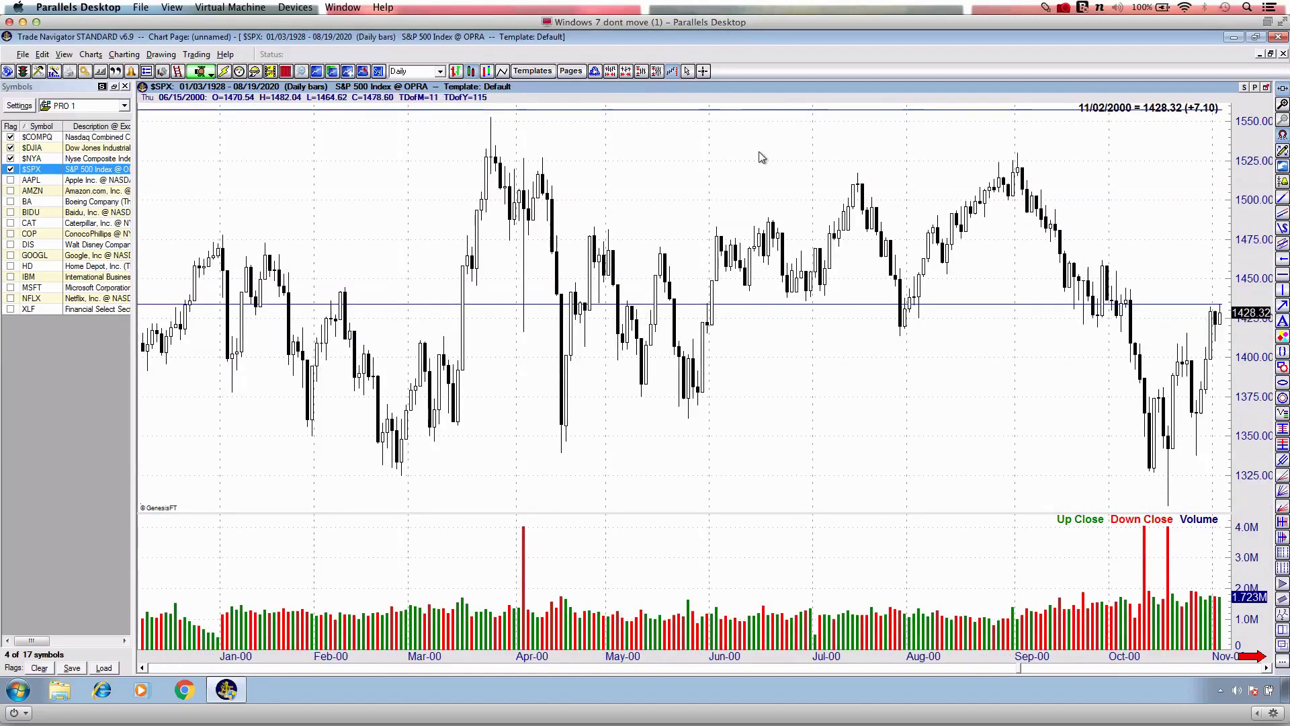
scroll(719, 155, down, 1)
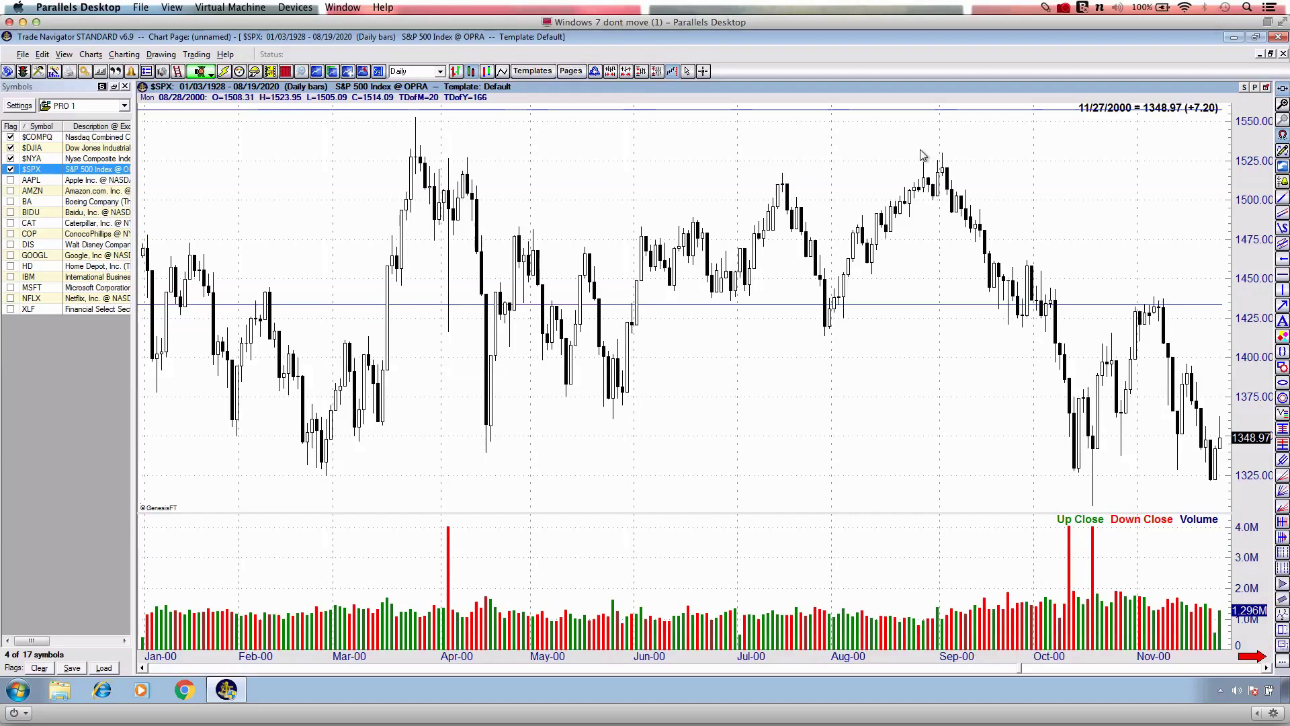
Mark the early September 2000 peak with short red pen strokes and clear the marks.
key(ctrl+2)
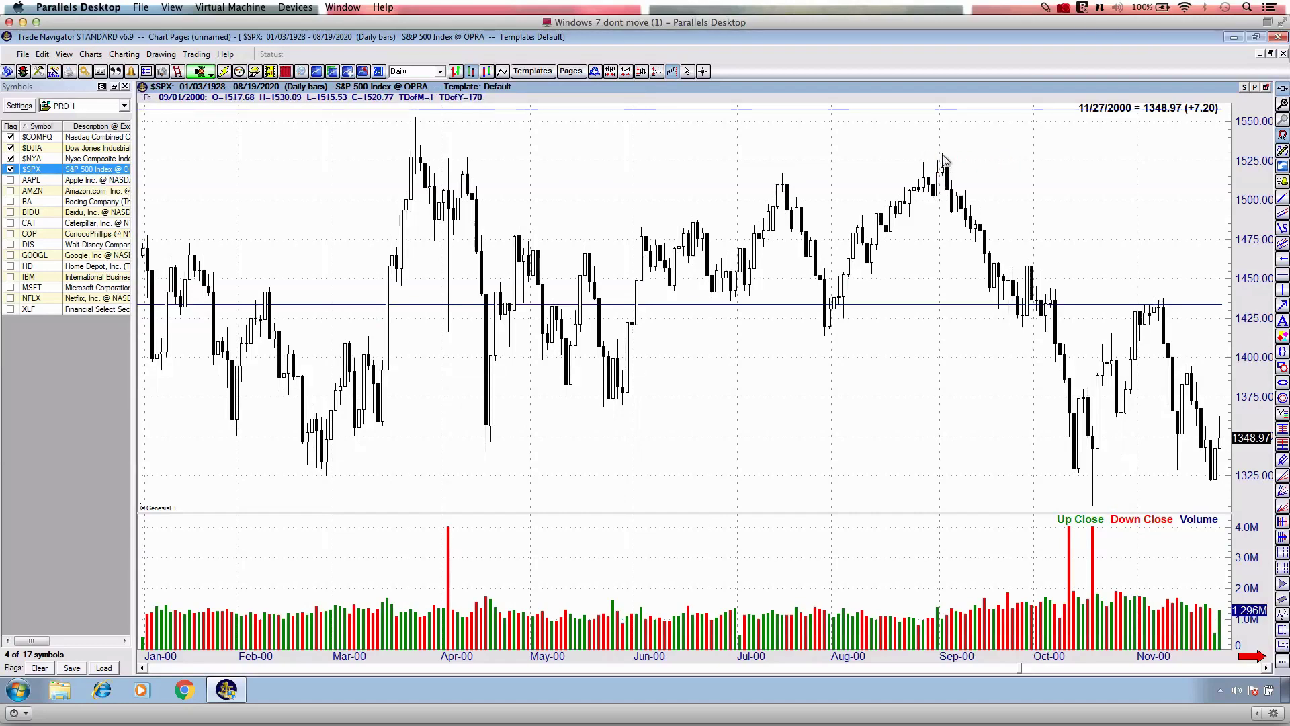
drag(947, 177, 930, 176)
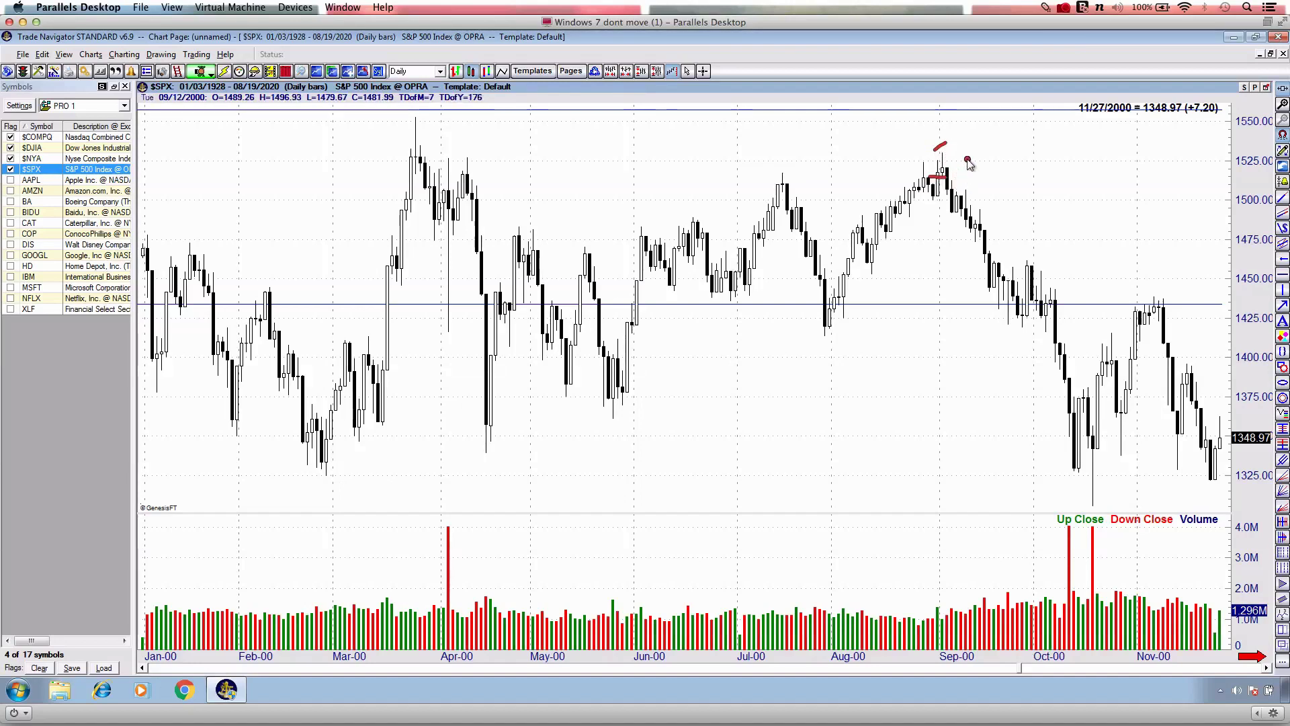
key(Escape)
key(ctrl+shift+d)
drag(928, 159, 951, 158)
key(Escape)
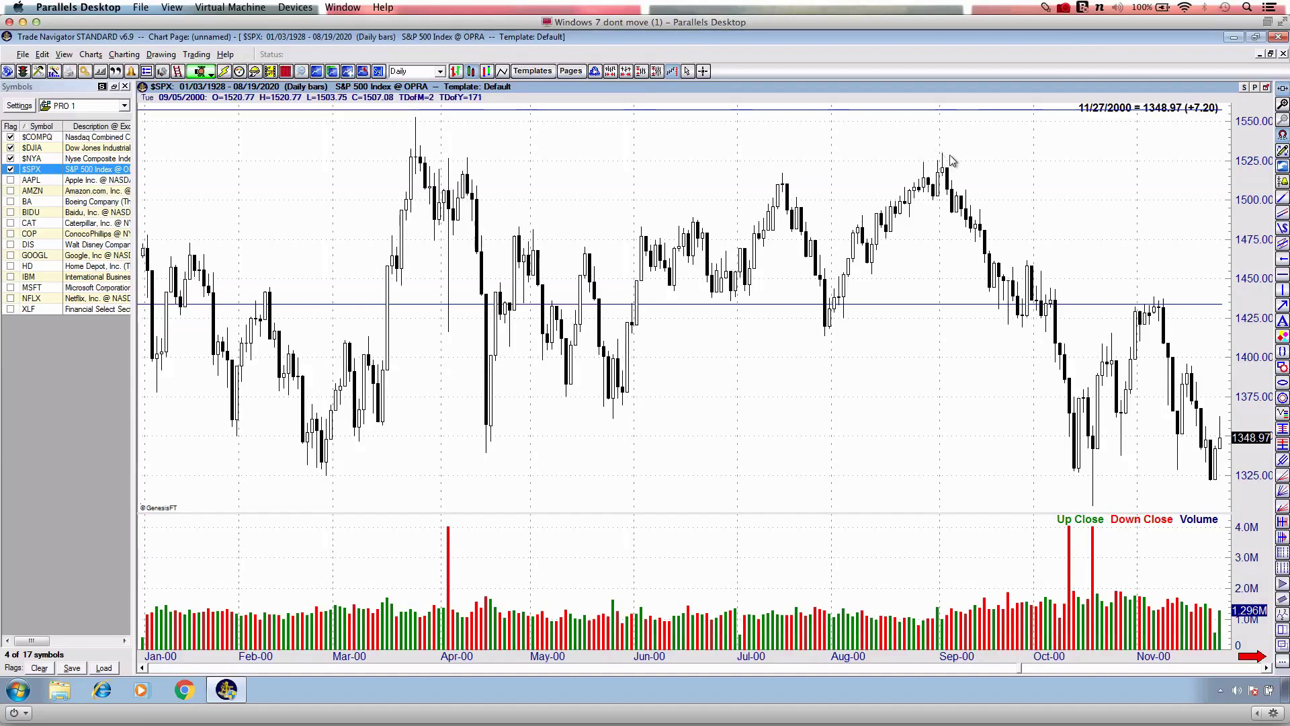
Extend the view to February 2001, outline the early-2000 highs and the lows near 1325 in red, and clear the drawing.
drag(850, 144, 625, 131)
scroll(627, 132, down, 3)
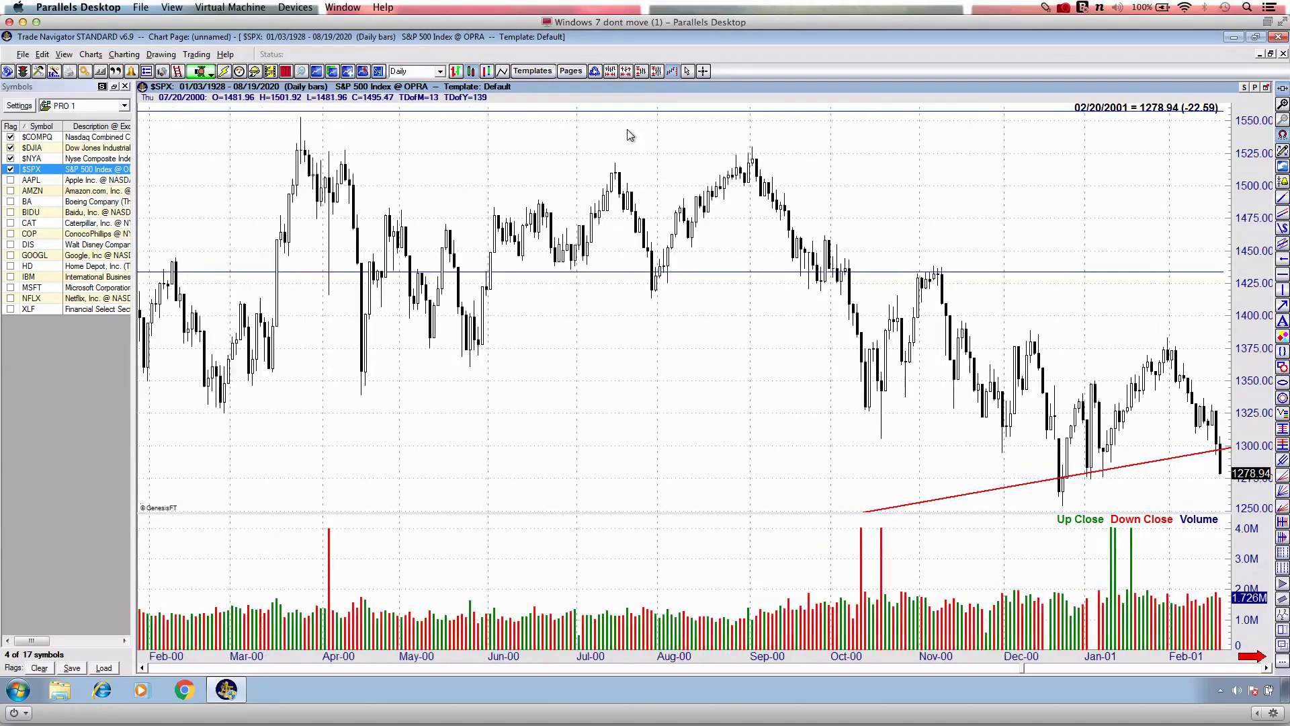
scroll(651, 138, up, 1)
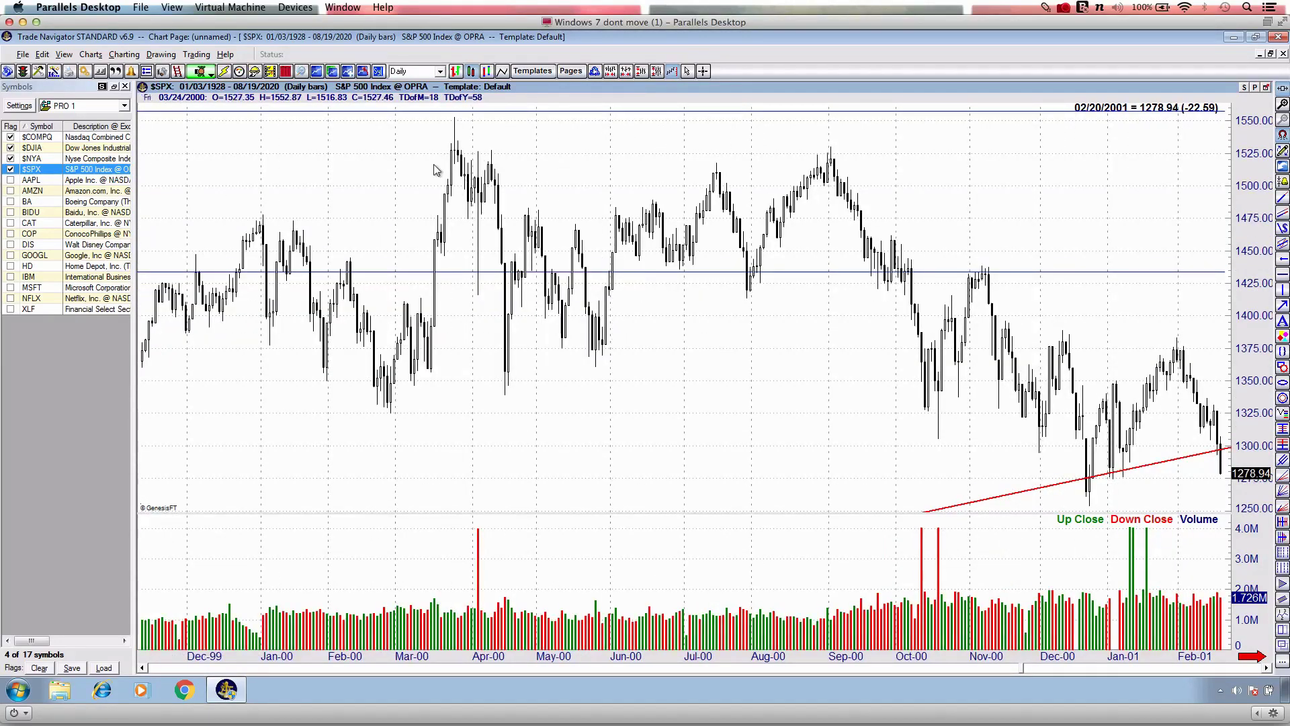
key(ctrl+2)
mouse_move(543, 138)
mouse_down()
mouse_move(504, 125)
mouse_move(295, 118)
mouse_up()
drag(262, 167, 231, 224)
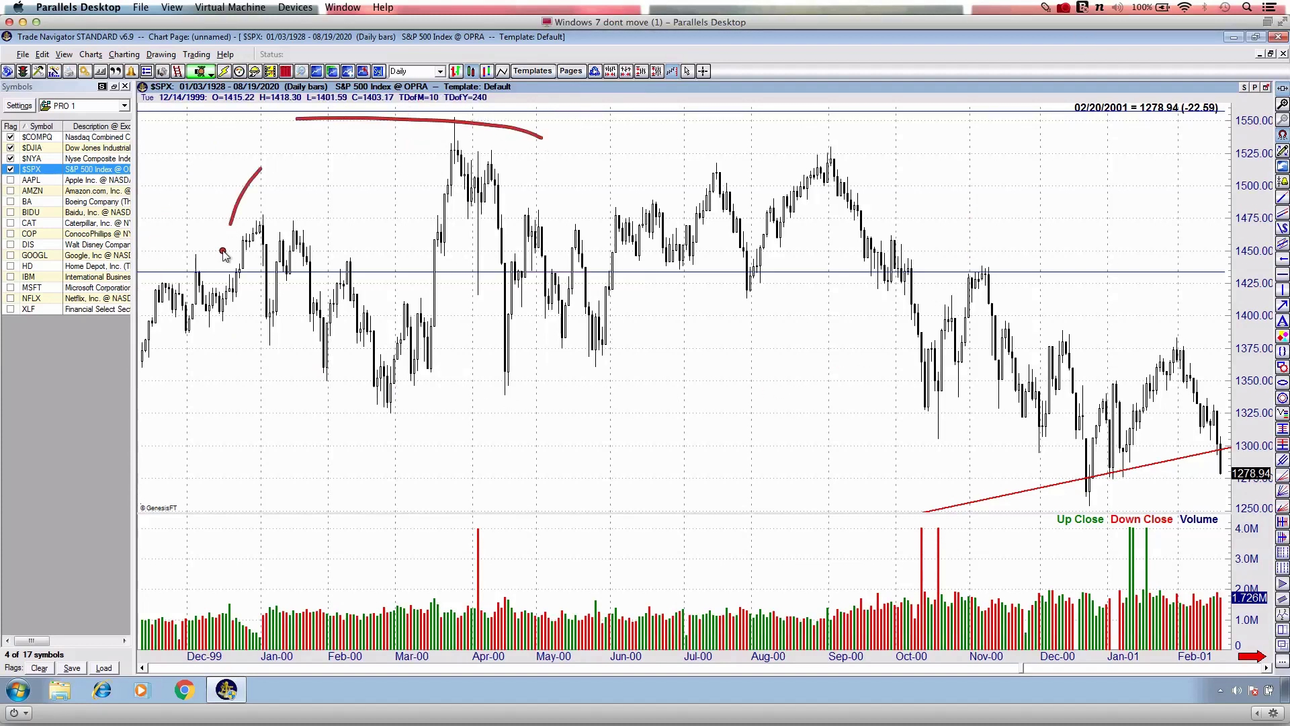
drag(148, 379, 804, 404)
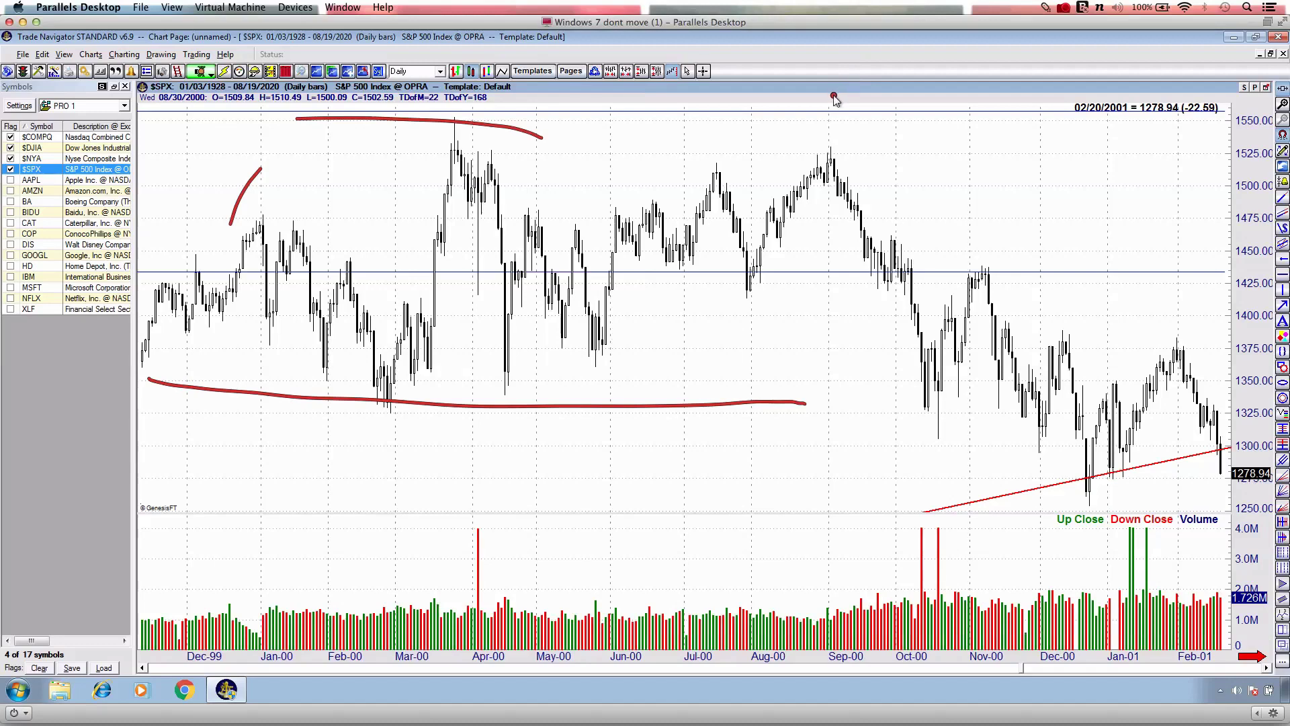
key(Escape)
Bring the daily chart forward to September 2001 and highlight the September 2000 peak in red, leaving no marks on the chart.
key(ctrl+2)
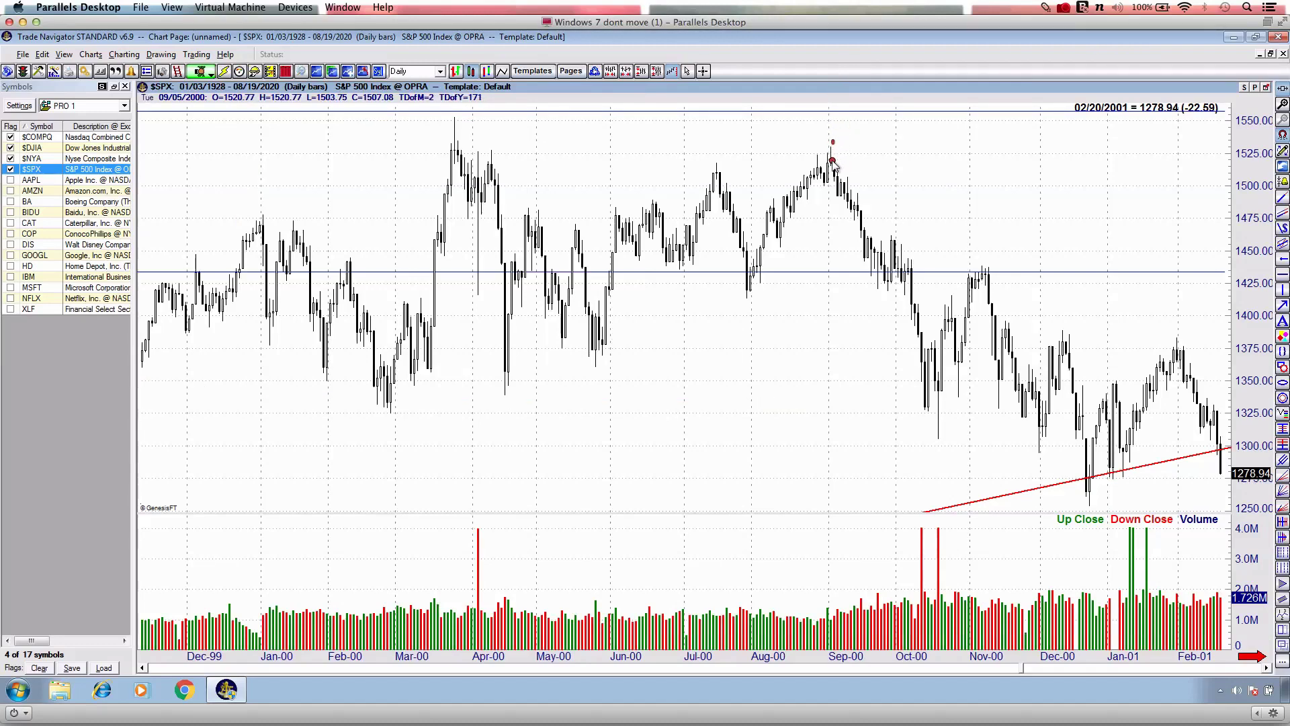
key(Escape)
drag(988, 161, 680, 162)
drag(907, 162, 629, 158)
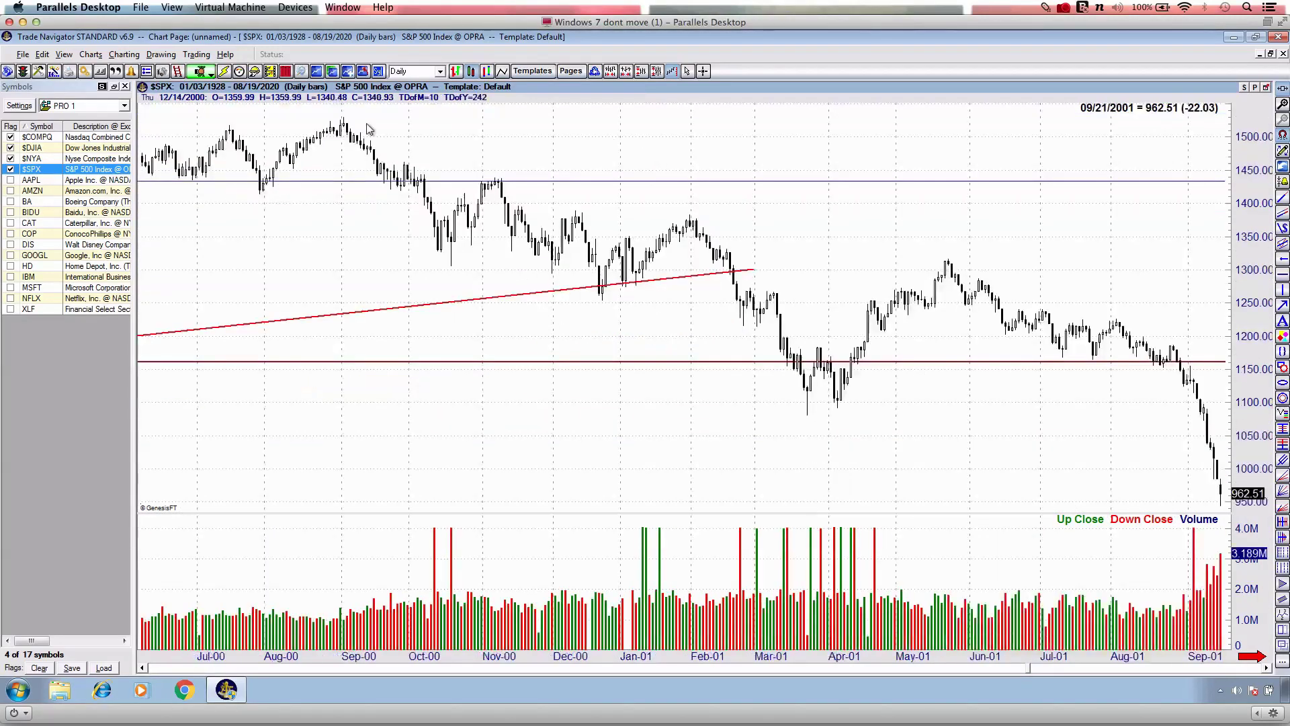
key(ctrl+2)
drag(345, 114, 346, 137)
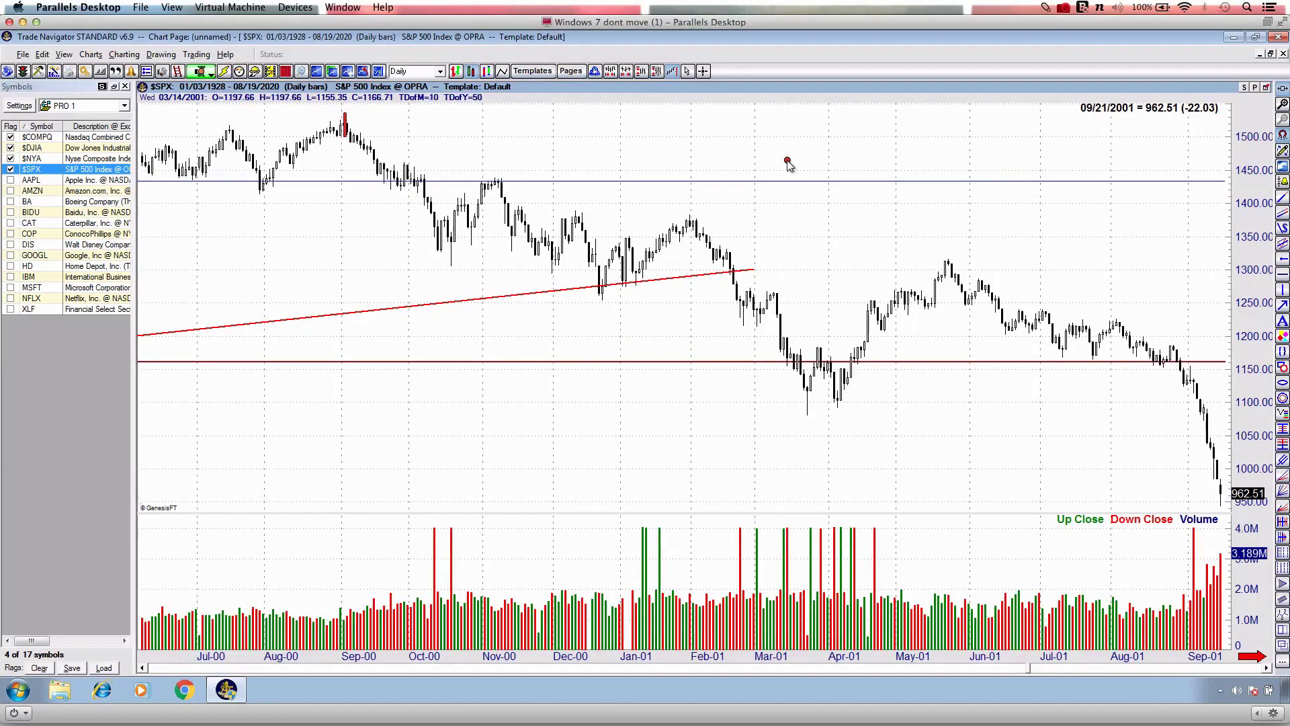
key(Escape)
Show the daily chart through March 2002, draw a red arrow from the September 2000 peak to December 2001, and erase it.
key(Down)
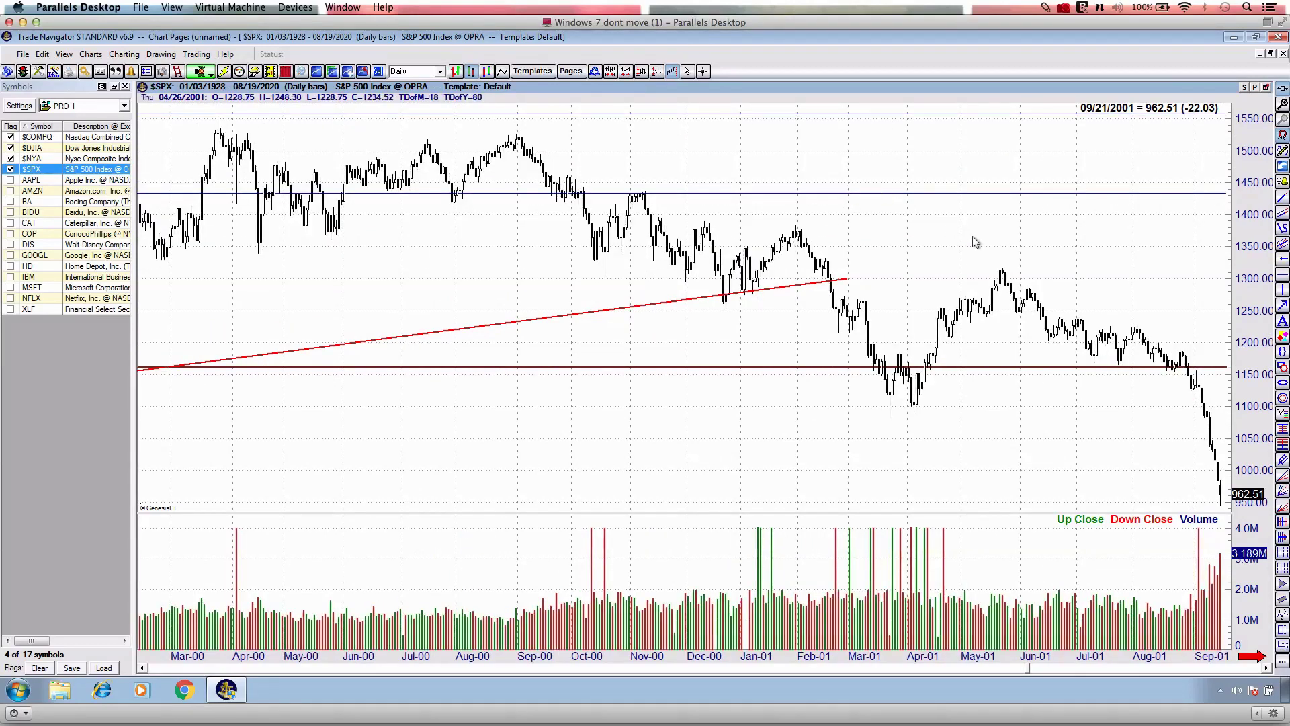
drag(968, 236, 838, 236)
key(Down)
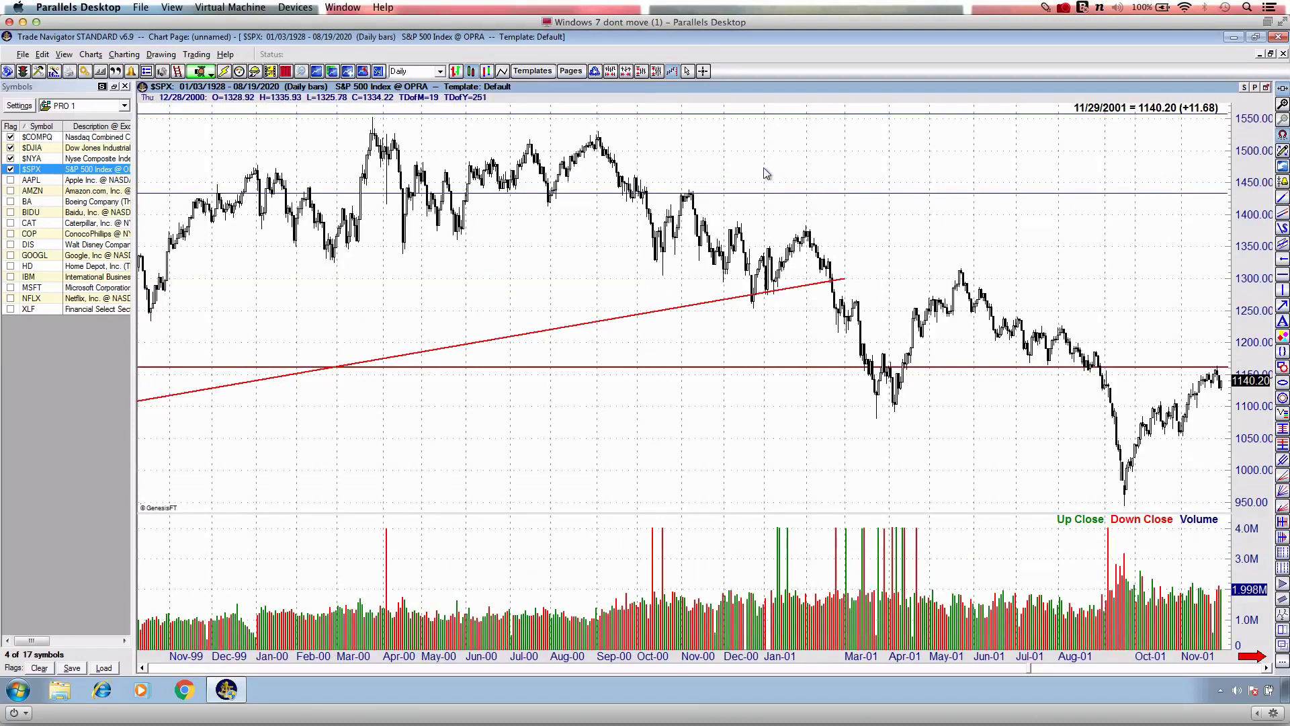
key(Right)
key(Right)
key(Right)
key(ctrl+2)
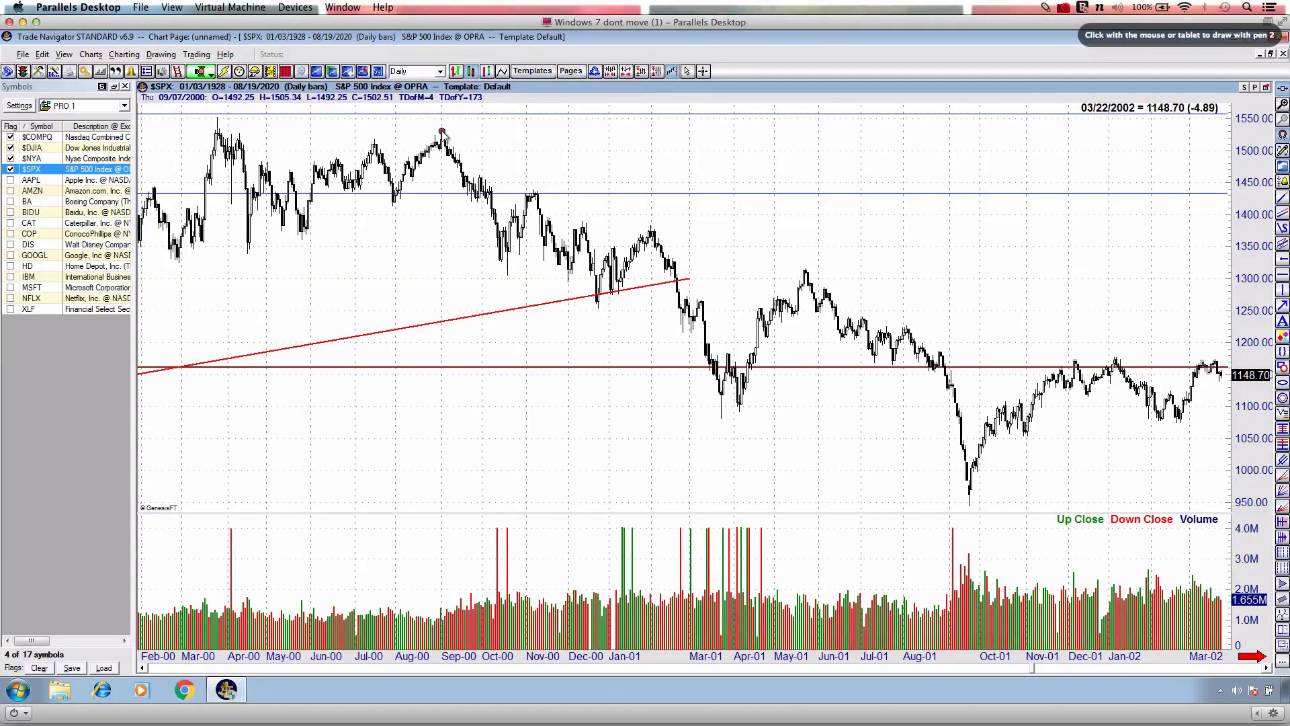
mouse_move(430, 177)
mouse_down()
mouse_move(974, 326)
mouse_move(1075, 383)
mouse_move(989, 378)
mouse_up()
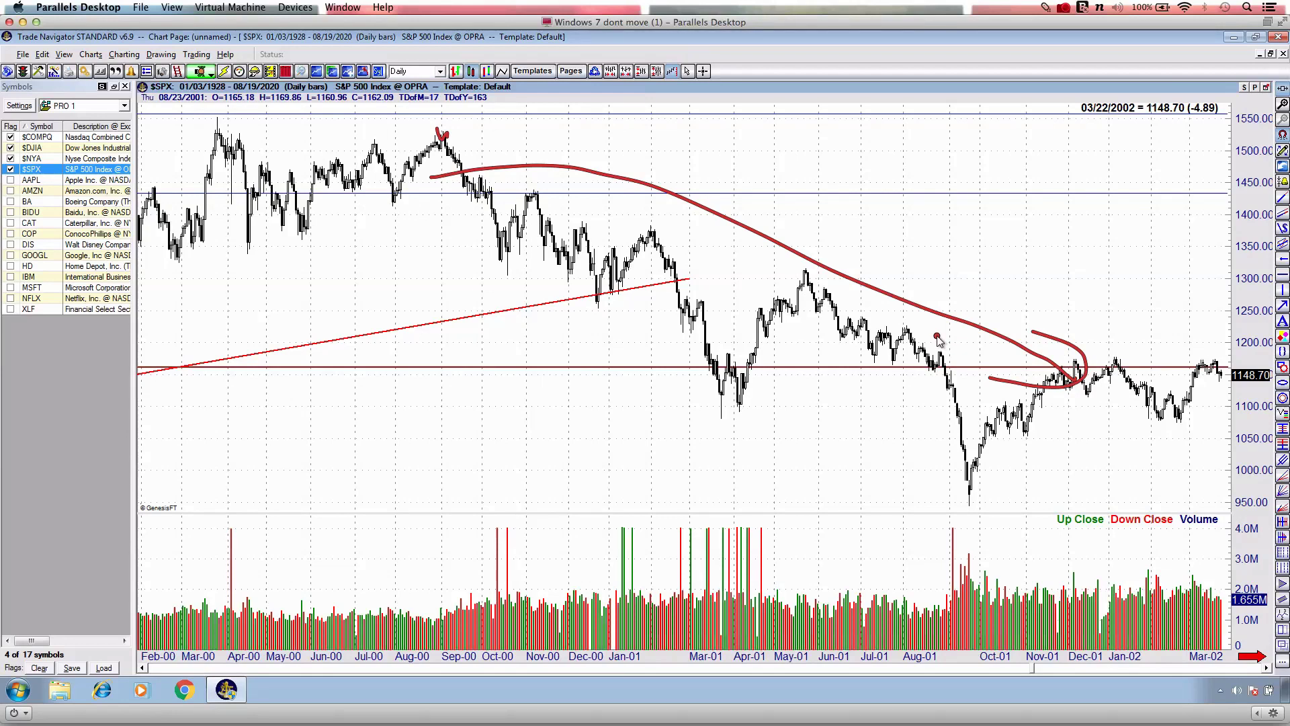
key(Escape)
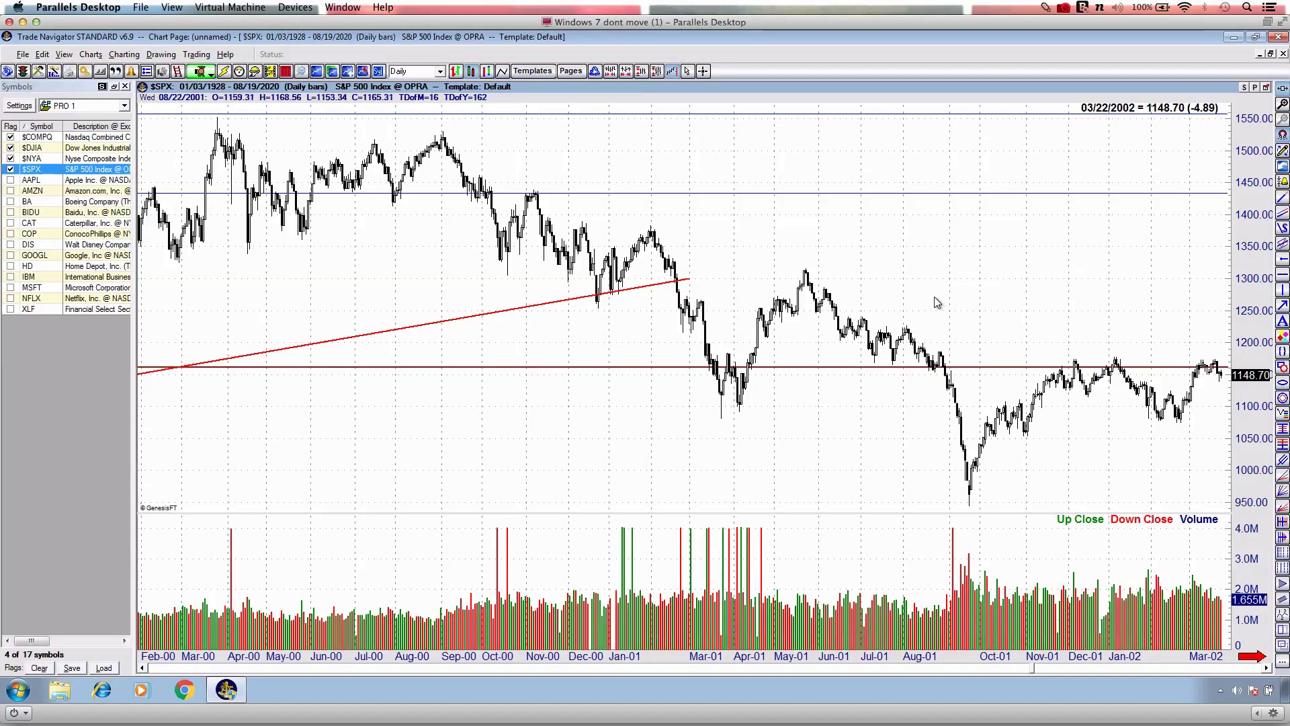
Move the daily chart forward past the 2002 lows to examine the 2007 top and the decline through August 2008.
drag(979, 273, 845, 265)
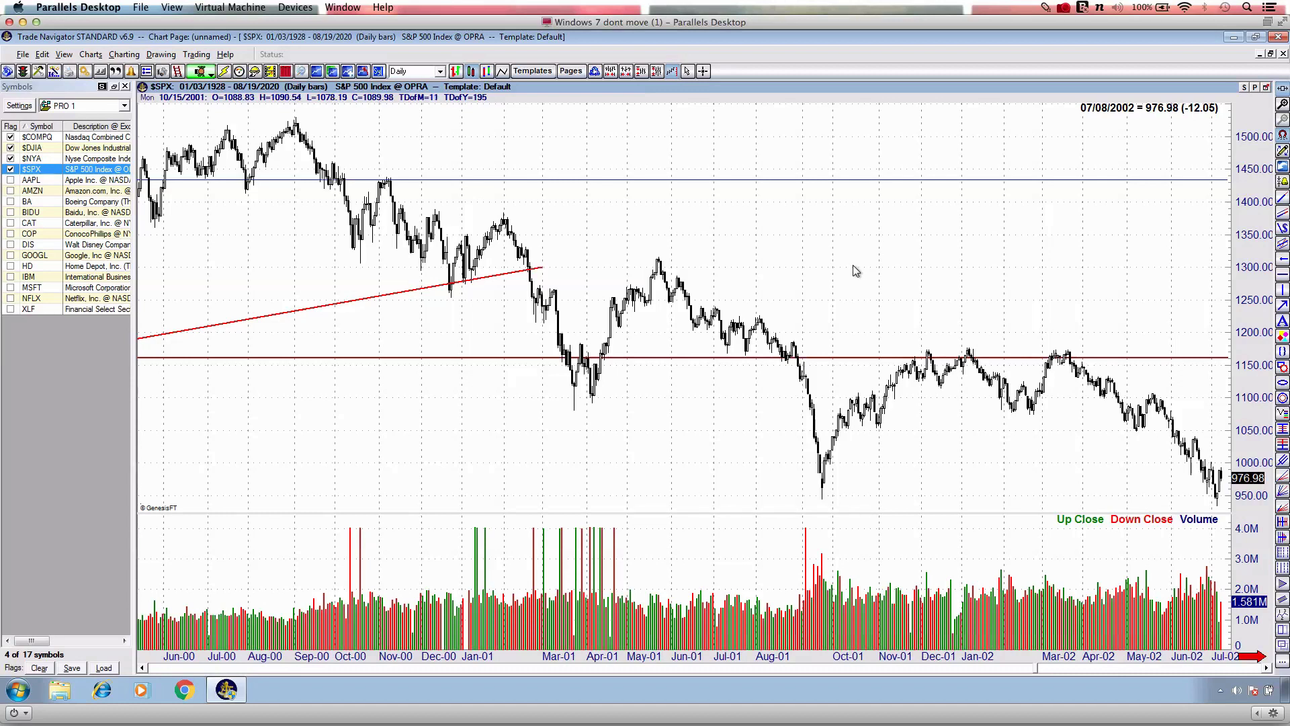
key(ctrl+3)
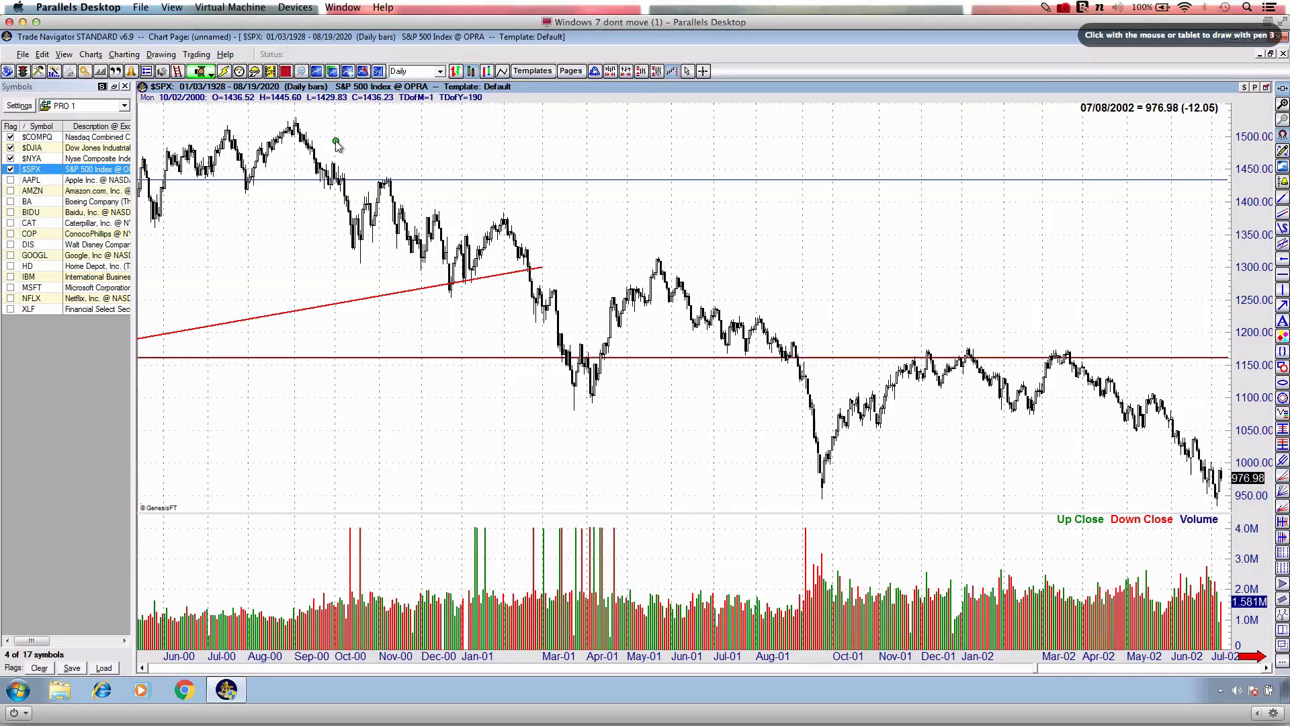
key(Escape)
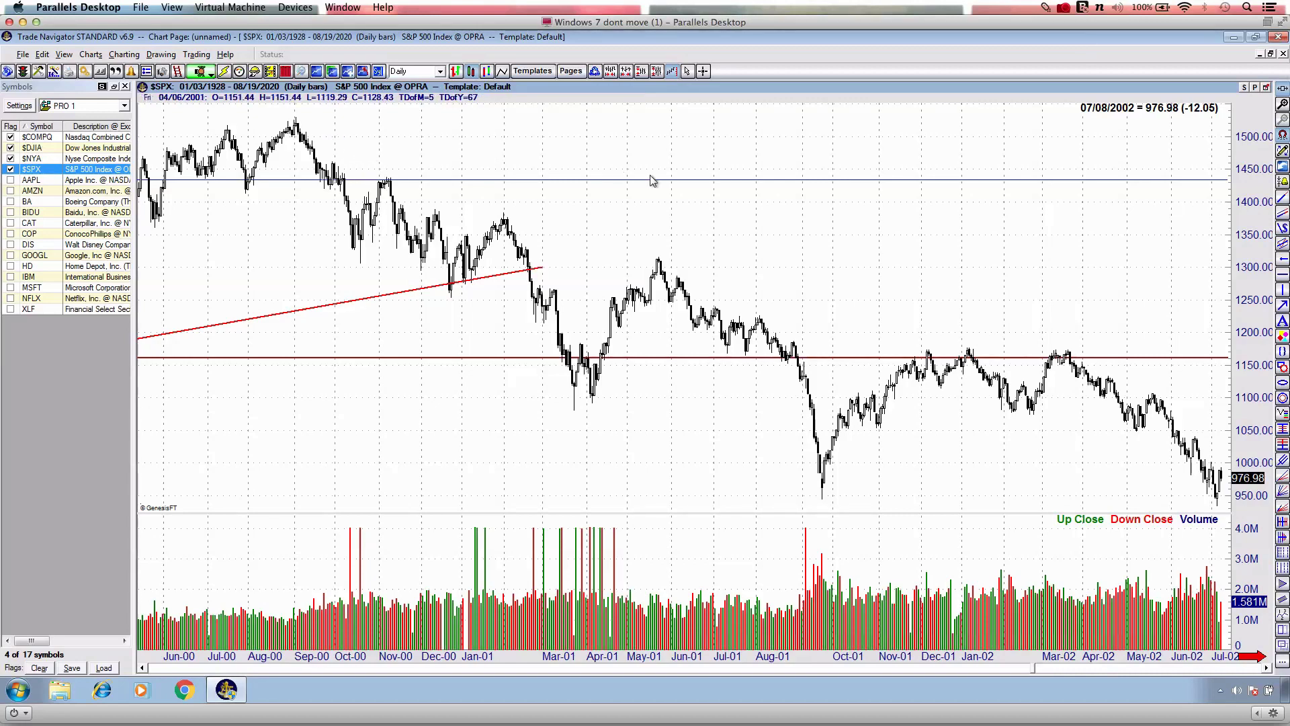
key(Down)
drag(1052, 260, 420, 230)
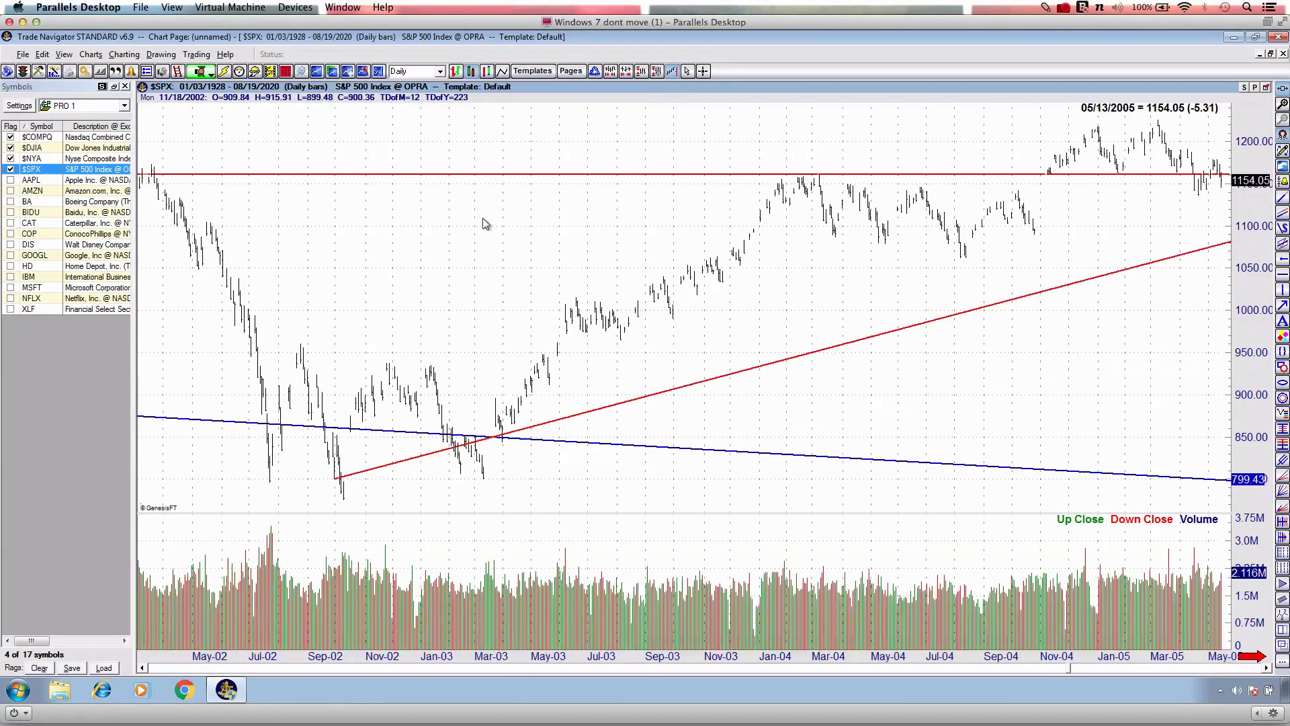
drag(894, 250, 527, 276)
scroll(1087, 353, right, 6)
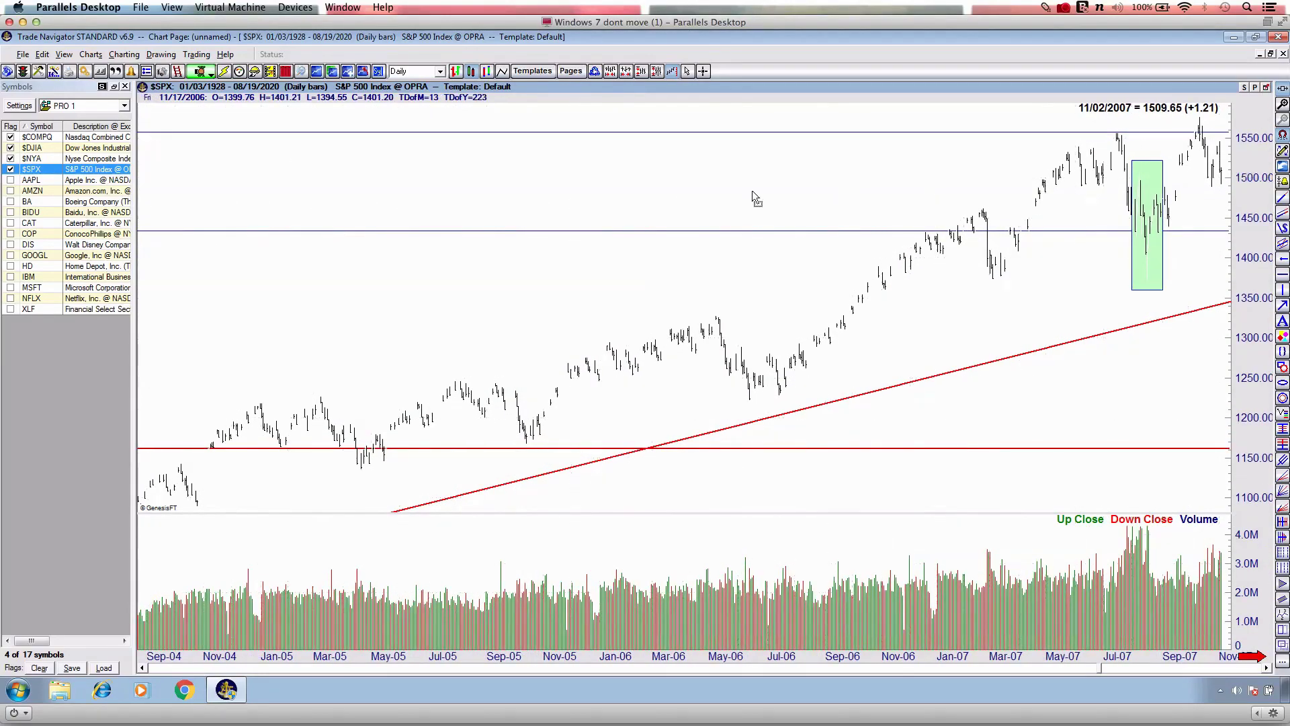
scroll(753, 193, right, 8)
scroll(709, 262, up, 5)
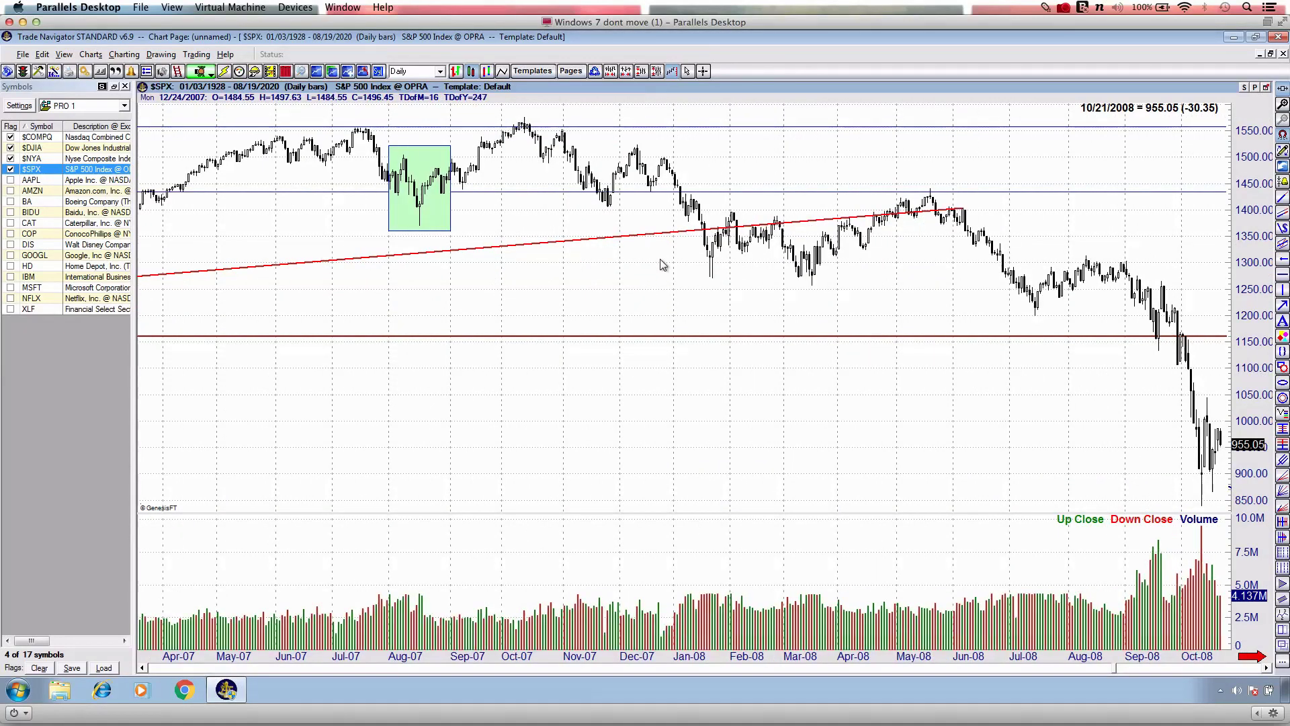
key(ctrl+2)
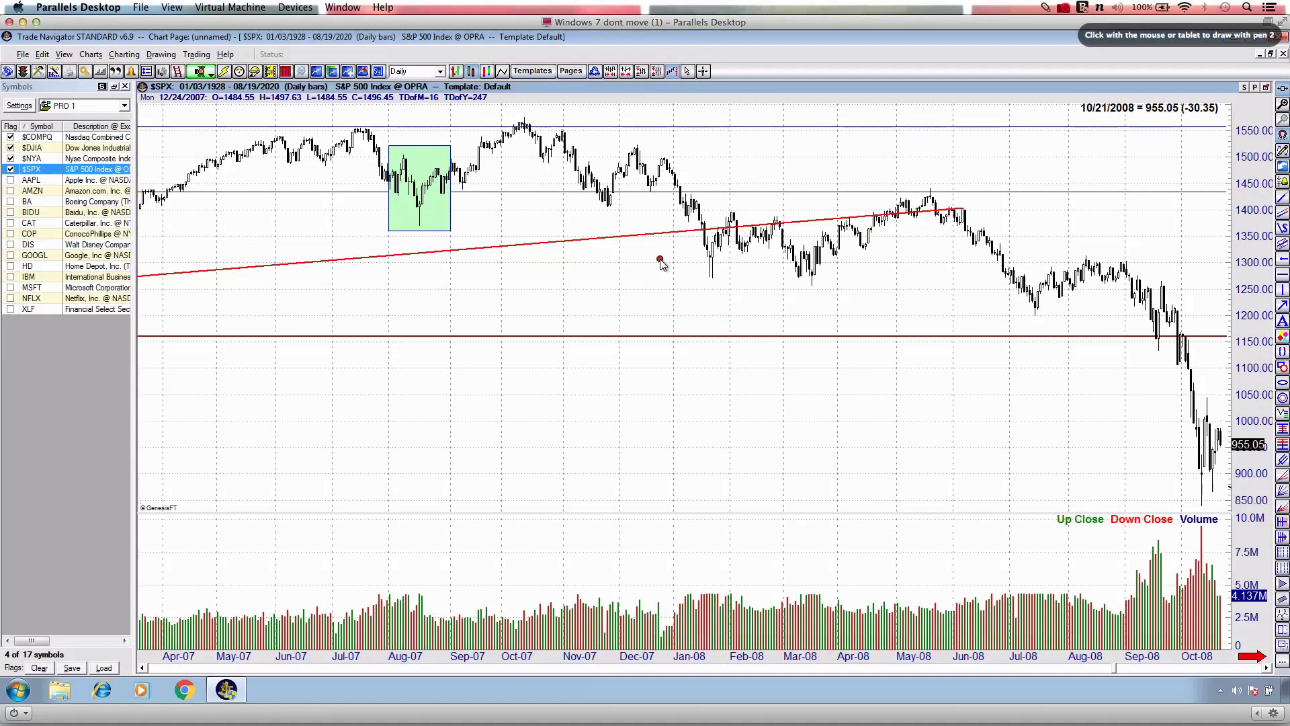
key(Escape)
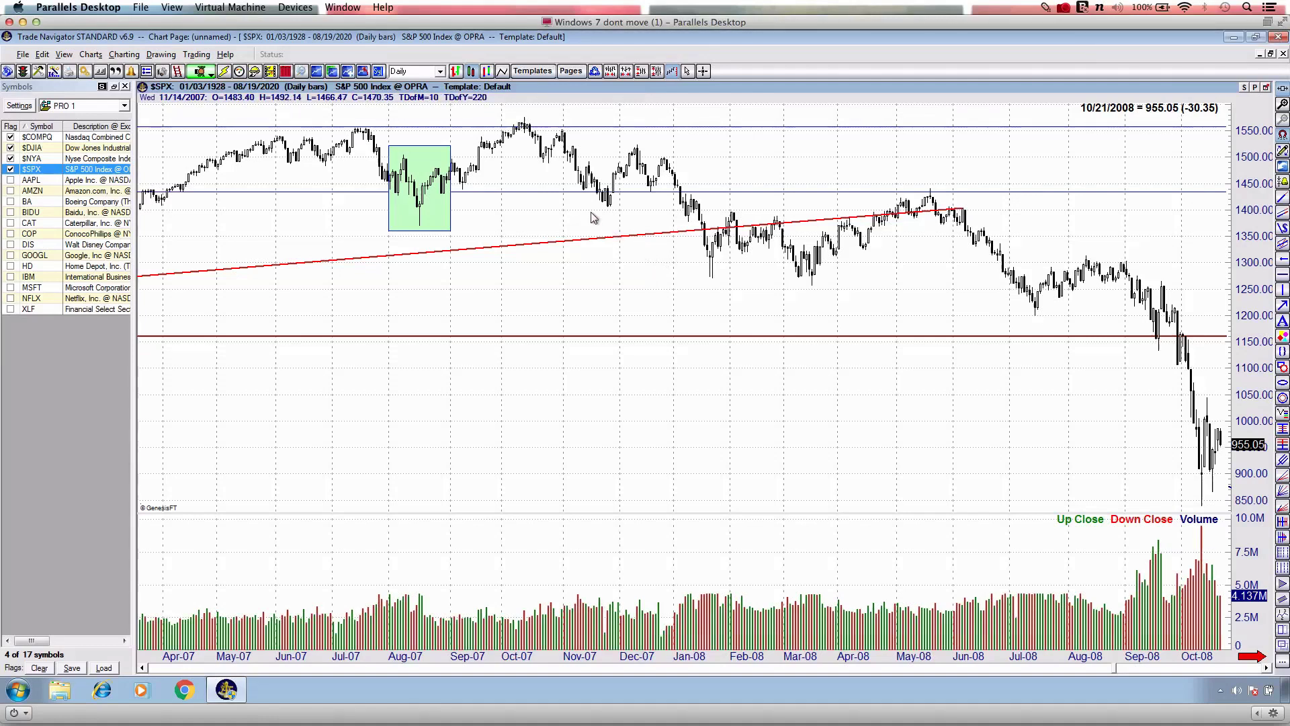
drag(518, 170, 623, 182)
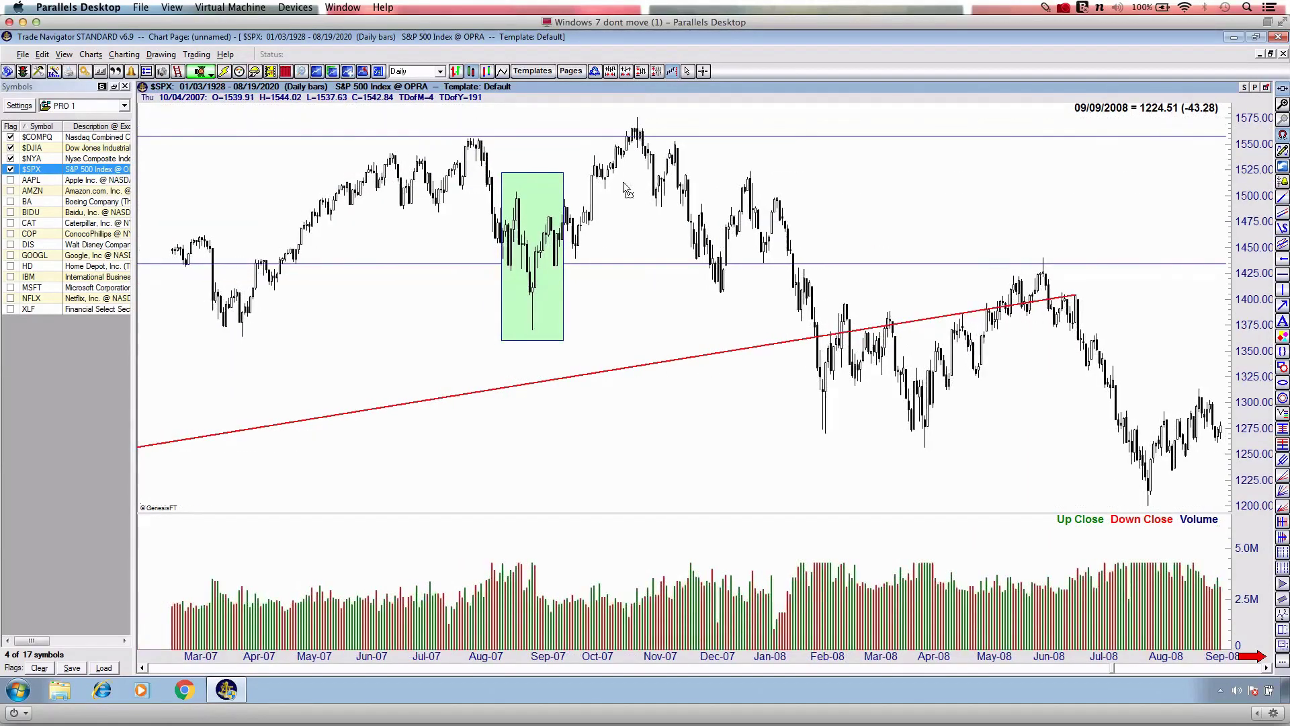
Trace the July 2007 top, the drop to the August low and the rally to the October peak in red, and clear the drawing.
key(2)
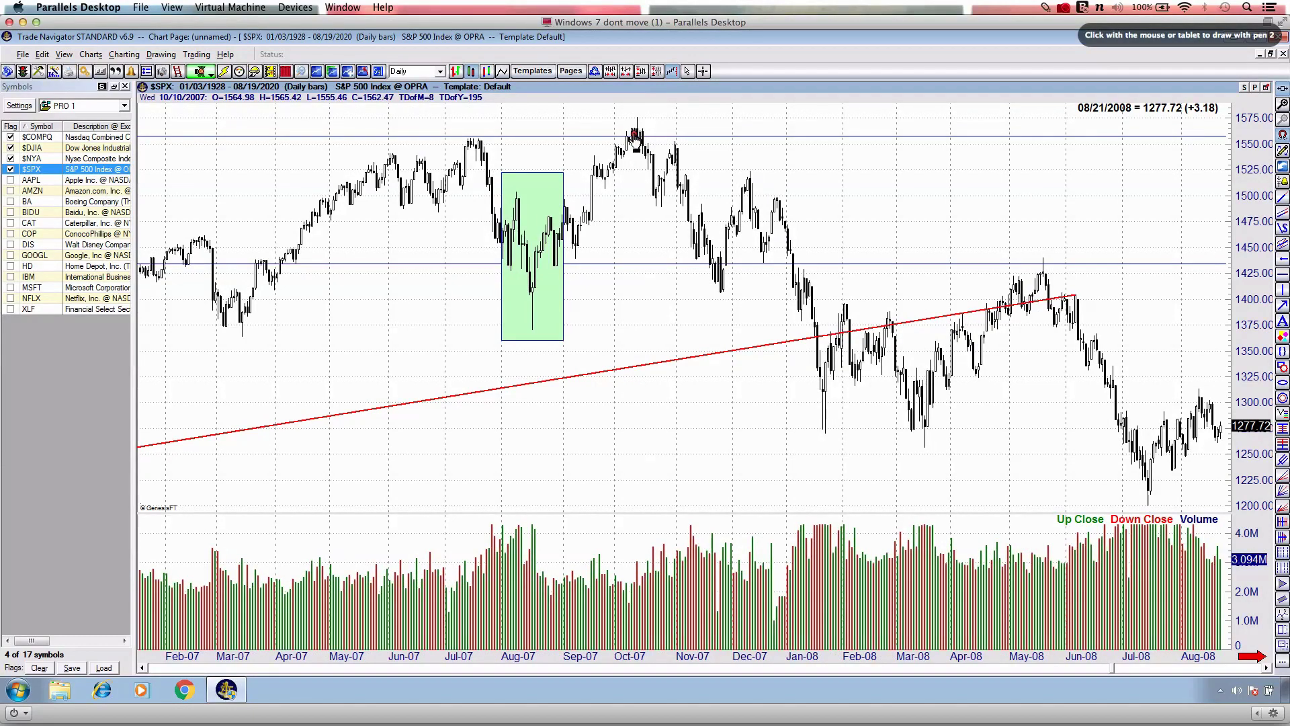
drag(635, 127, 633, 139)
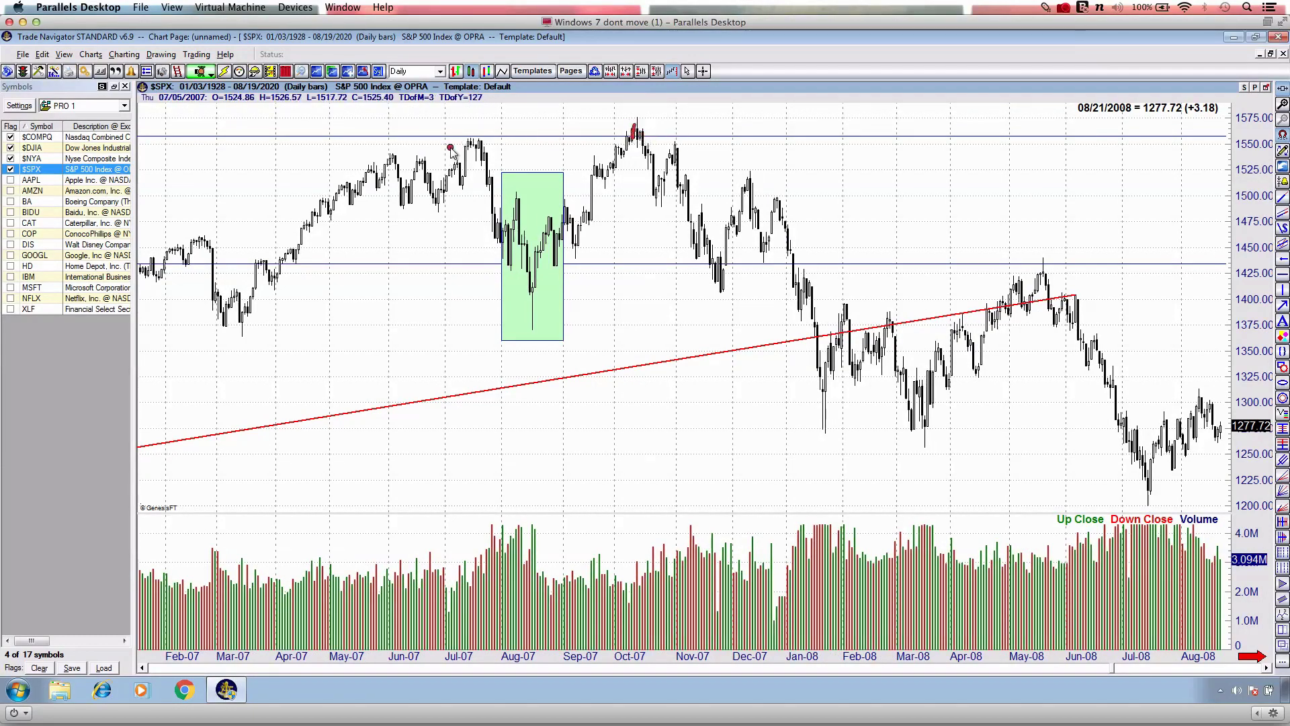
drag(461, 153, 491, 142)
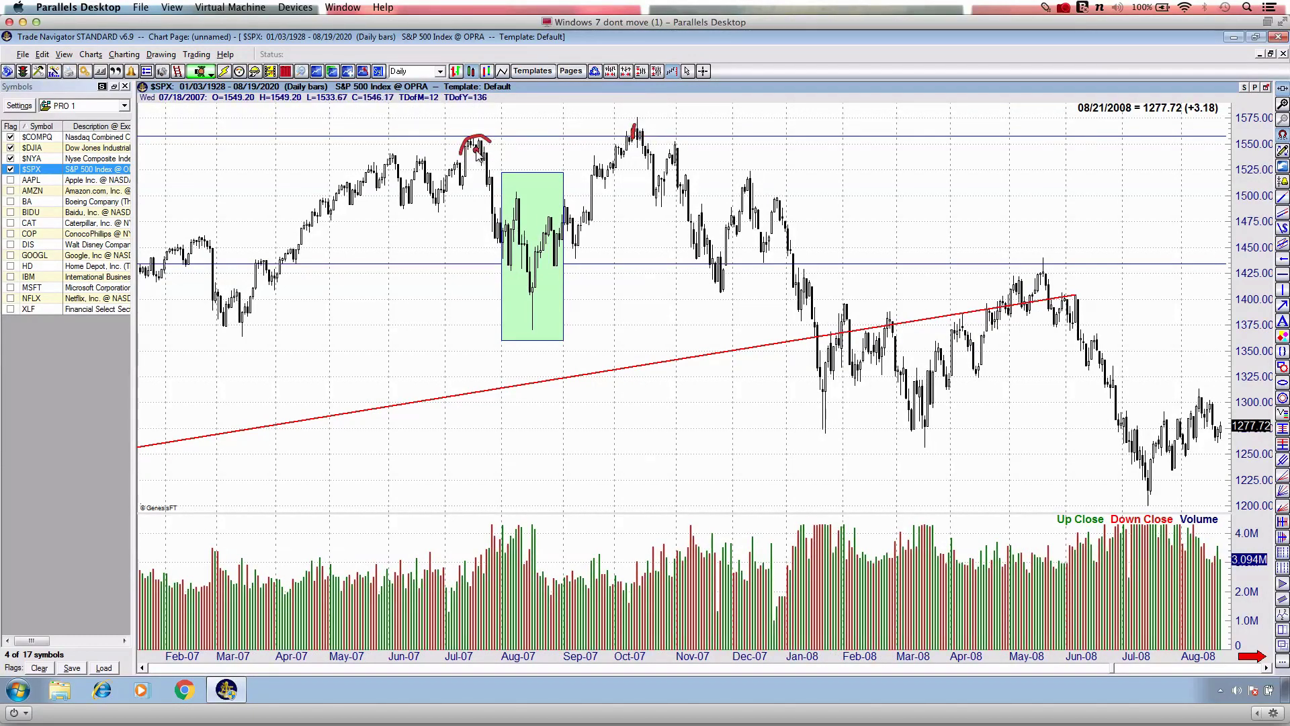
mouse_move(468, 136)
mouse_down()
mouse_move(481, 134)
mouse_move(537, 279)
mouse_up()
mouse_move(522, 332)
mouse_down()
mouse_move(548, 331)
mouse_move(533, 327)
mouse_up()
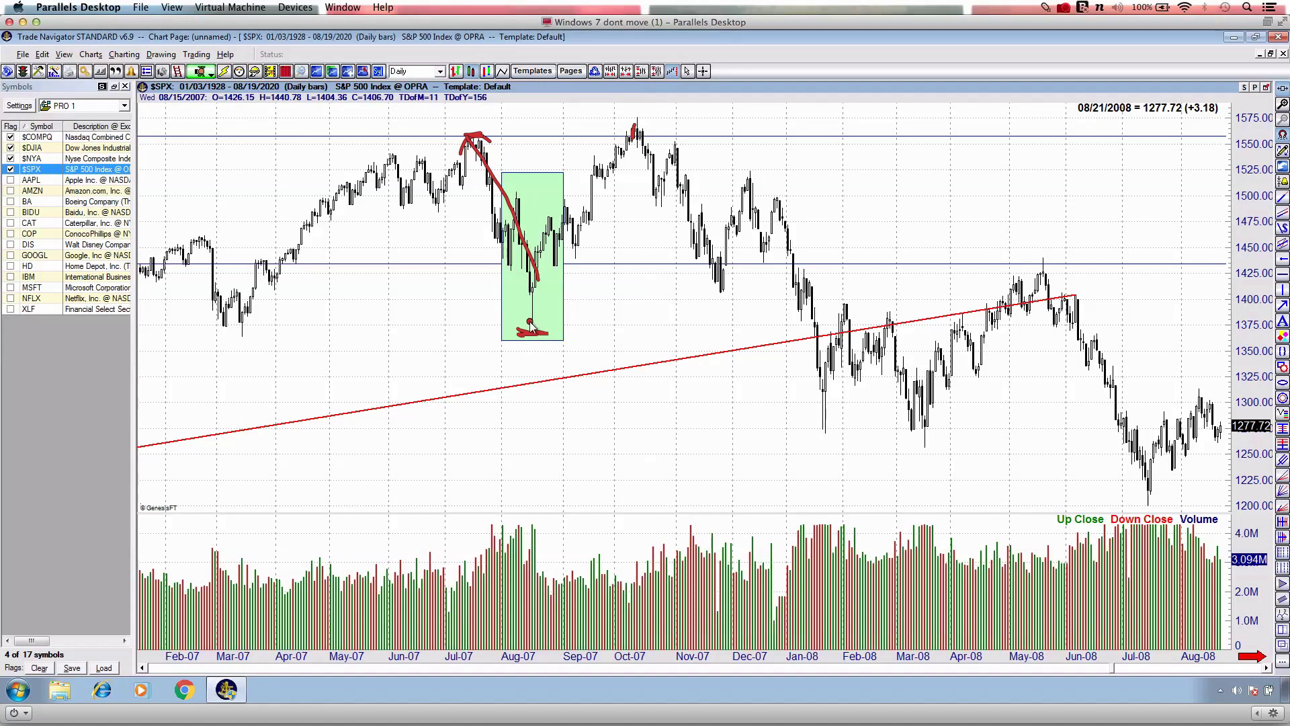
mouse_move(531, 326)
mouse_down()
mouse_move(554, 334)
mouse_move(514, 331)
mouse_move(563, 319)
mouse_move(629, 143)
mouse_up()
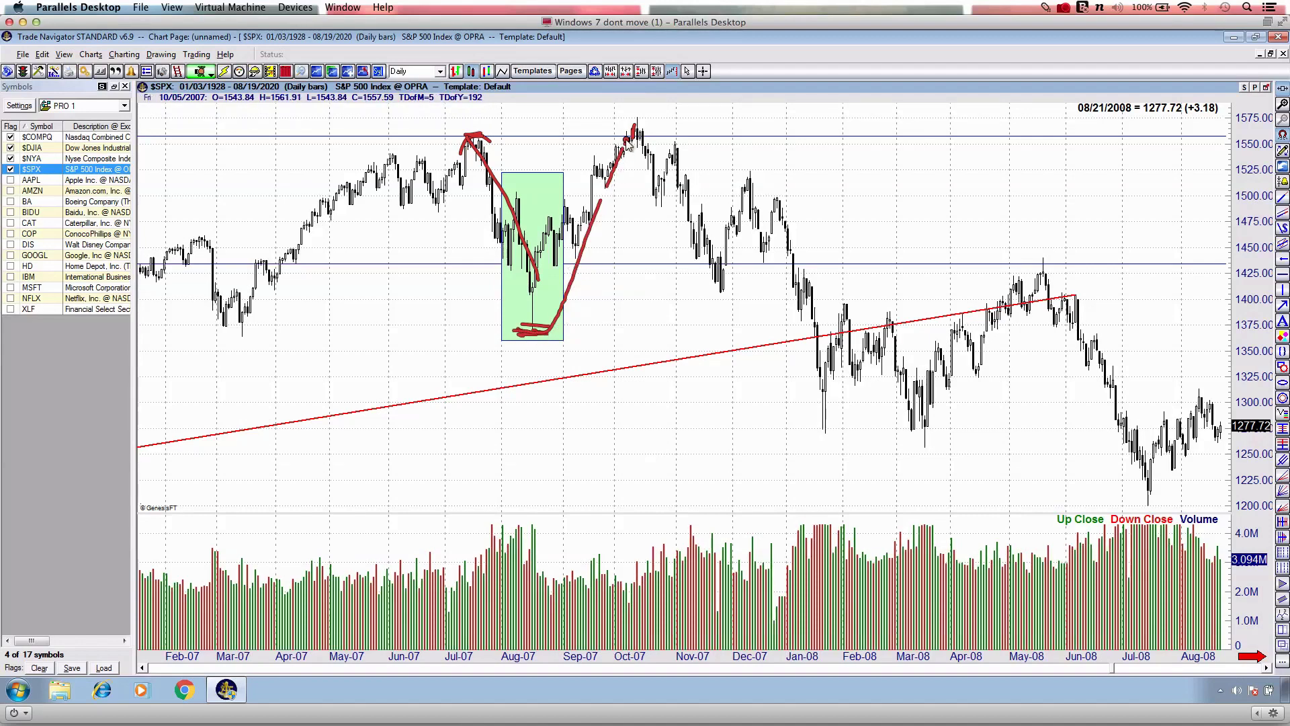
click(618, 129)
mouse_move(670, 7)
mouse_down()
mouse_move(679, 25)
mouse_move(709, 23)
mouse_move(695, 27)
mouse_up()
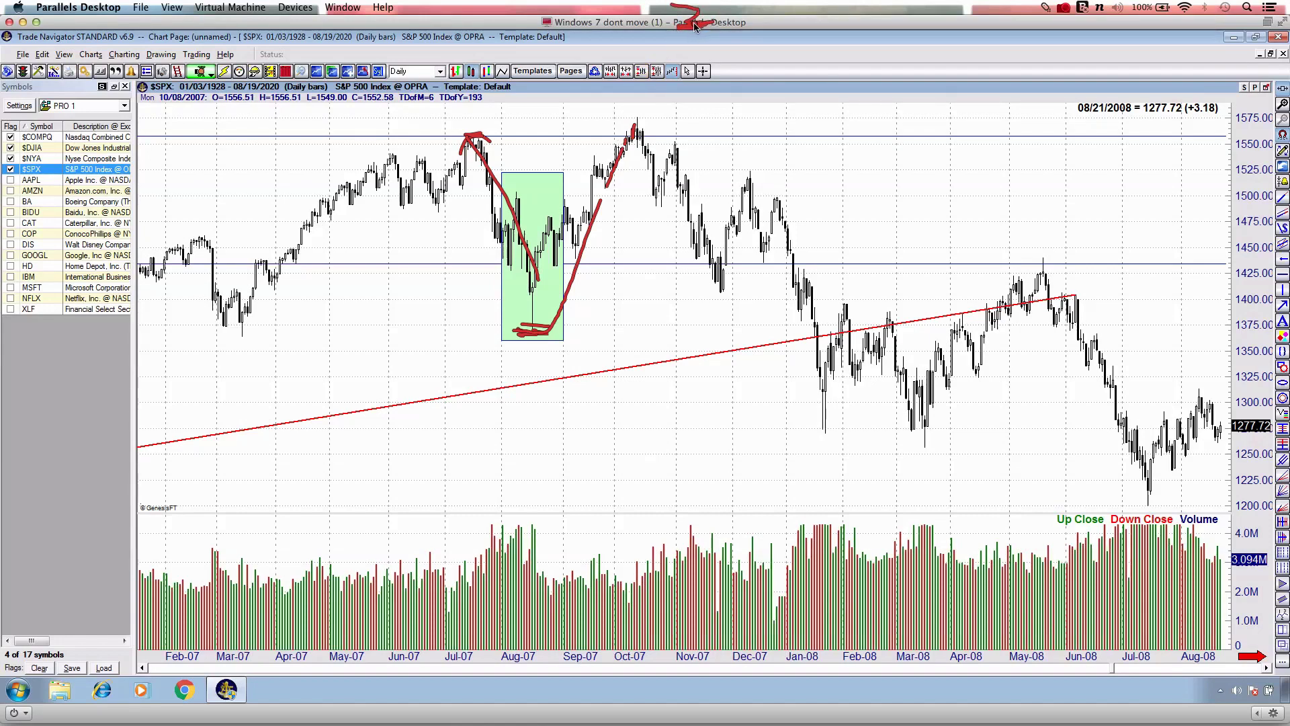
key(Escape)
Mark the October 2007 and July 2007 peaks with short red strokes.
key(ctrl+2)
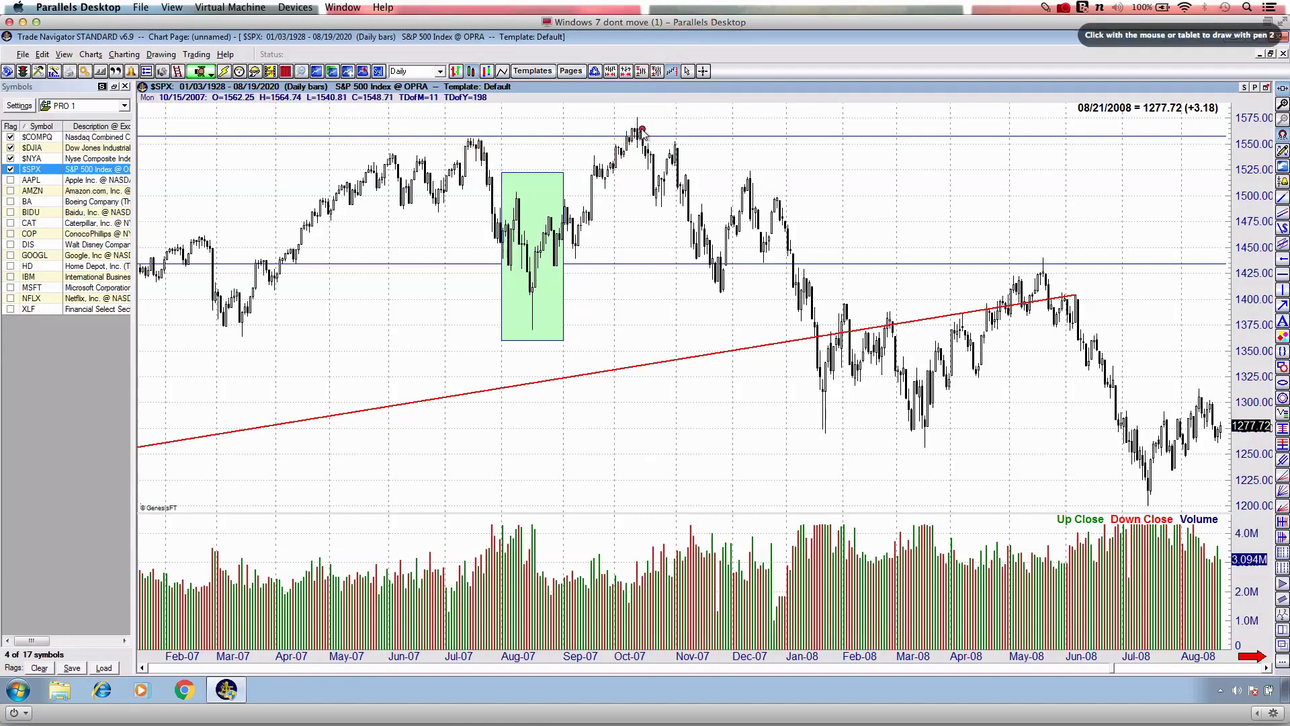
drag(642, 130, 634, 129)
click(463, 140)
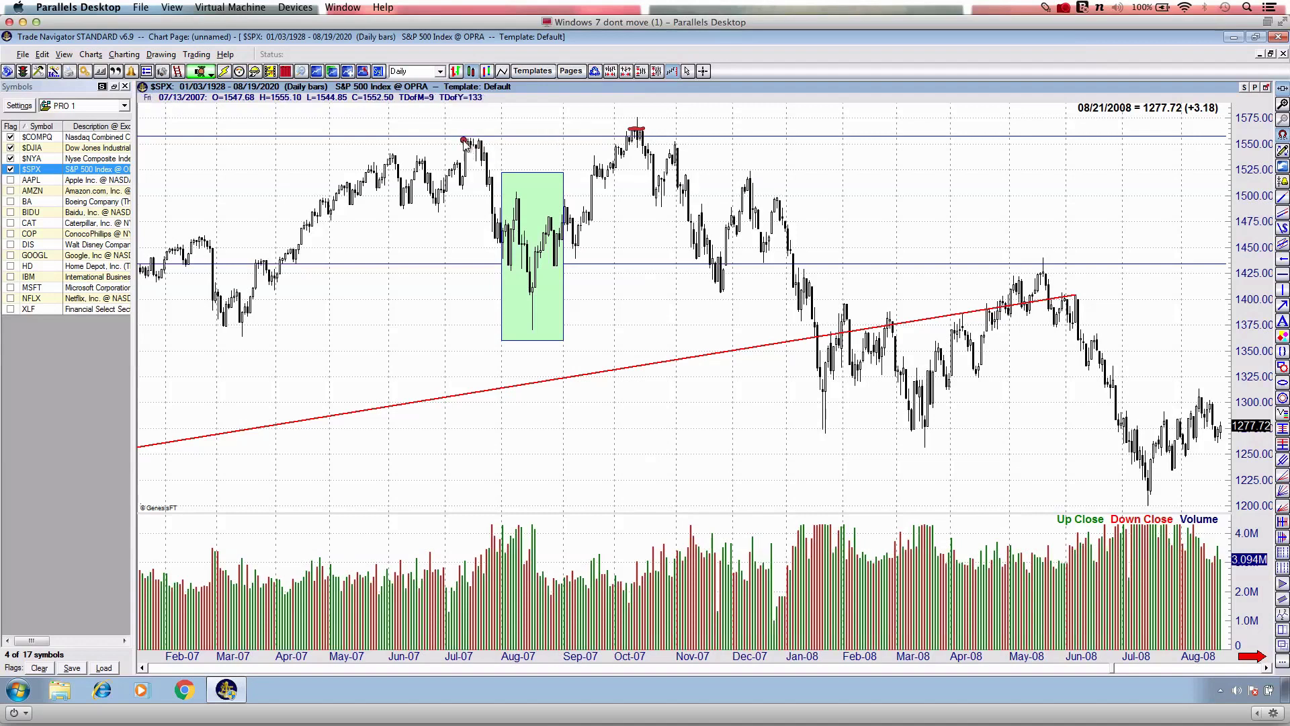
drag(463, 141, 482, 147)
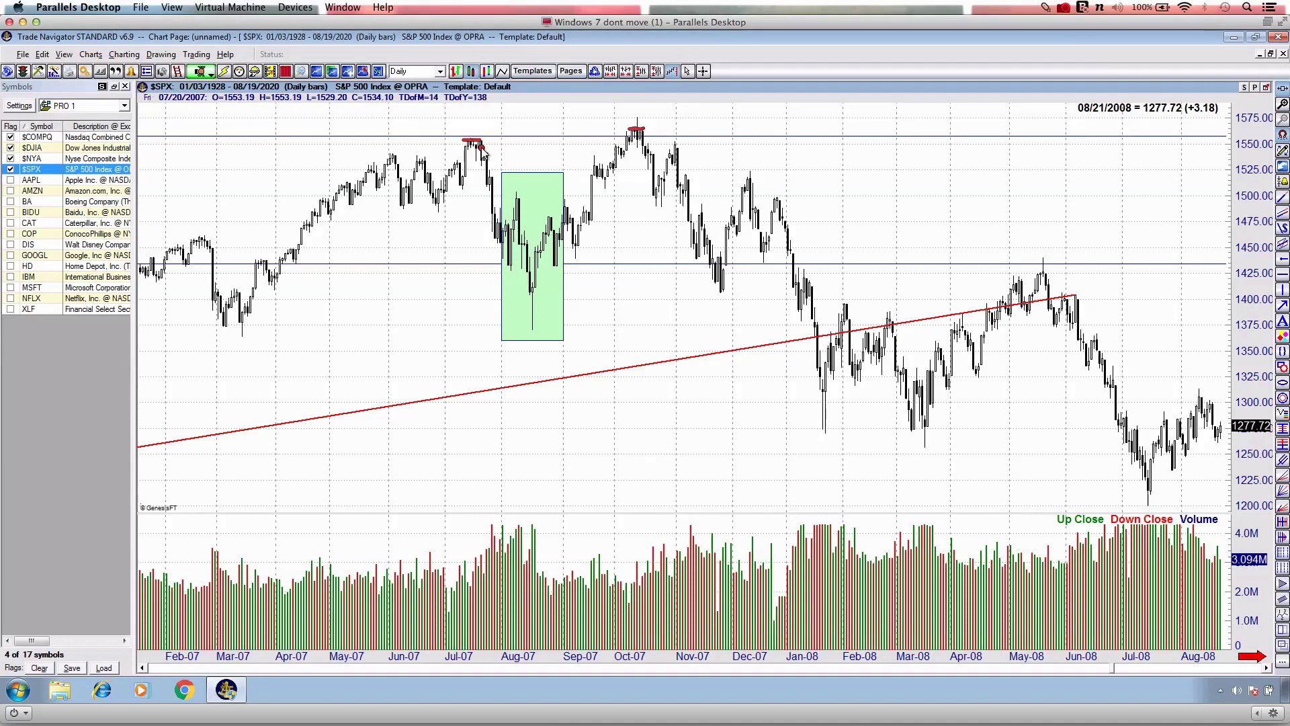
Draw a red stroke from the October 2007 peak down to the late-October low, and clear the chart markings.
drag(638, 131, 659, 202)
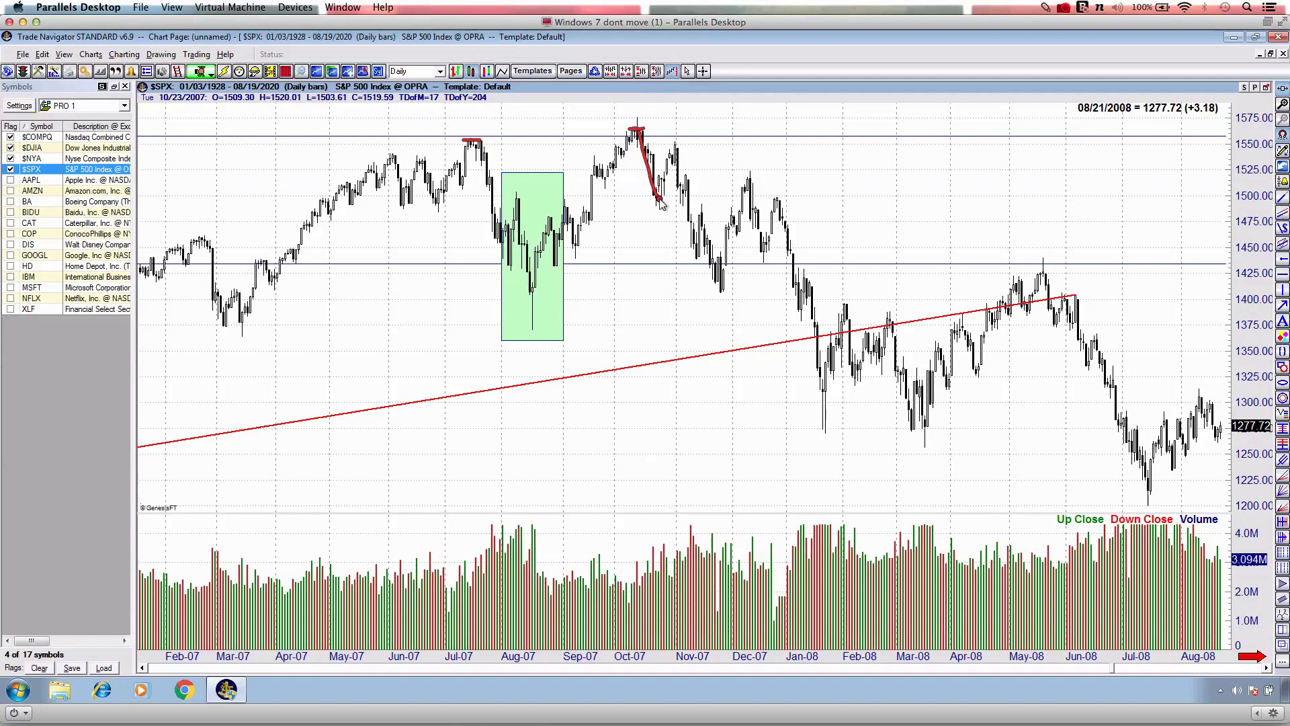
click(666, 191)
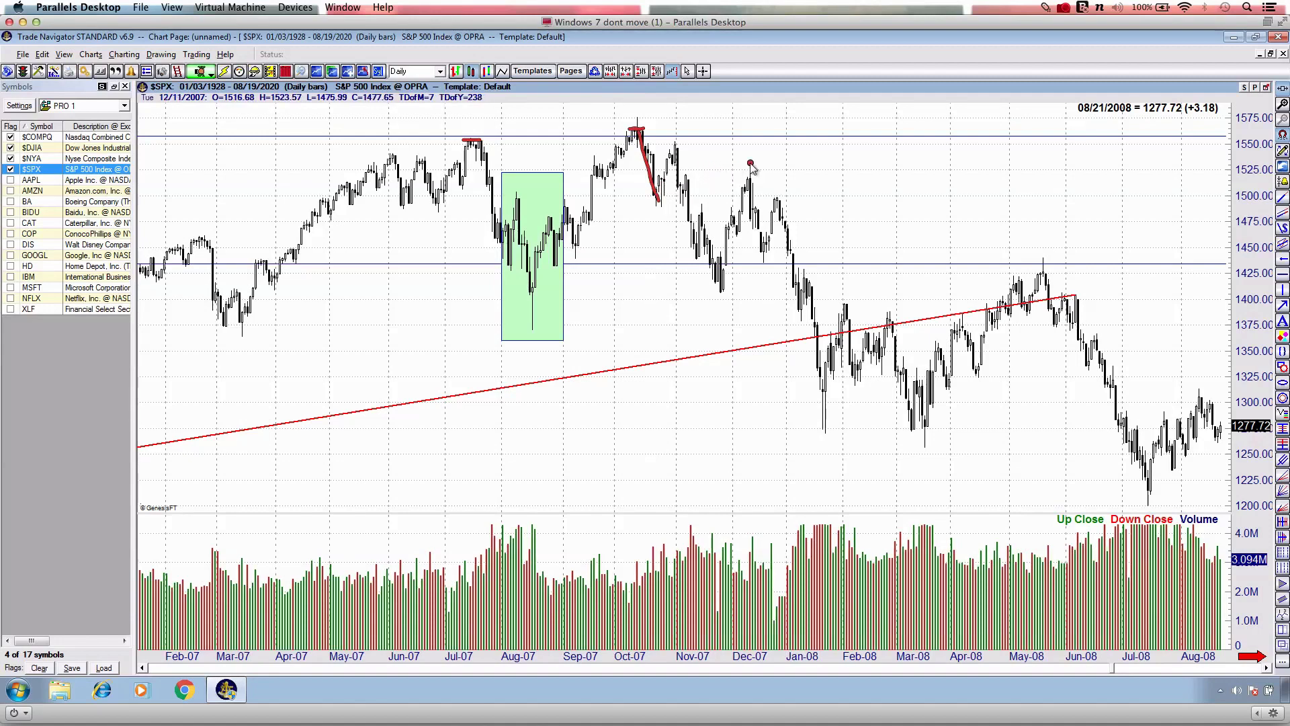
key(Escape)
Show the daily chart through February 2009, draw a red arc over the October 2007 top, trace the autumn 2008 drop, and clear the drawings.
drag(840, 163, 489, 156)
mouse_move(279, 135)
mouse_down()
mouse_move(327, 116)
mouse_move(428, 124)
mouse_up()
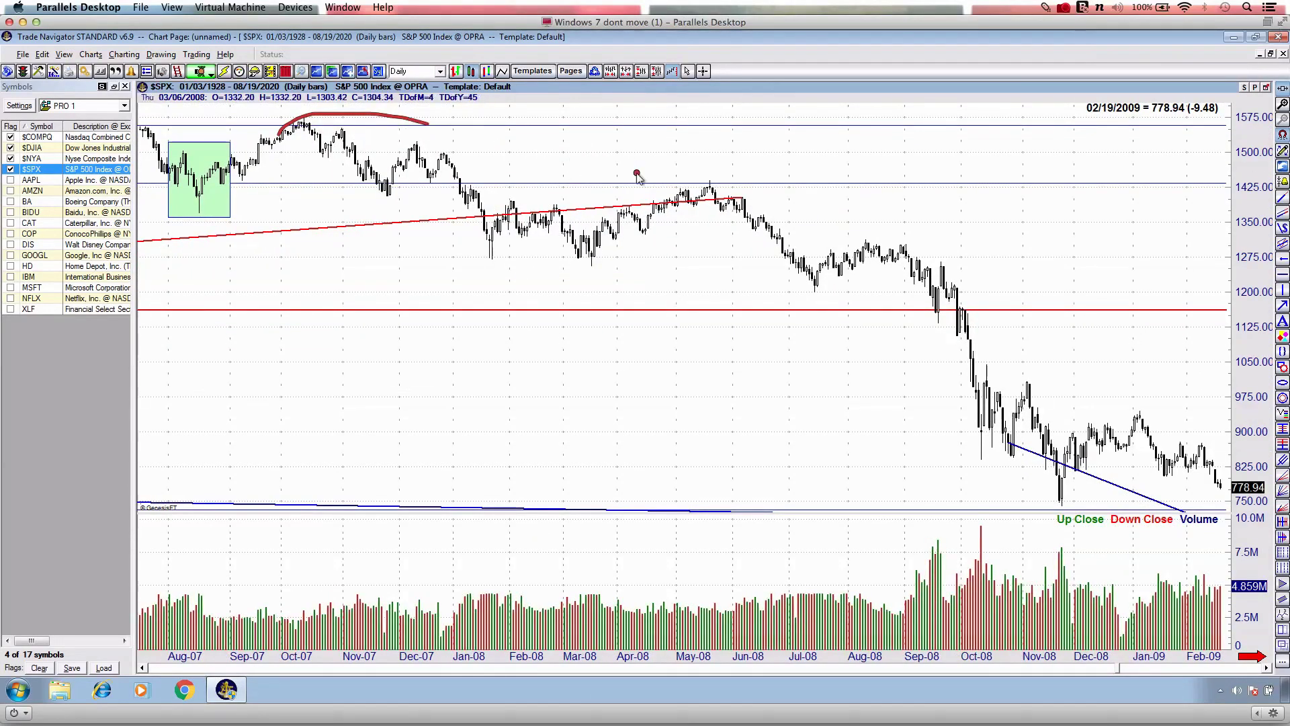
drag(918, 291, 1006, 363)
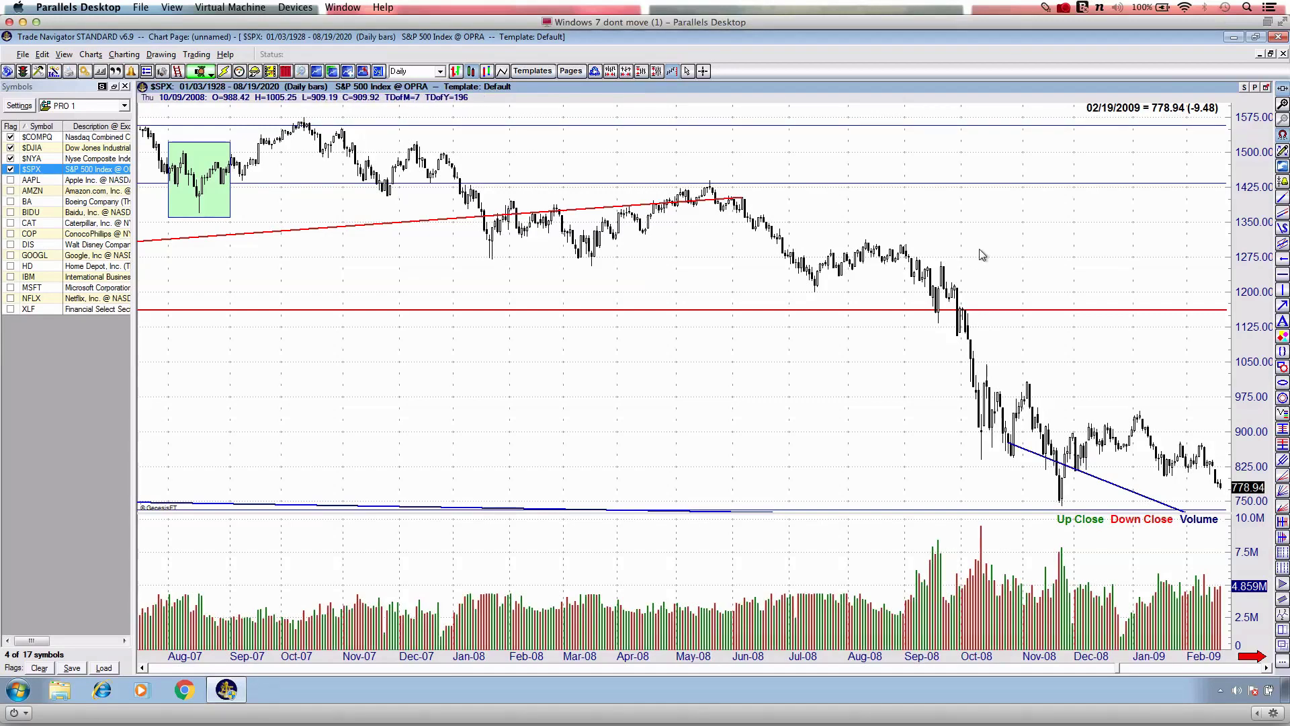
Move the daily chart forward past the March 2009 low to examine the recovery through September 2011.
drag(1021, 249, 858, 233)
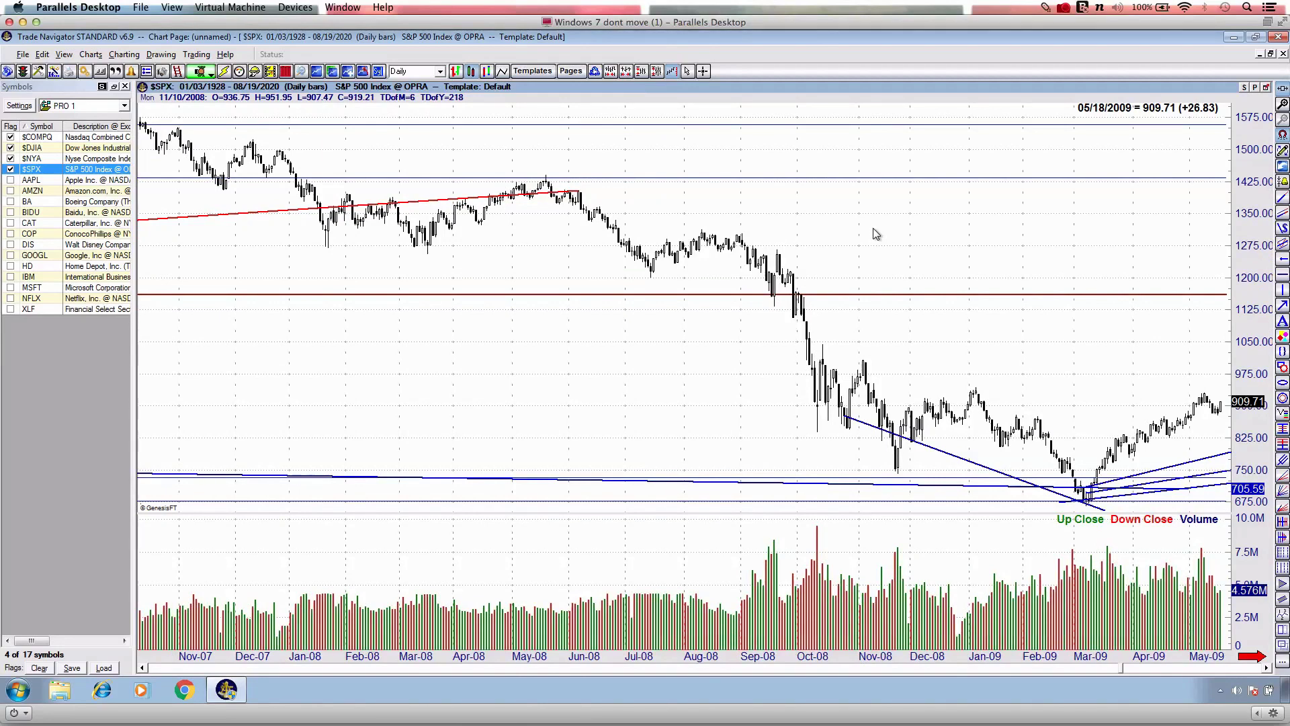
key(ctrl+2)
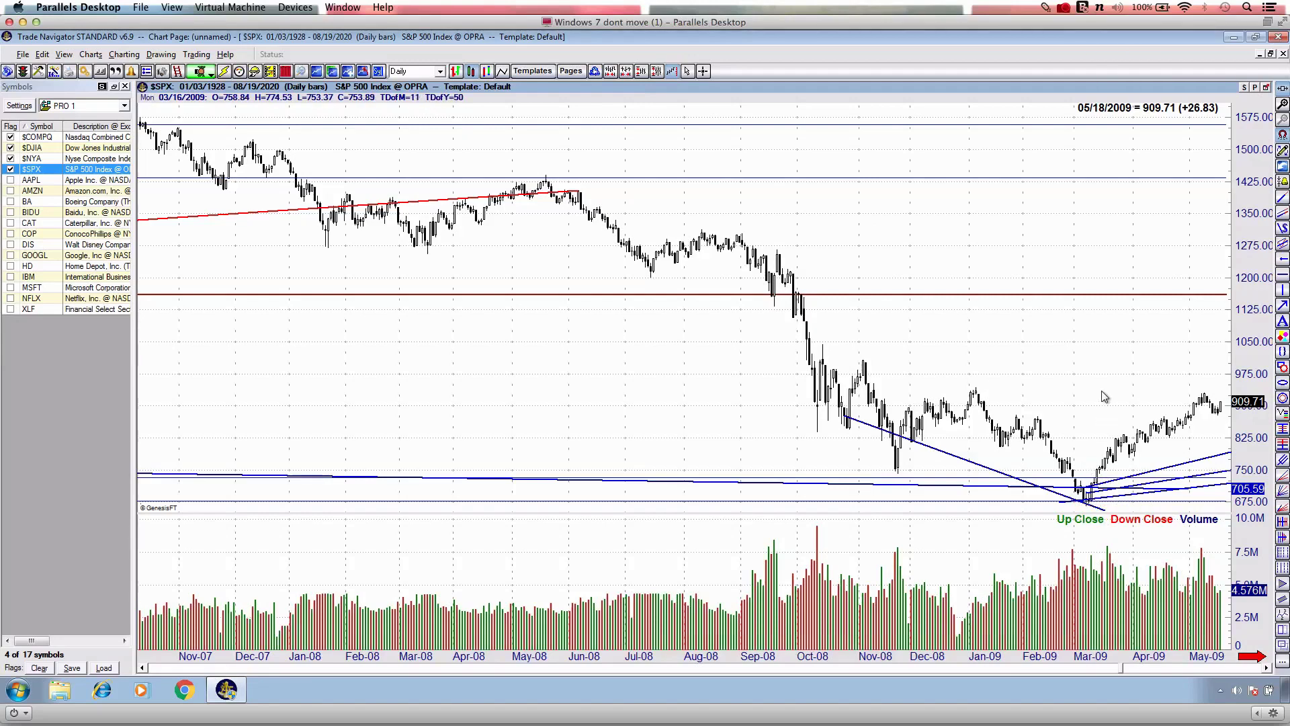
drag(1112, 387, 734, 373)
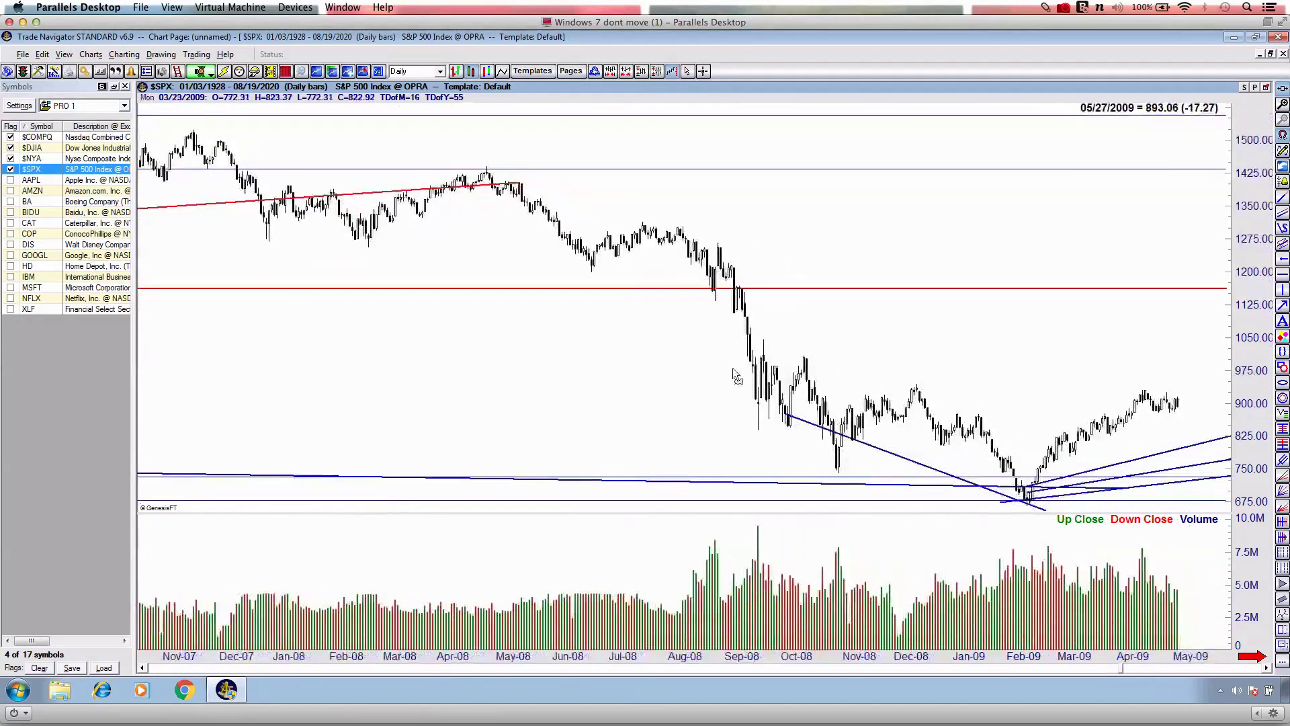
drag(977, 348, 455, 315)
scroll(454, 313, right, 10)
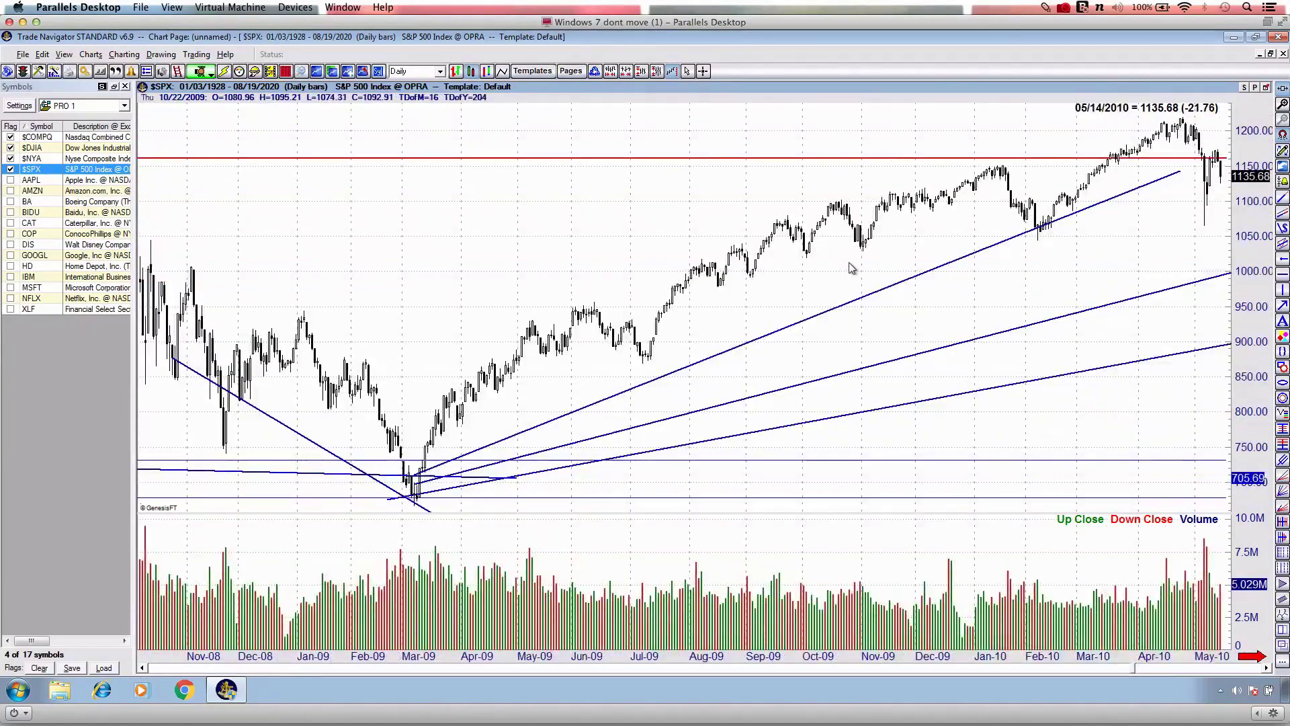
scroll(825, 249, right, 10)
scroll(981, 226, right, 10)
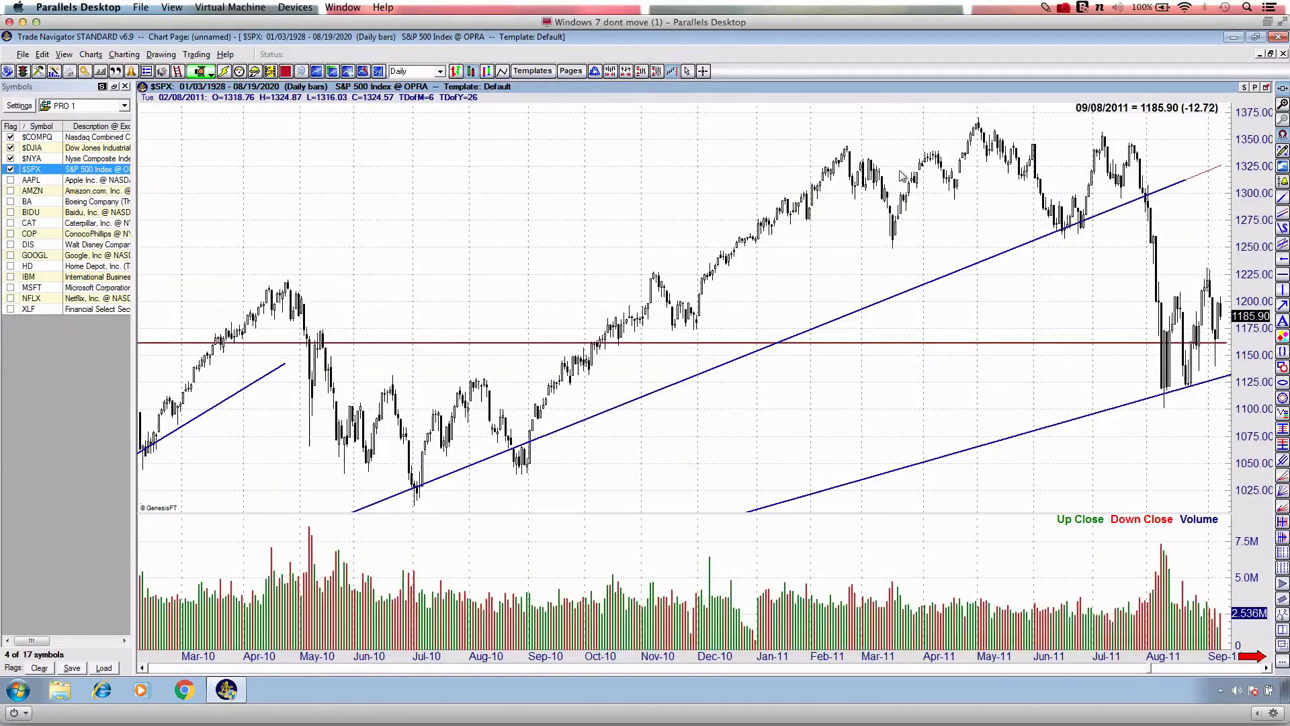
Move the daily chart forward through the 2014 to 2019 advance until the 2020 crash and the August 2020 candles are shown.
scroll(970, 204, right, 10)
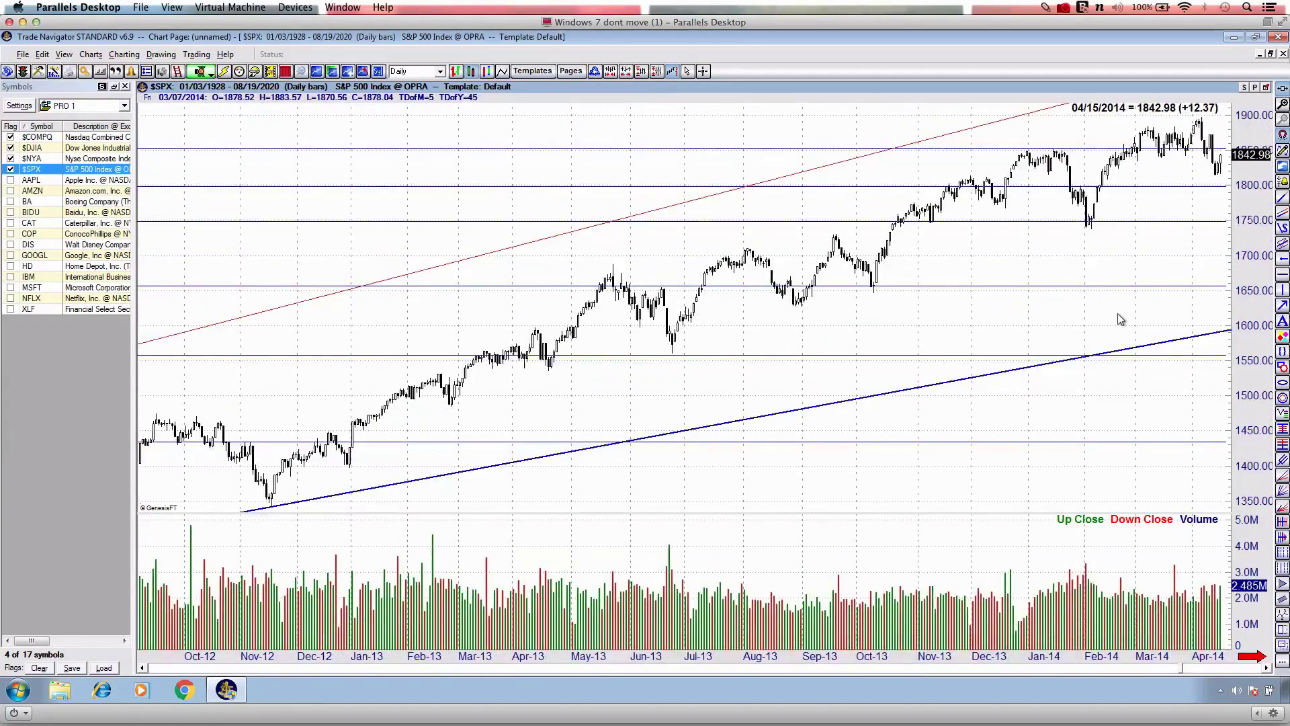
drag(1120, 320, 571, 331)
drag(1161, 283, 503, 265)
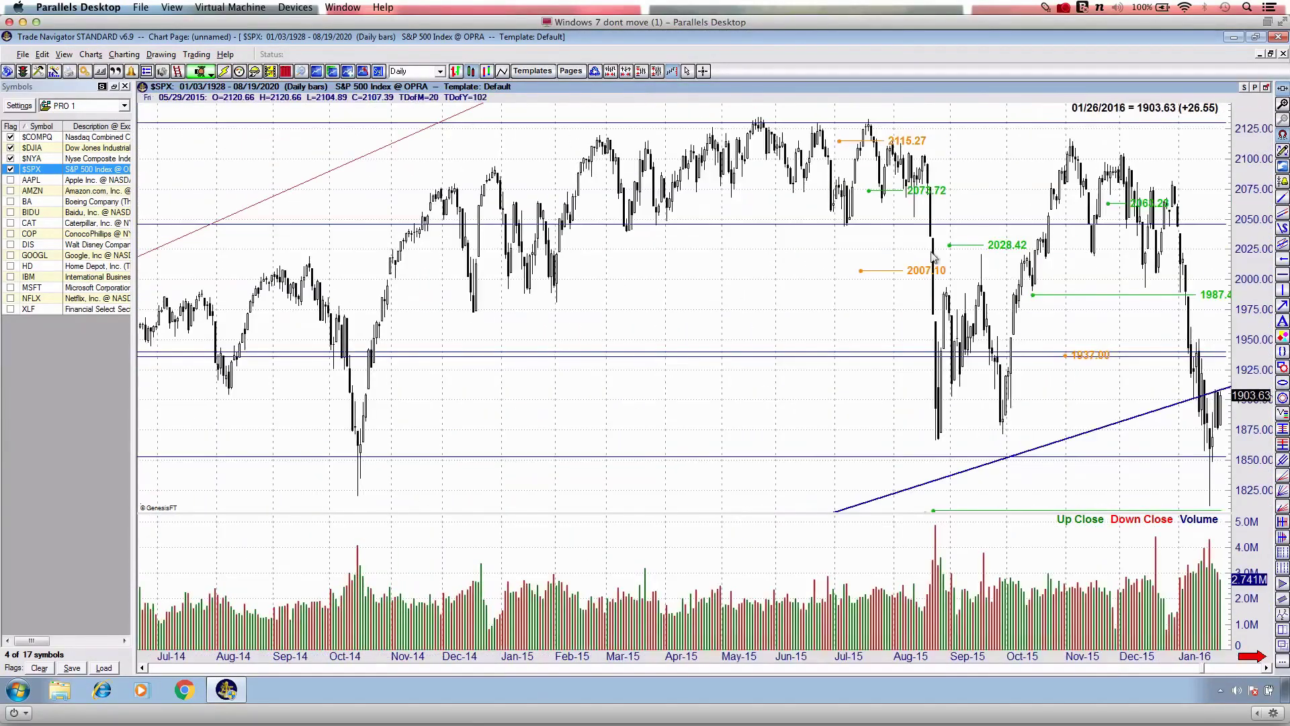
drag(1121, 267, 125, 276)
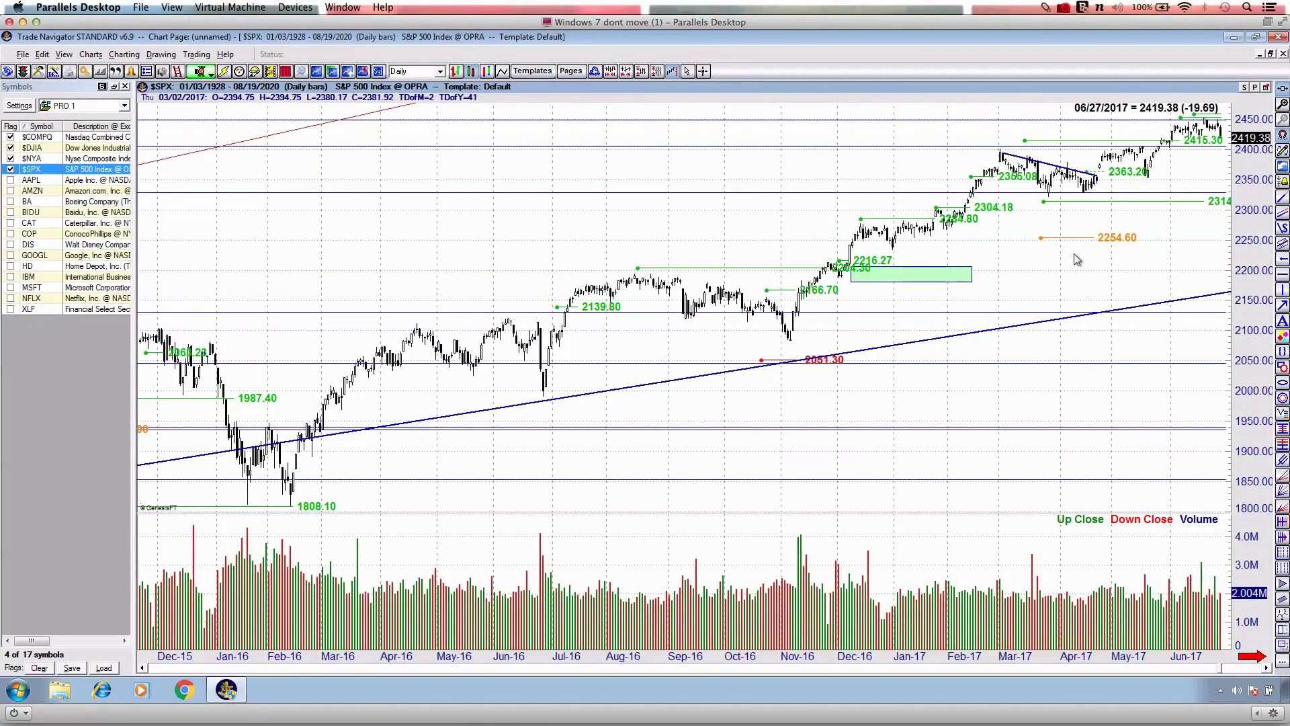
drag(1064, 266, 475, 323)
drag(1053, 267, 471, 281)
drag(1022, 239, 544, 242)
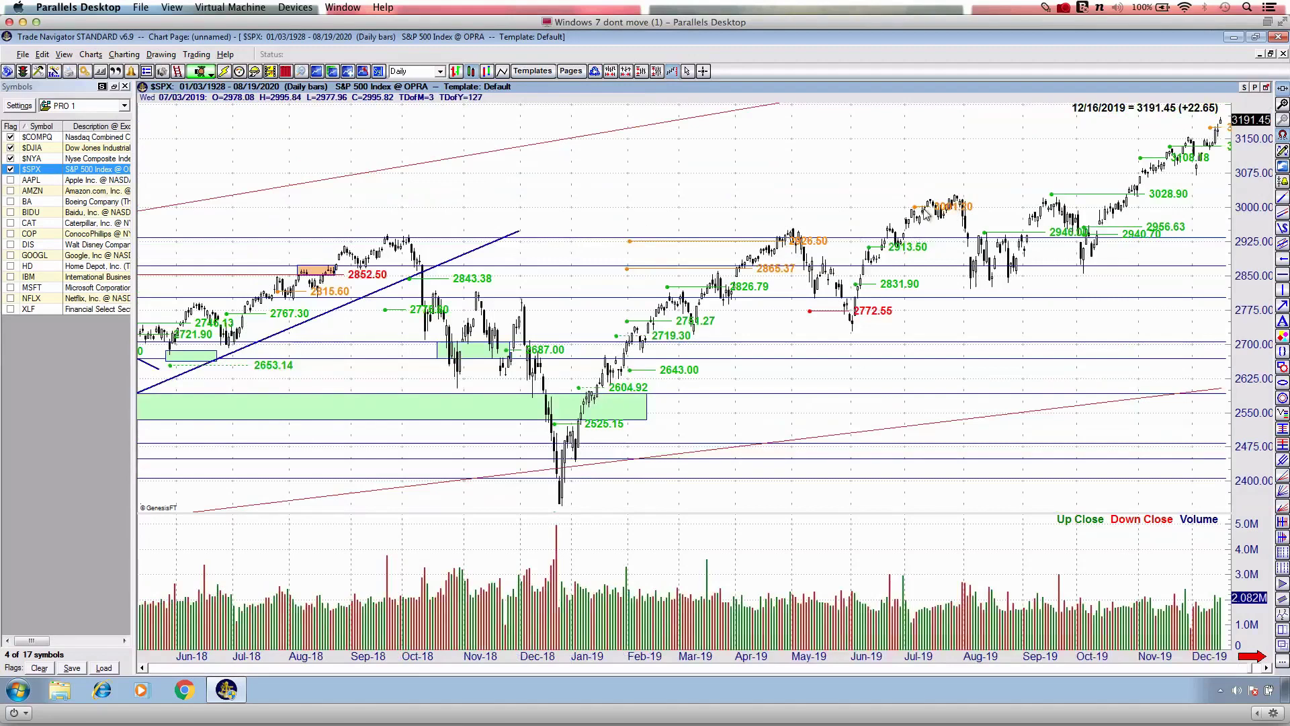
drag(927, 173, 127, 173)
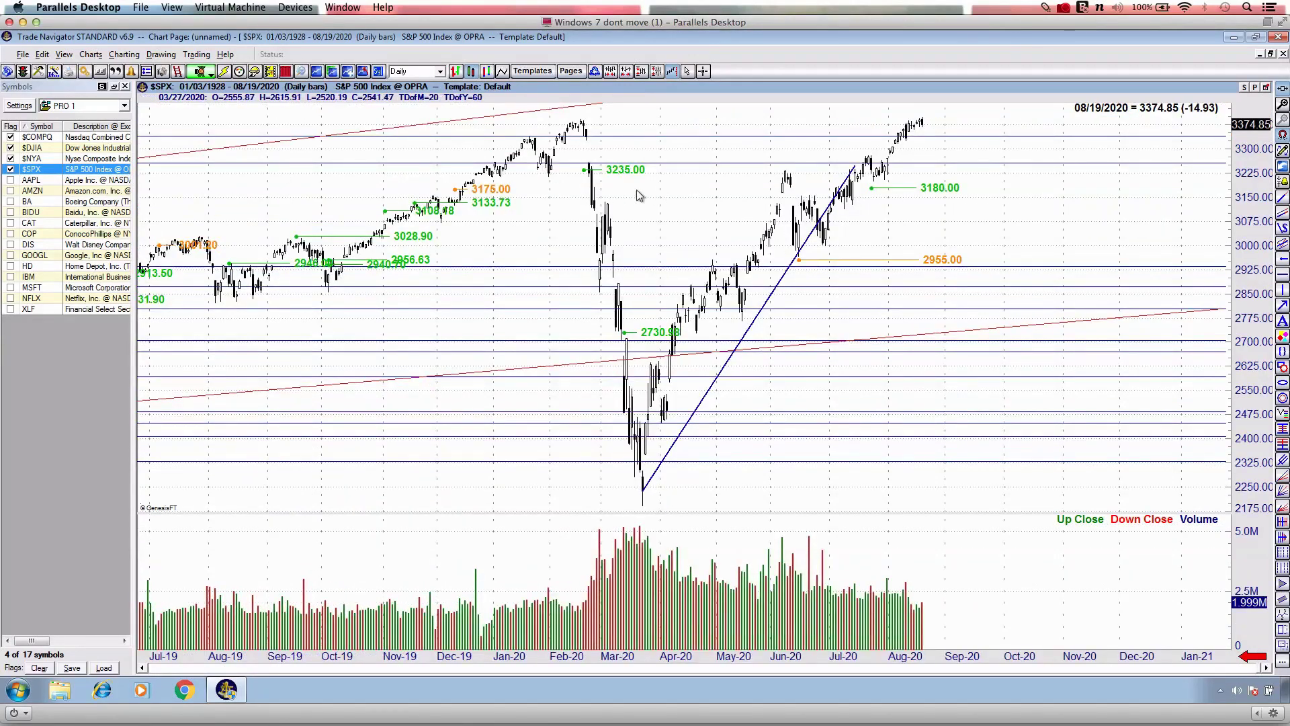
drag(655, 196, 575, 194)
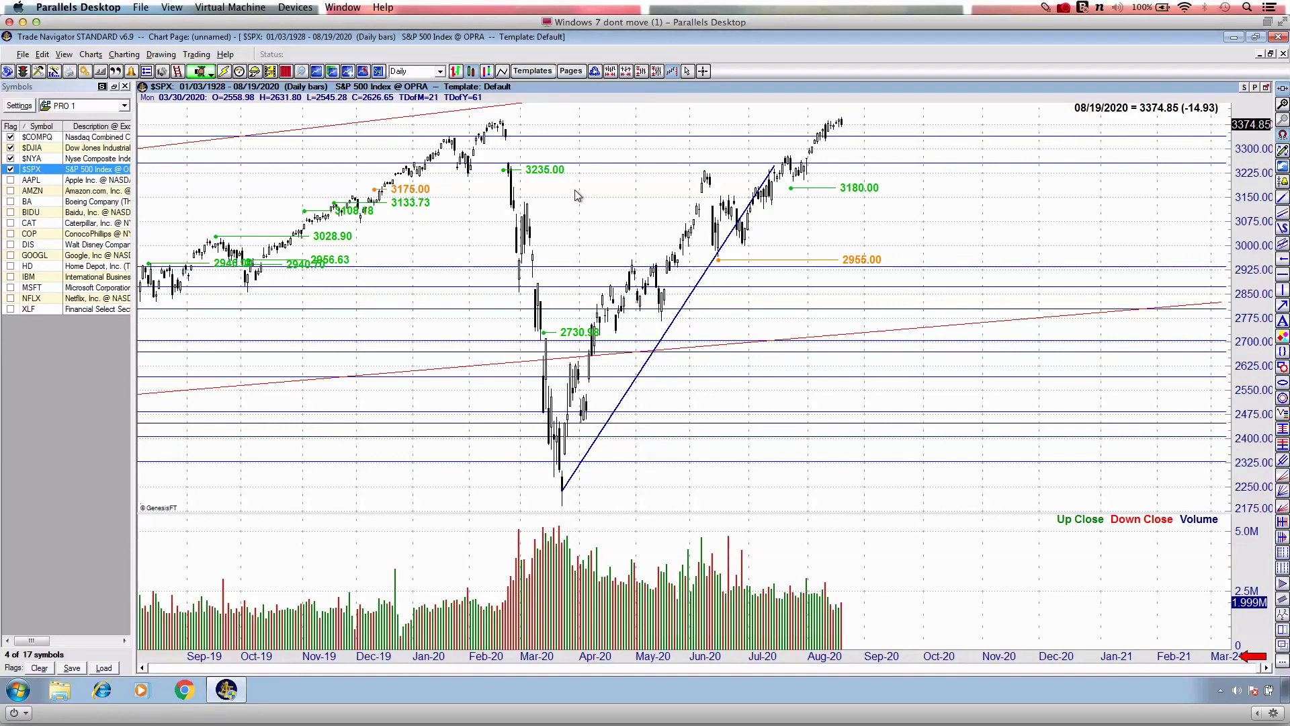
Trace the February to March 2020 crash in red, mark the March low and the August high, and clear the drawings.
key(ctrl+2)
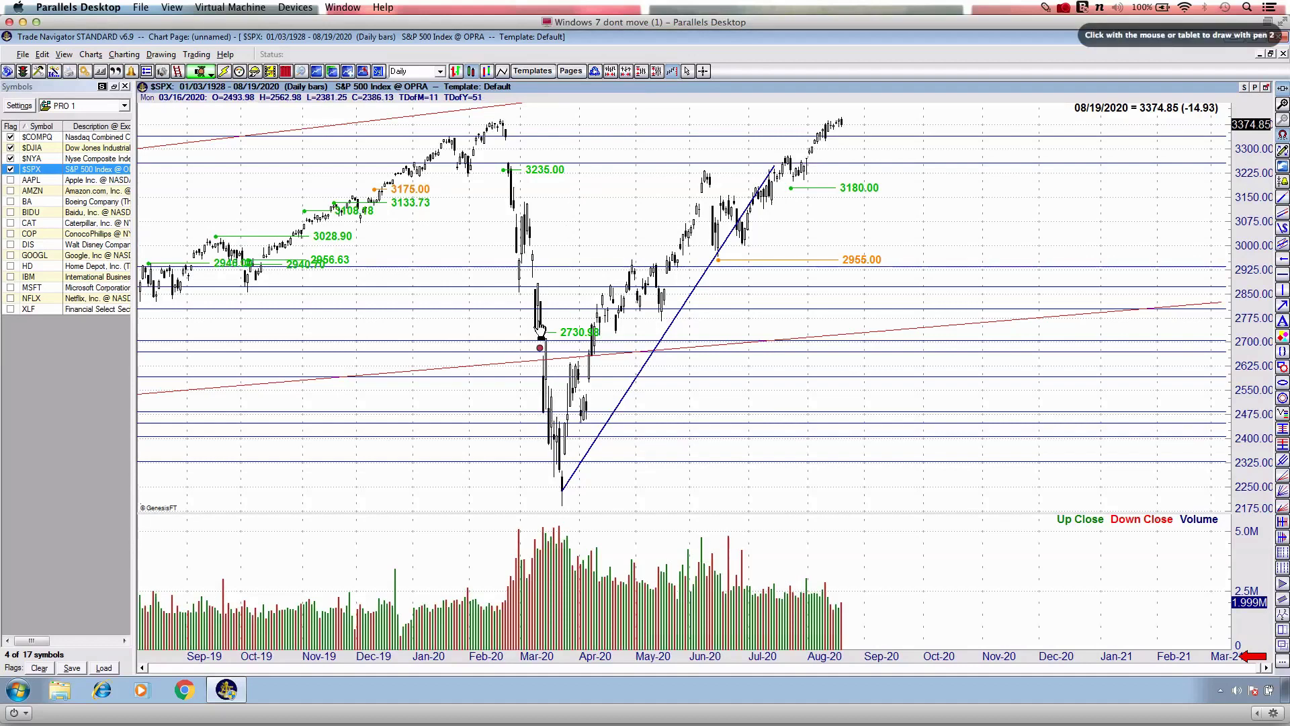
mouse_move(505, 163)
mouse_down()
mouse_move(569, 456)
mouse_move(589, 477)
mouse_up()
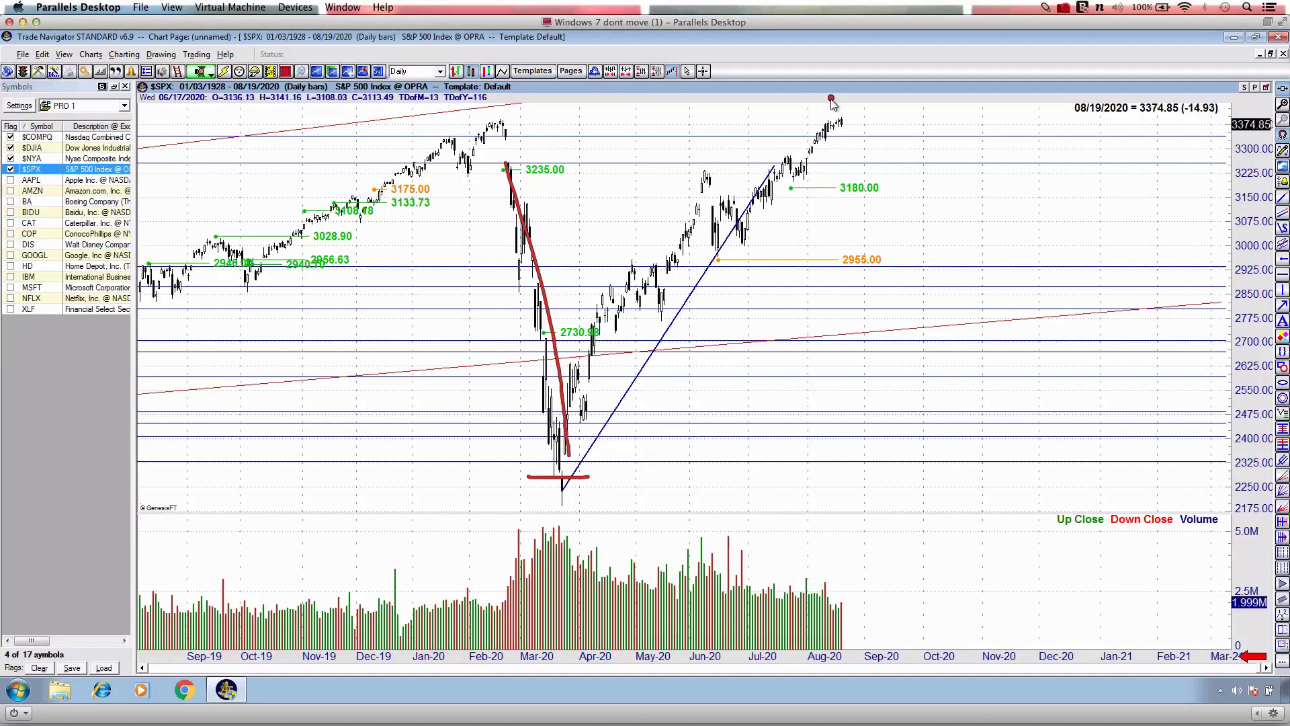
drag(826, 128, 846, 125)
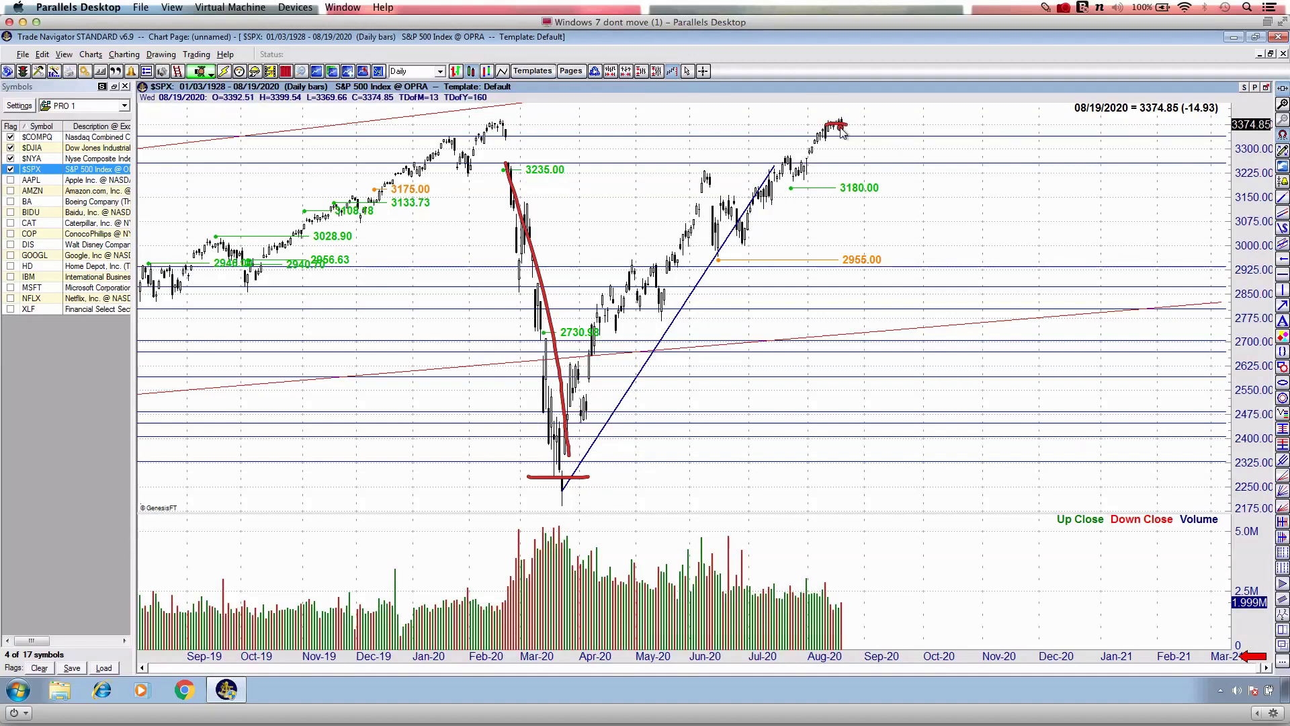
key(Escape)
drag(493, 122, 561, 447)
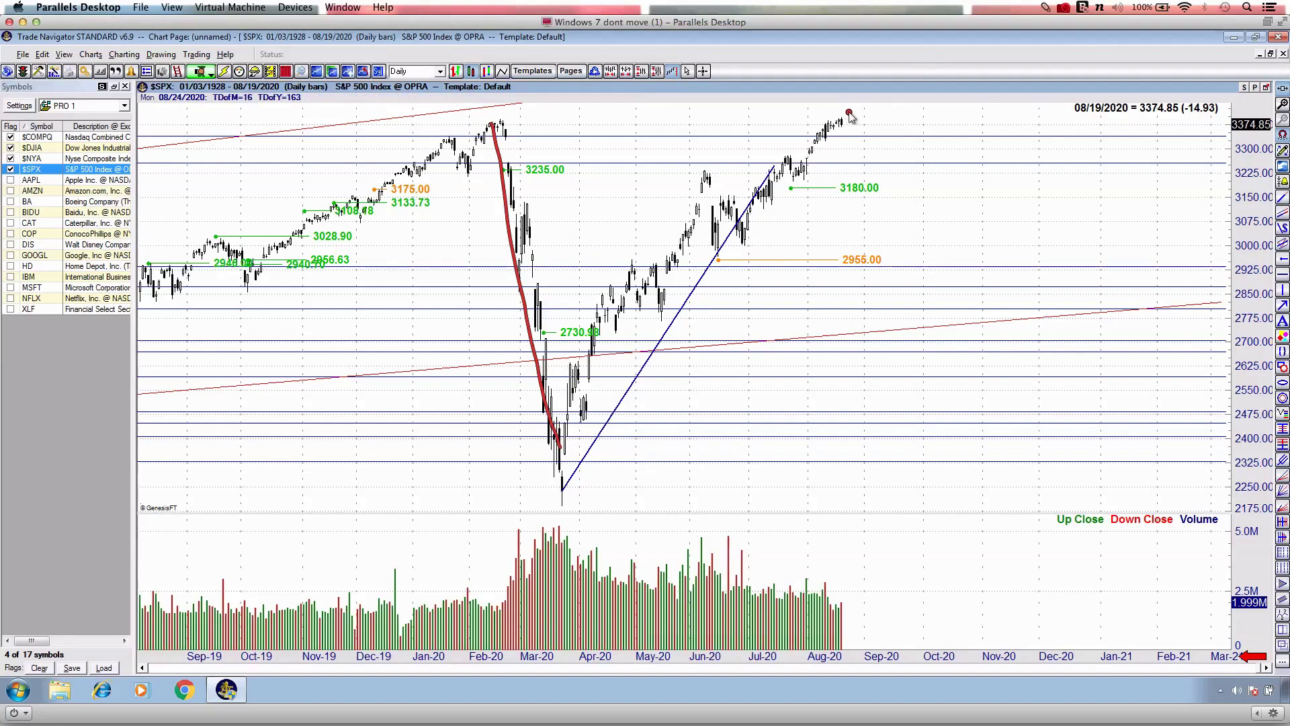
key(Escape)
Examine the S&P 500's summer 2020 candles up close, and view the Dow Jones Industrials and Nyse Composite daily charts.
scroll(850, 117, up, 5)
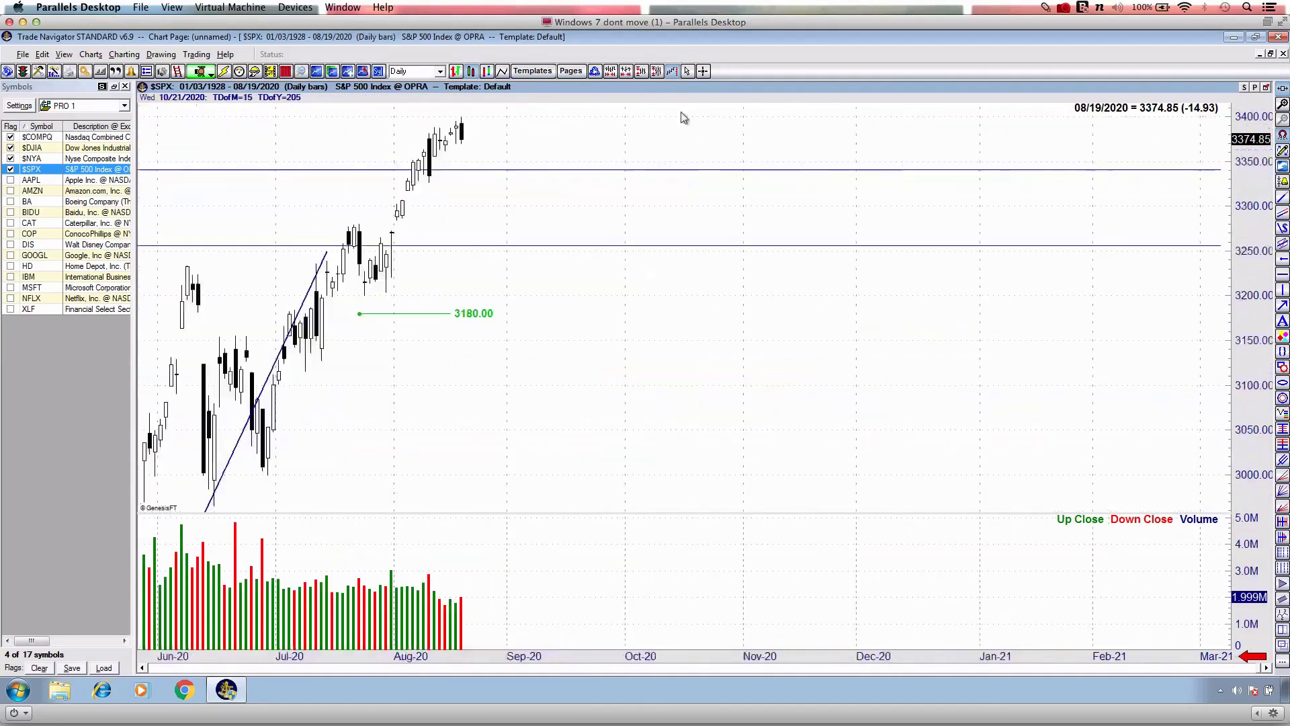
scroll(866, 148, up, 2)
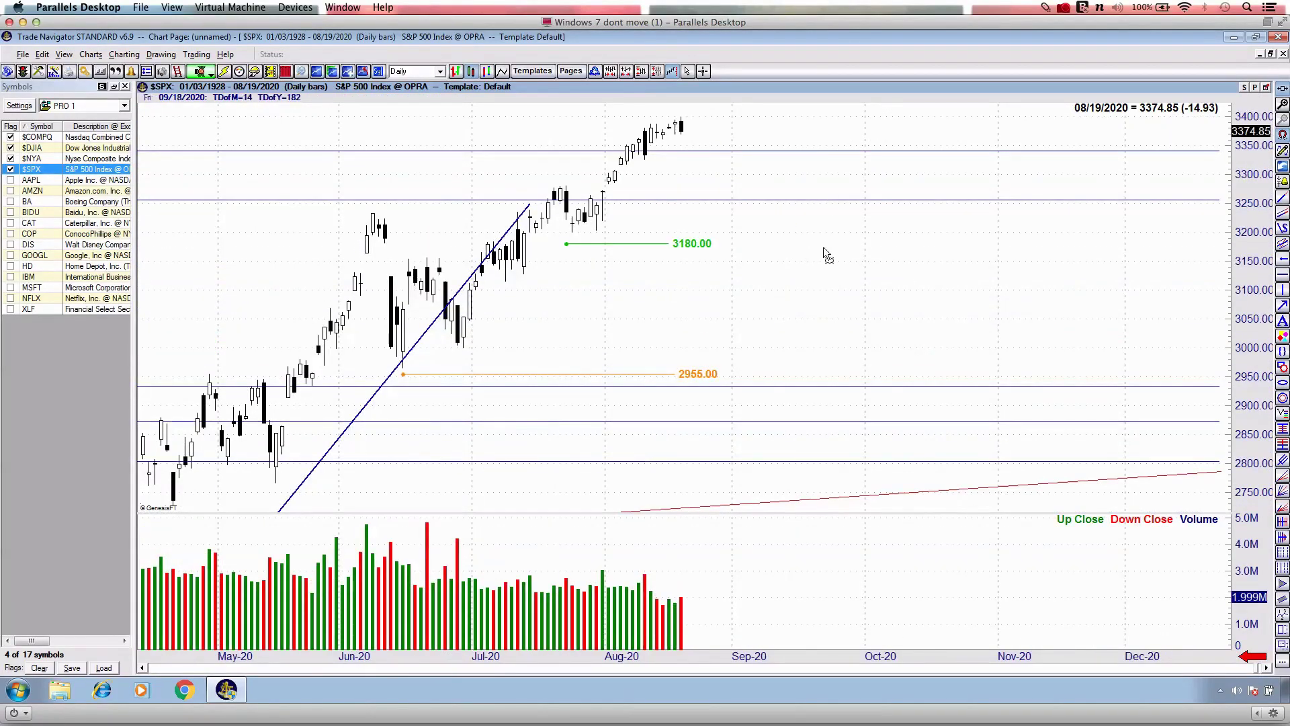
click(47, 148)
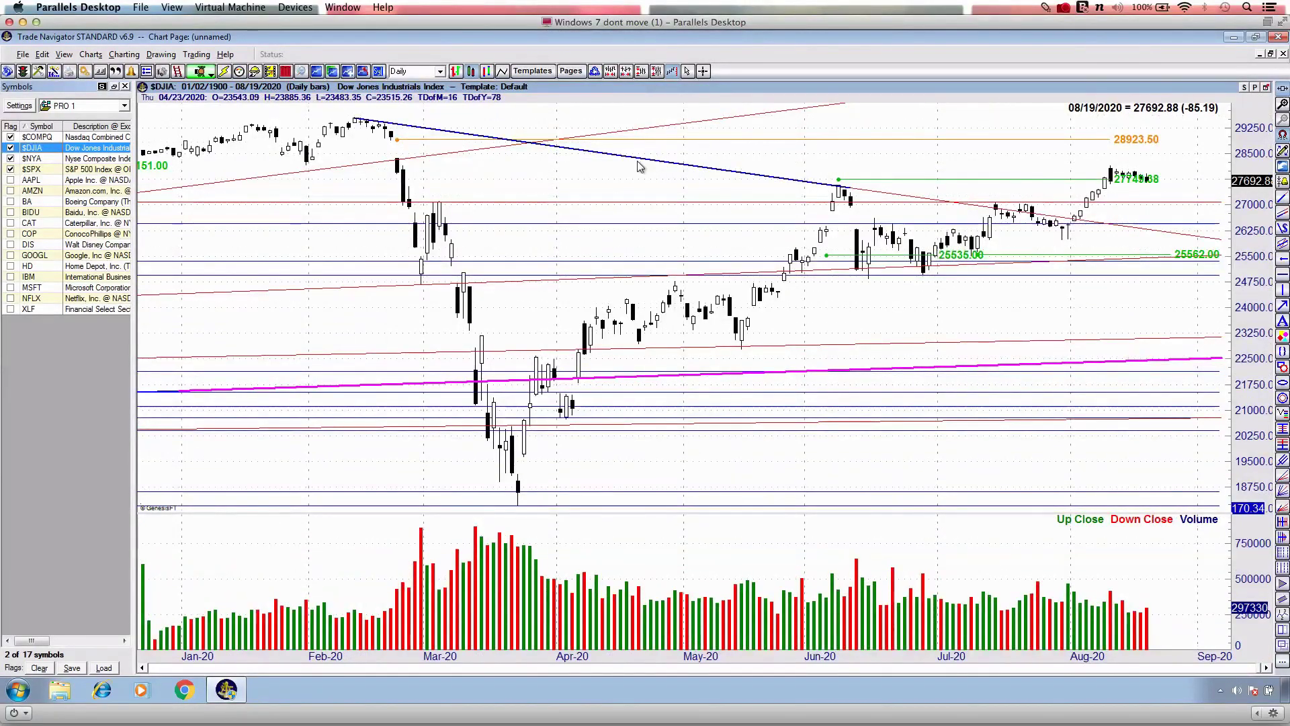
click(87, 160)
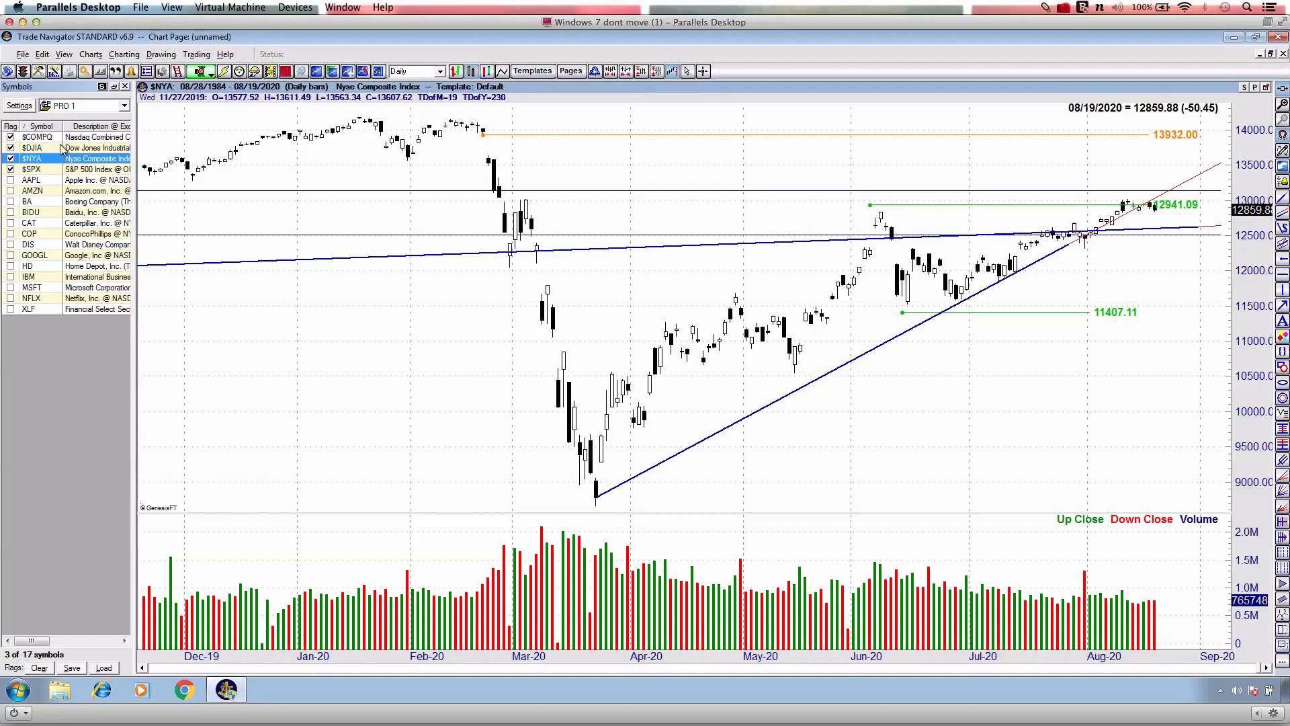
key(space)
text(RUT)
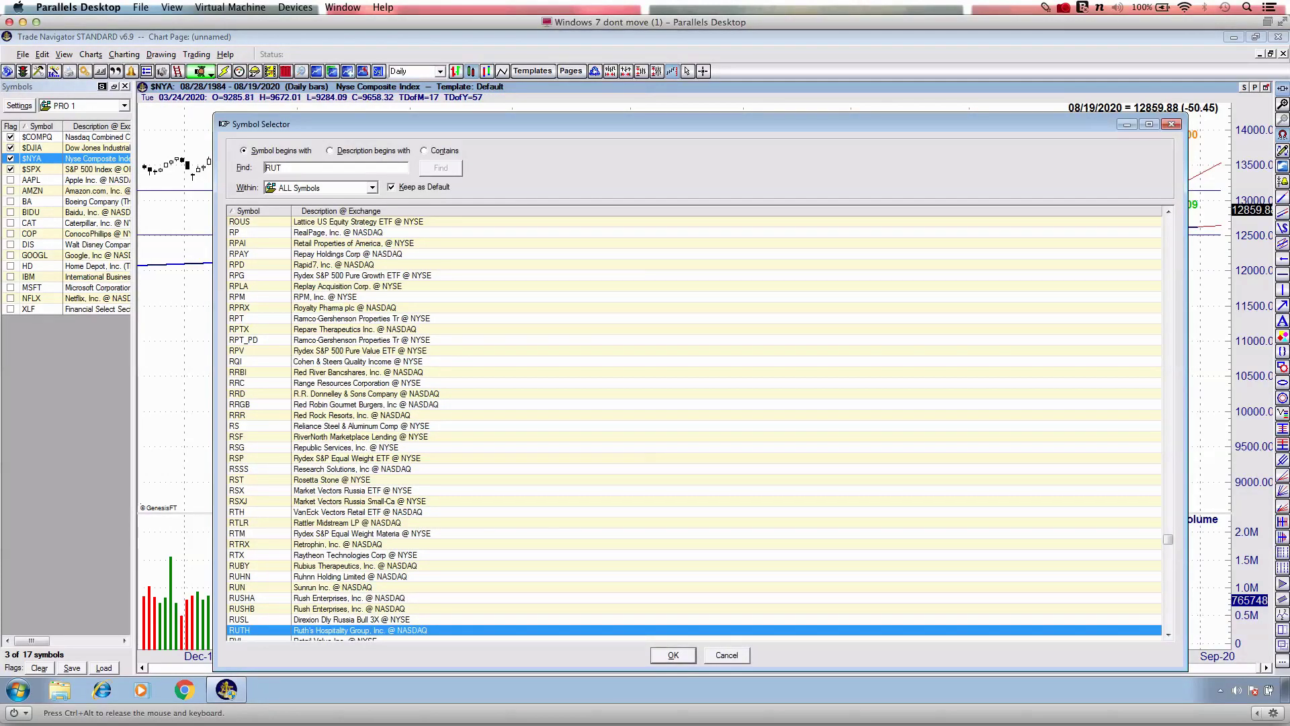
text($)
key(Return)
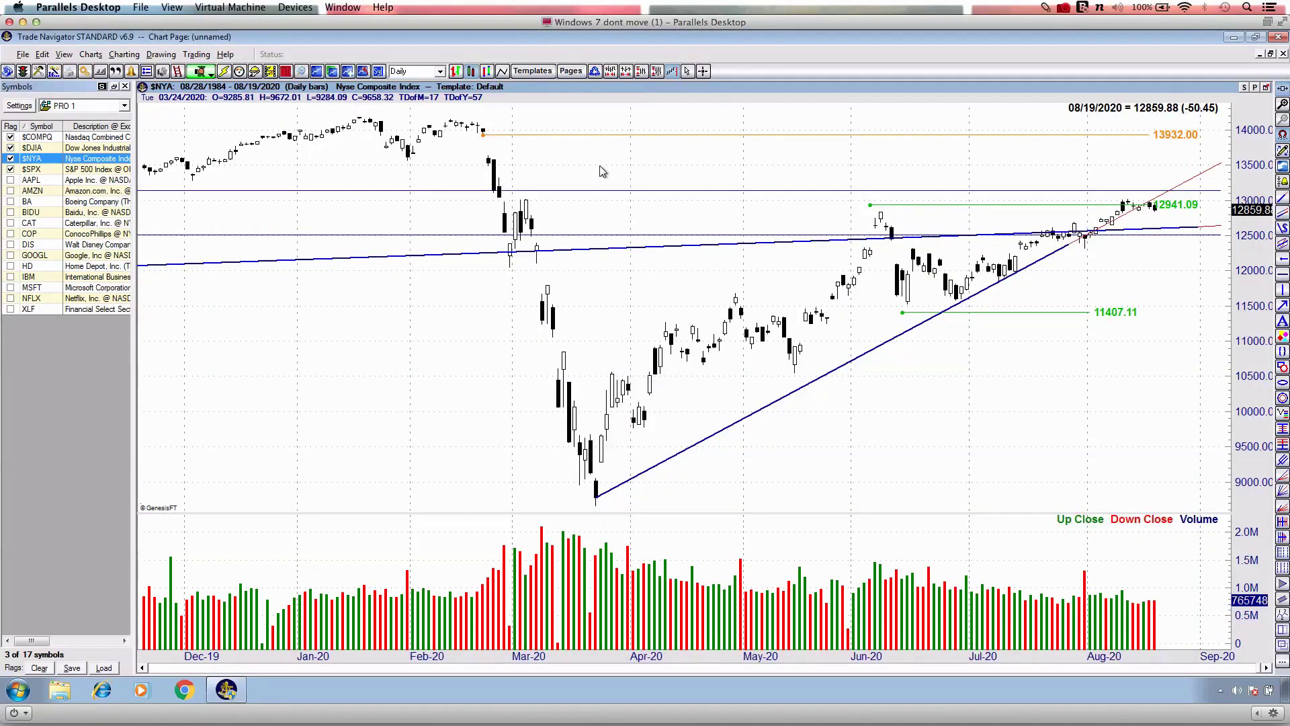
Change the chart symbol to $RUT to display the Russell 2000 Index.
double_click(594, 167)
text($R)
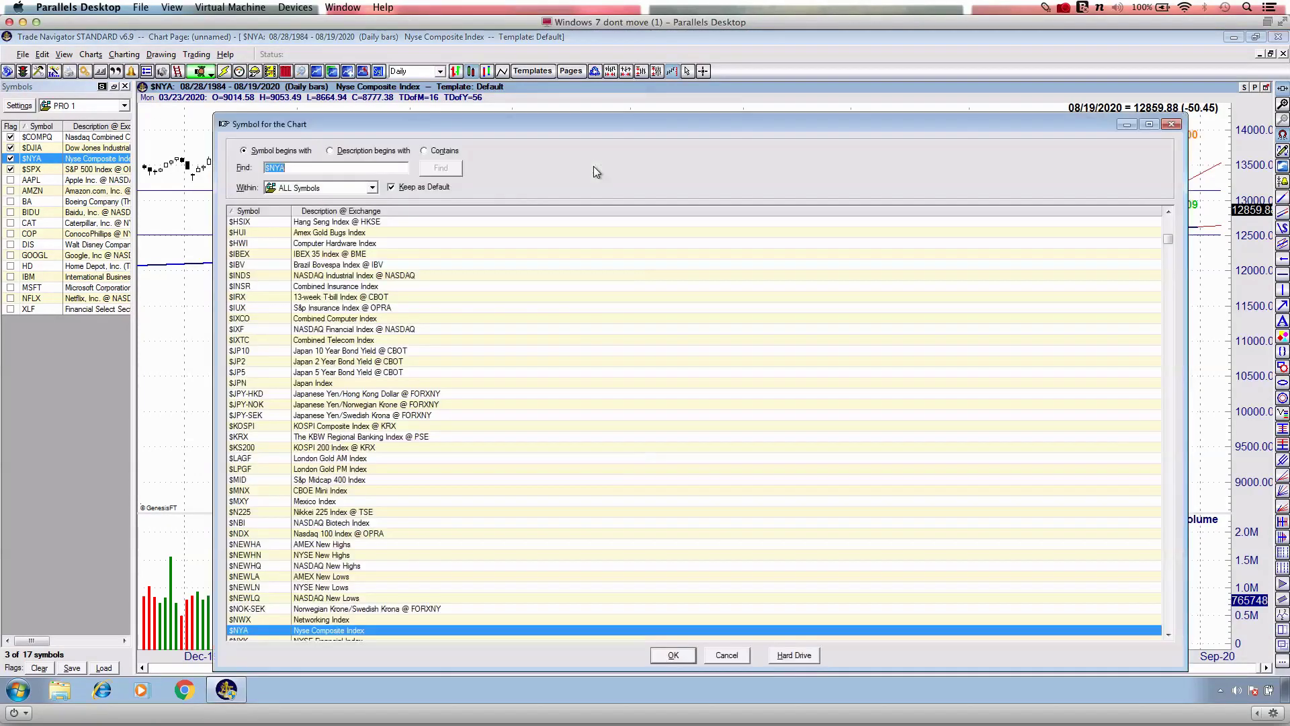
text(UT)
key(Return)
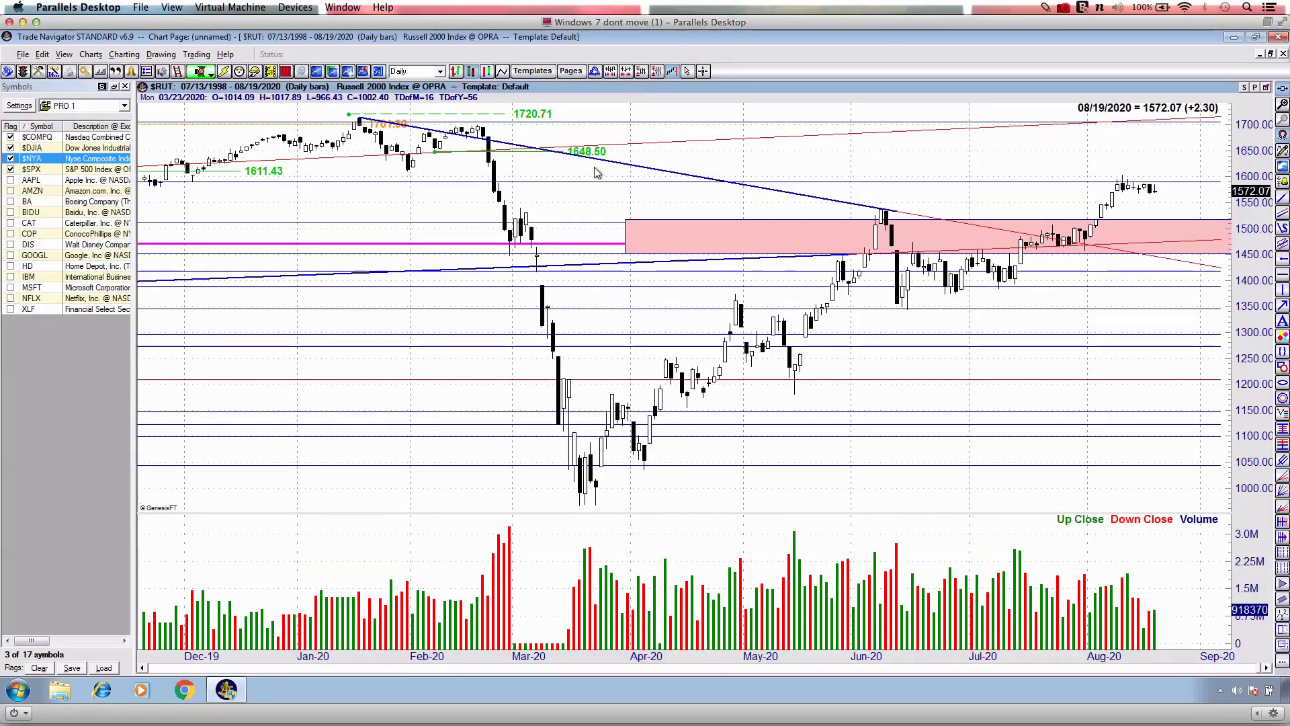
Mark the Russell 2000's January–February 2020 highs and its August 2020 candles with red strokes, and clear them.
drag(318, 122, 535, 128)
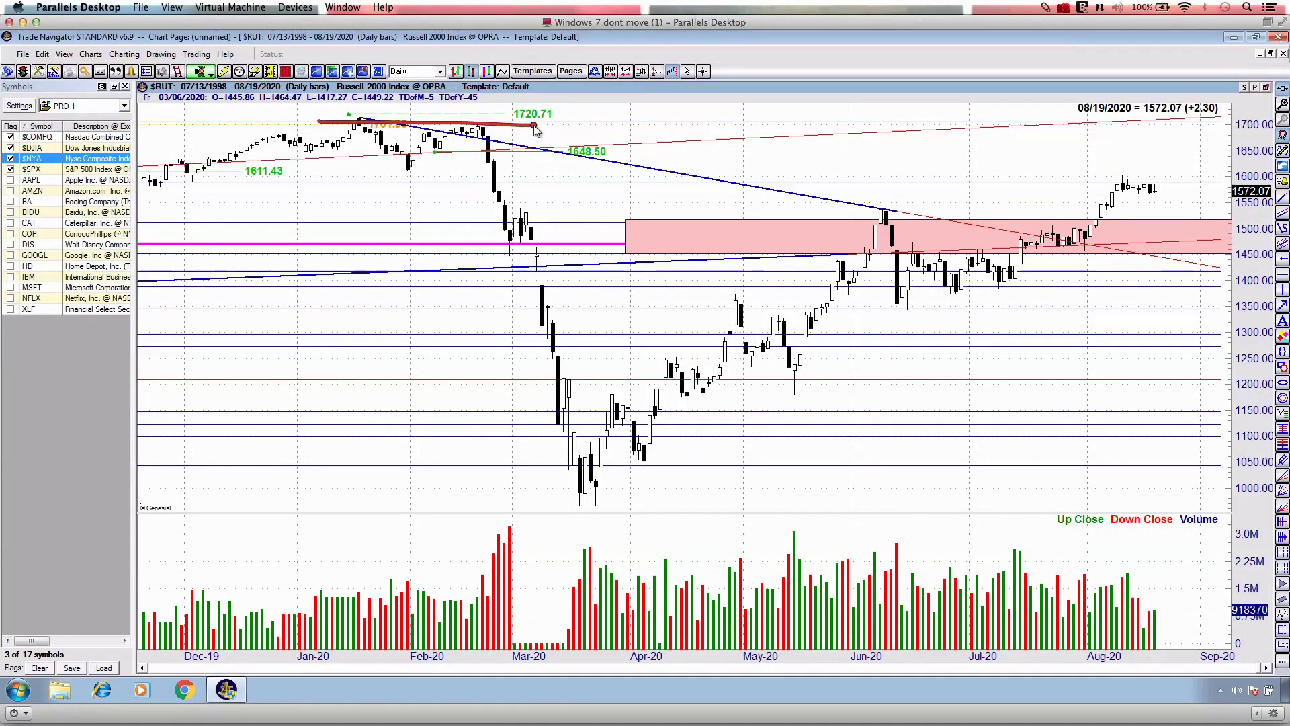
drag(1099, 185, 1200, 190)
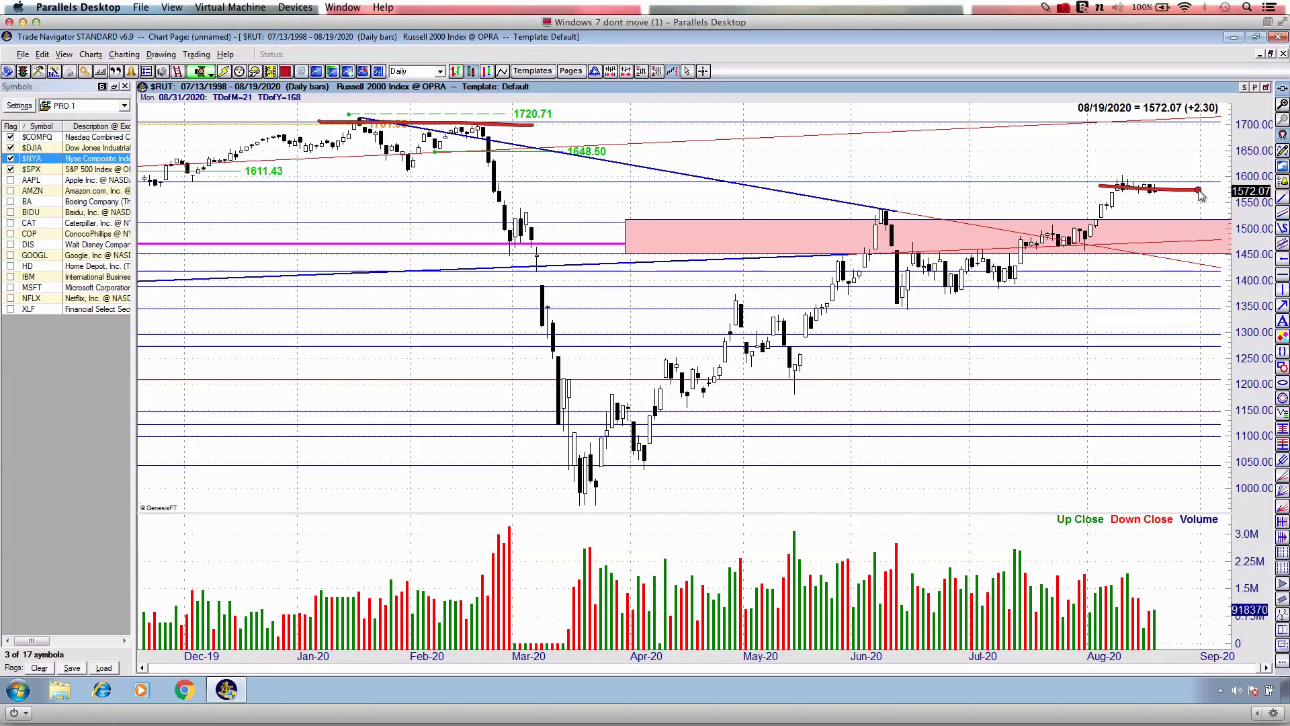
key(Escape)
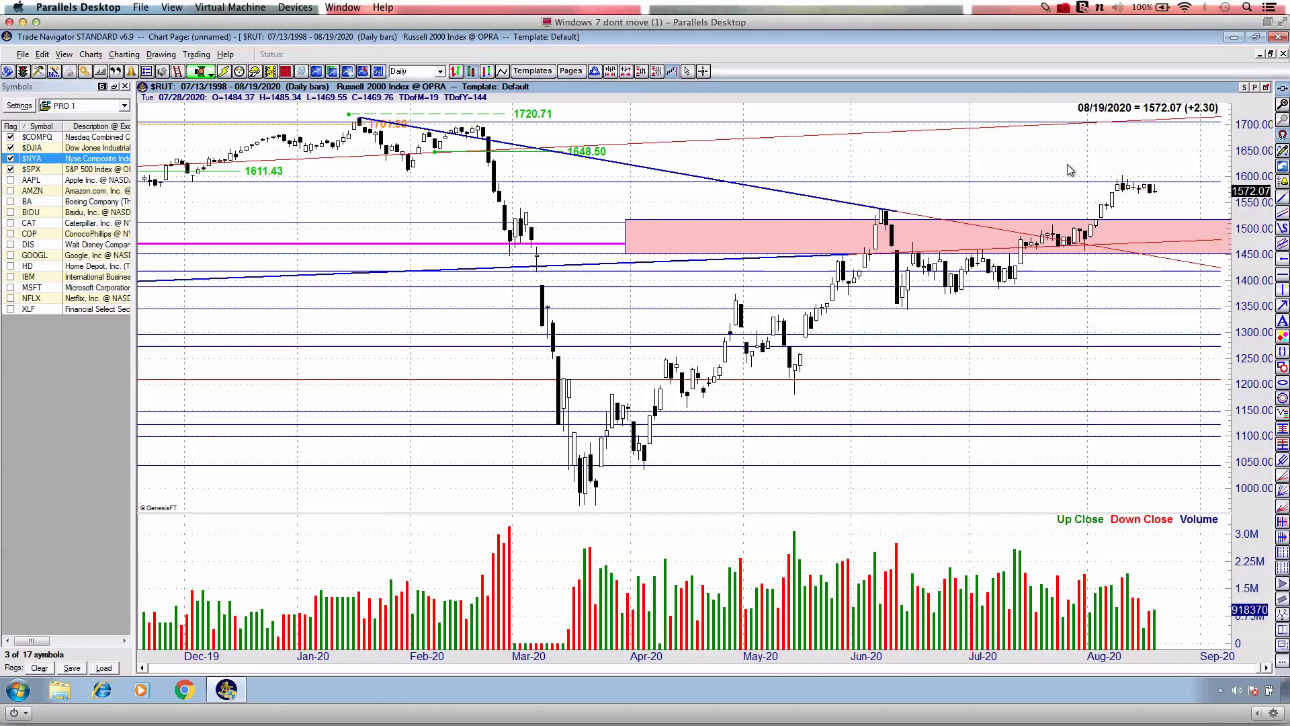
Change the chart symbol to $DJTA to display the Dow Jones Transport Index.
text(s)
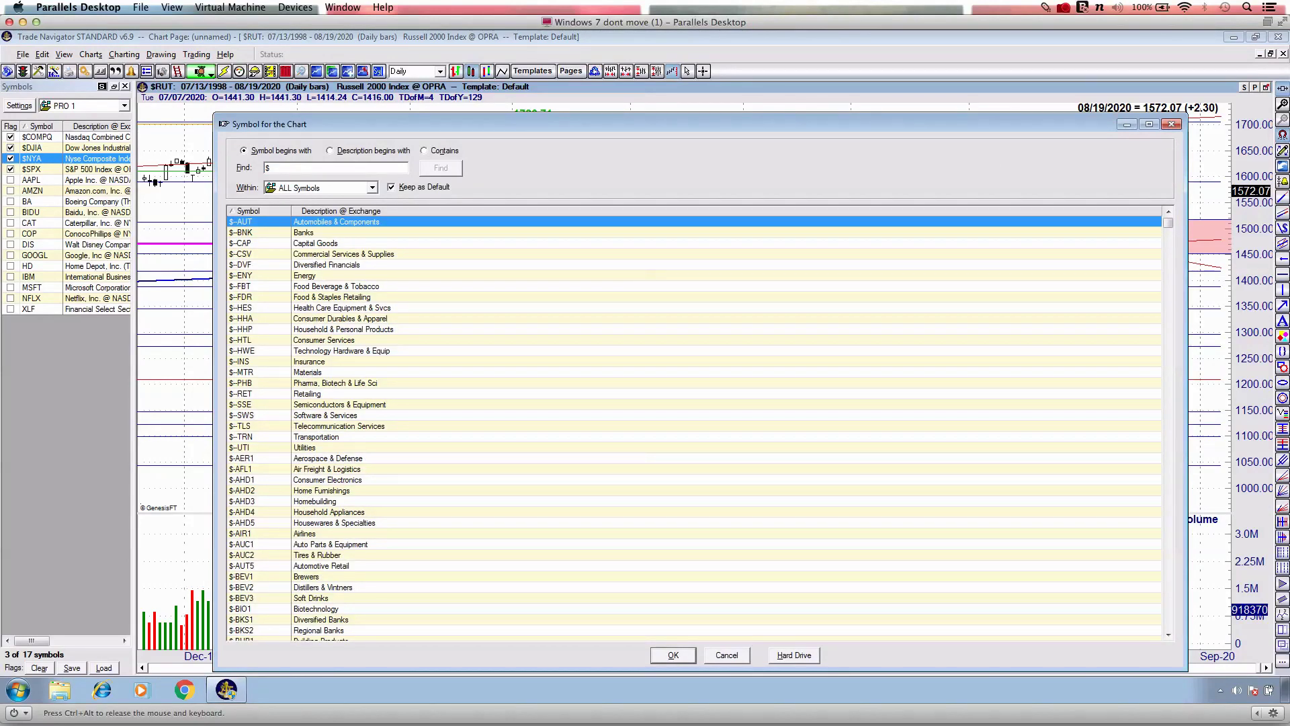
text(DJTA)
key(Return)
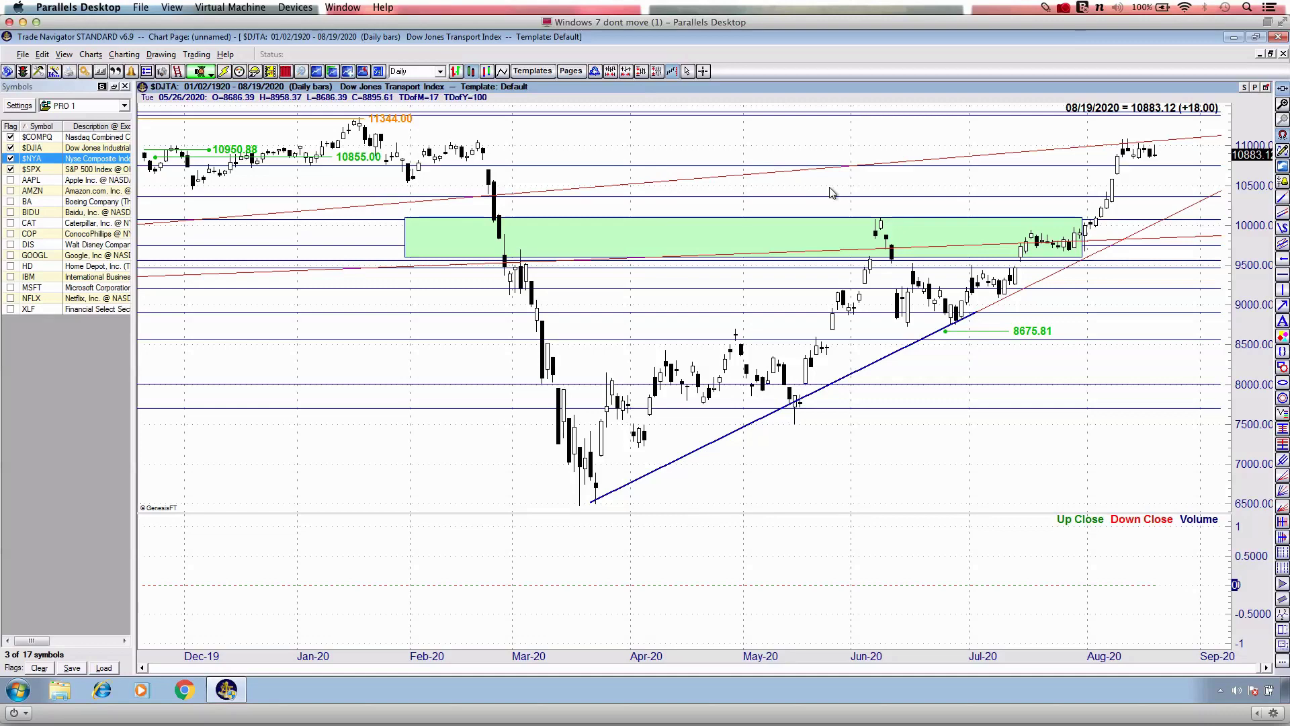
Show the Transport Index's daily bars back to August 2018 and mark the September 2018 peak with a red stroke.
scroll(832, 192, down, 6)
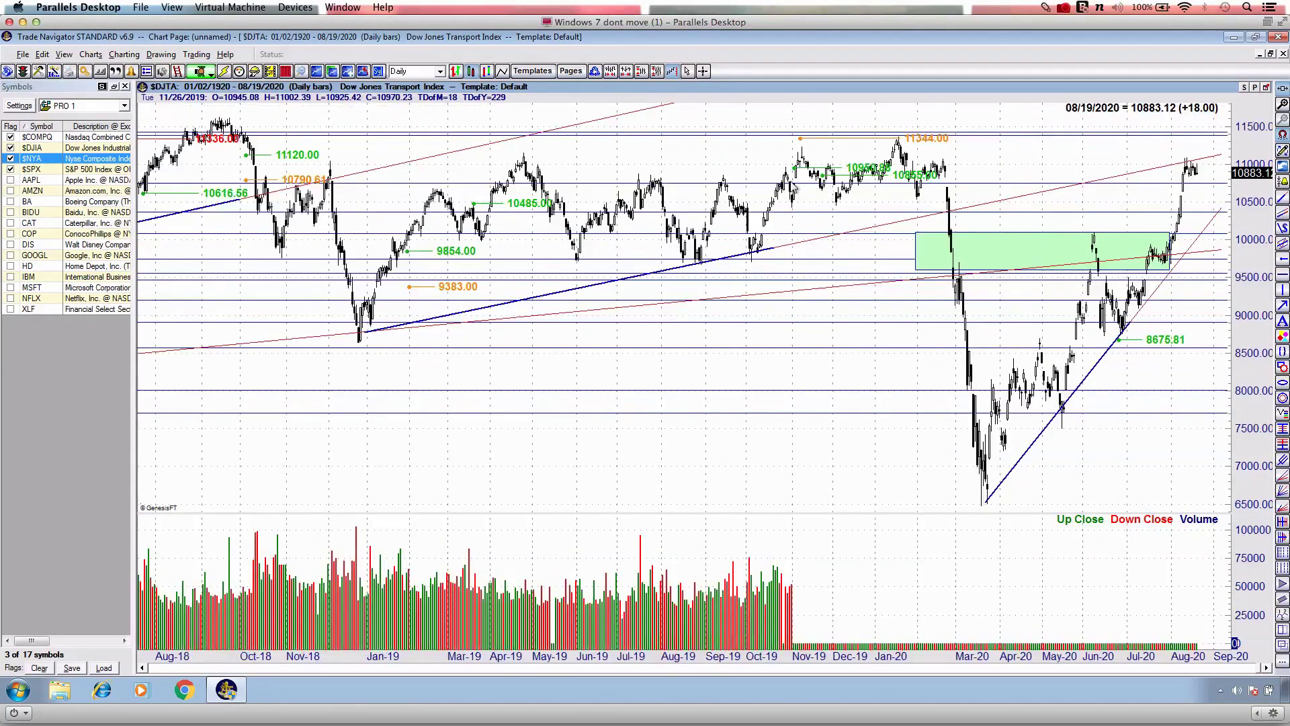
key(ctrl+2)
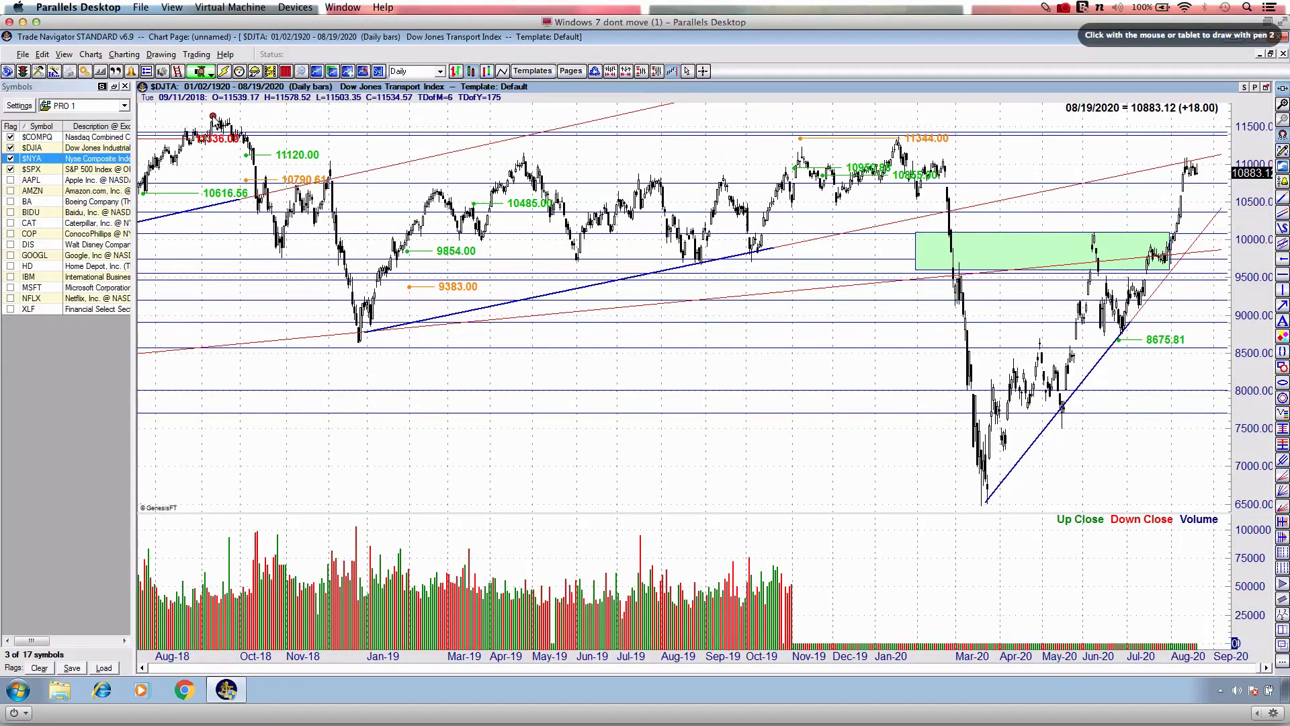
mouse_move(213, 117)
mouse_down()
mouse_move(193, 117)
mouse_move(251, 117)
mouse_up()
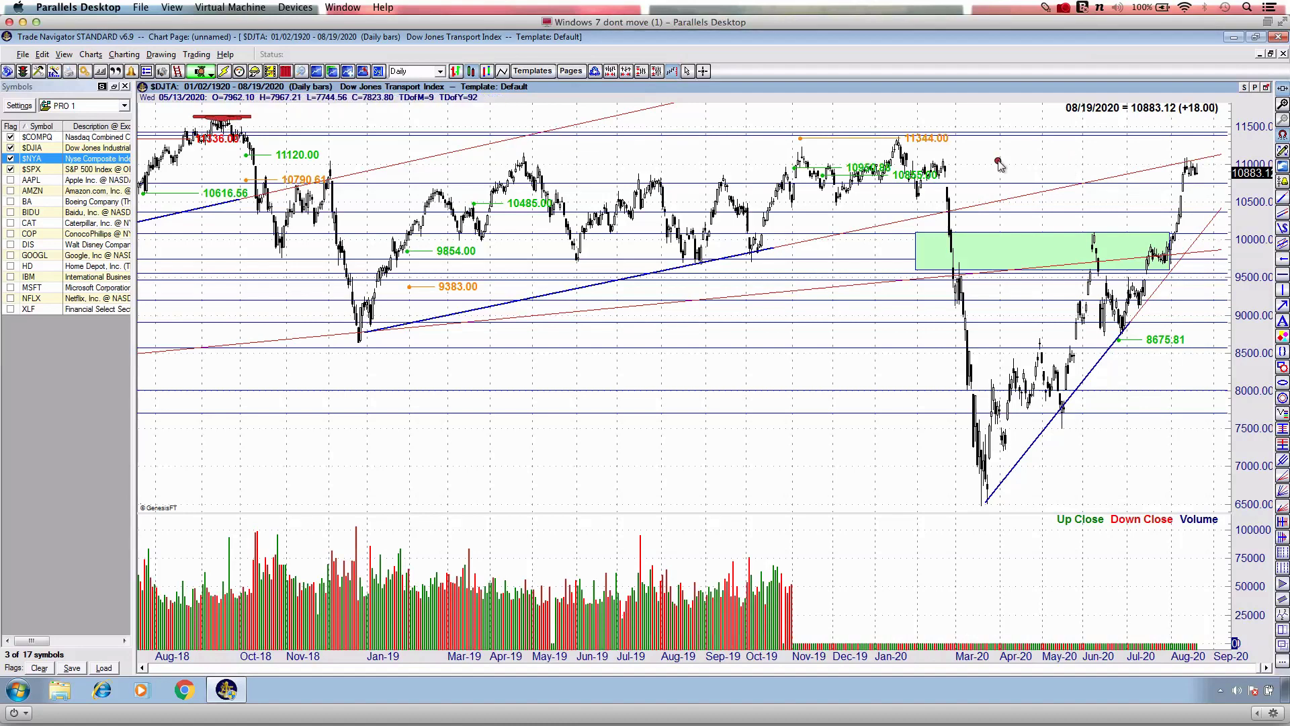
Mark the Transport Index's August 2020 candles with a red stroke, clear it, and show the daily bars since February 2020.
drag(1170, 163, 1203, 165)
key(Escape)
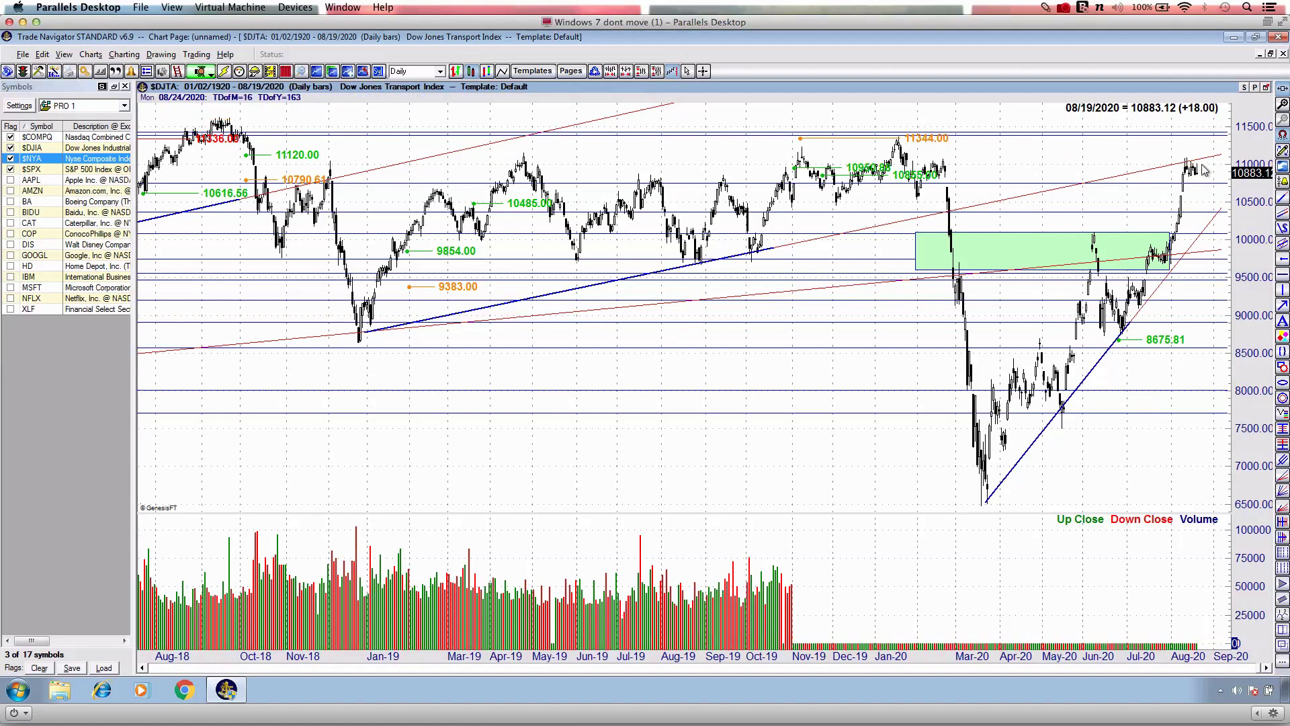
scroll(1065, 163, up, 3)
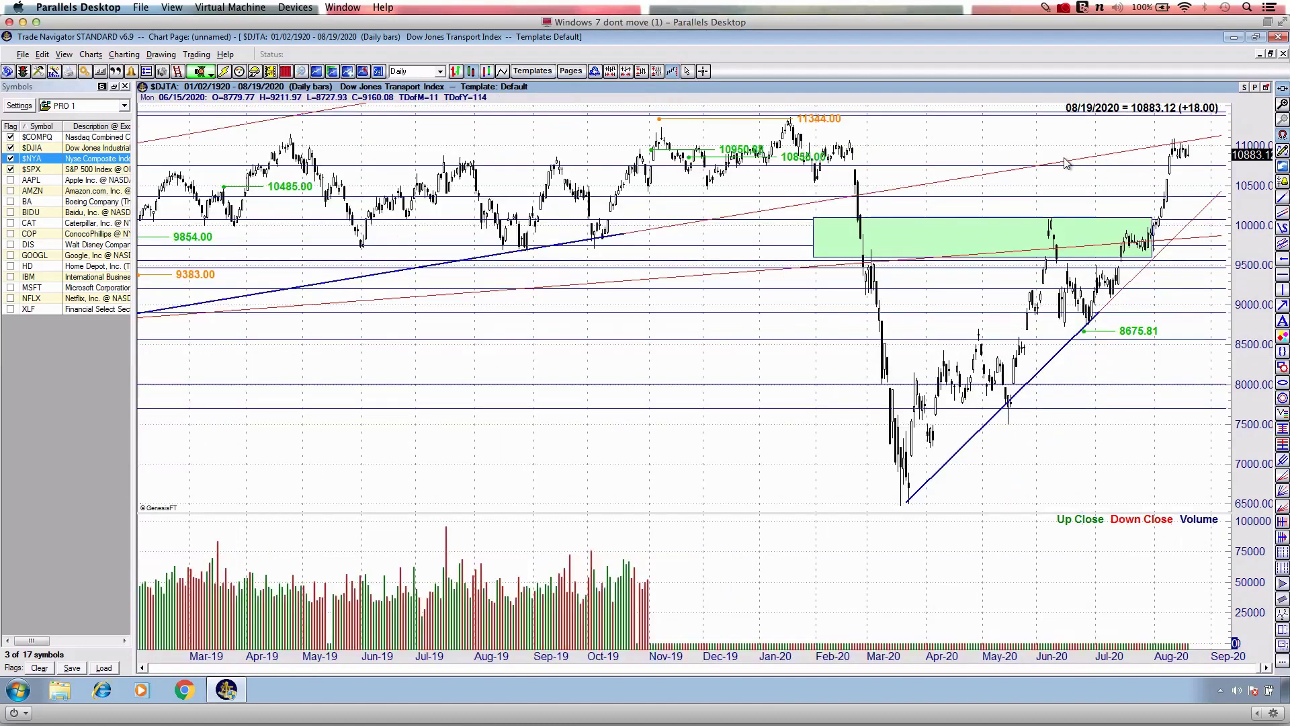
scroll(1066, 162, up, 5)
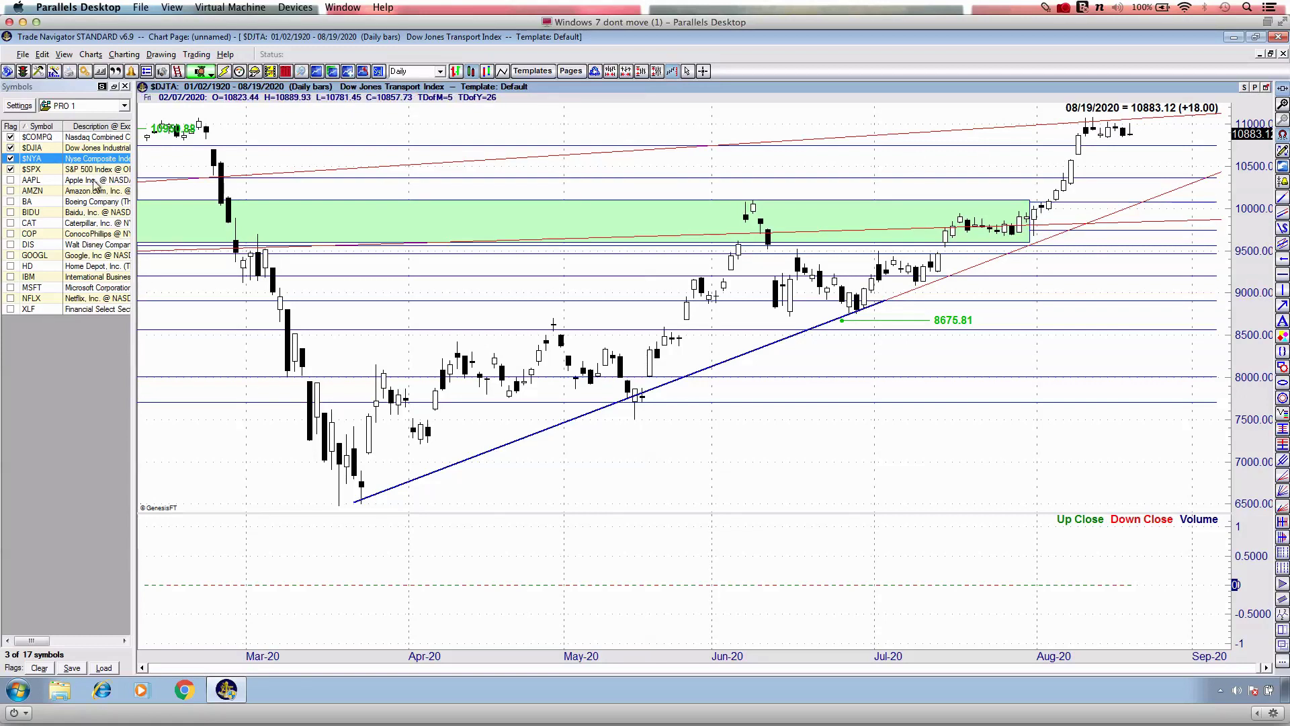
Draw a red arrow pointing at the XLF entry in the symbol list, and clear it.
key(ctrl+shift+d)
drag(173, 134, 134, 305)
drag(141, 316, 210, 329)
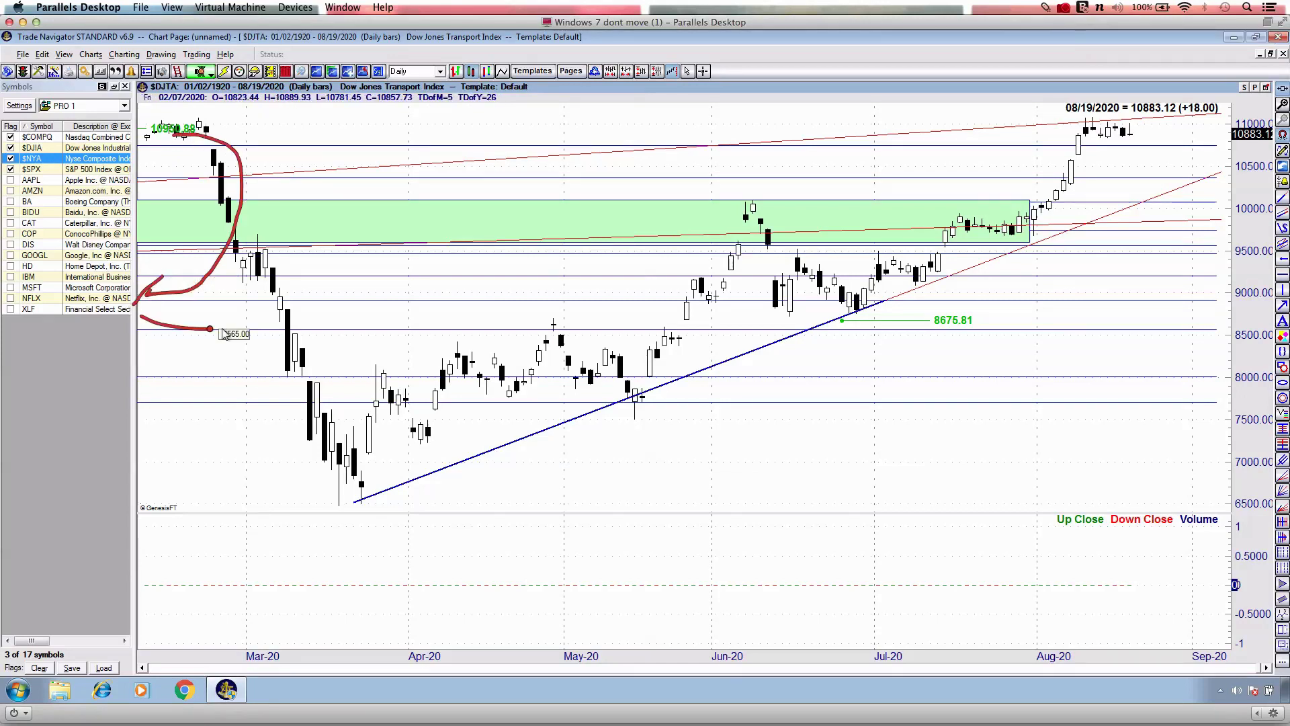
key(Escape)
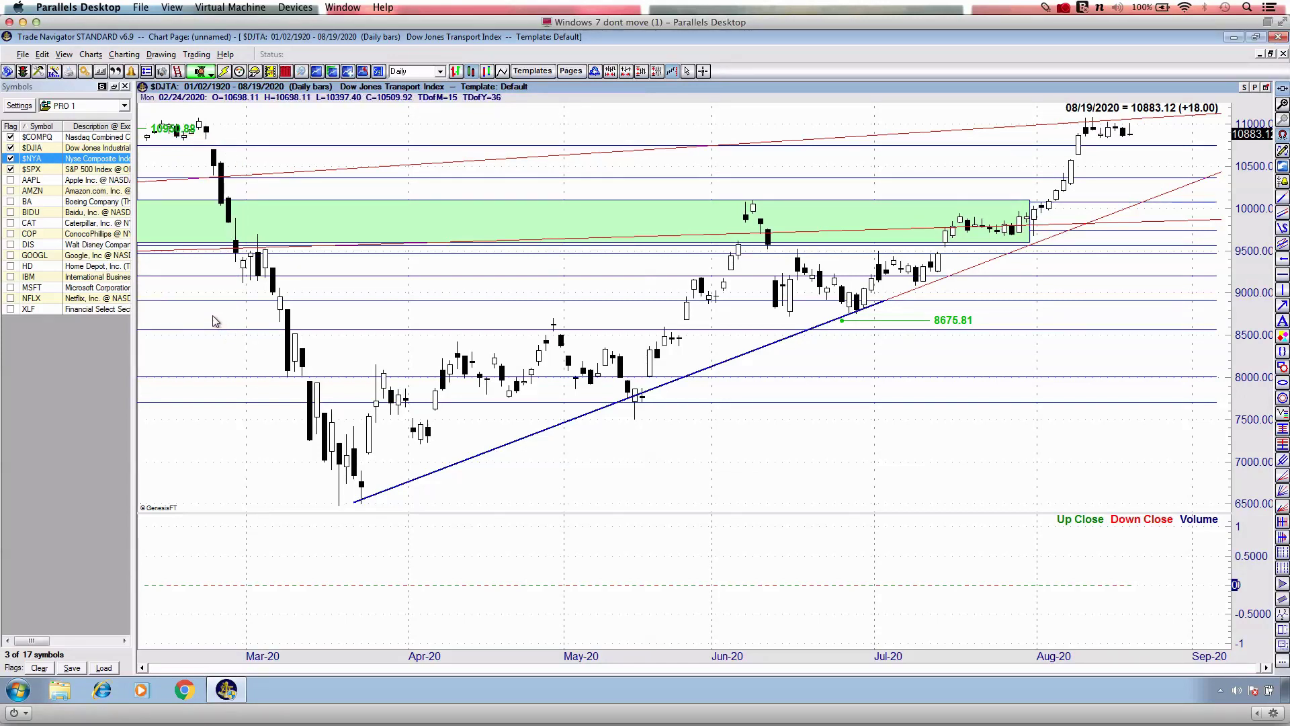
Change the chart symbol to XLF and show its daily bars from before January 2020 through August 2020.
click(101, 310)
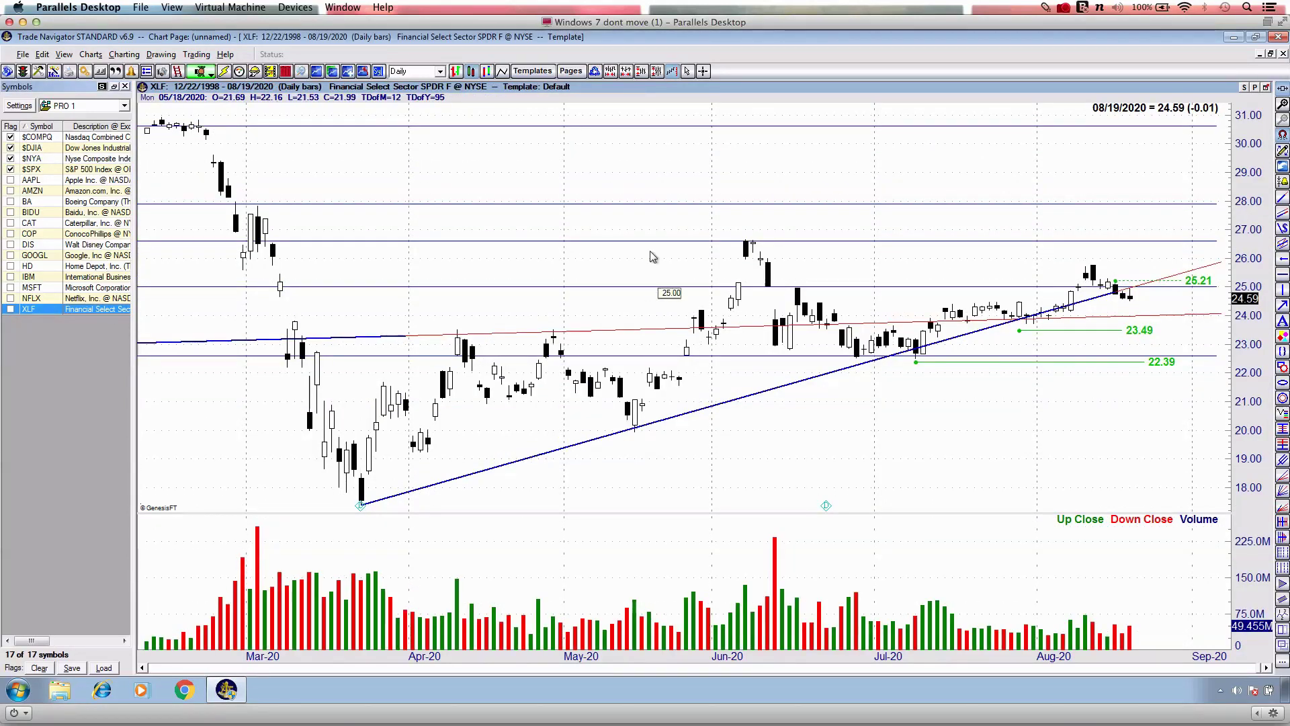
drag(754, 174, 721, 167)
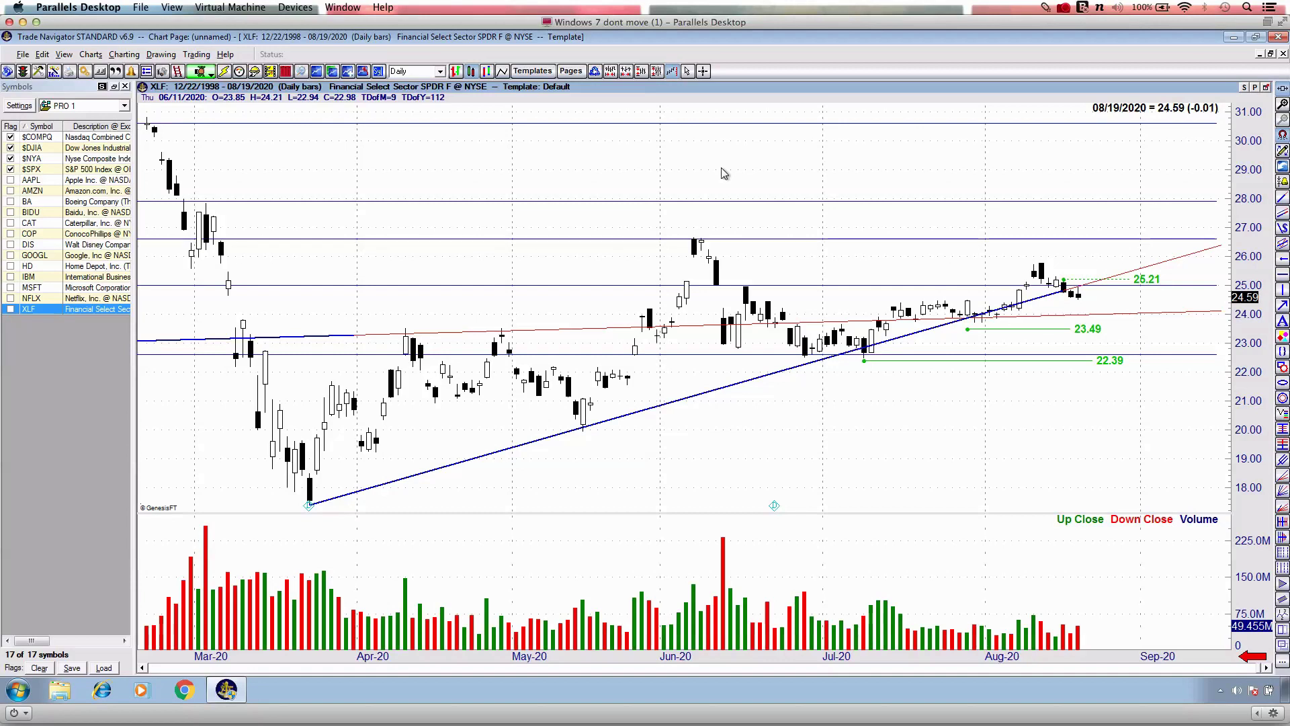
scroll(704, 168, up, 2)
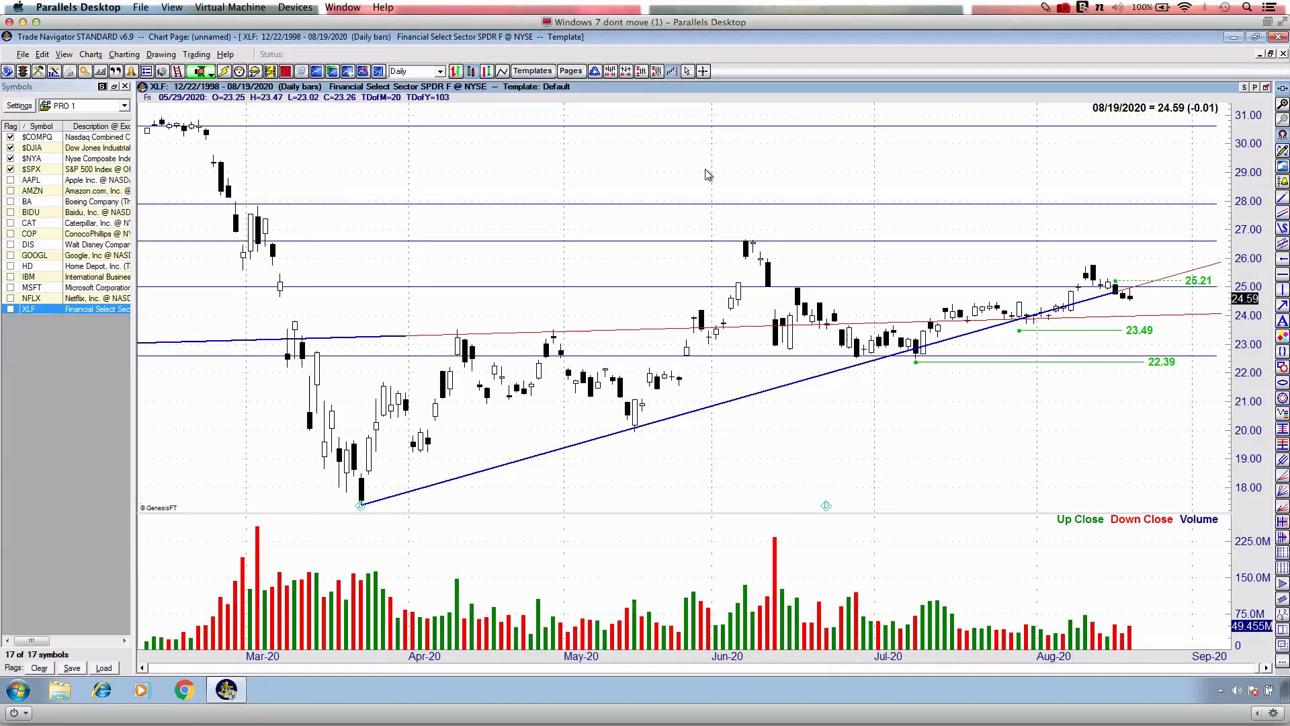
scroll(693, 157, down, 3)
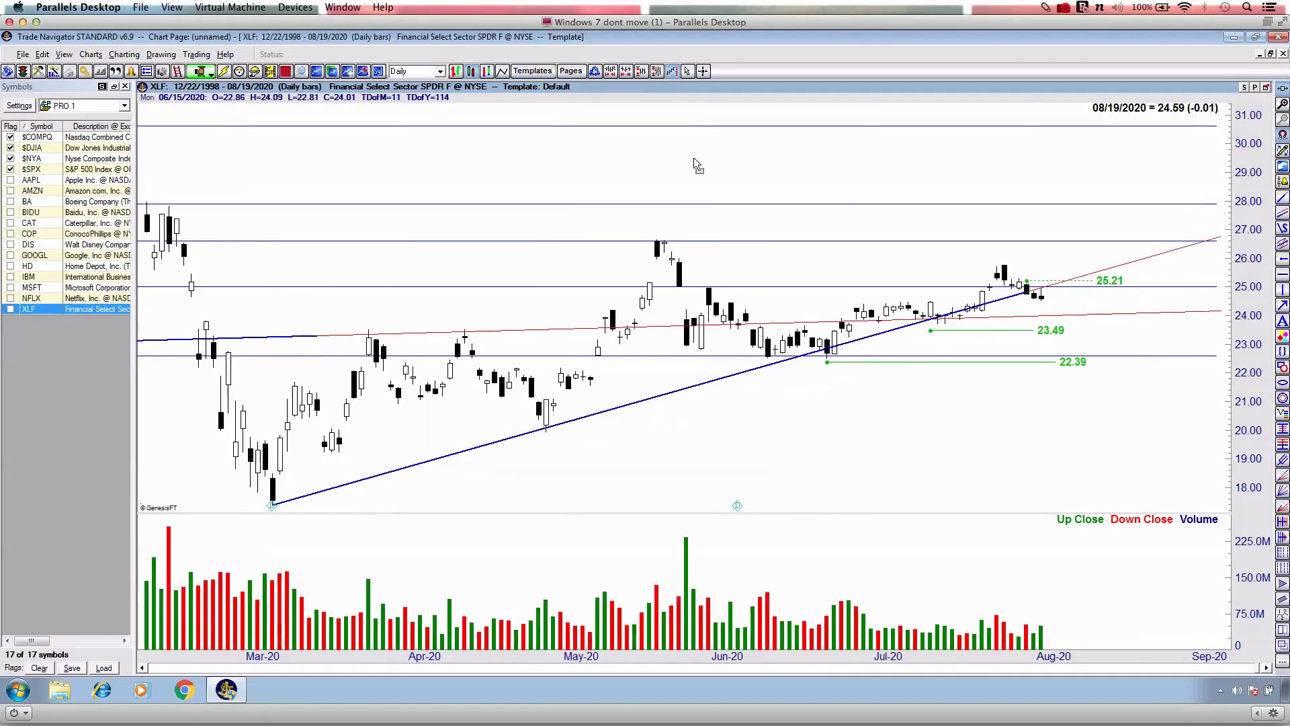
scroll(695, 159, down, 3)
scroll(718, 157, up, 6)
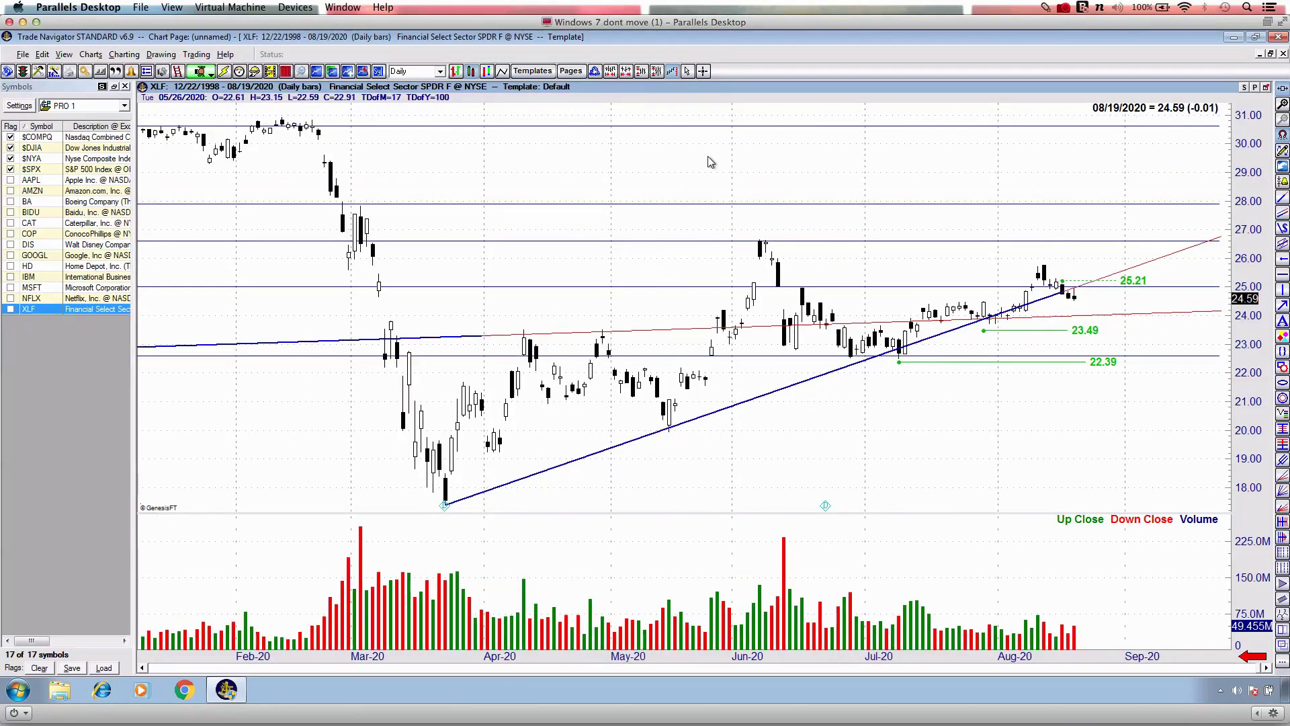
scroll(710, 161, down, 3)
scroll(709, 162, up, 6)
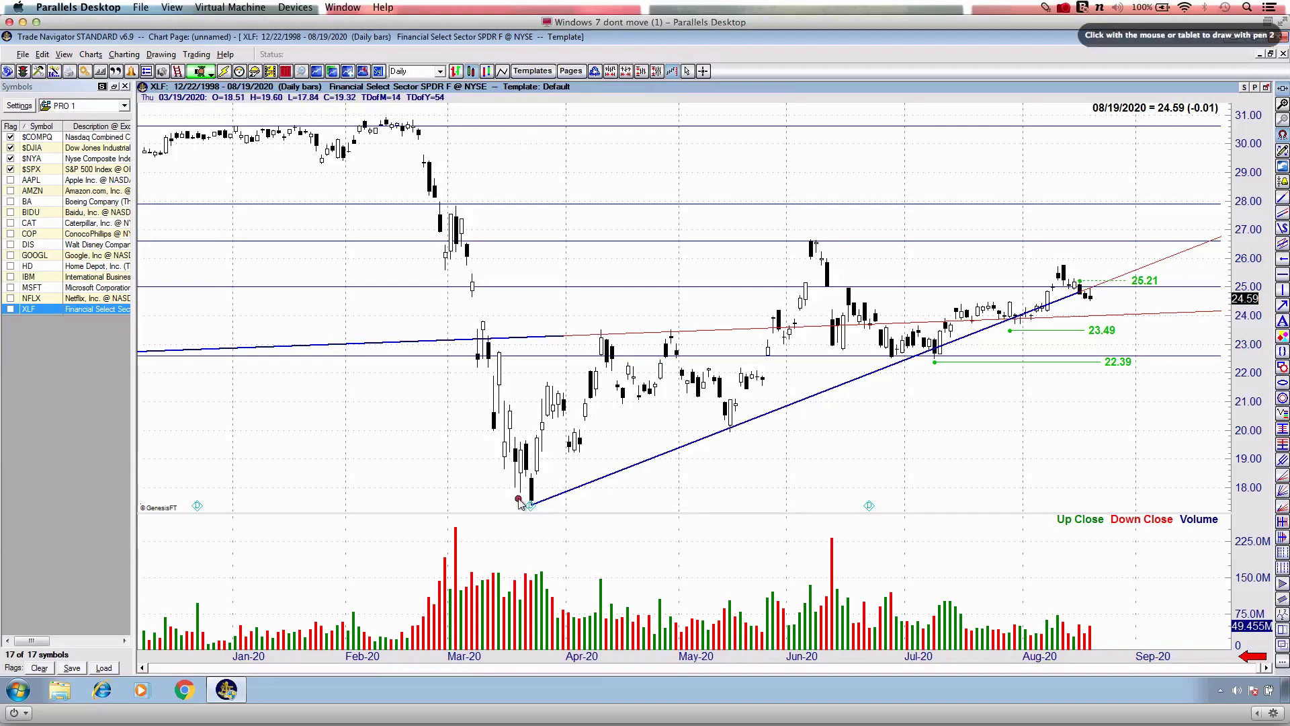
Mark XLF's March 2020 low, June 2020 high and the following pullback and projected rise in red, and clear the strokes.
drag(495, 500, 593, 503)
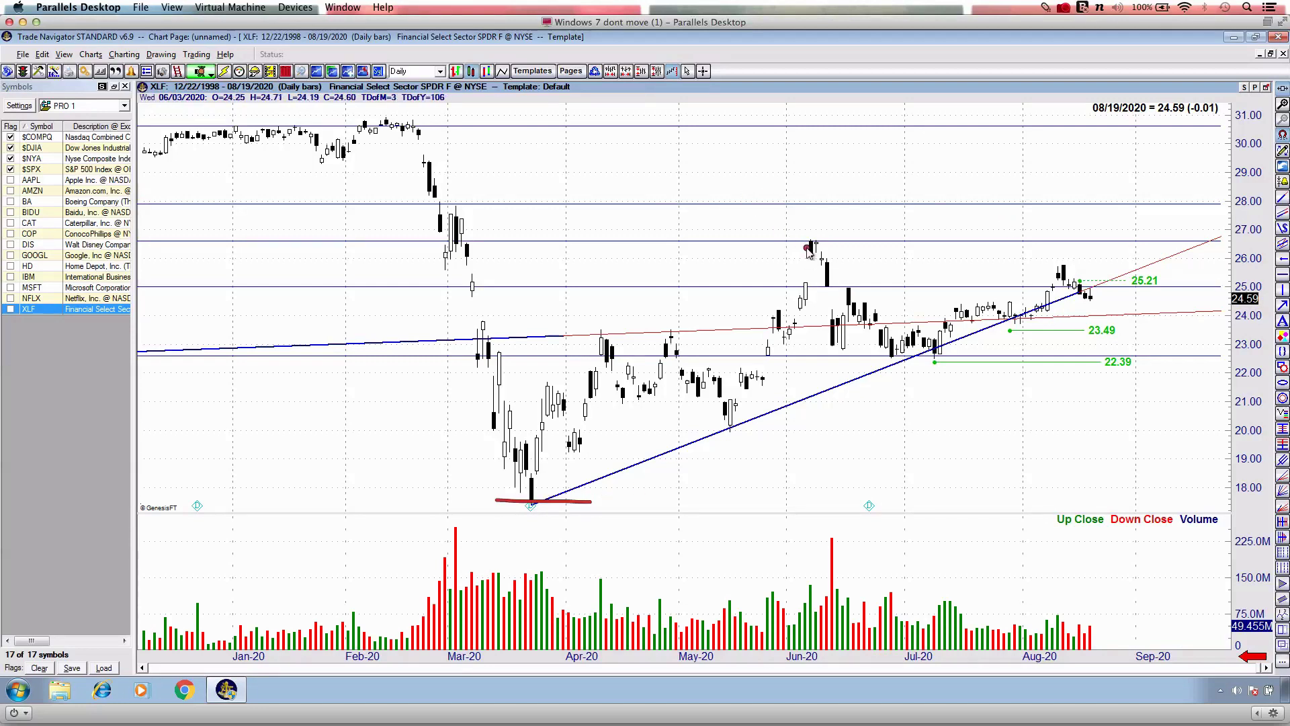
drag(812, 243, 833, 235)
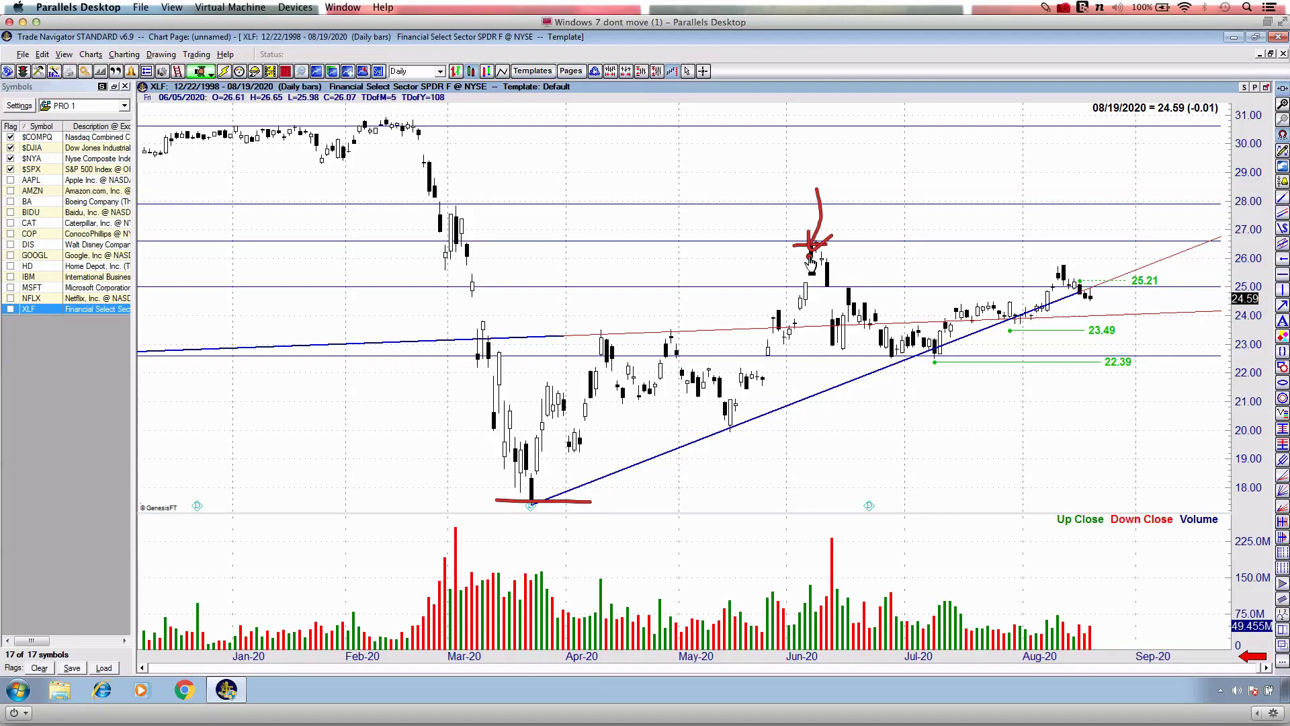
drag(816, 270, 814, 307)
mouse_move(813, 244)
mouse_down()
mouse_move(867, 313)
mouse_move(924, 355)
mouse_move(897, 353)
mouse_move(1002, 242)
mouse_move(999, 225)
mouse_move(1049, 225)
mouse_move(1026, 228)
mouse_up()
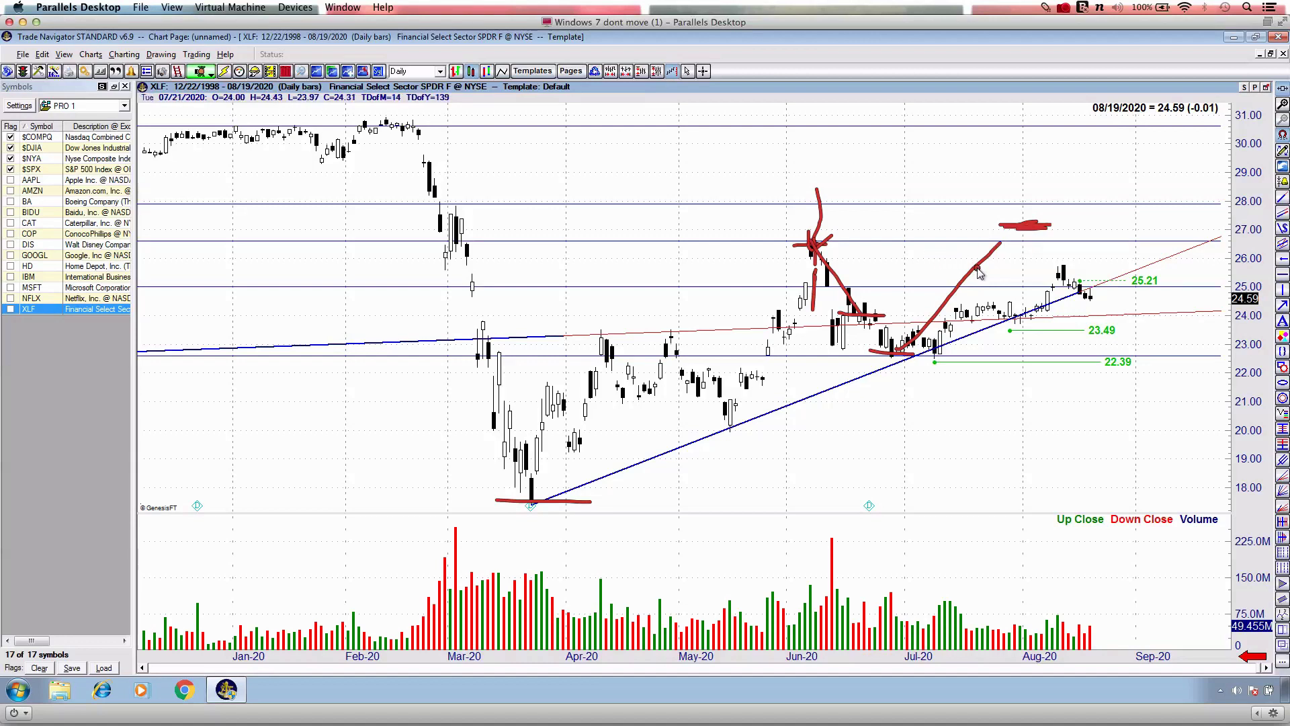
key(Escape)
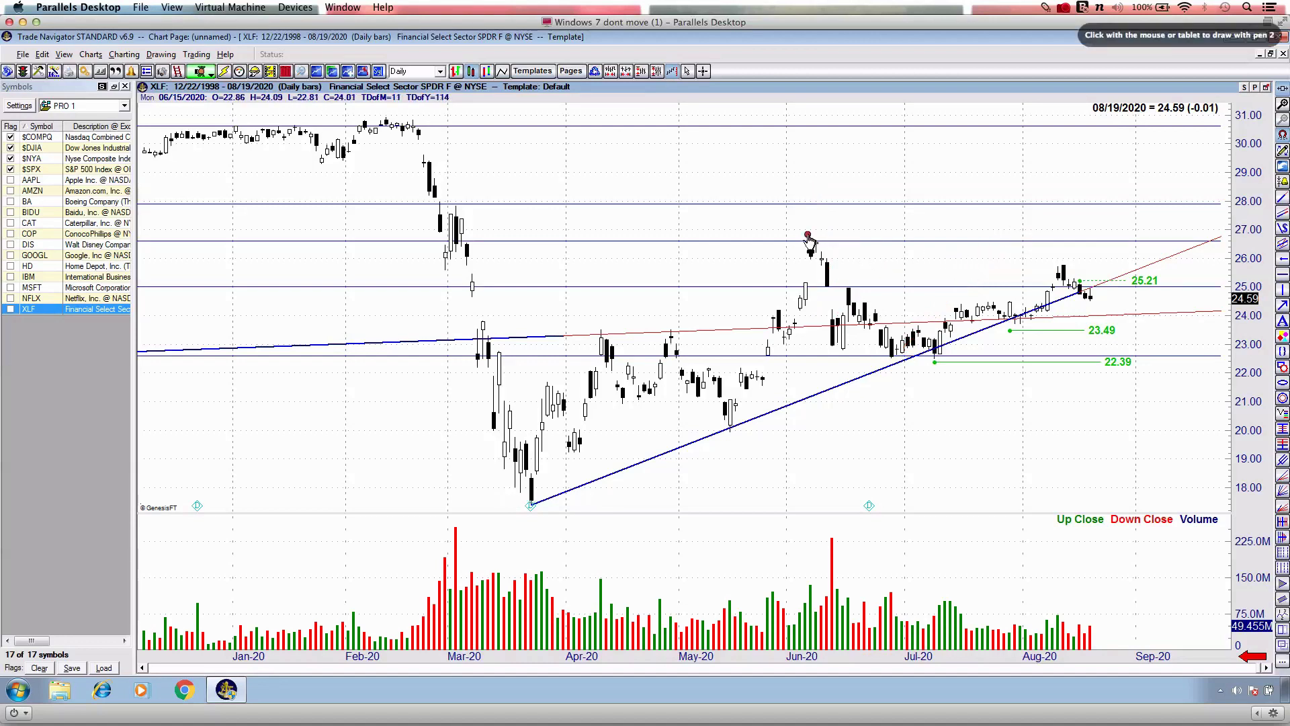
Mark XLF's June 2020 and August 2020 highs with red strokes, and clear them.
drag(787, 236, 849, 234)
drag(1040, 264, 1073, 263)
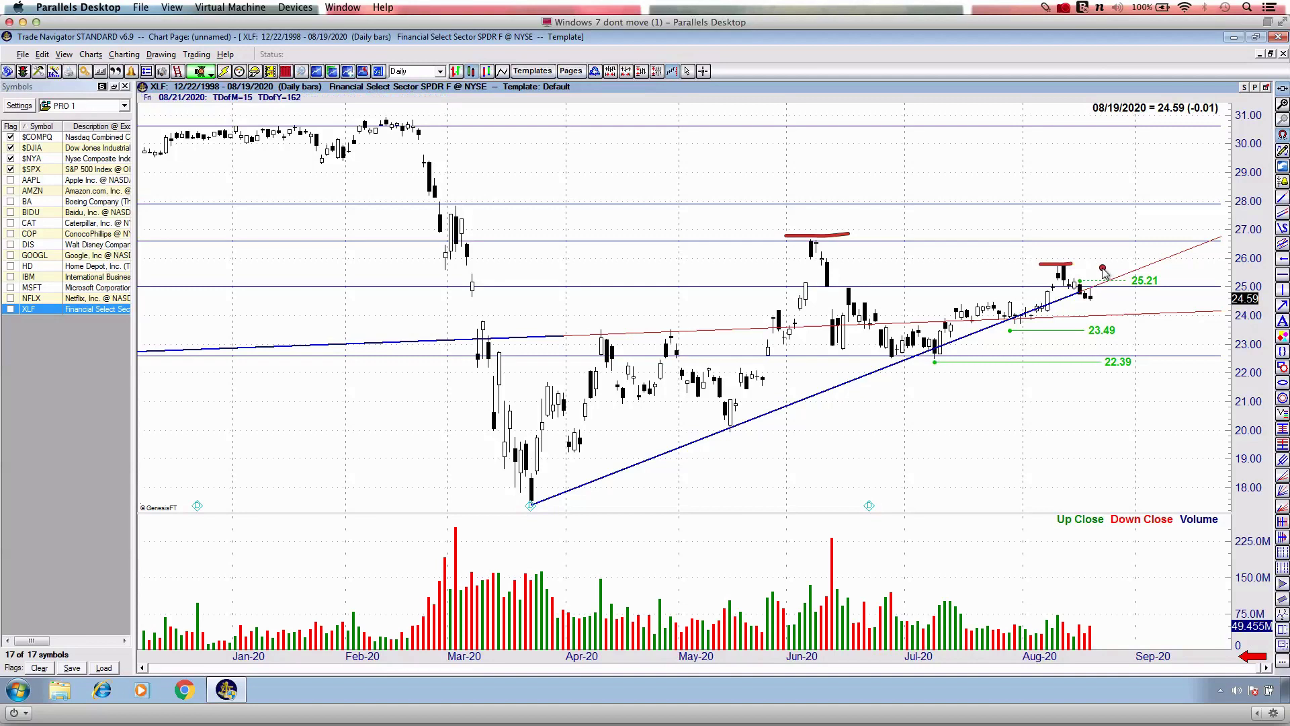
key(Escape)
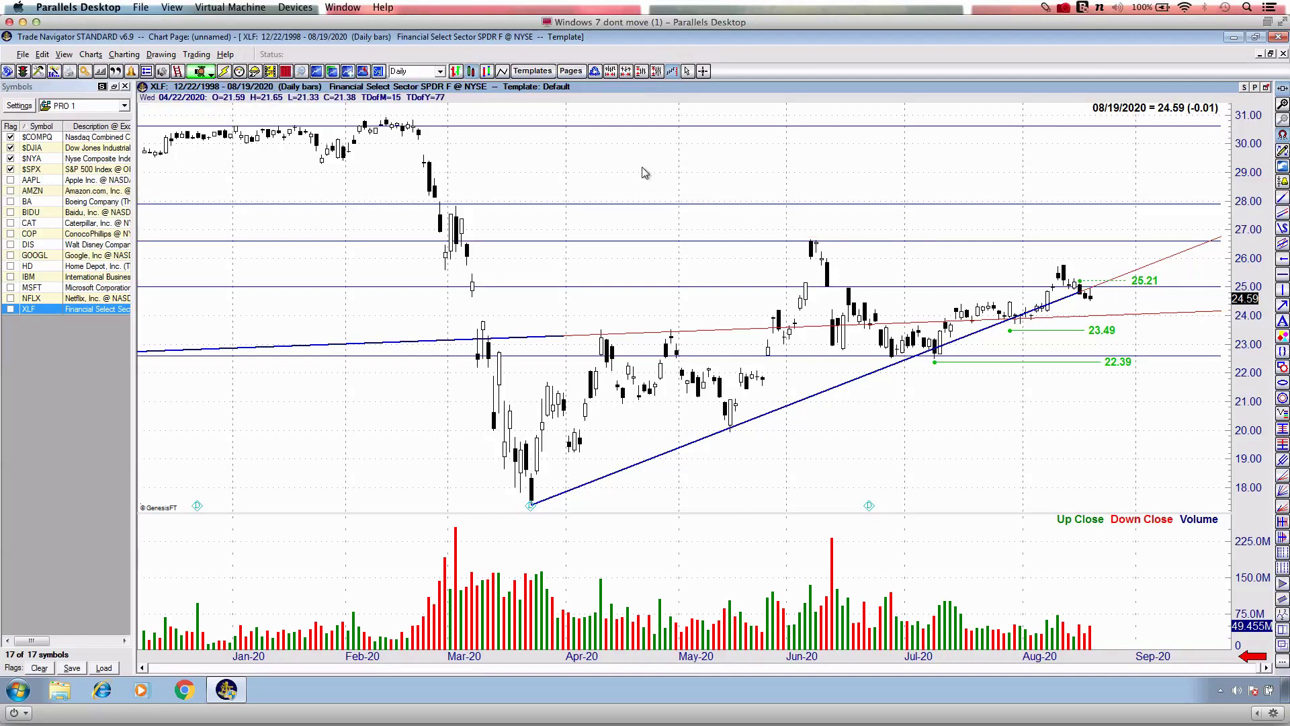
Show XLF's price history from late 2002 through 2008 and display it as a line chart.
key(Down)
key(Down)
key(Down)
key(Down)
key(Down)
key(Down)
key(Down)
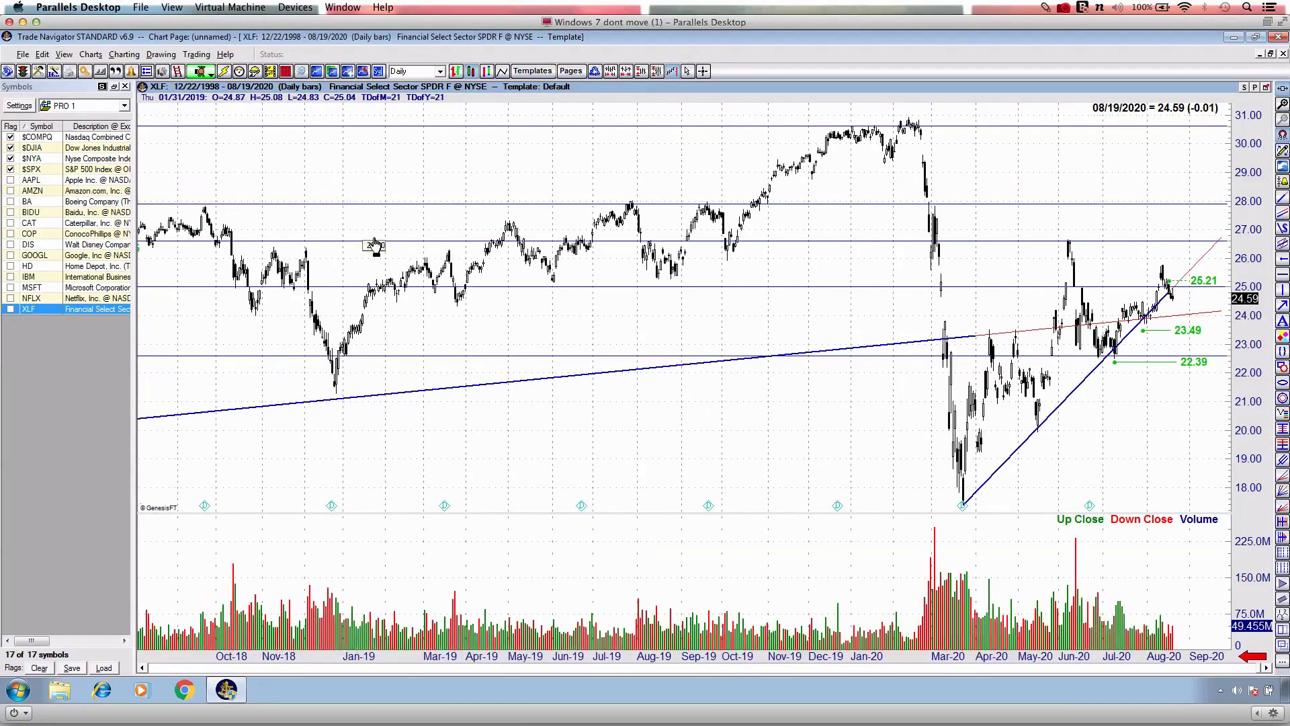
drag(346, 288, 769, 311)
drag(801, 264, 808, 261)
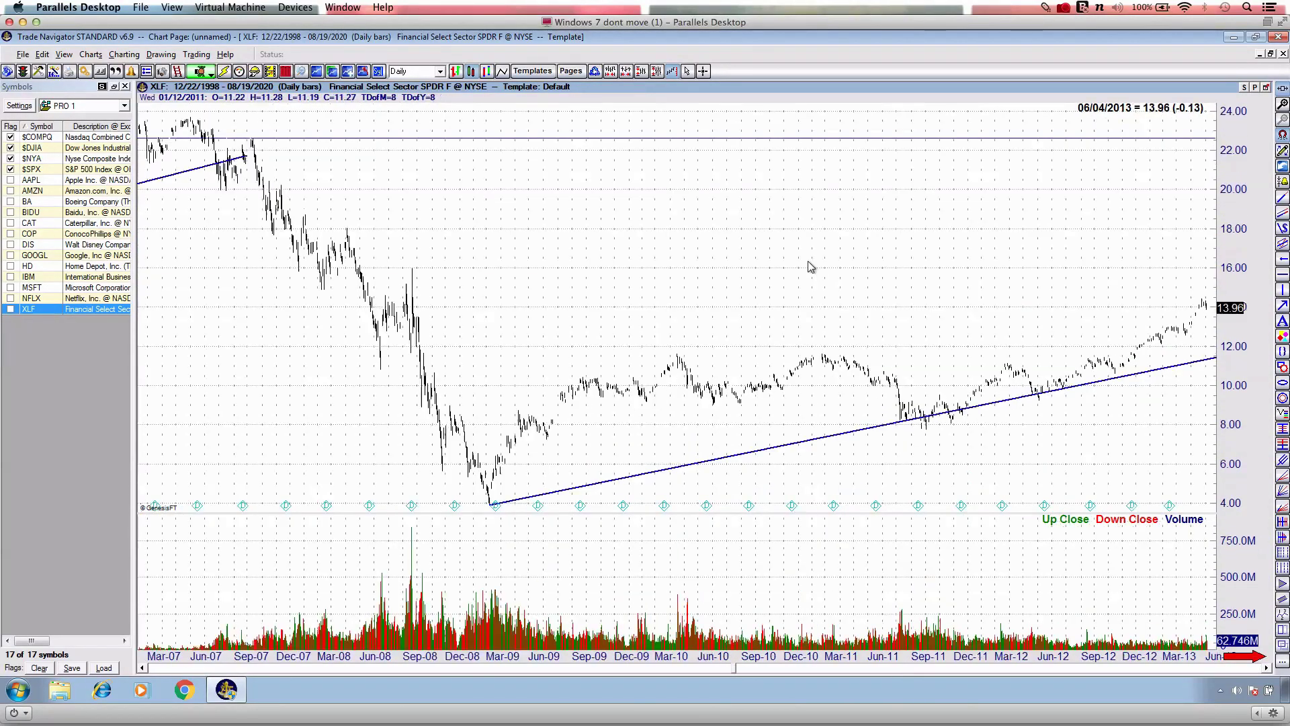
drag(524, 250, 849, 282)
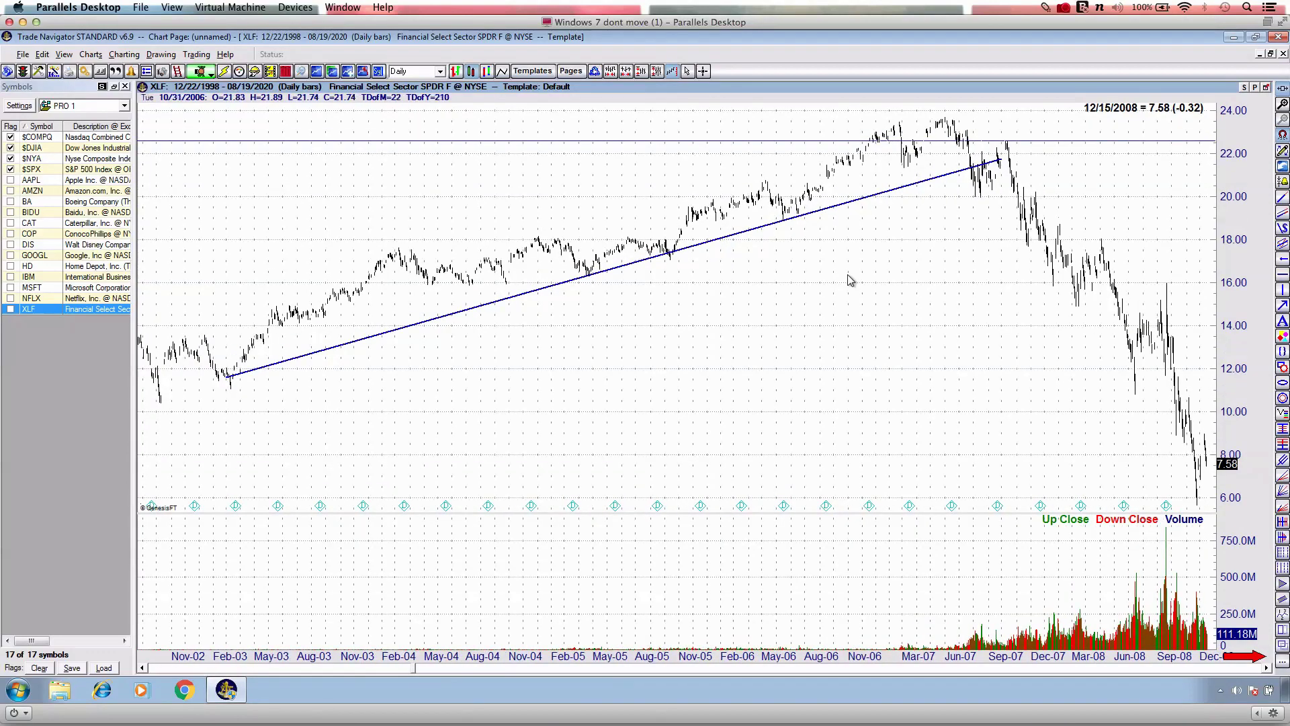
click(501, 70)
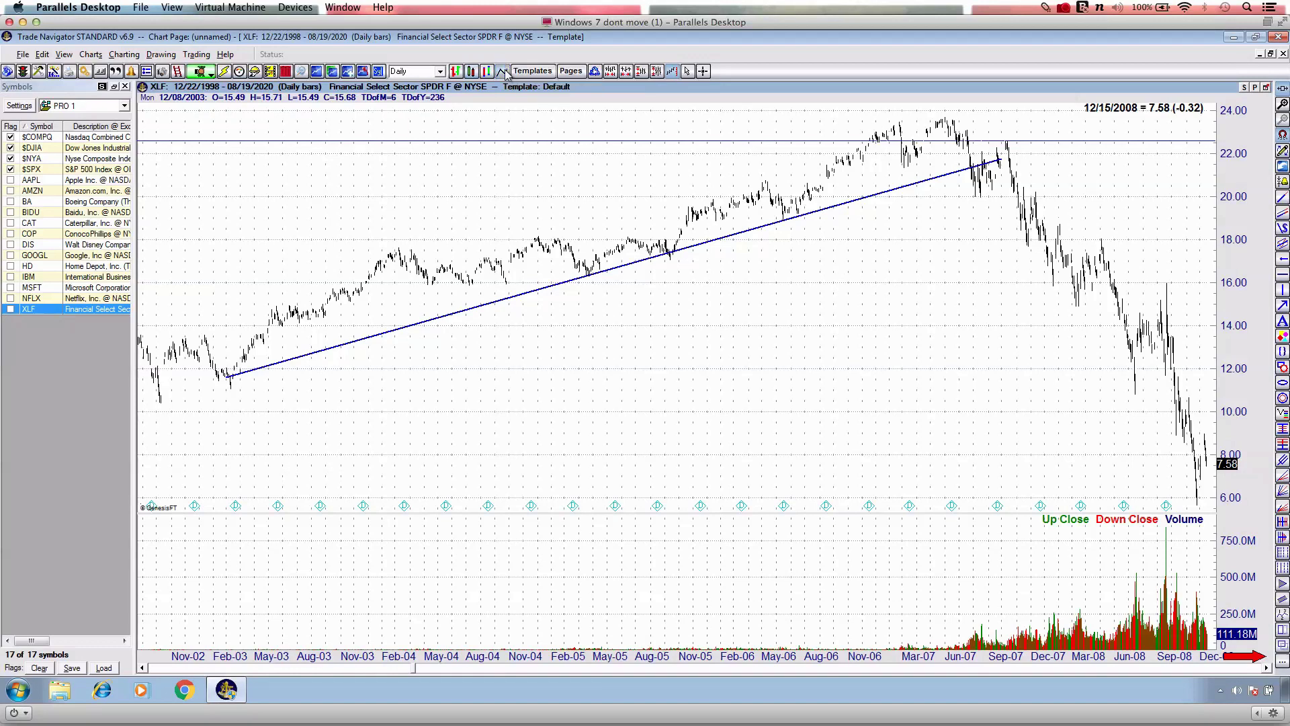
Trace XLF's rising trendline from its early 2003 low into 2006 with red strokes, and clear them.
key(ctrl+2)
drag(231, 376, 415, 335)
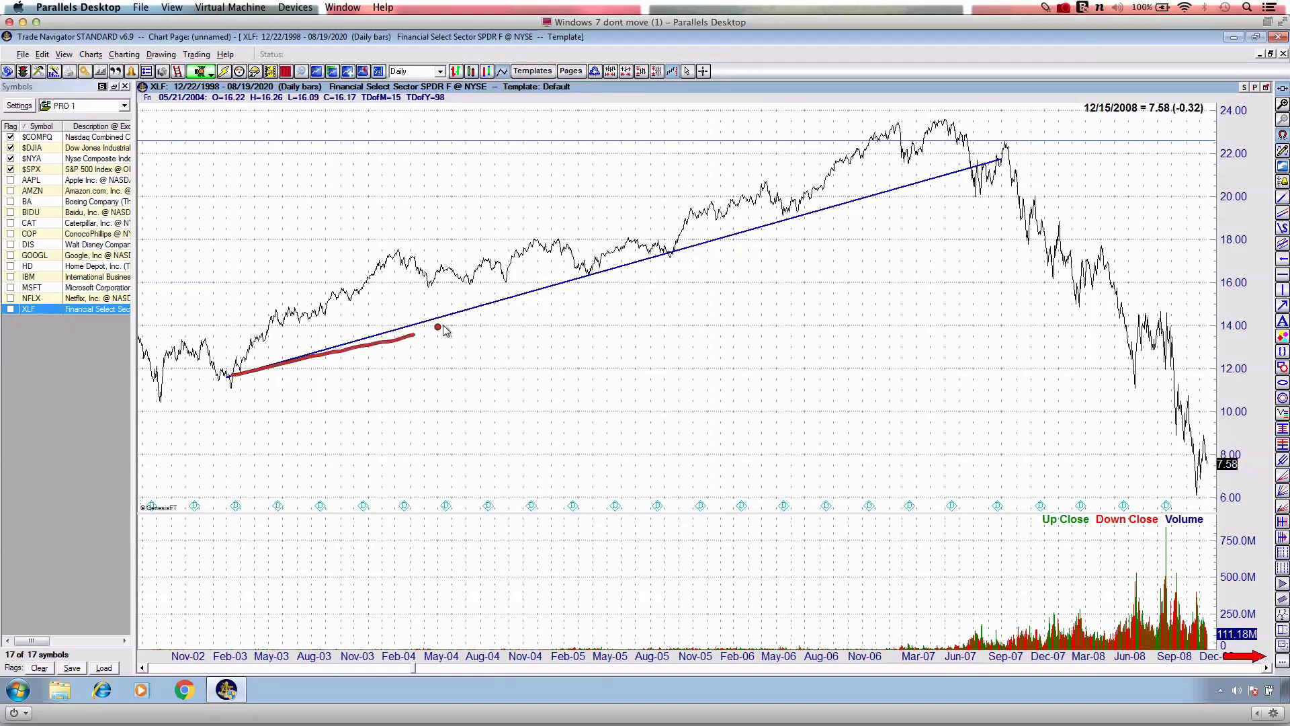
drag(614, 270, 616, 272)
drag(412, 335, 578, 294)
drag(627, 283, 750, 236)
drag(798, 220, 809, 215)
key(Escape)
Mark XLF's March 2003 low in red and trace the rise from there to the 2007 top.
key(ctrl+2)
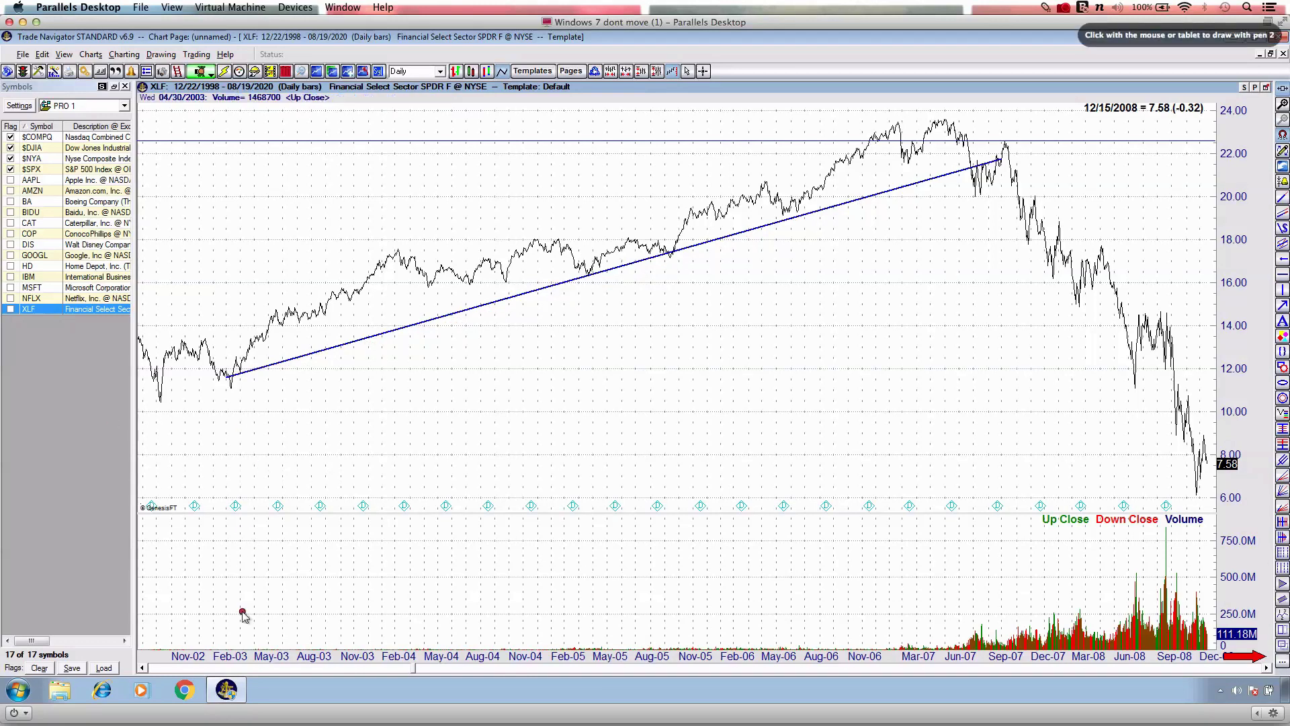
mouse_move(210, 378)
mouse_down()
mouse_move(243, 381)
mouse_move(230, 394)
mouse_up()
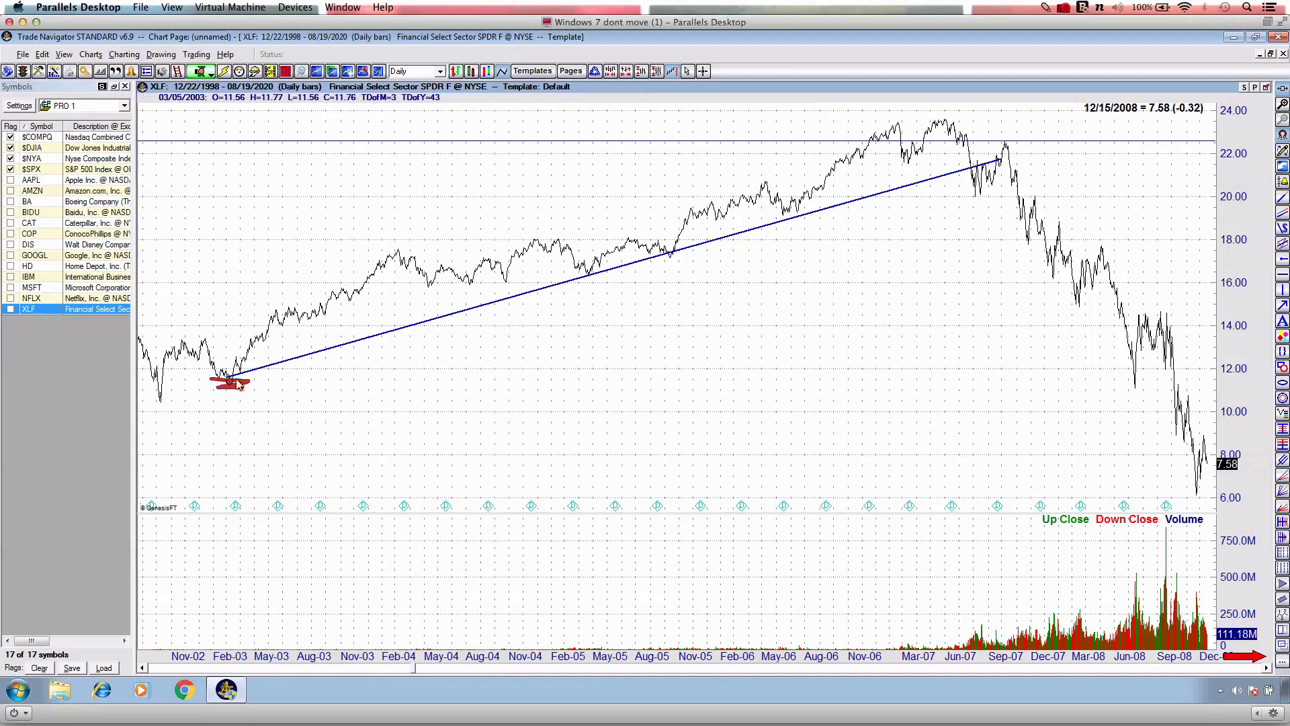
mouse_move(236, 383)
mouse_down()
mouse_move(490, 320)
mouse_move(957, 168)
mouse_up()
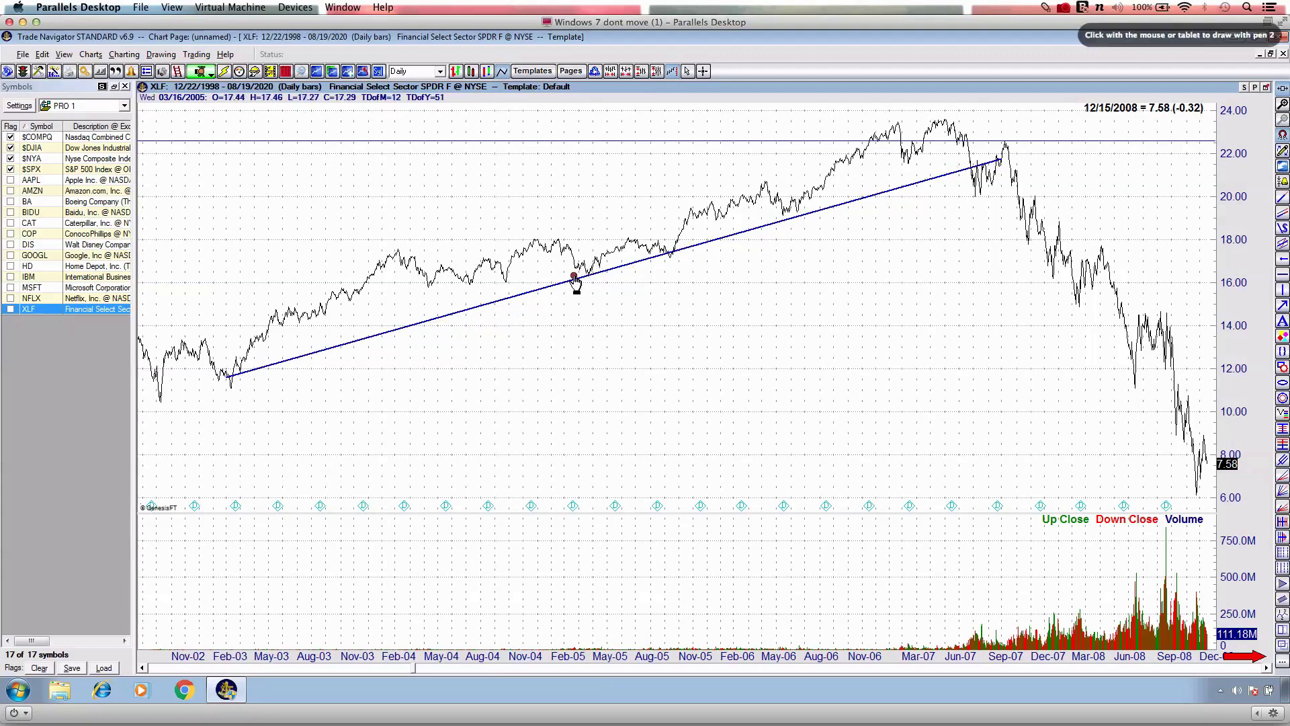
Mark XLF's 2005 and 2006 lows along the trendline and its two 2007 peaks in red, and clear the marks.
drag(562, 277, 726, 253)
drag(780, 211, 832, 209)
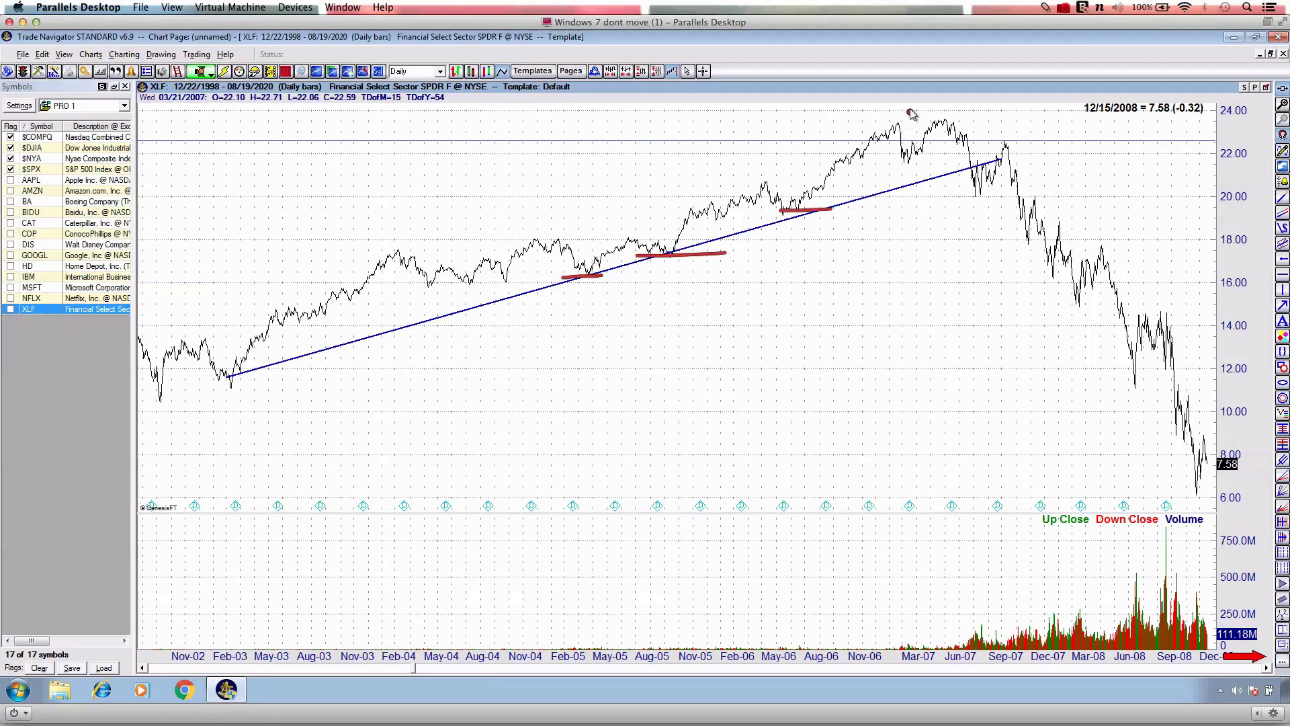
drag(909, 111, 900, 124)
drag(948, 98, 943, 131)
key(Escape)
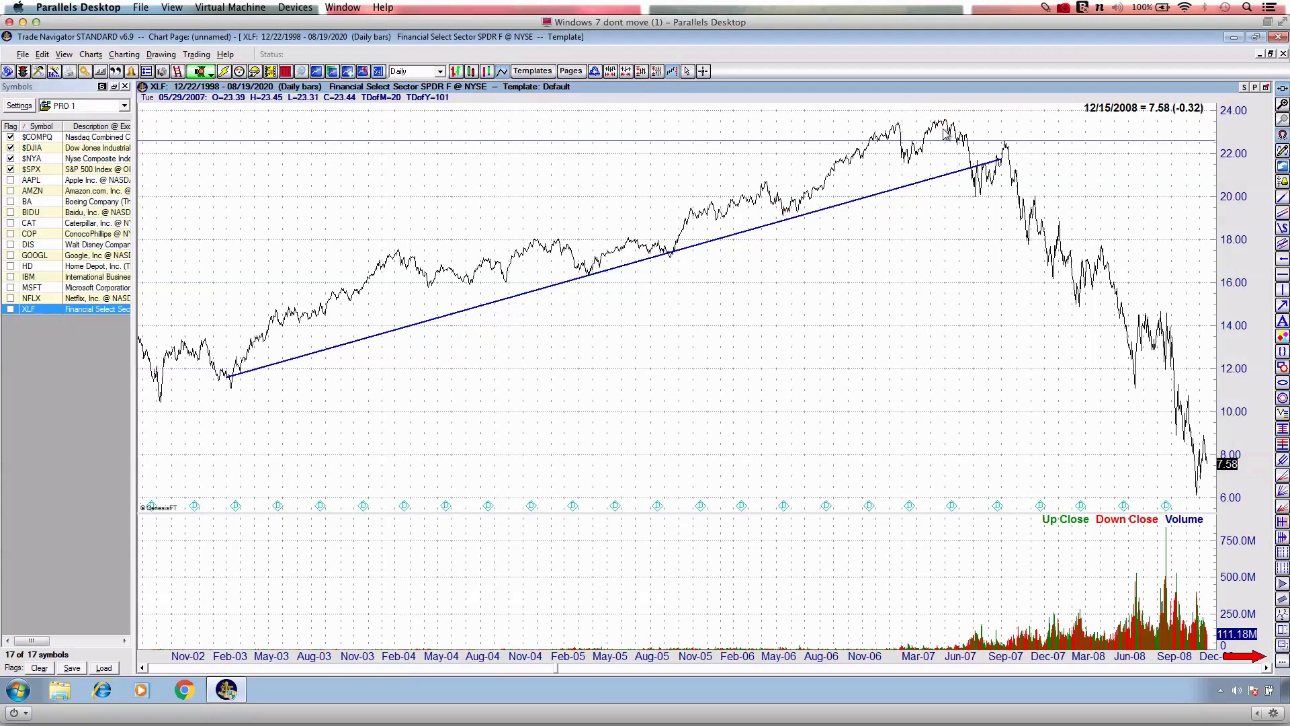
Show XLF from April 2005 to June 2008, trace the mid-2007 trendline break and October rebound in red, and clear the strokes.
scroll(944, 129, up, 3)
drag(504, 270, 752, 264)
scroll(752, 264, down, 2)
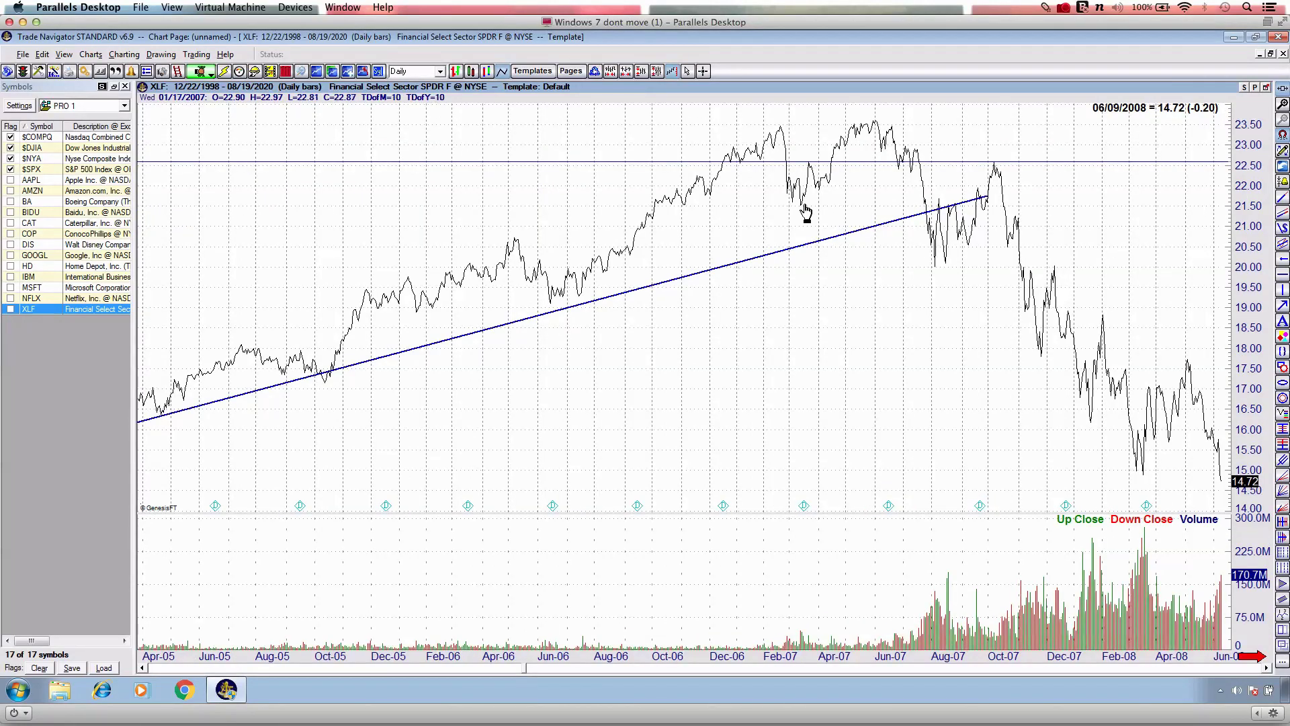
drag(875, 125, 921, 207)
click(940, 250)
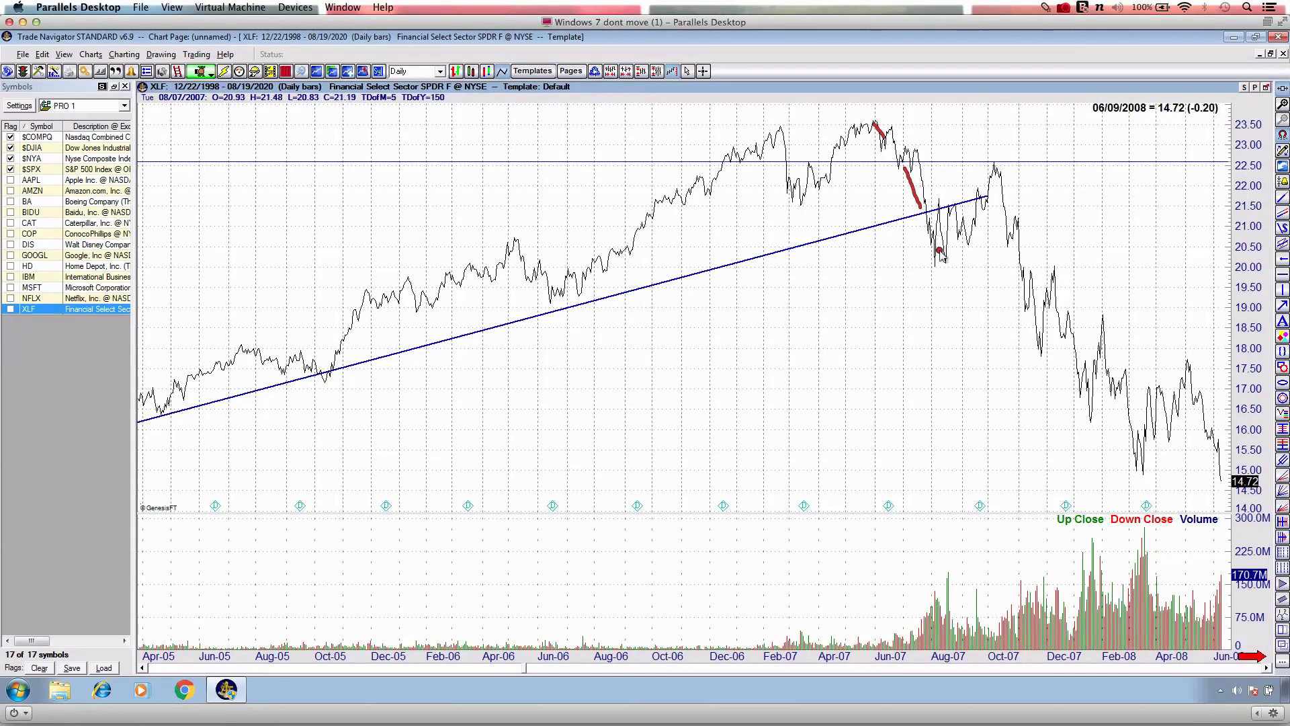
mouse_move(940, 251)
mouse_down()
mouse_move(892, 128)
mouse_move(935, 262)
mouse_move(1011, 163)
mouse_up()
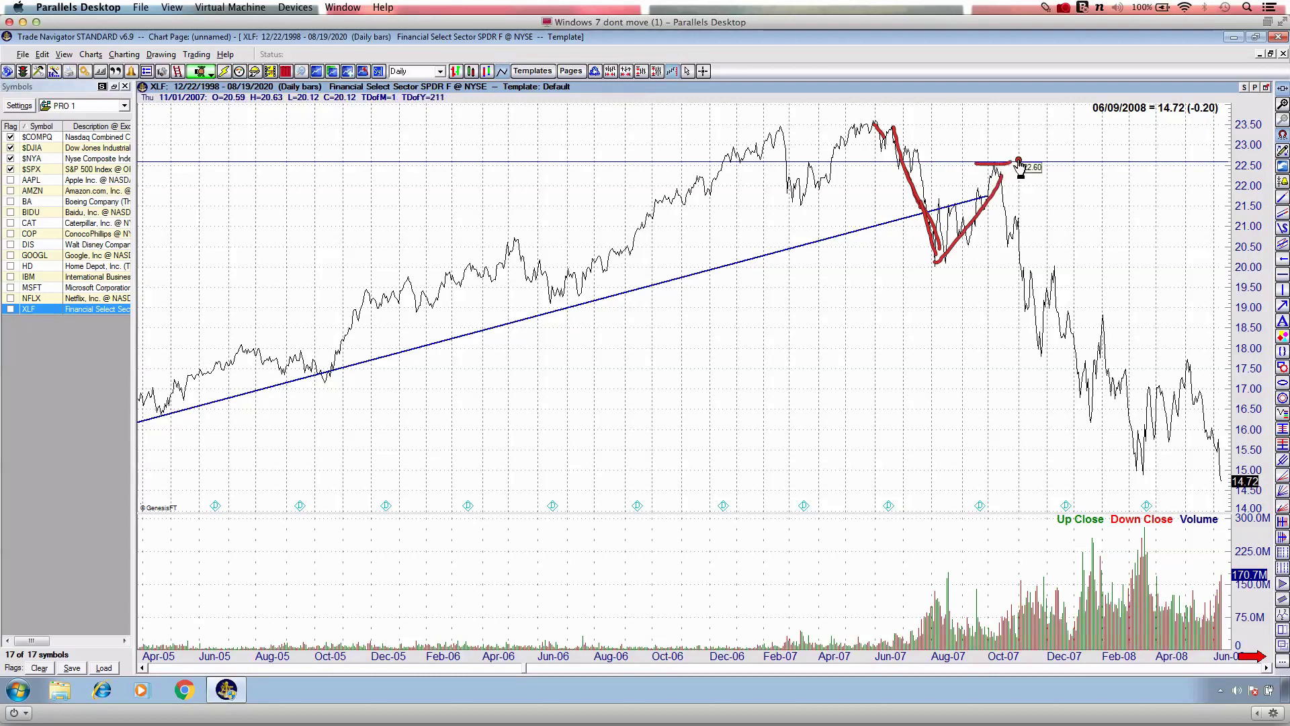
mouse_move(501, 325)
mouse_down()
mouse_move(1001, 196)
mouse_move(981, 208)
mouse_up()
key(Escape)
key(Escape)
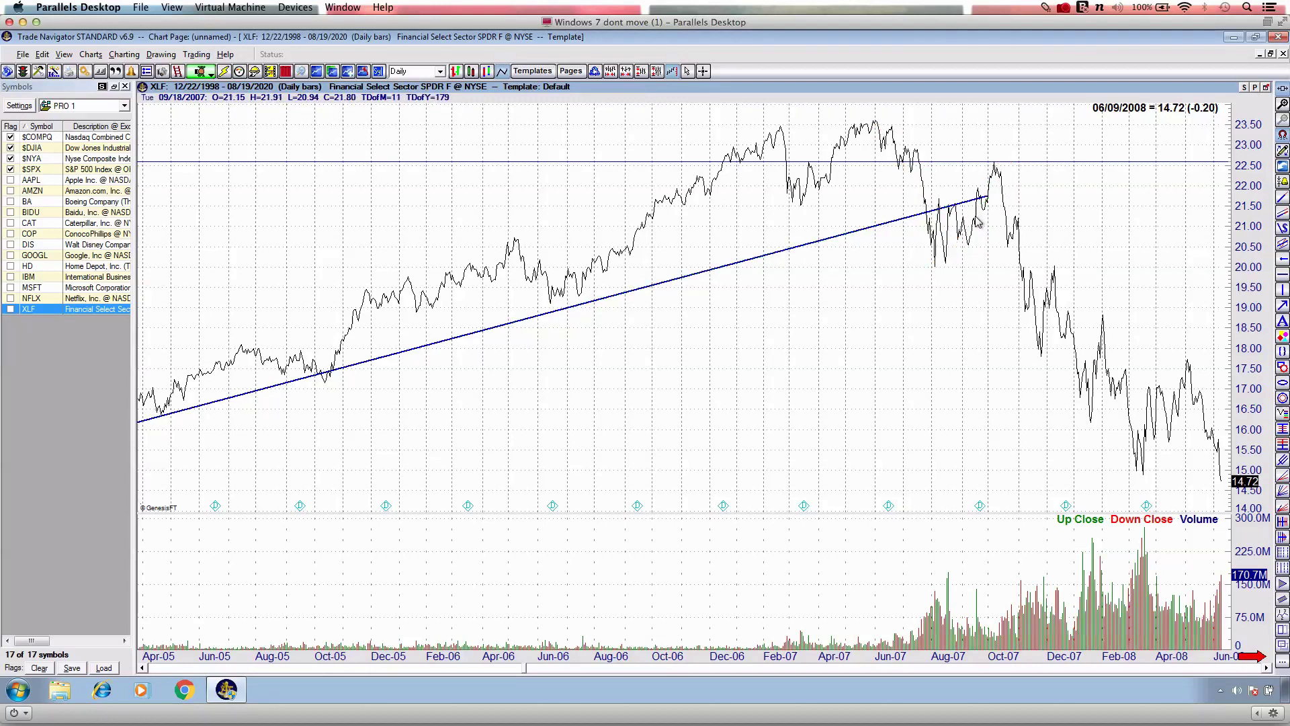
Mark XLF's October 2007 rebound high with a small red stroke, and clear it.
click(994, 154)
mouse_move(997, 161)
mouse_down()
mouse_move(1005, 180)
mouse_move(1002, 161)
mouse_up()
key(Escape)
Show XLF's 2007 top in closer detail, circle the October 2007 high in red, and underline the May–June 2007 peak.
key(Up)
scroll(949, 193, up, 2)
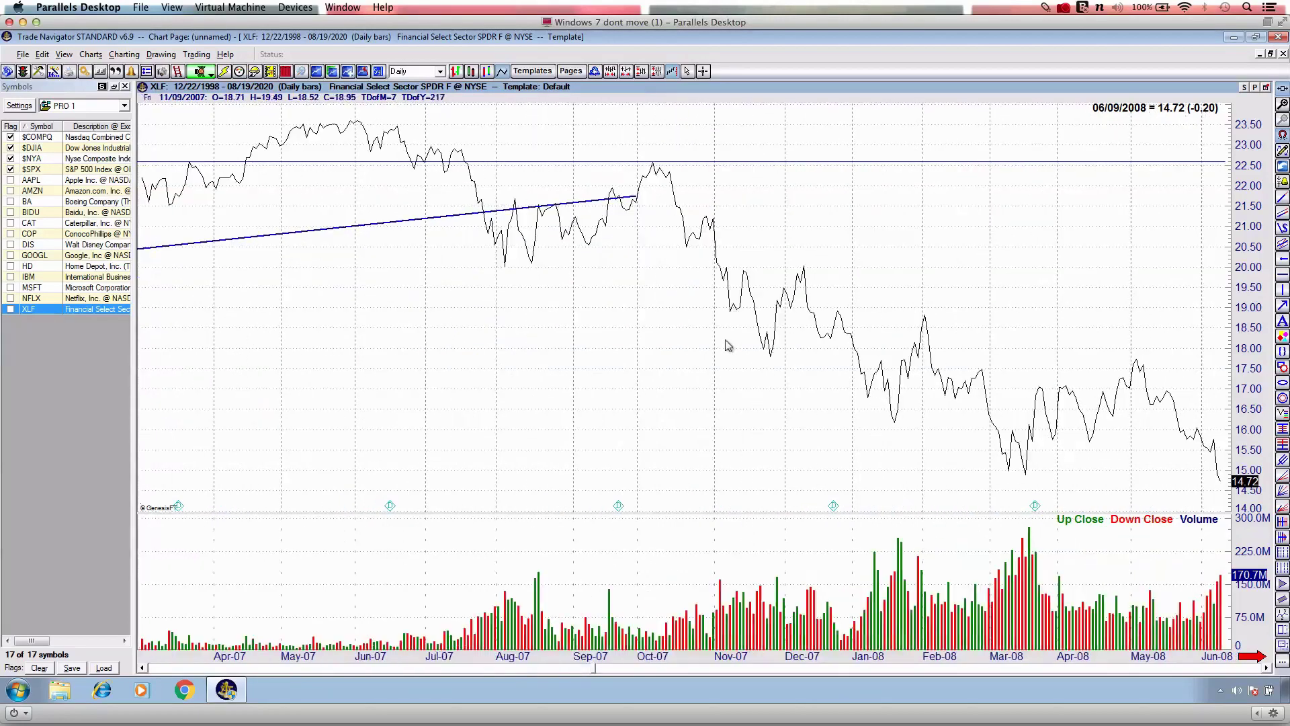
click(653, 163)
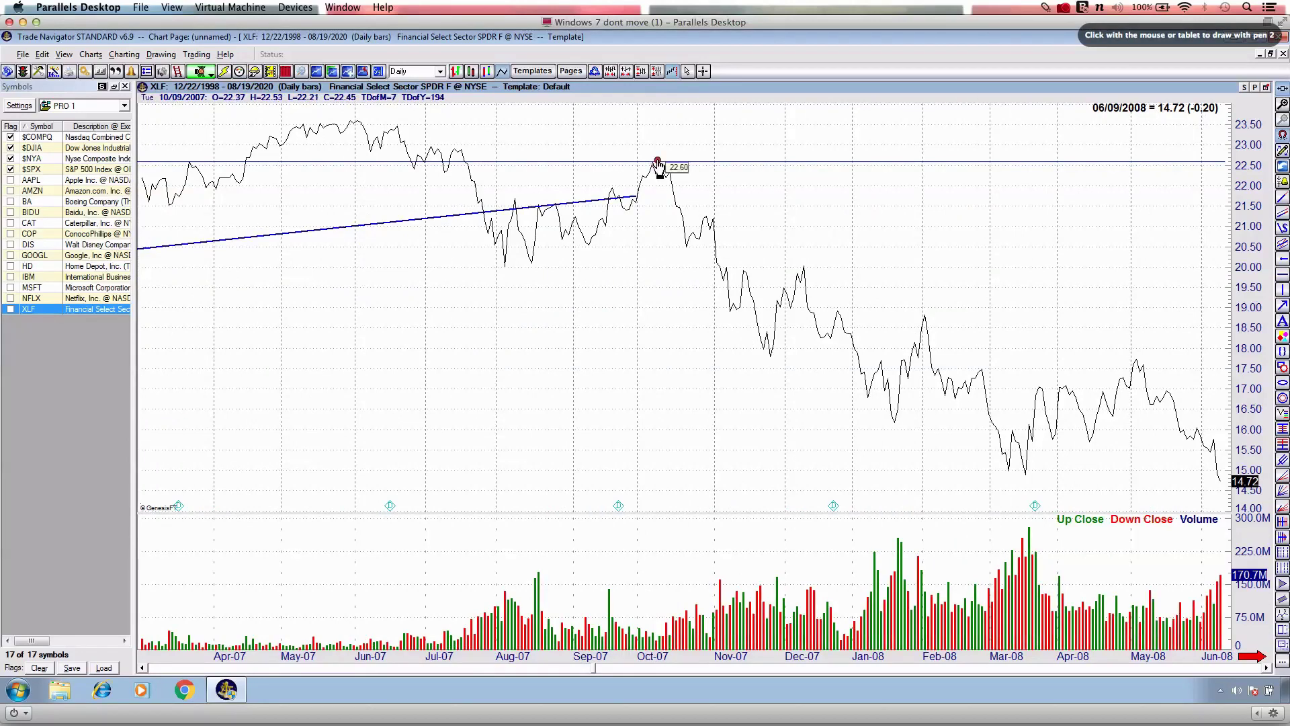
mouse_move(658, 164)
mouse_down()
mouse_move(672, 160)
mouse_move(643, 172)
mouse_move(655, 182)
mouse_move(662, 161)
mouse_up()
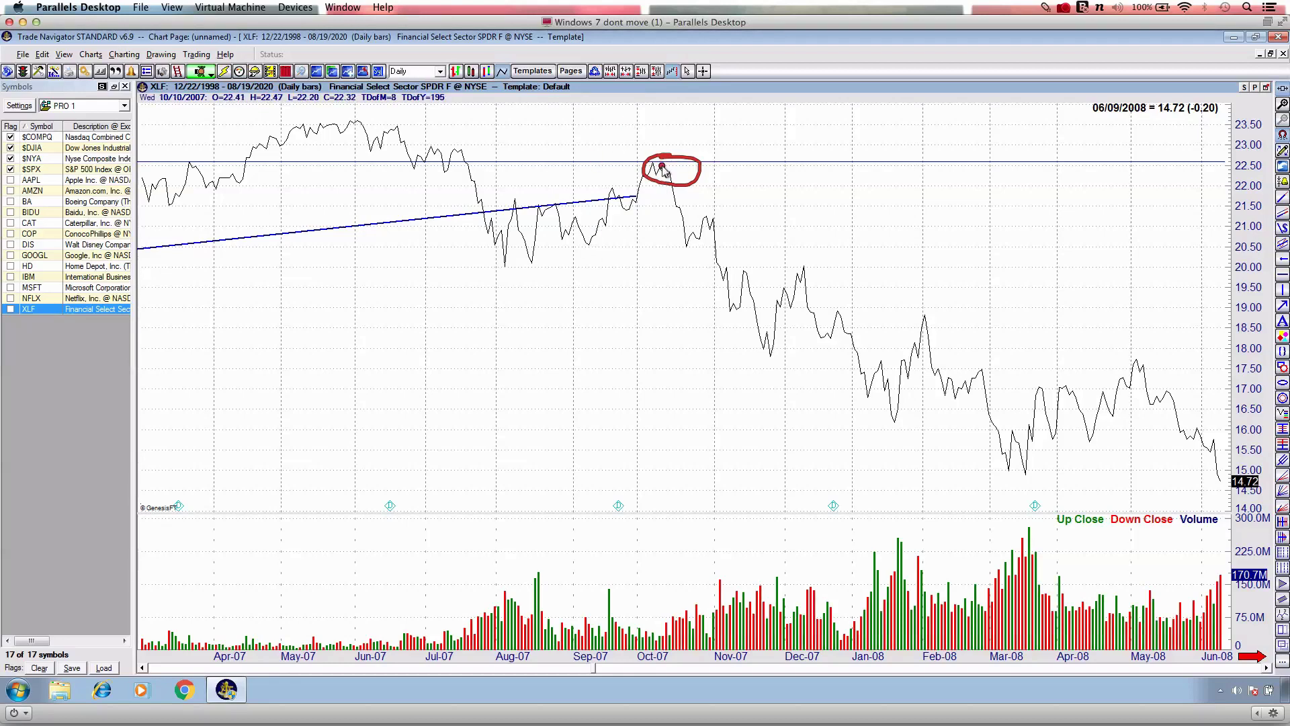
drag(311, 120, 361, 121)
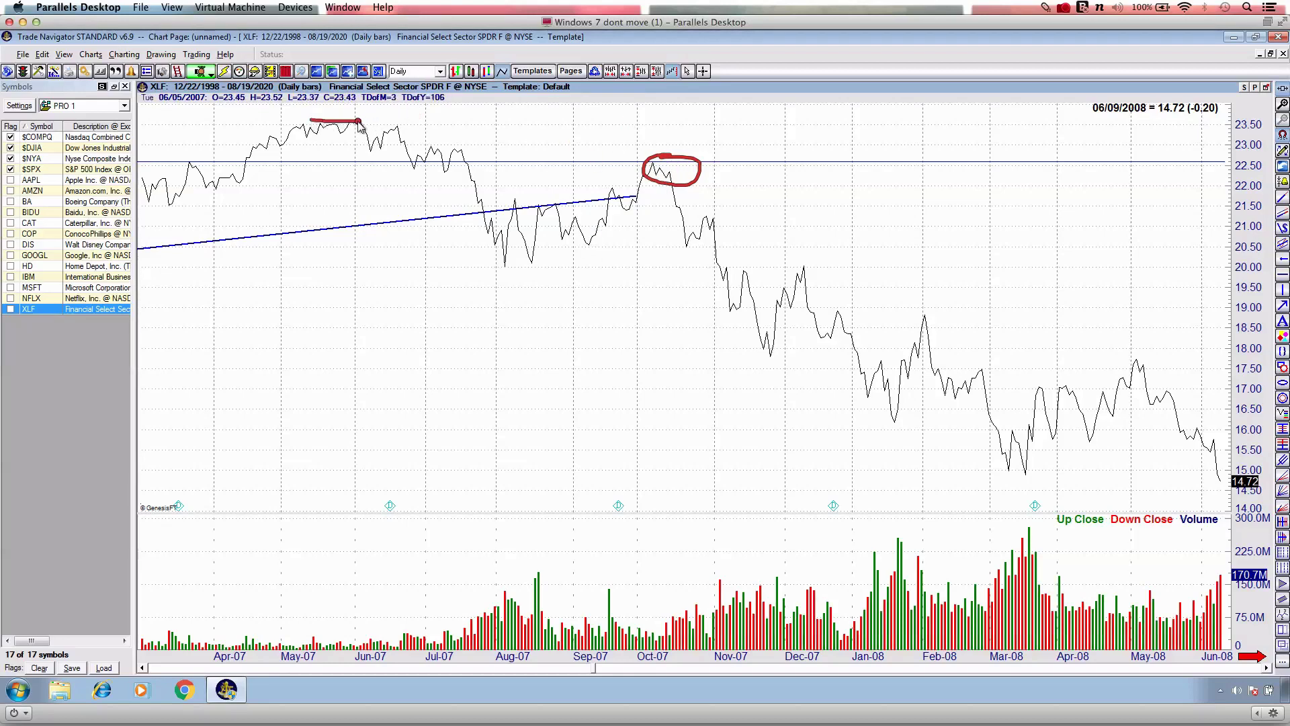
Circle October 2007 on the date axis, clear the marks, and mark XLF's October high and the May 2007 peak level in red.
mouse_move(656, 632)
mouse_down()
mouse_move(617, 662)
mouse_move(643, 635)
mouse_up()
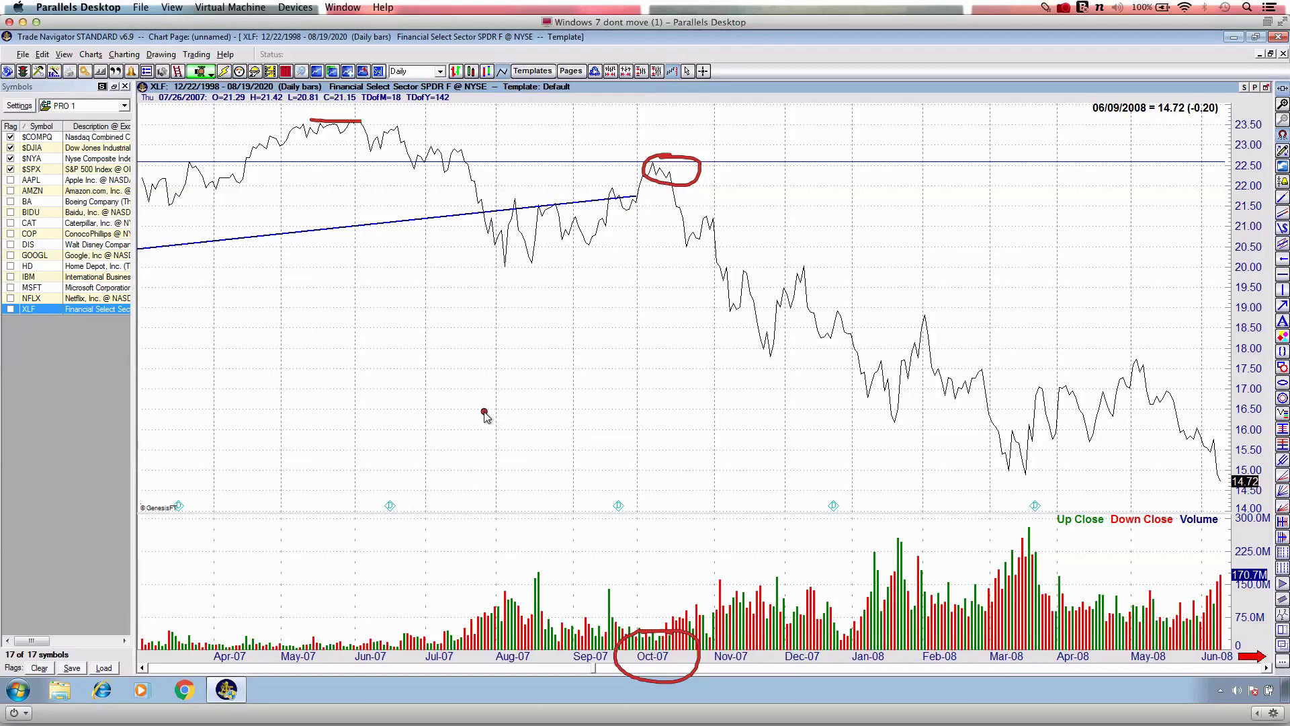
key(Escape)
key(ctrl+2)
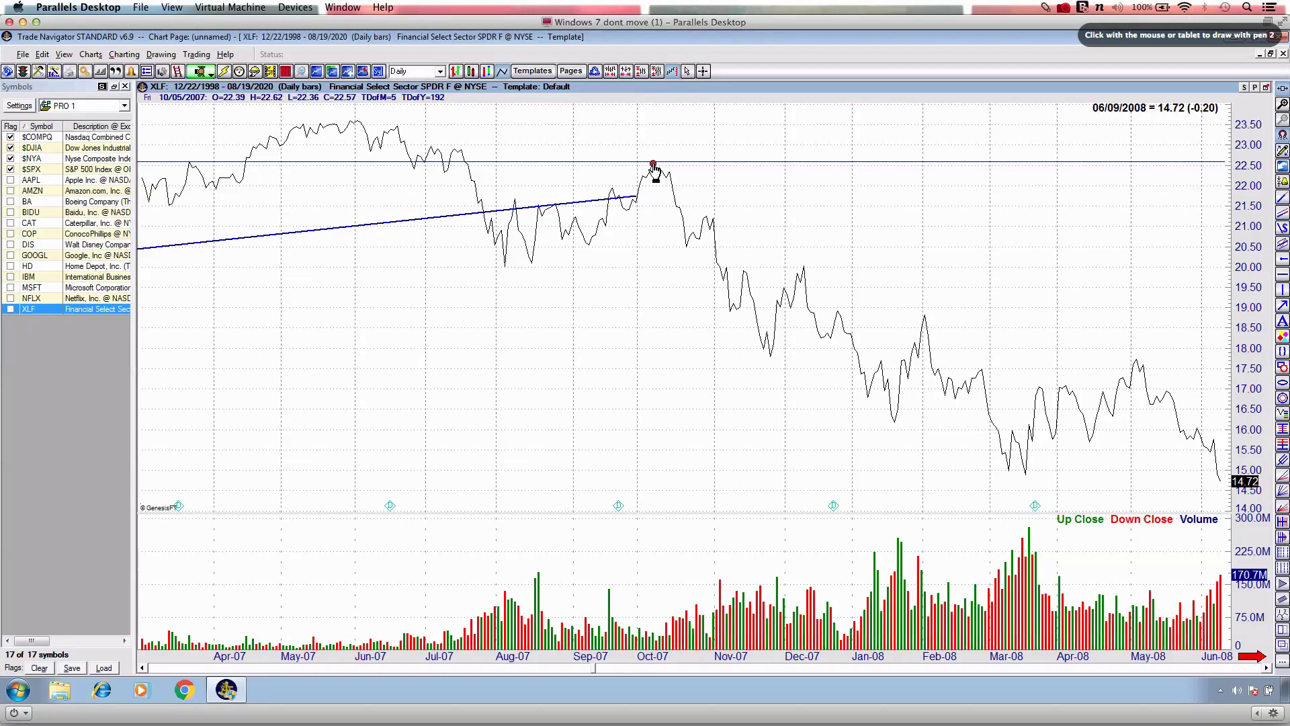
mouse_move(654, 166)
mouse_down()
mouse_move(670, 168)
mouse_move(655, 163)
mouse_up()
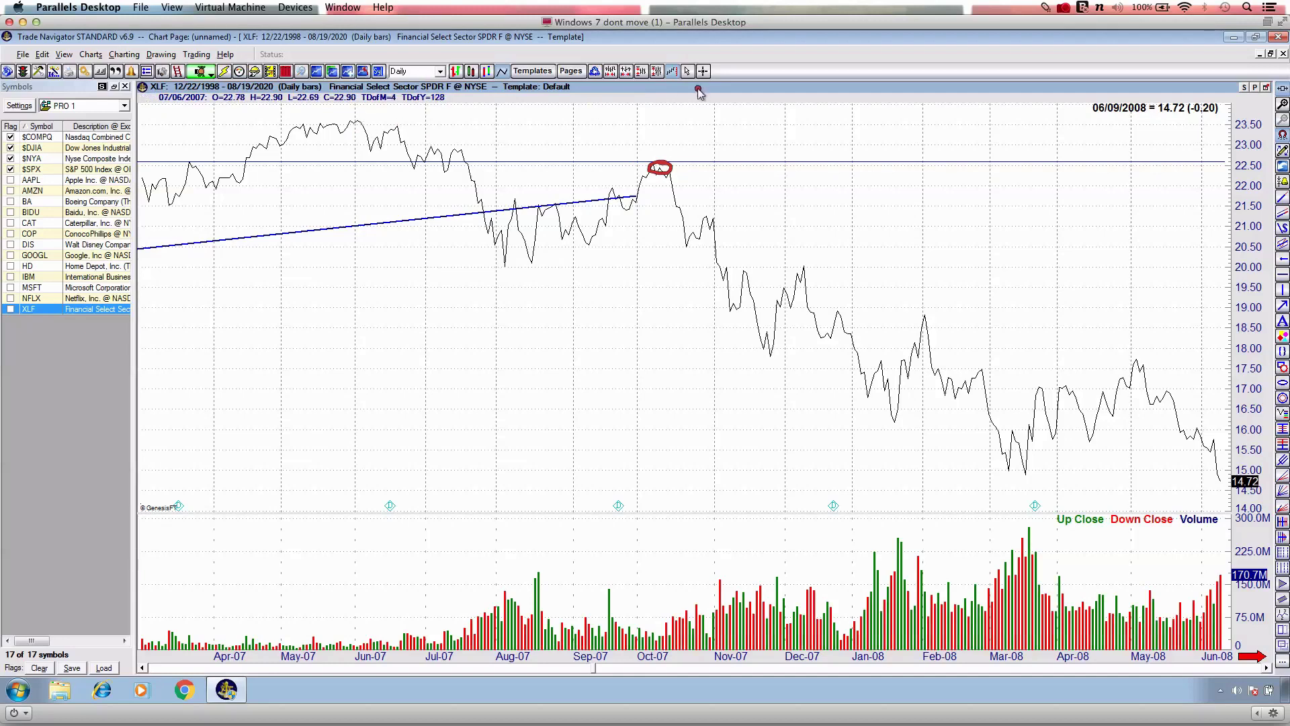
mouse_move(651, 124)
mouse_down()
mouse_move(675, 124)
mouse_move(647, 123)
mouse_up()
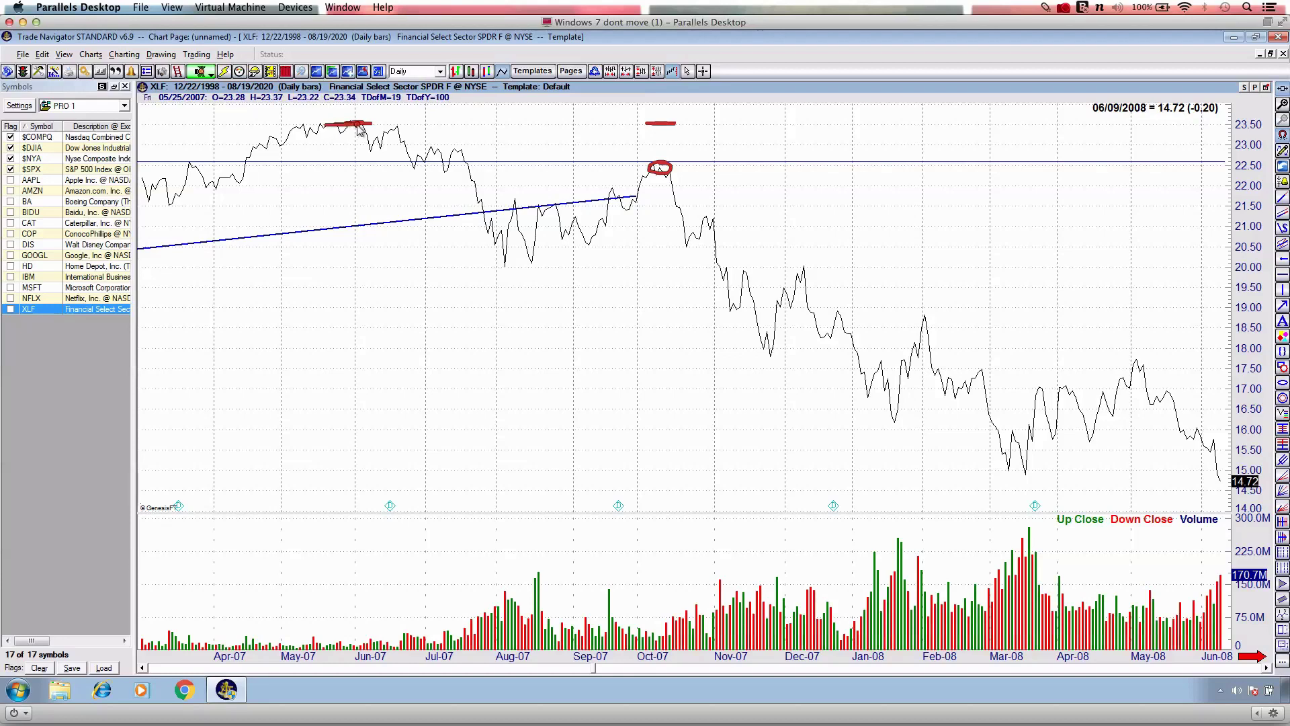
Mark the May 2007 peak, October high and prior peak level in green, underline April–September 2007 on the date axis, and clear the strokes.
drag(320, 126, 358, 124)
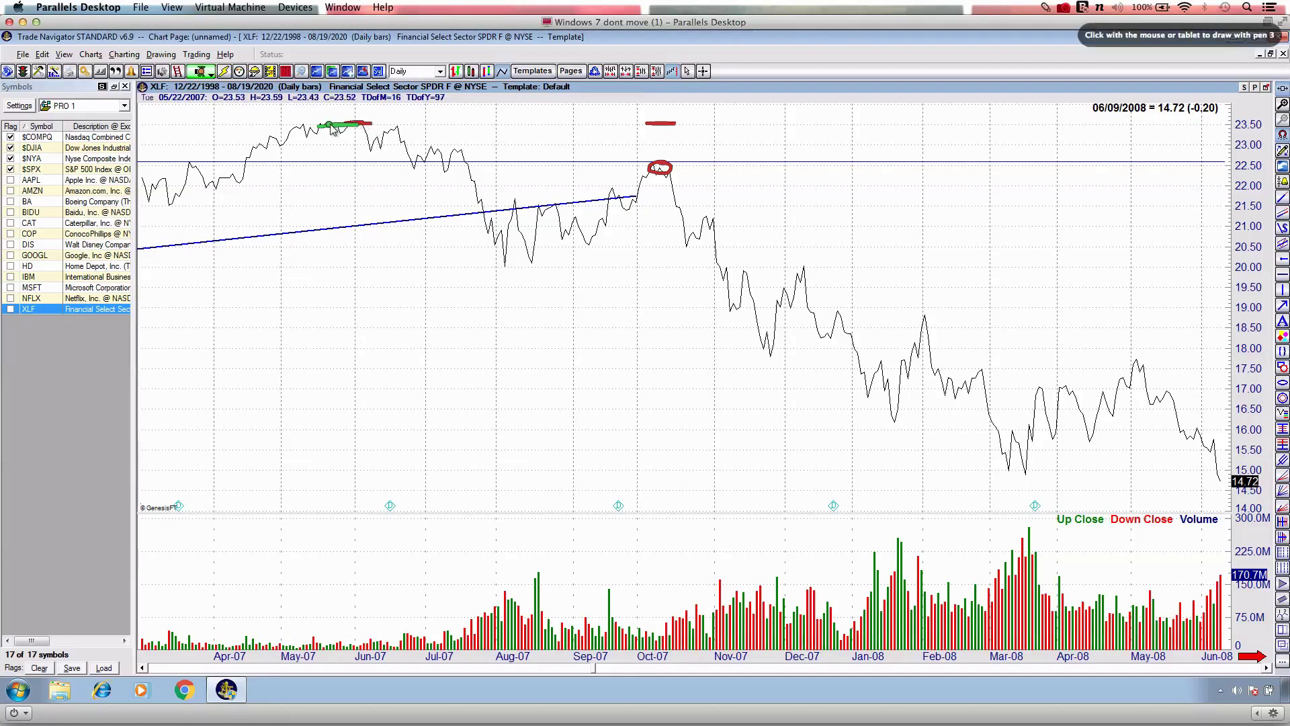
drag(646, 167, 657, 172)
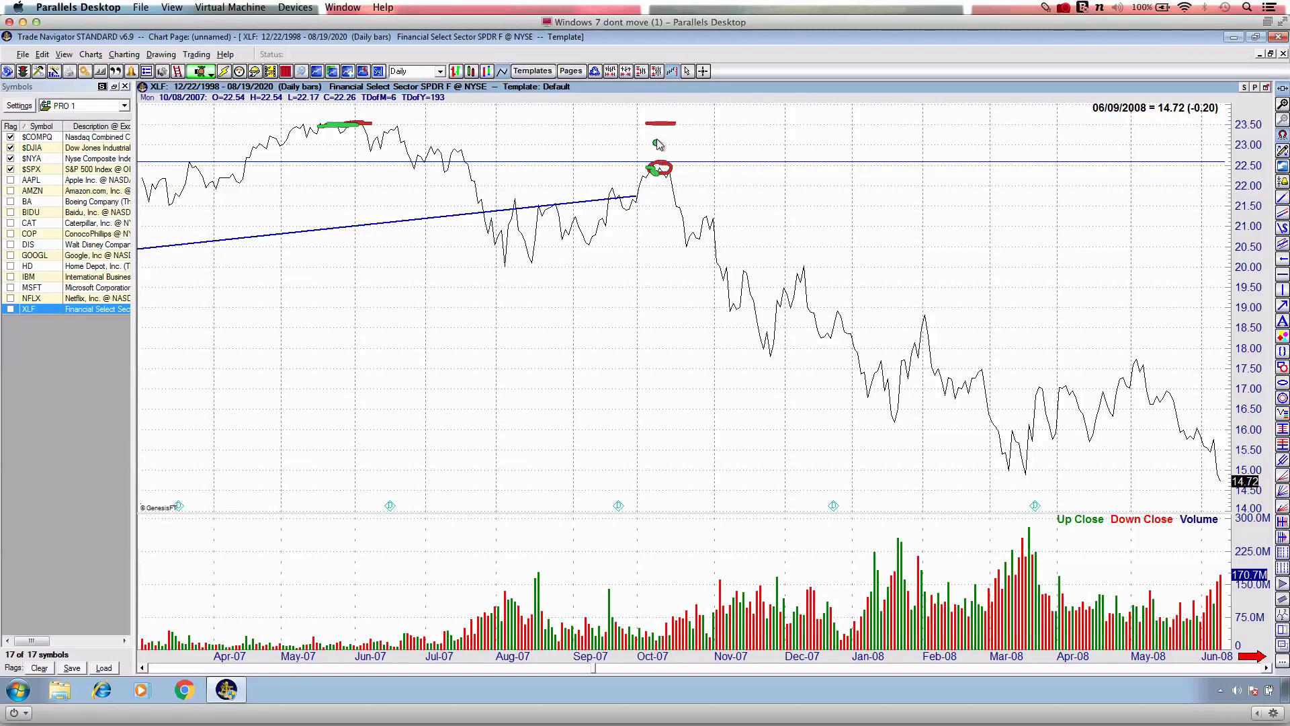
mouse_move(661, 125)
mouse_down()
mouse_move(678, 124)
mouse_move(647, 125)
mouse_move(660, 127)
mouse_up()
drag(368, 125, 335, 127)
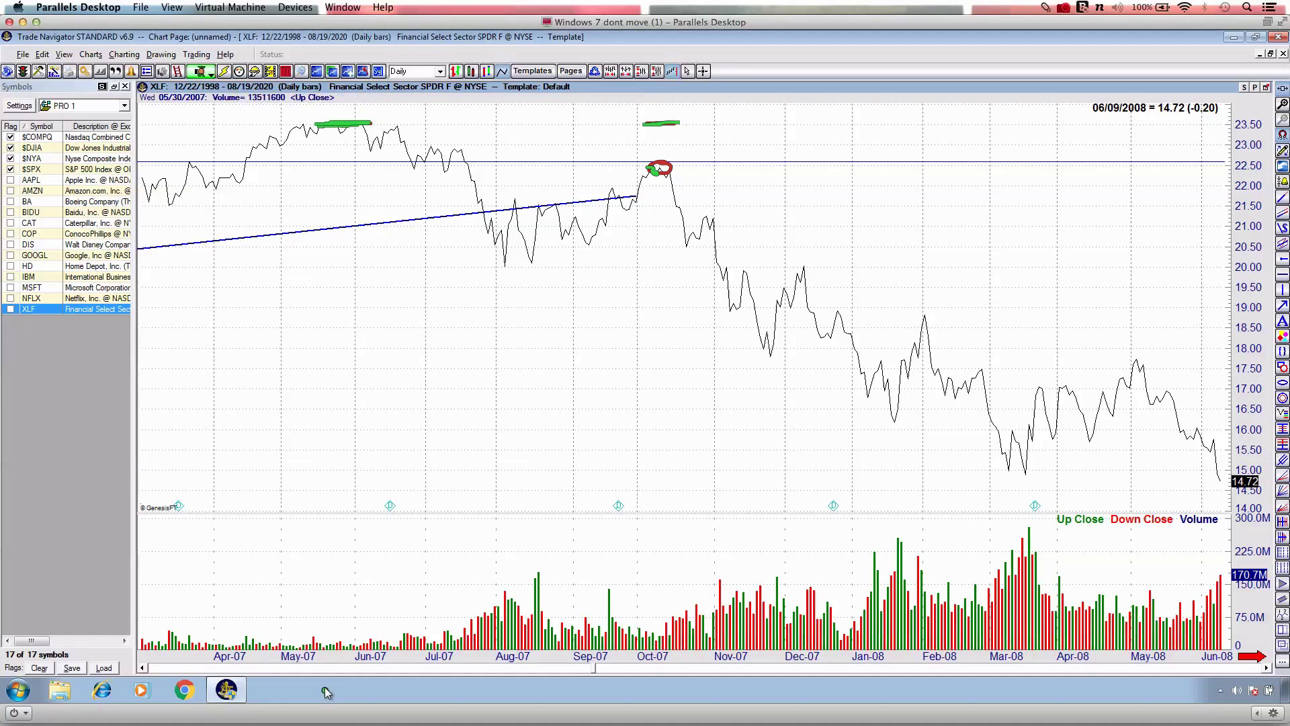
drag(232, 655, 578, 647)
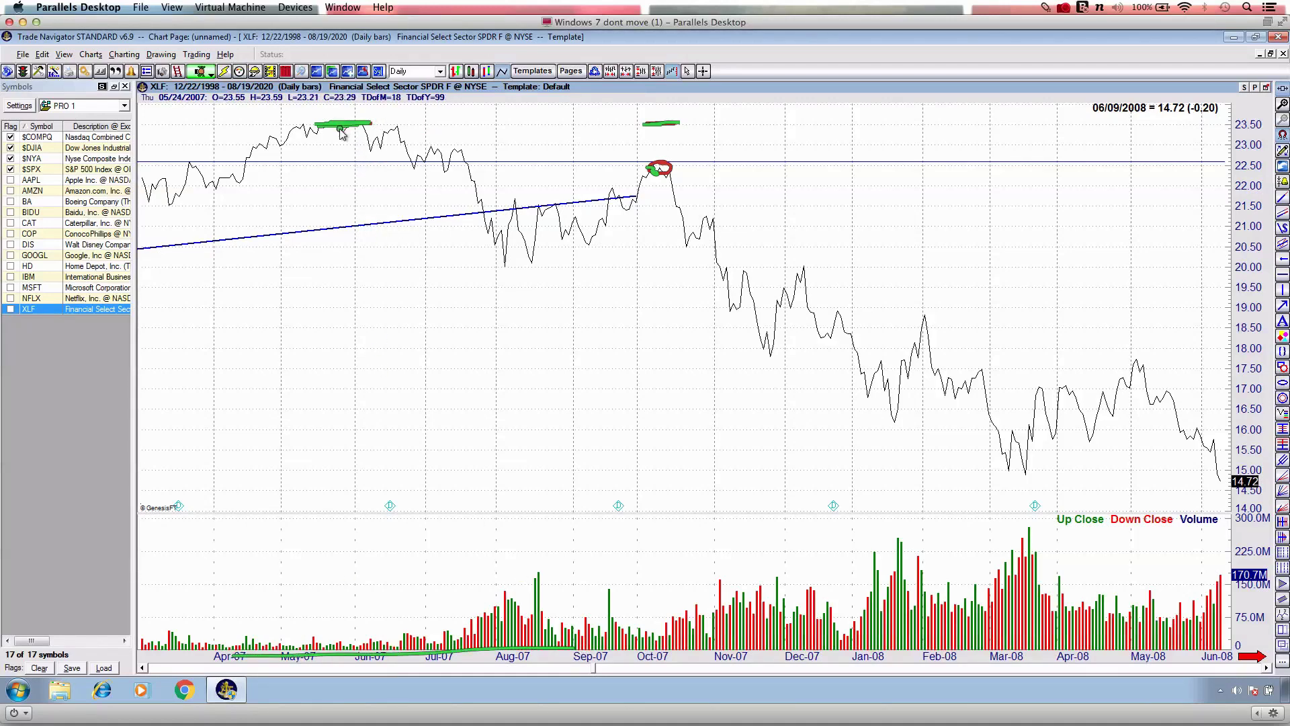
key(Escape)
Trace a green swing from XLF's May 2007 peak through the August low up to the peak level, and overlay the peak in red.
mouse_move(352, 123)
mouse_down()
mouse_move(370, 123)
mouse_move(318, 124)
mouse_up()
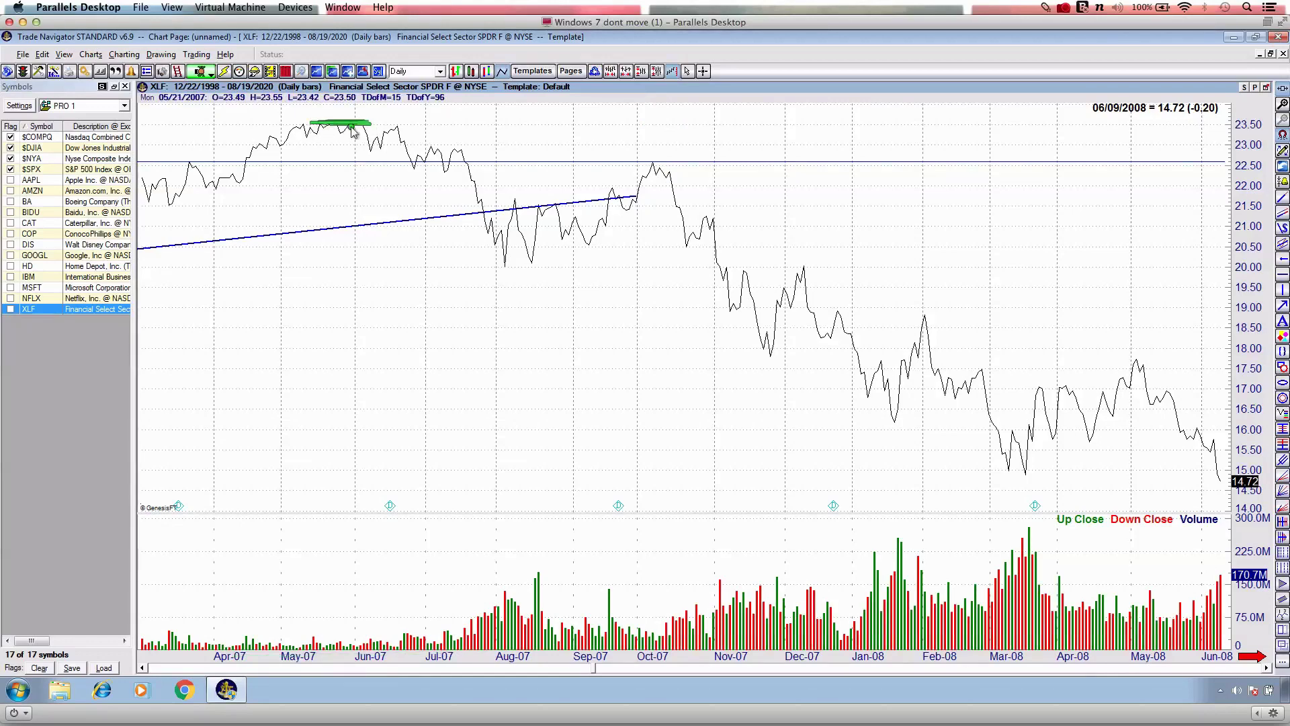
mouse_move(357, 135)
mouse_down()
mouse_move(507, 254)
mouse_move(504, 228)
mouse_move(534, 257)
mouse_move(640, 157)
mouse_move(660, 129)
mouse_move(647, 125)
mouse_move(668, 125)
mouse_up()
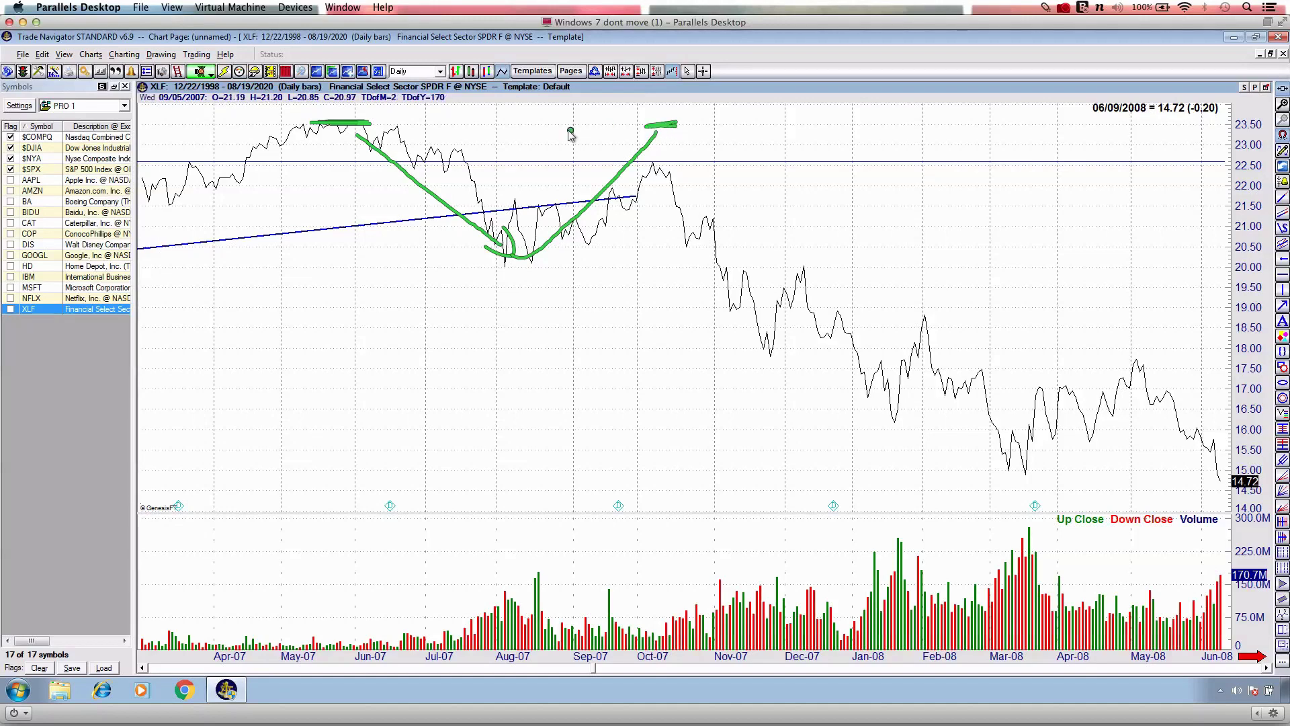
key(2)
drag(319, 125, 362, 125)
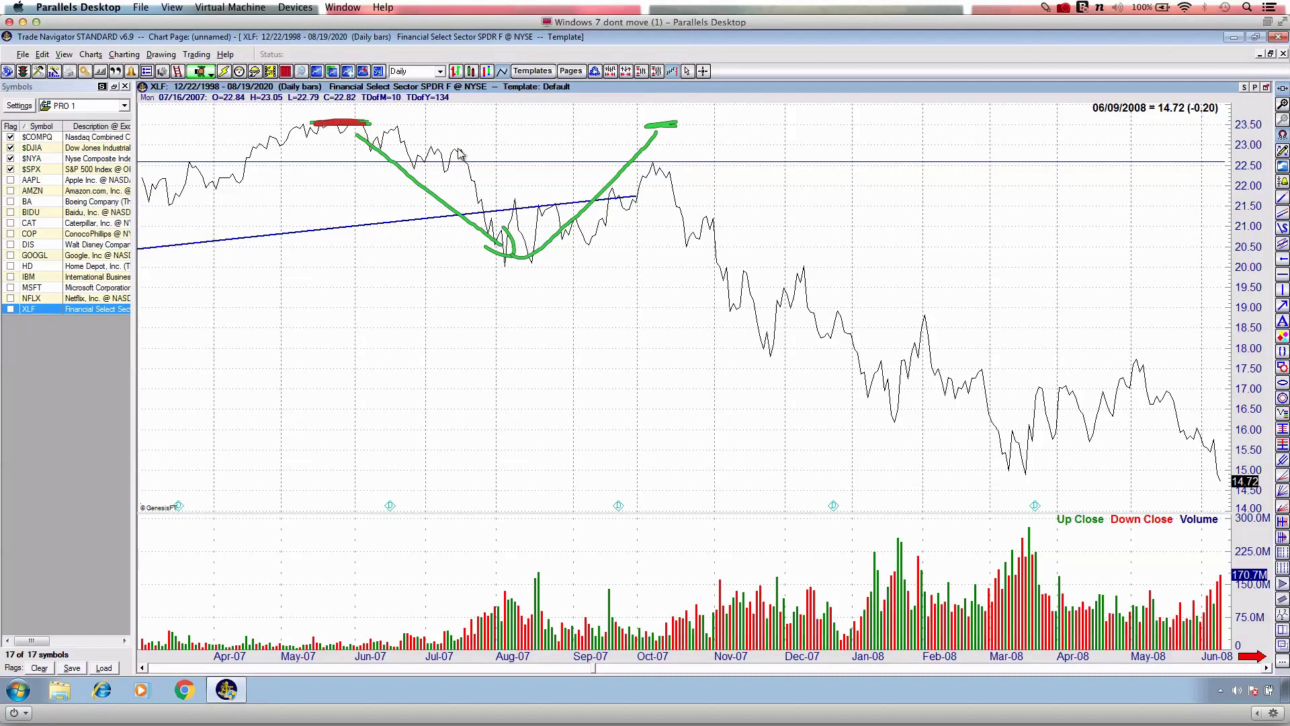
Mark XLF's symbol, name, October 2007 date and October high in green, redraw the prior peak level in red, and clear all marks.
key(3)
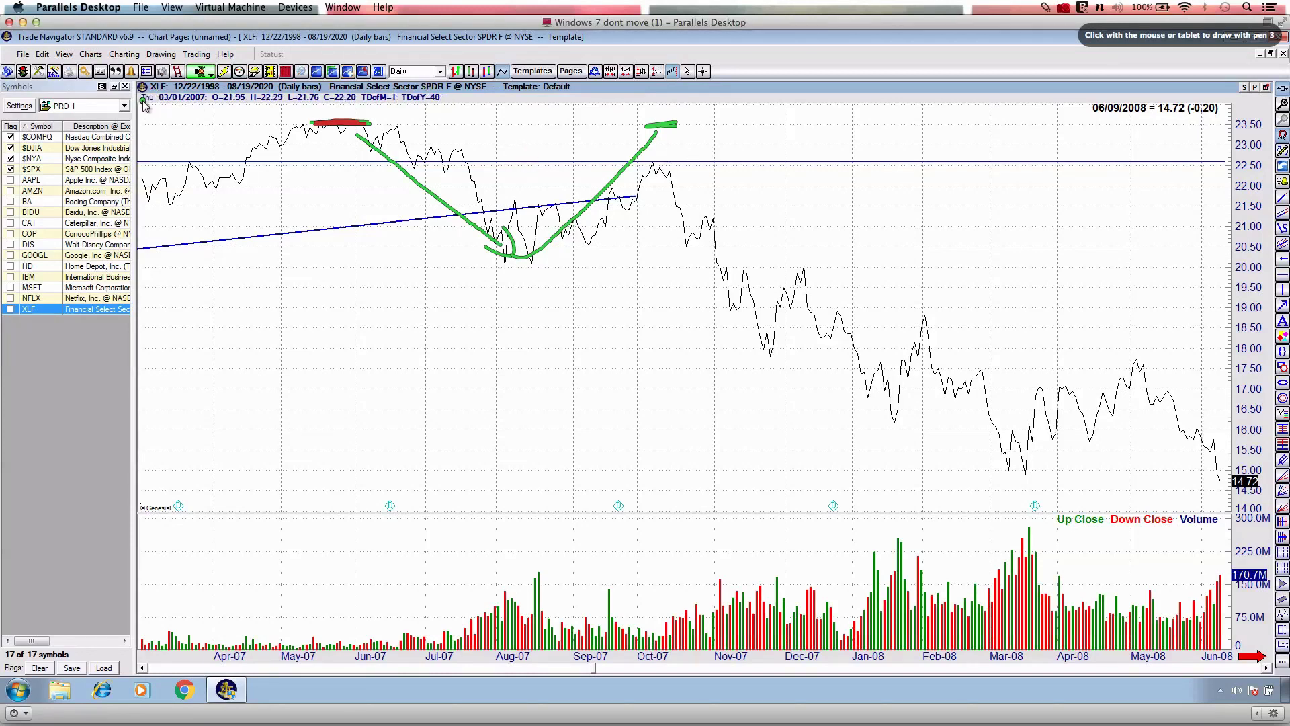
mouse_move(142, 102)
mouse_down()
mouse_move(168, 73)
mouse_move(154, 105)
mouse_up()
drag(320, 92, 423, 90)
drag(631, 671, 711, 669)
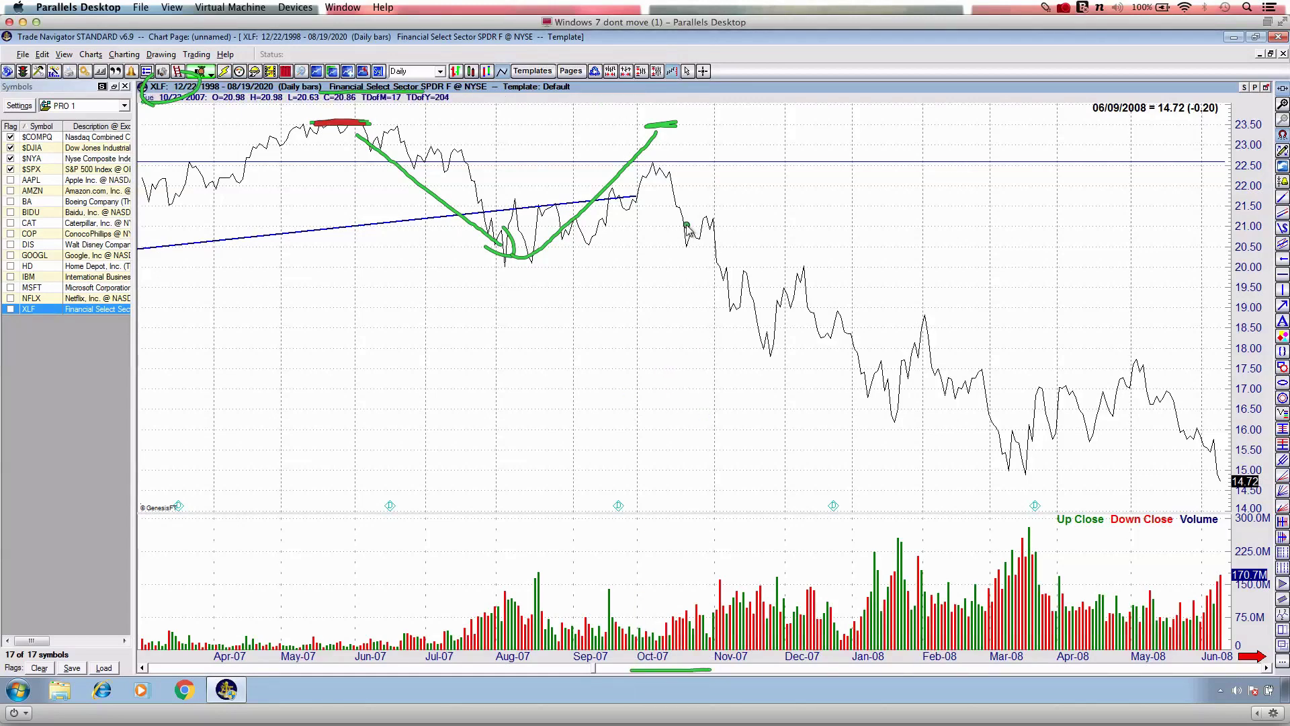
drag(658, 156, 658, 174)
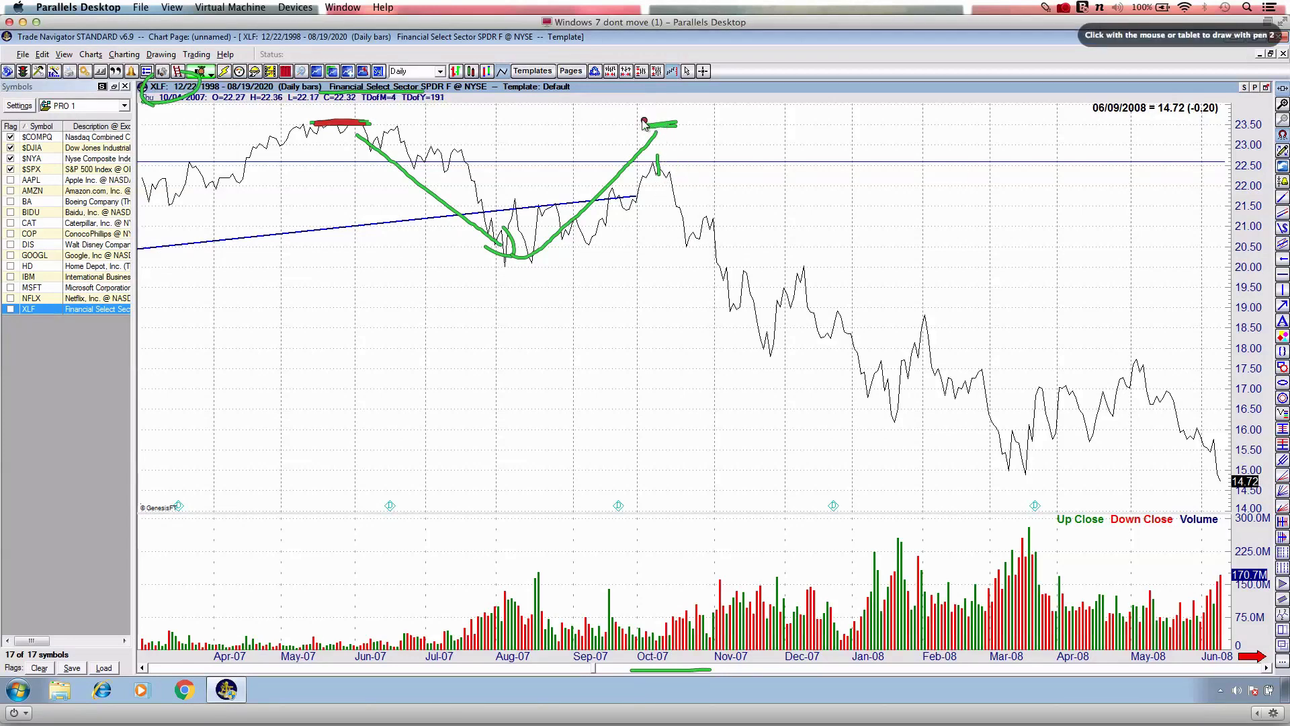
drag(640, 120, 696, 122)
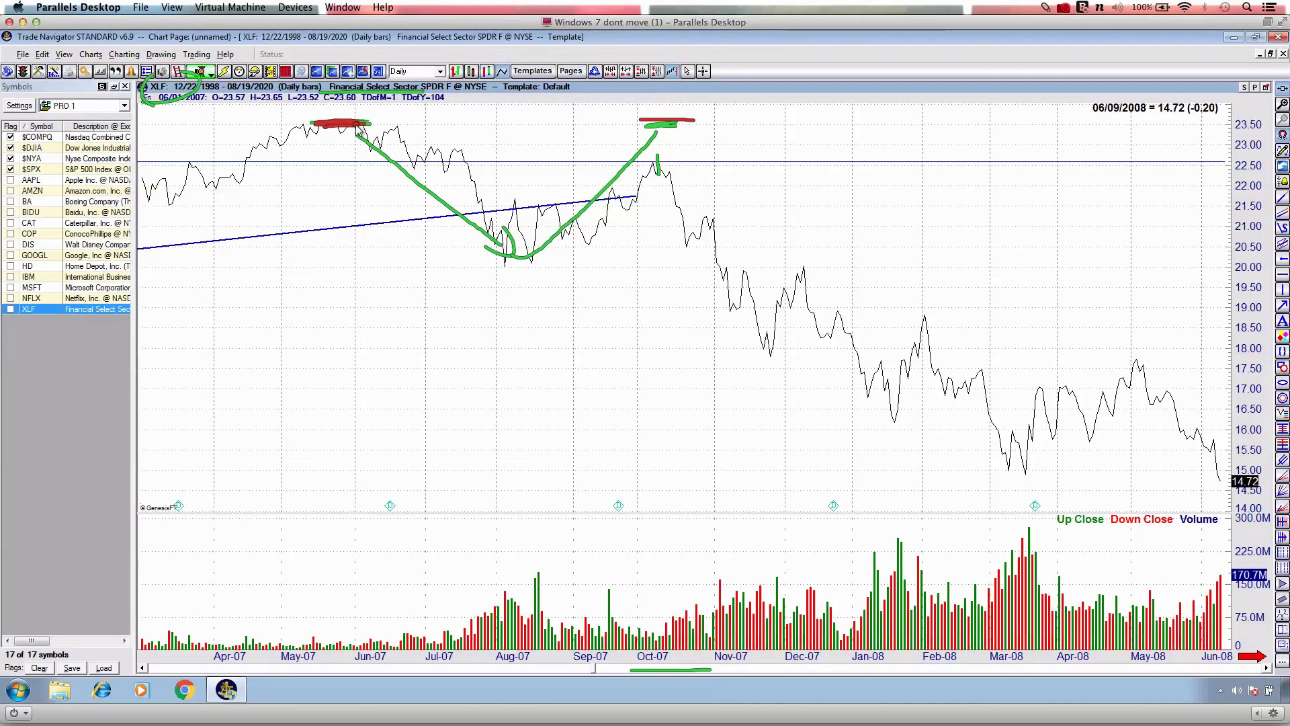
key(Escape)
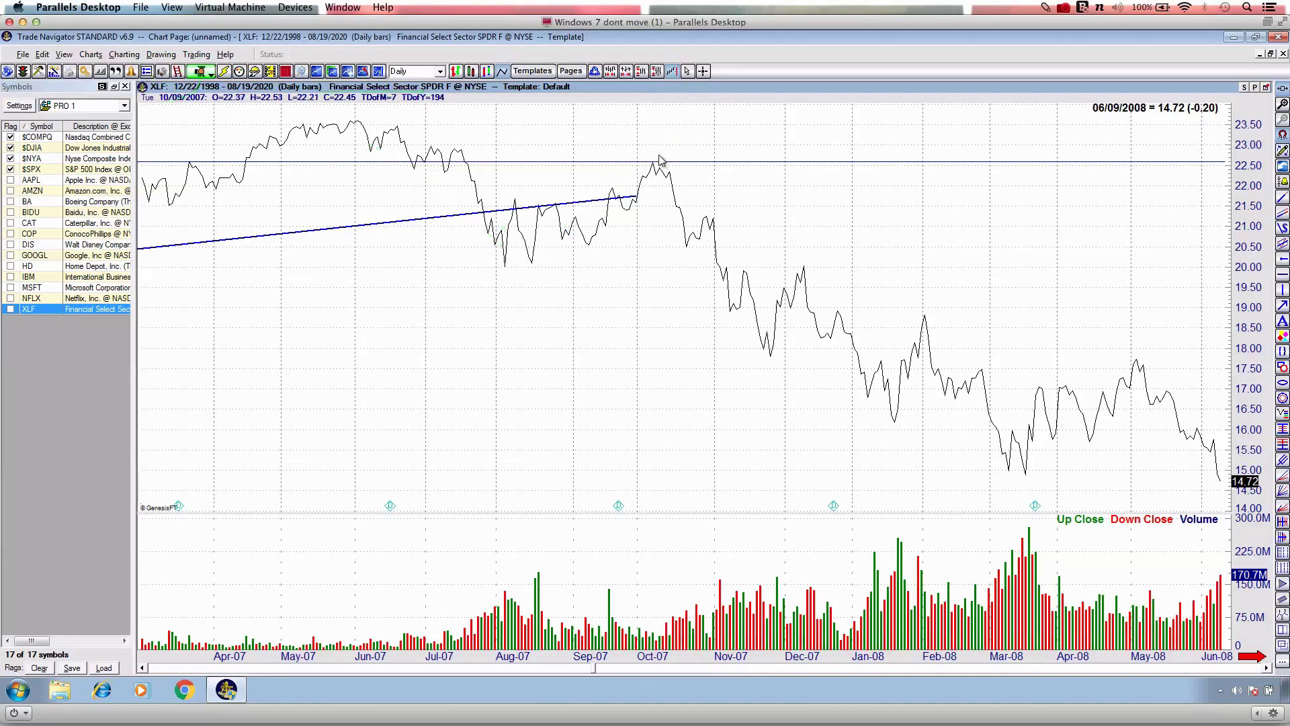
Mark XLF's October 2007 high and the trendline from late July to October in green, and clear the strokes.
key(ctrl+3)
drag(647, 165, 685, 166)
drag(483, 214, 647, 193)
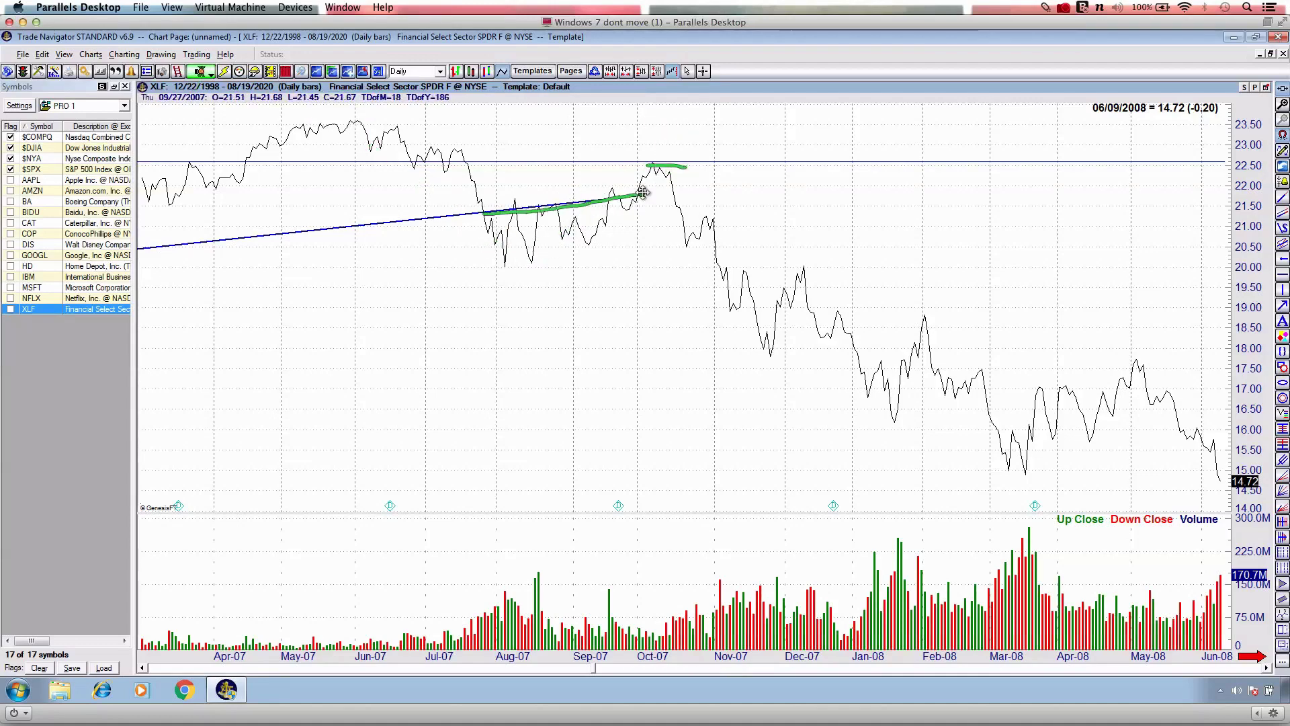
key(Escape)
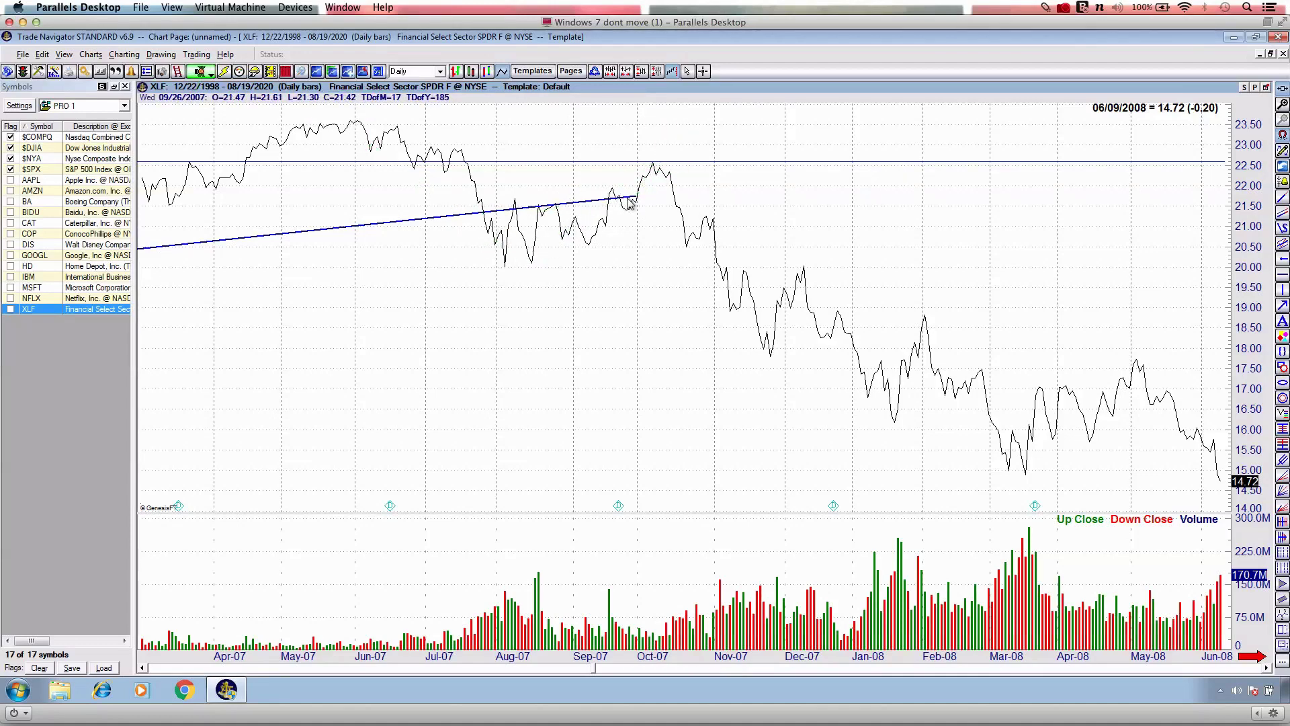
Trace XLF's August–October 2007 rebound in red, and mark the May peak, its level above October, and the October high.
key(2)
mouse_move(522, 220)
mouse_down()
mouse_move(640, 196)
mouse_move(663, 173)
mouse_up()
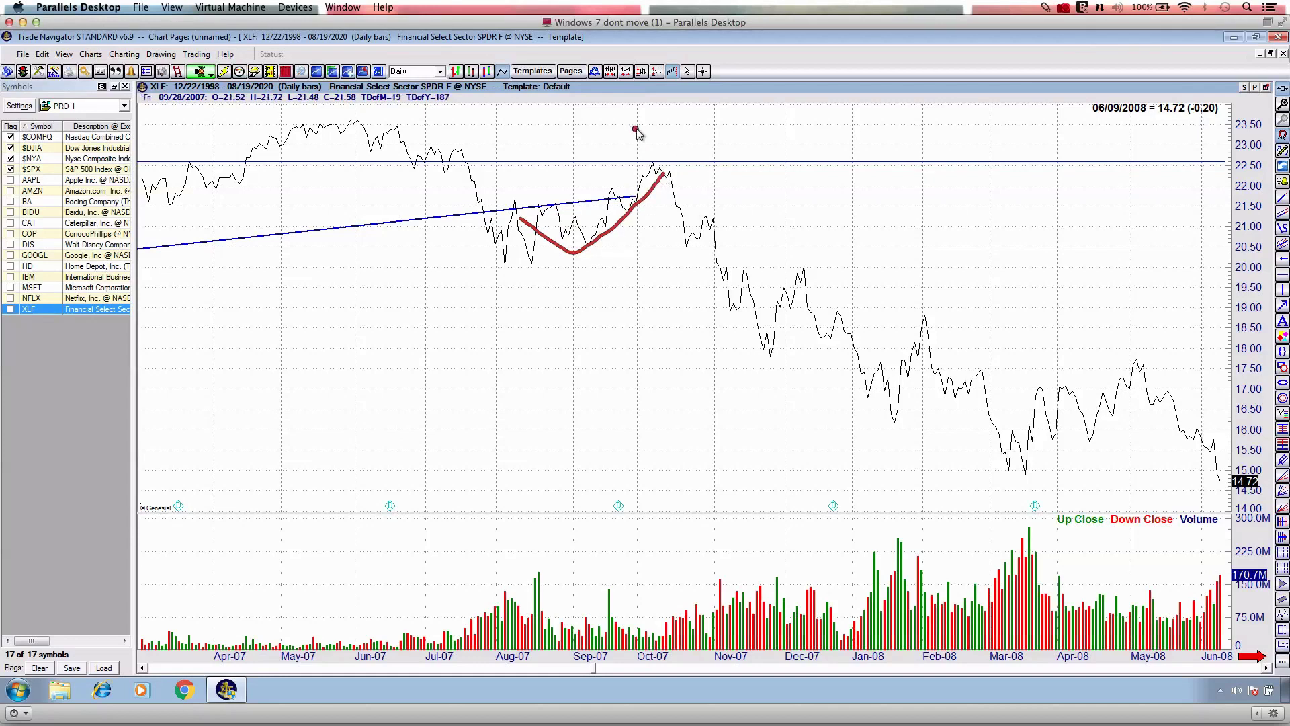
drag(623, 121, 676, 124)
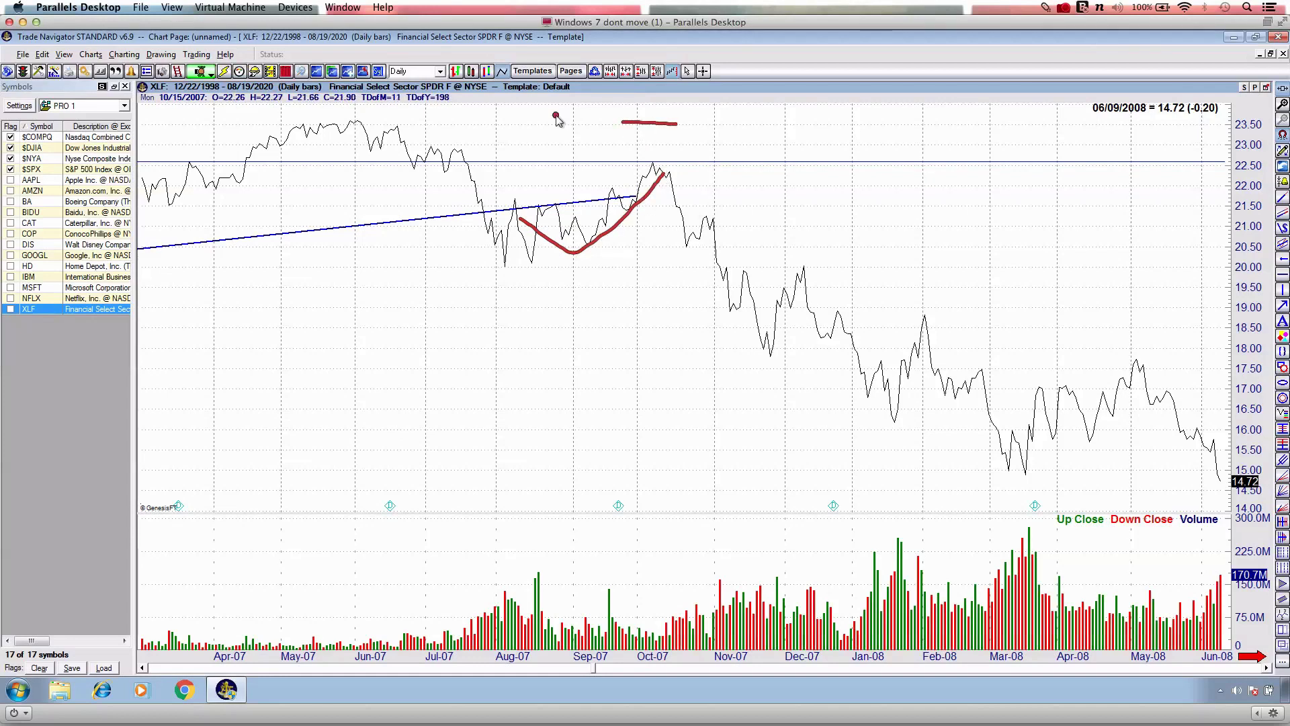
drag(335, 125, 377, 126)
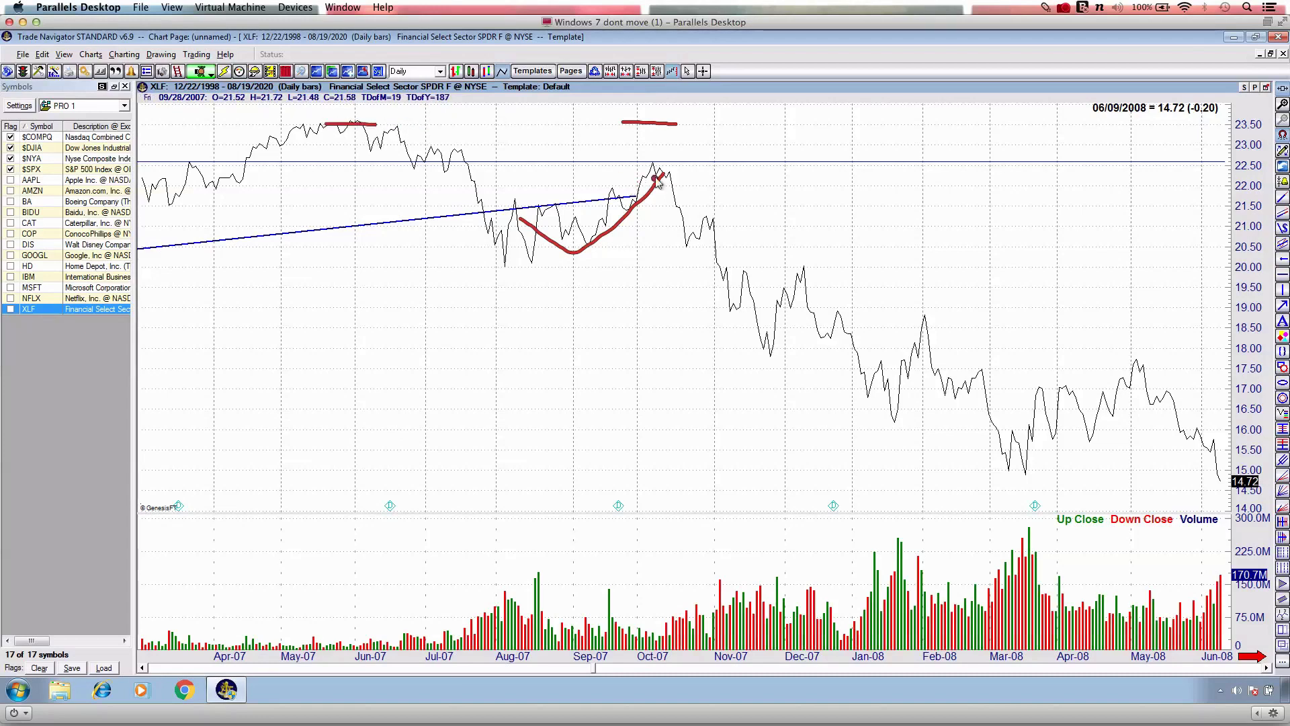
drag(642, 169, 671, 169)
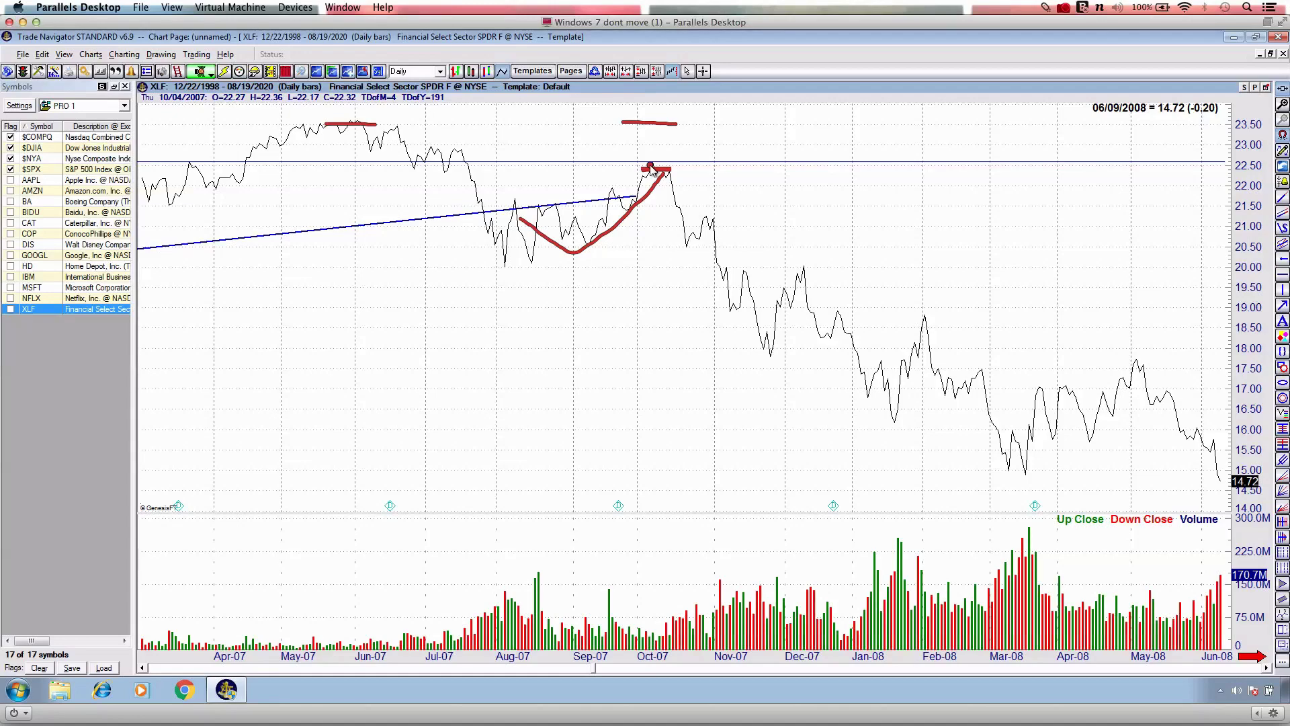
Circle XLF's October 2007 high in green, trace the decline to late November 2007, and clear the marks.
mouse_move(654, 167)
mouse_down()
mouse_move(672, 168)
mouse_move(687, 144)
mouse_move(671, 170)
mouse_move(636, 170)
mouse_move(662, 171)
mouse_move(791, 316)
mouse_up()
key(Escape)
key(ctrl+3)
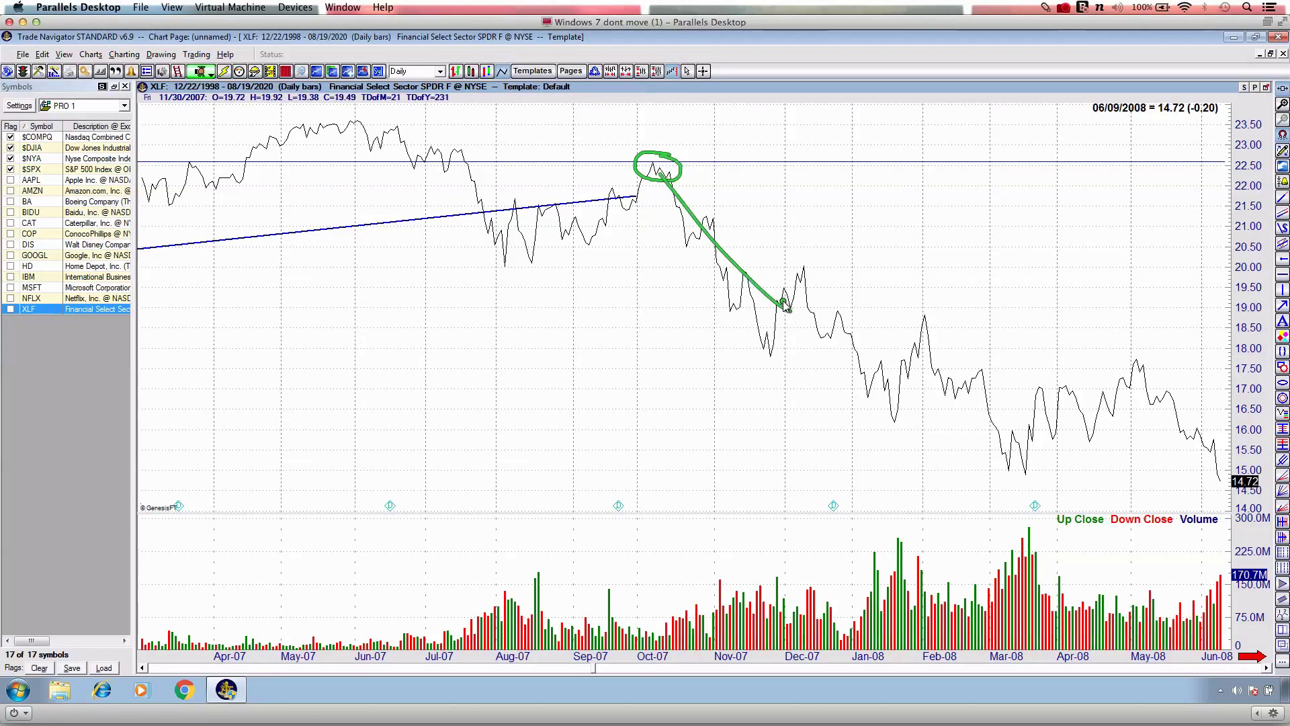
key(Escape)
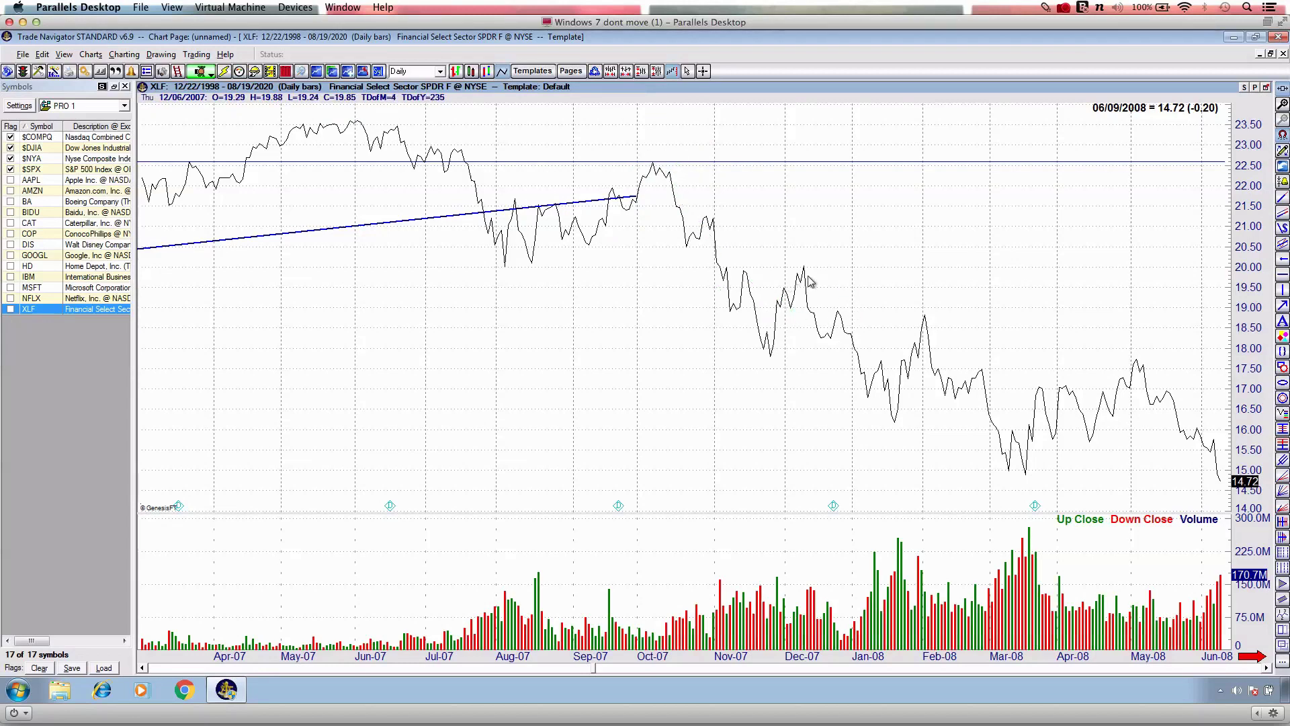
Underline the XLF symbol line and October 2007 on the date axis in red, and clear the strokes.
key(2)
drag(131, 103, 262, 99)
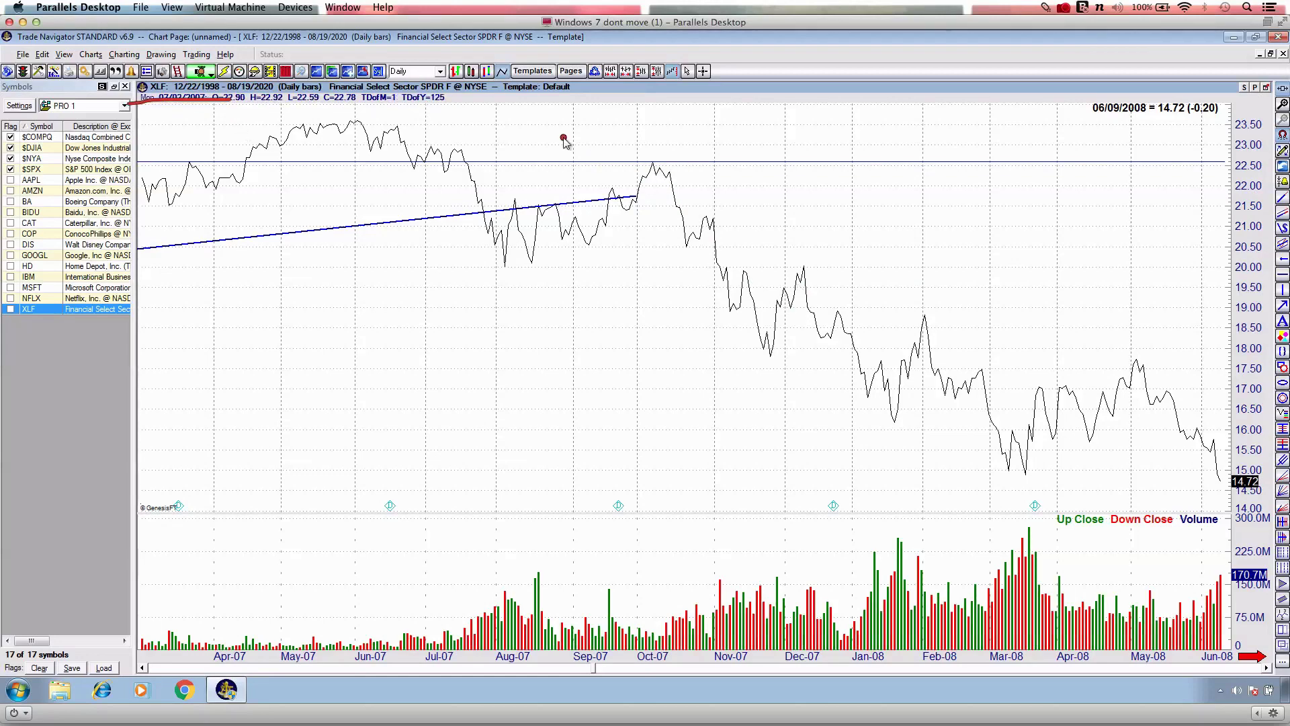
drag(555, 671, 686, 669)
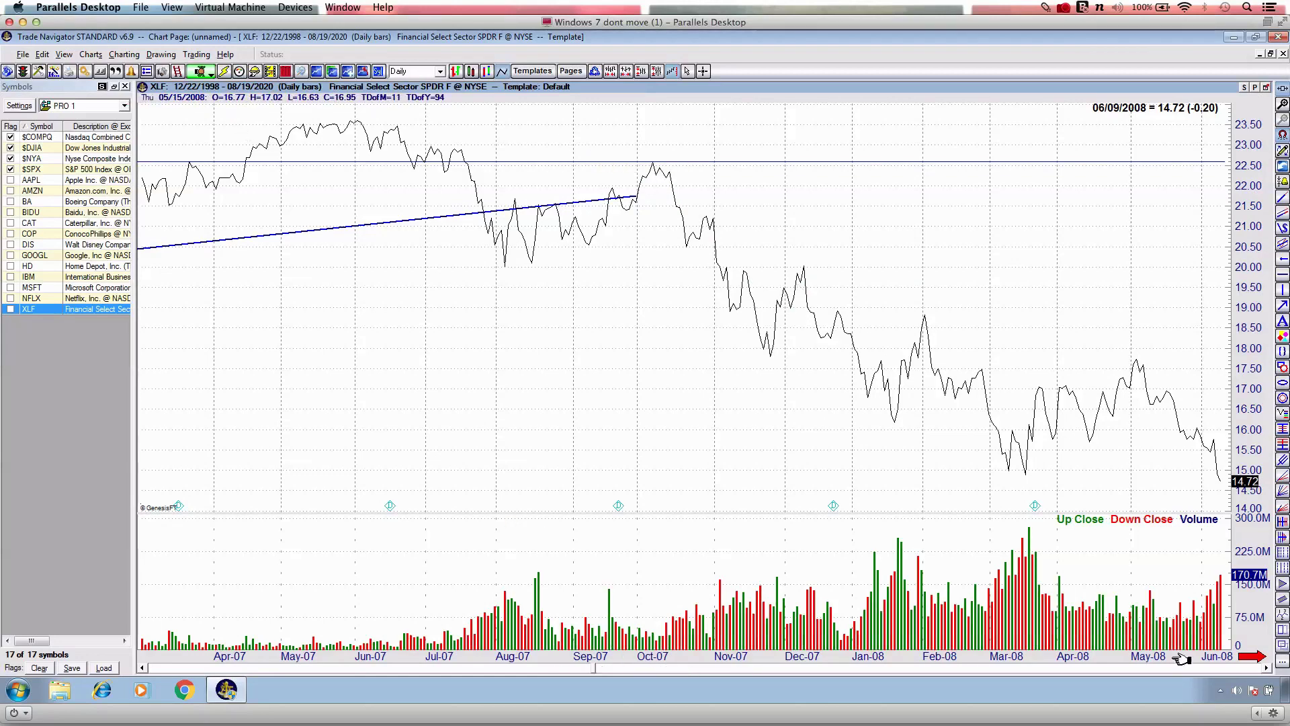
Show XLF's latest data through August 2020, circle its symbol and underline the chart title in red, and clear the marks.
click(1251, 669)
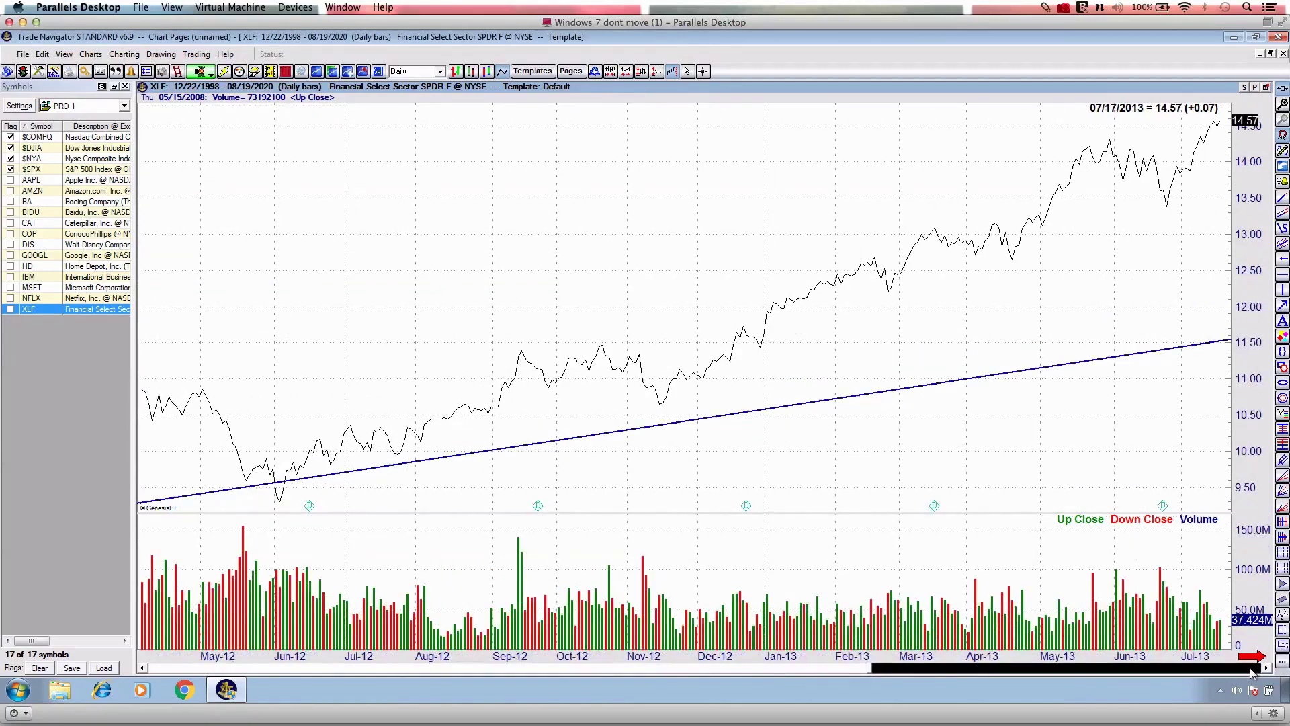
click(1255, 664)
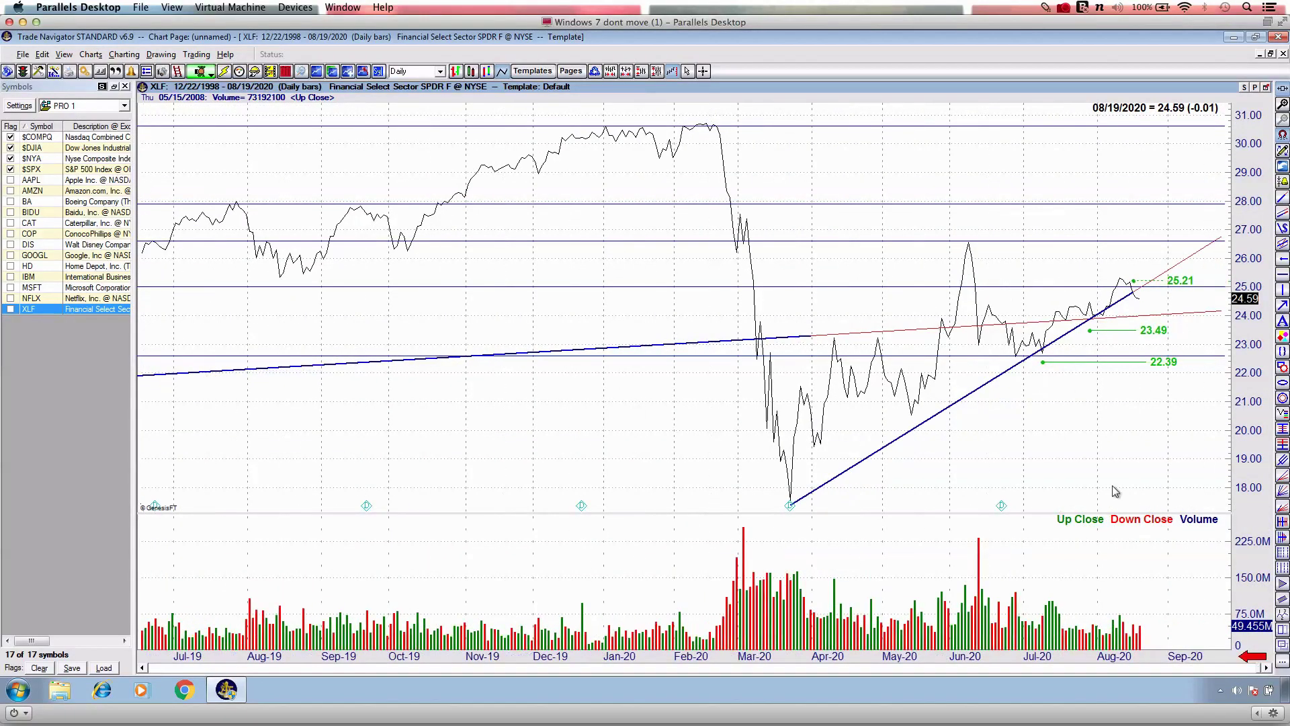
drag(978, 172, 919, 155)
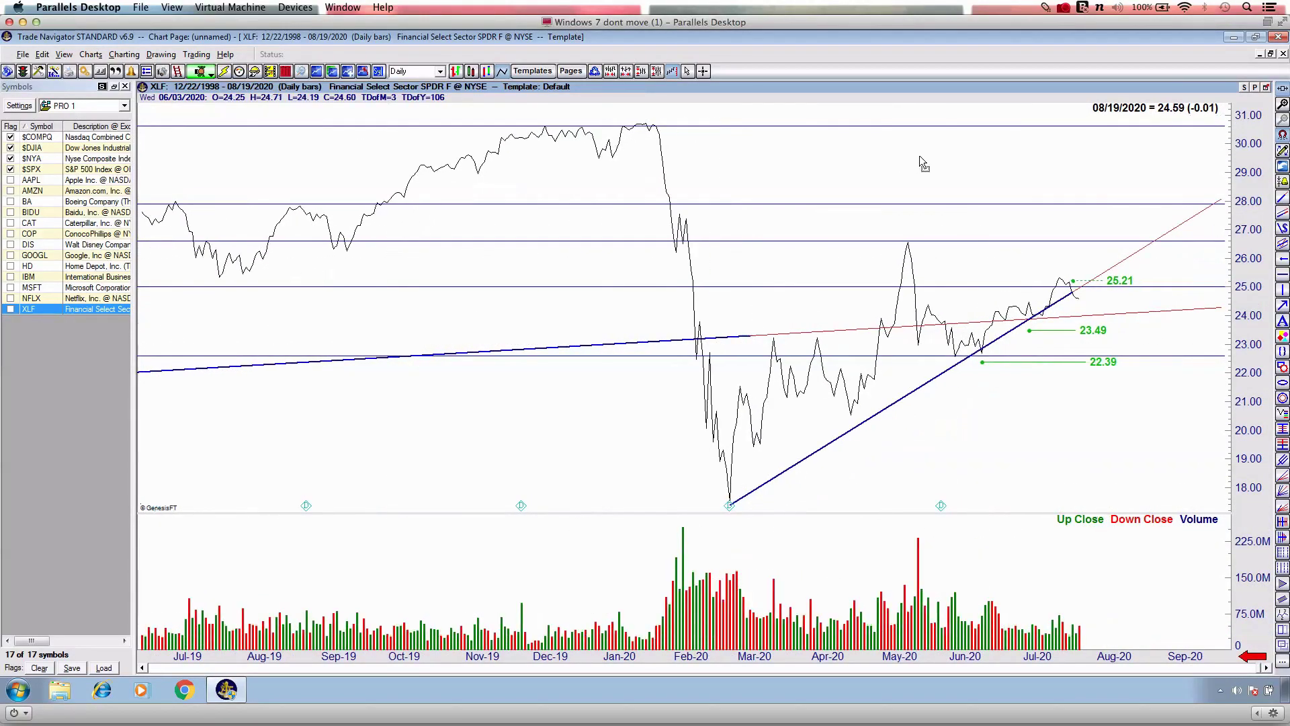
key(ctrl+2)
mouse_move(174, 112)
mouse_down()
mouse_move(191, 79)
mouse_move(161, 116)
mouse_up()
drag(454, 105, 520, 101)
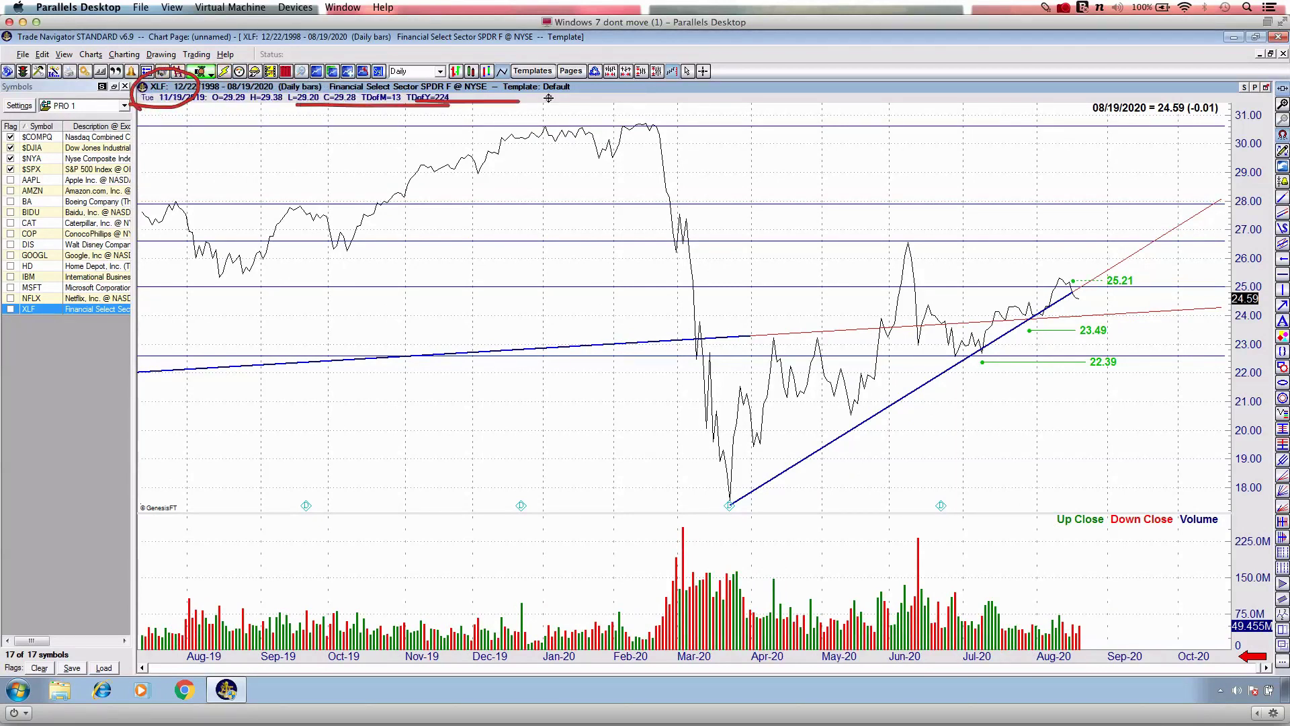
key(Escape)
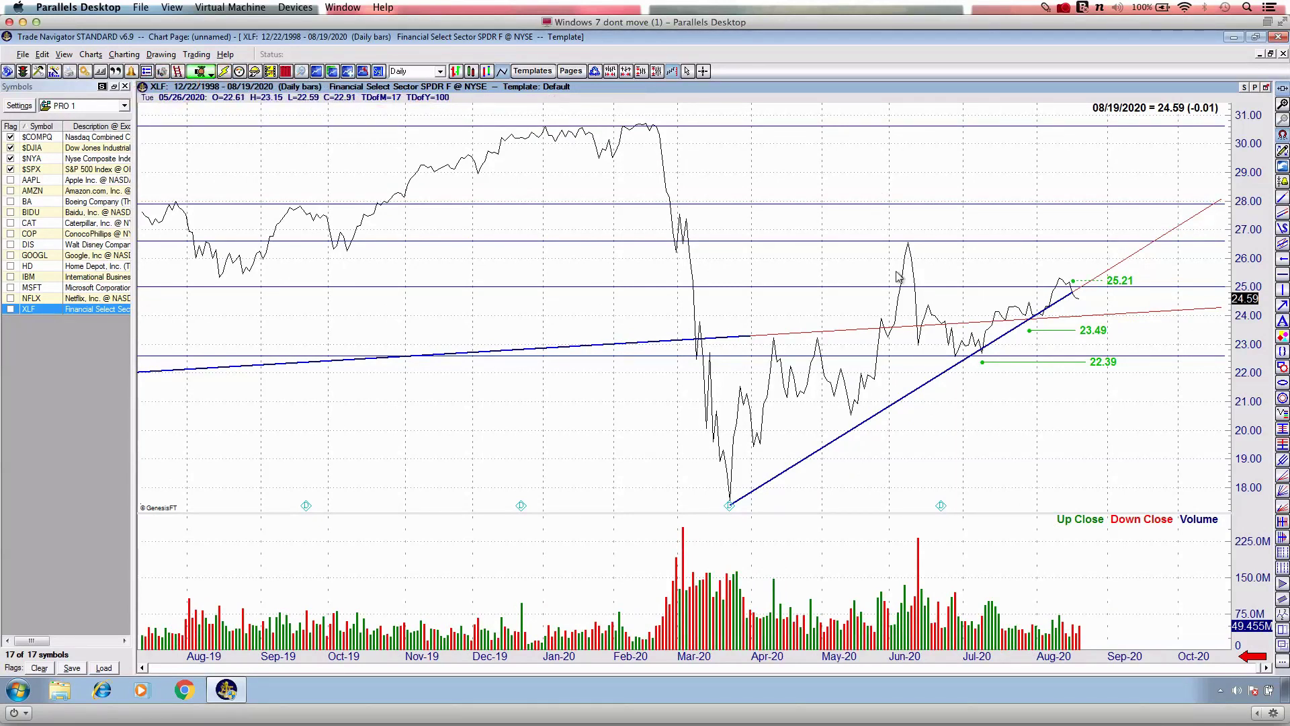
Mark XLF's March 2020 low and February 2020 high in red, and trace the crash with a V-shaped recovery arrow toward that high.
key(ctrl+Tab)
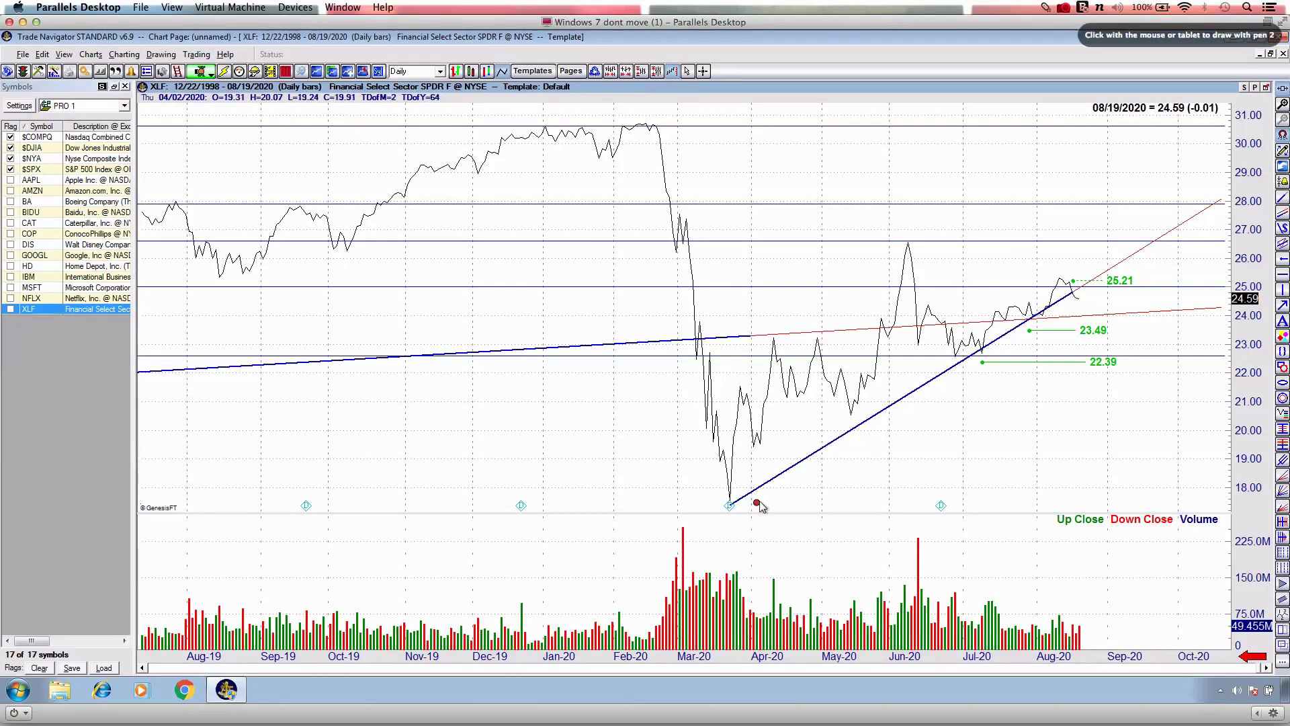
drag(690, 502, 782, 502)
drag(586, 127, 669, 125)
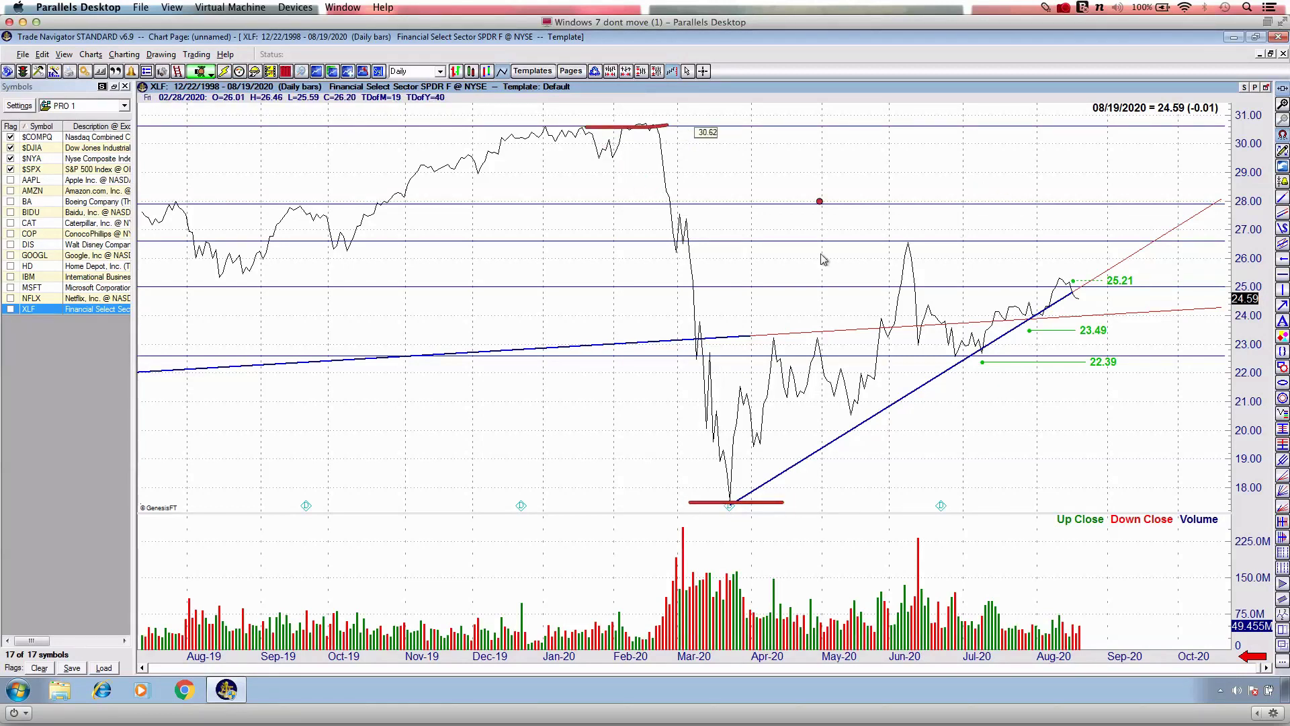
mouse_move(547, 152)
mouse_down()
mouse_move(682, 222)
mouse_move(749, 505)
mouse_move(1032, 155)
mouse_up()
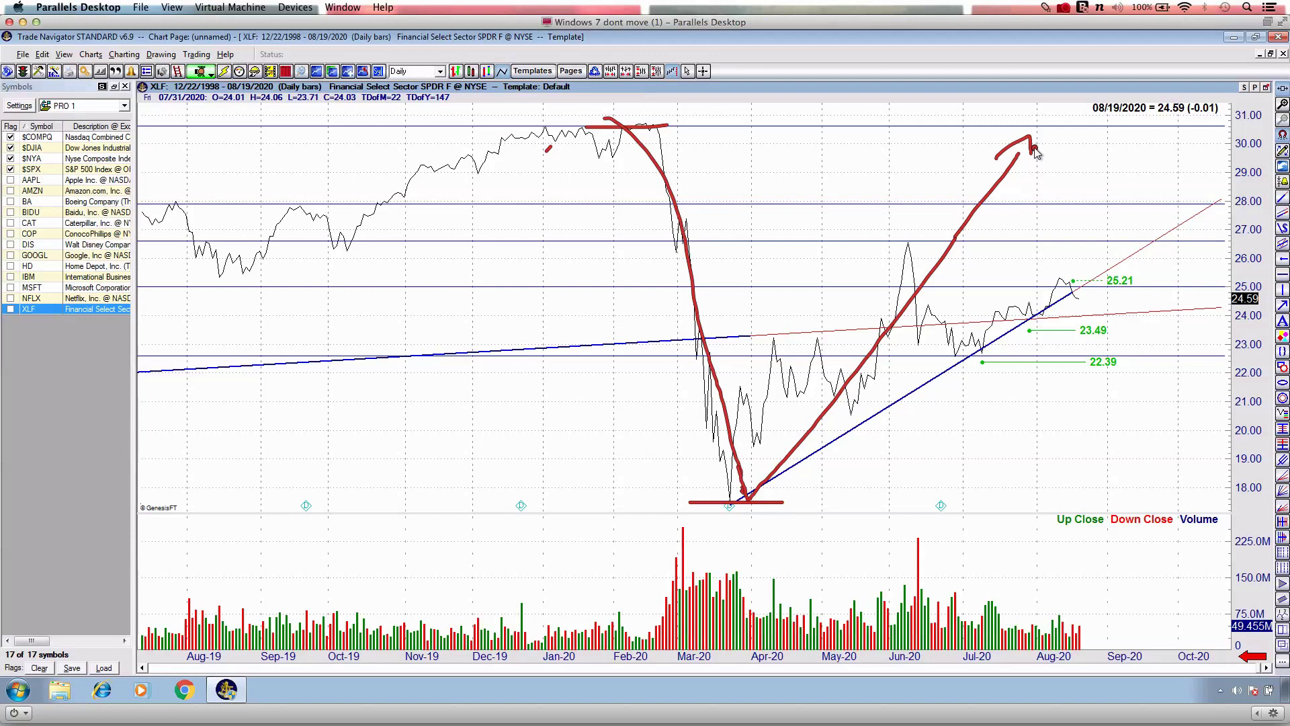
click(1043, 128)
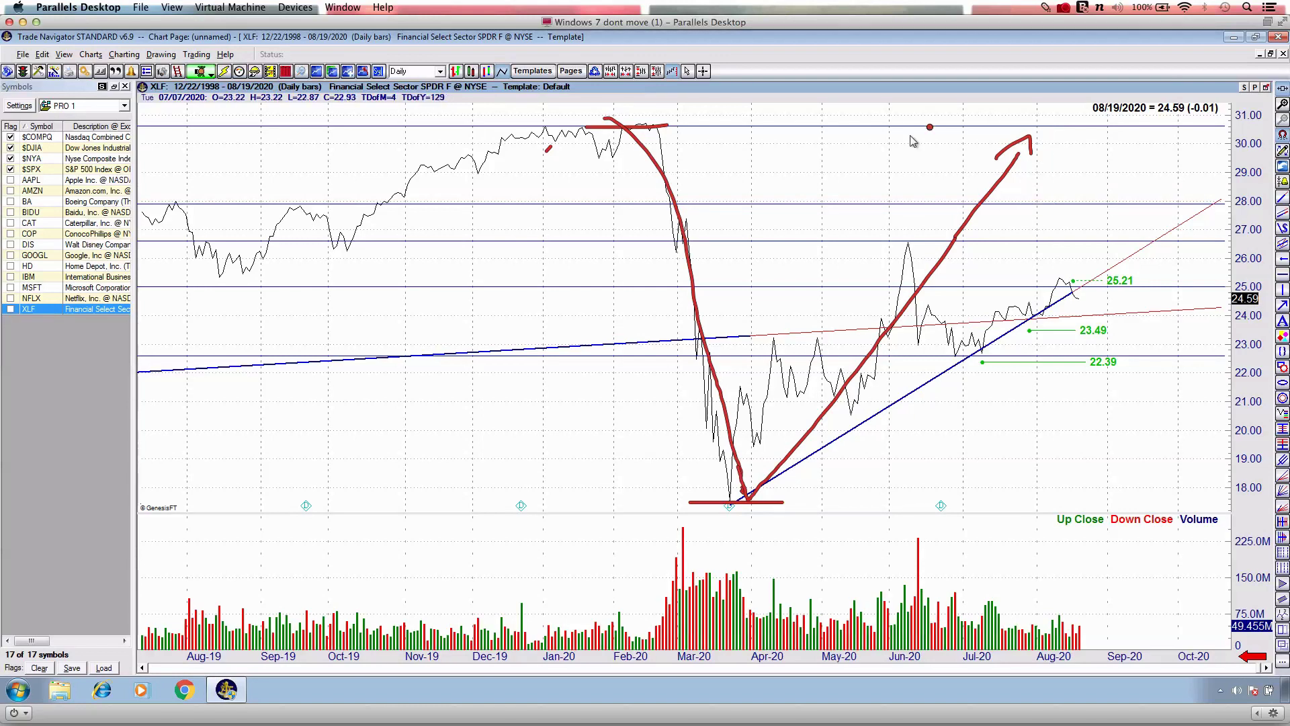
Sketch a red arrow up from XLF's August 2020 price, bracket its gap below the February high in green, and clear the marks.
mouse_move(1080, 294)
mouse_down()
mouse_move(1112, 249)
mouse_move(1129, 259)
mouse_up()
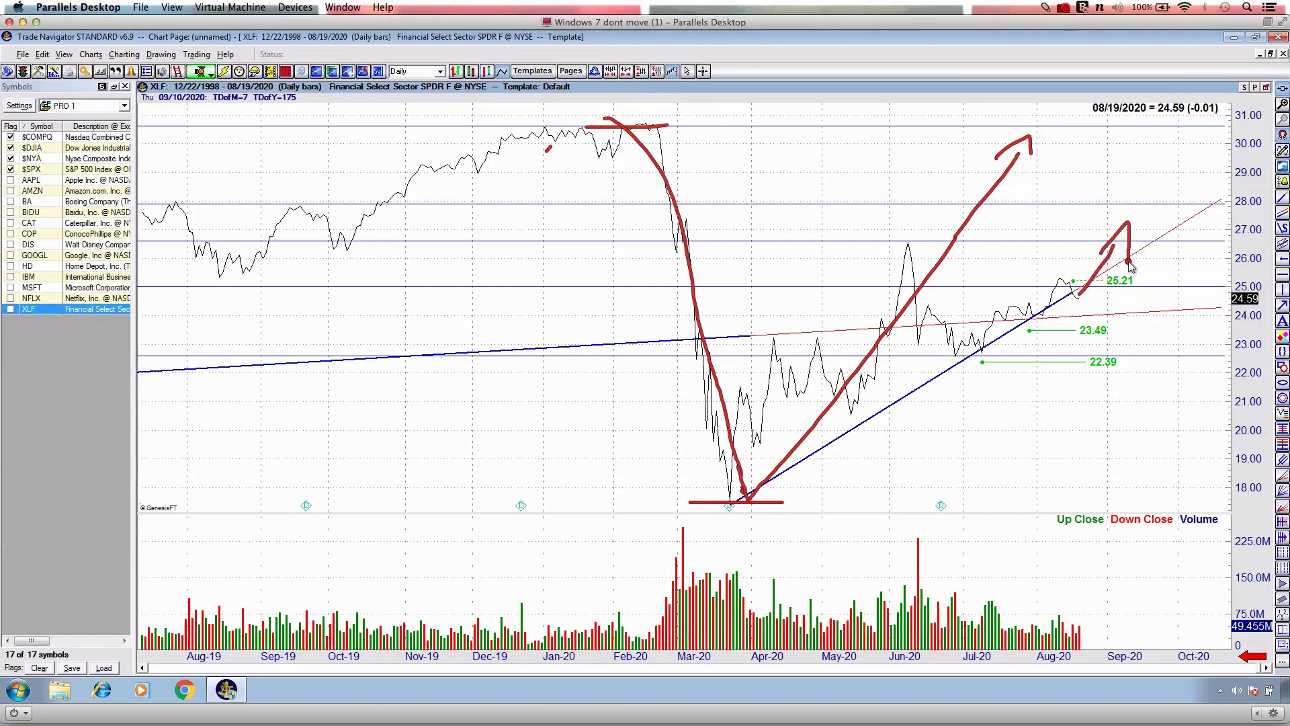
key(Escape)
key(ctrl+grave)
drag(1026, 288, 1096, 288)
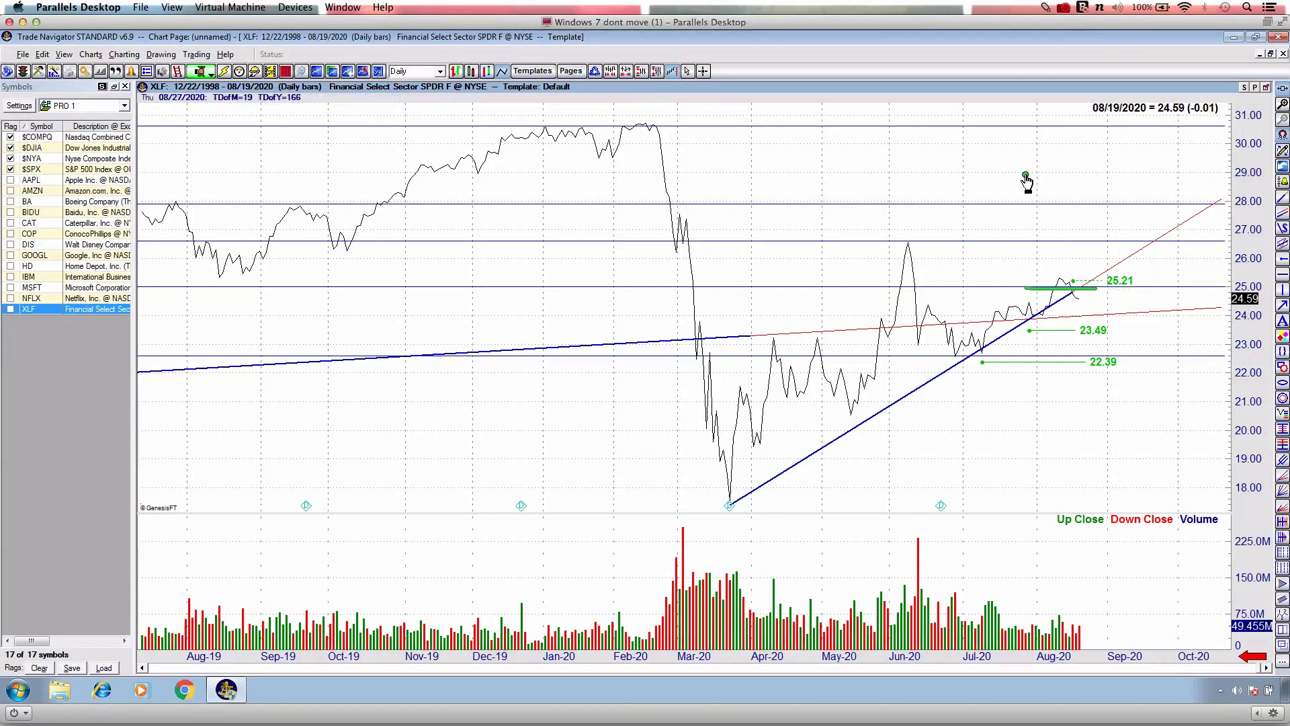
drag(1014, 126, 985, 127)
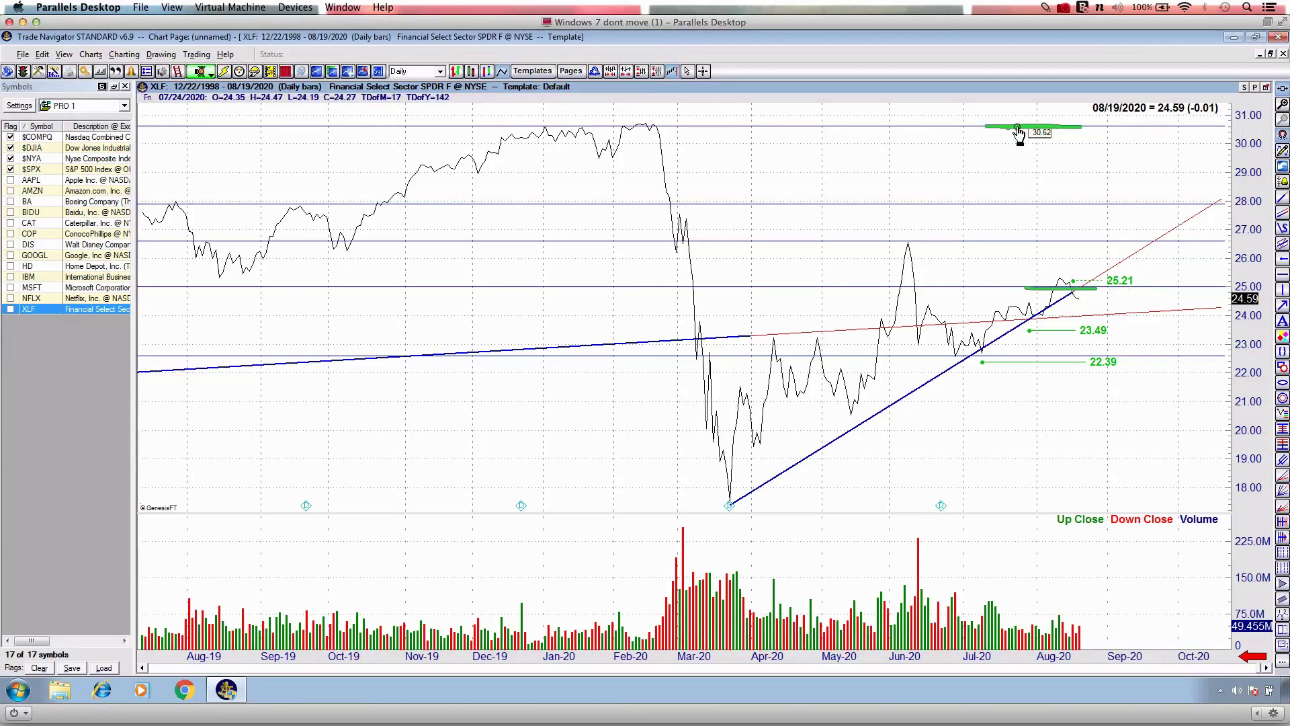
mouse_move(1111, 126)
mouse_down()
mouse_move(1102, 281)
mouse_move(1073, 280)
mouse_up()
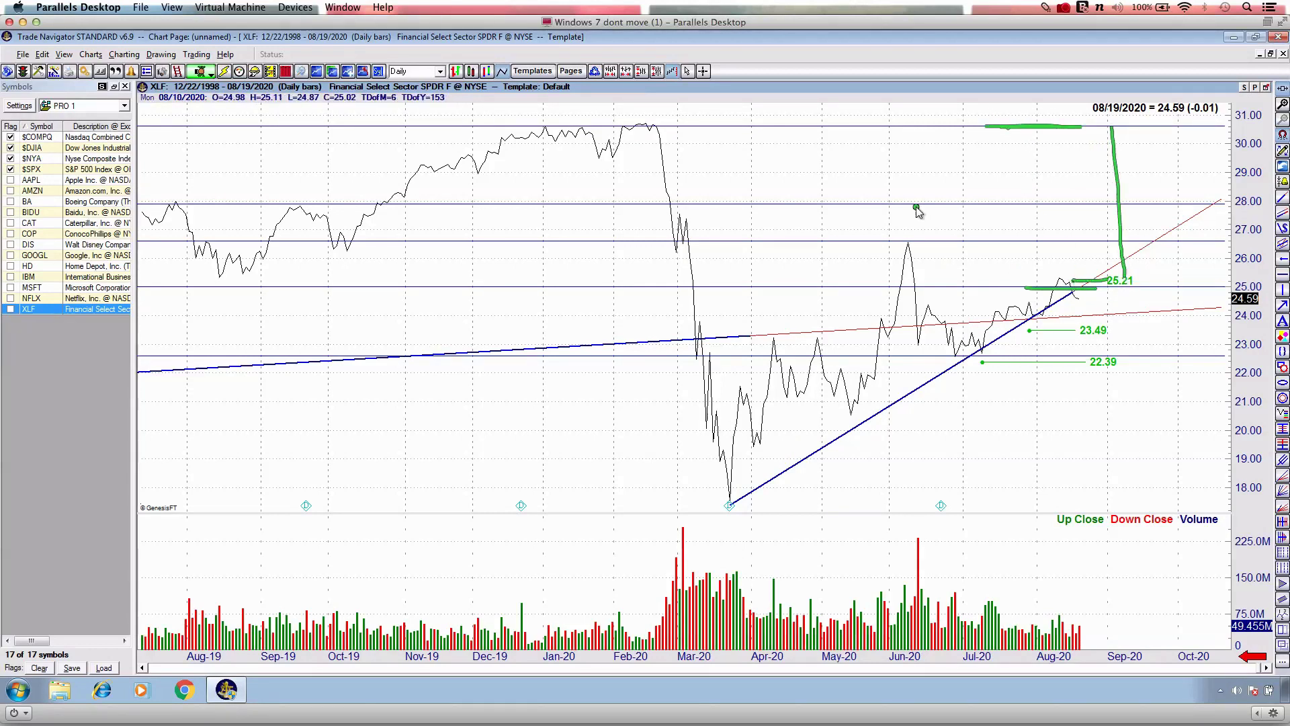
drag(544, 121, 712, 120)
key(Escape)
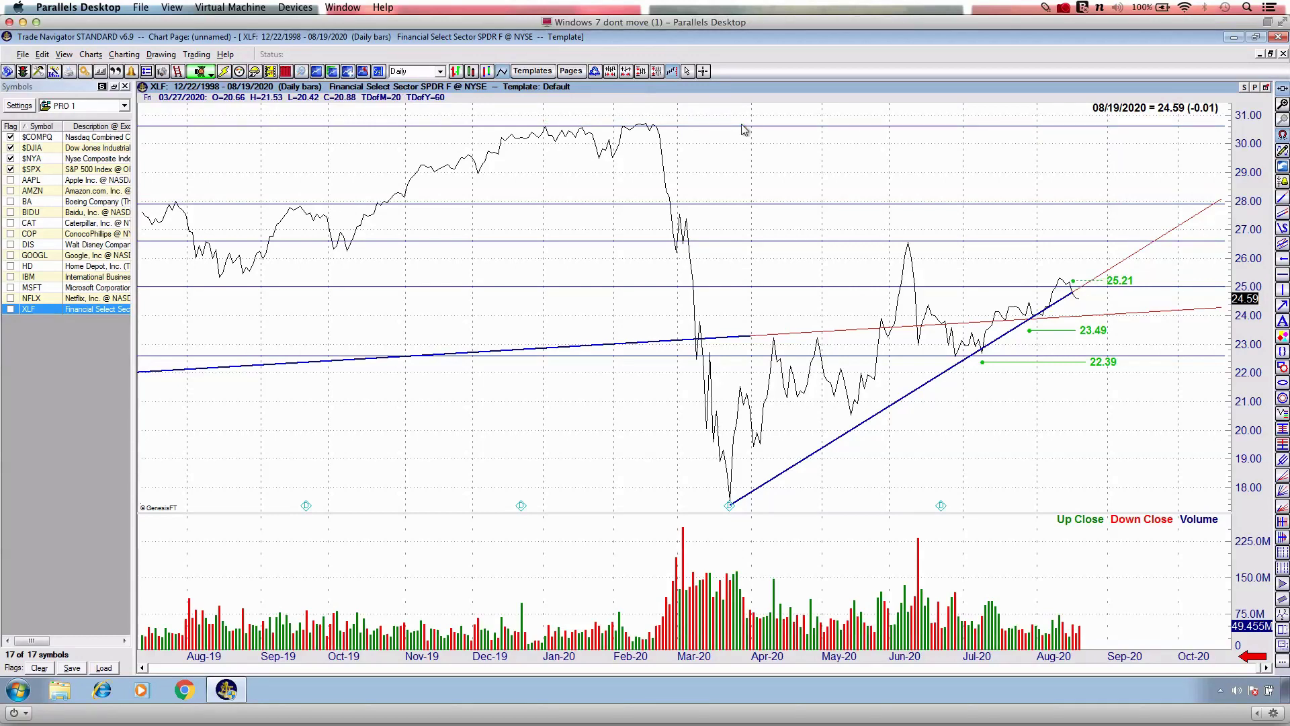
Show XLF's weekly bars back to 2005, underline the 2009 low and its year in red, trace the trendline rising from it, and clear the marks.
scroll(742, 129, down, 5)
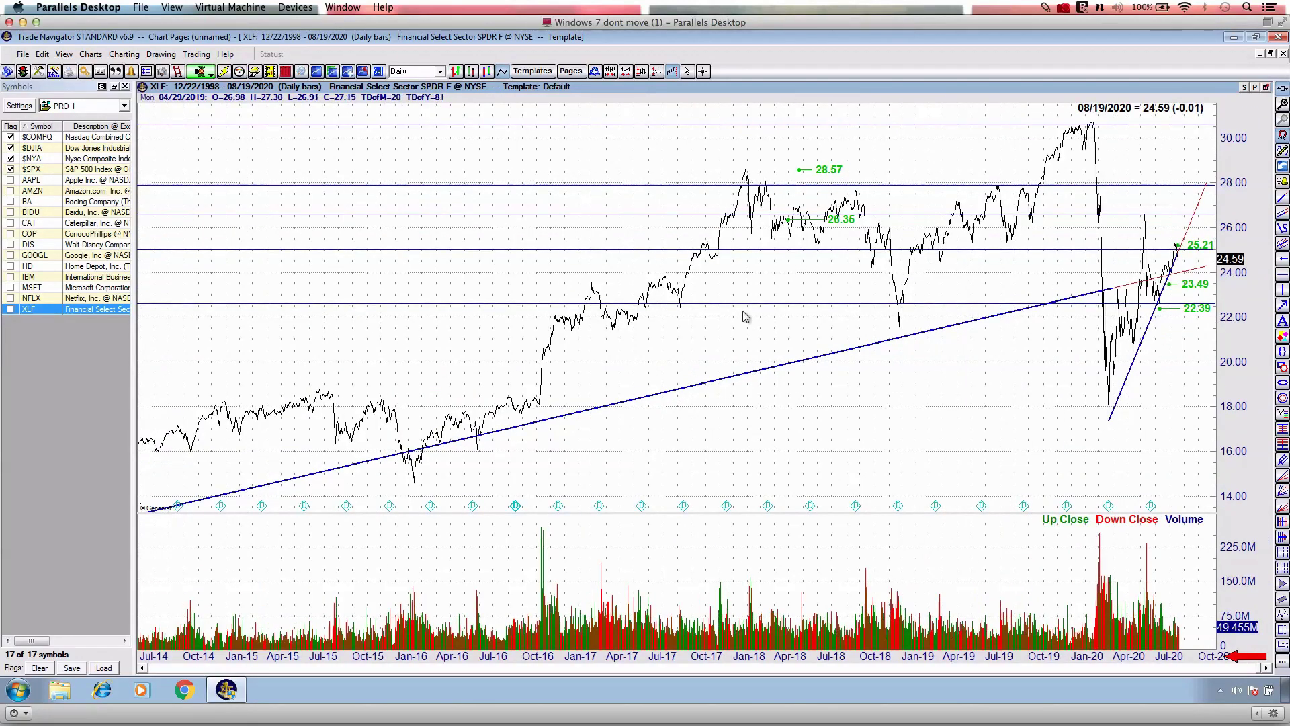
key(w)
scroll(730, 314, up, 2)
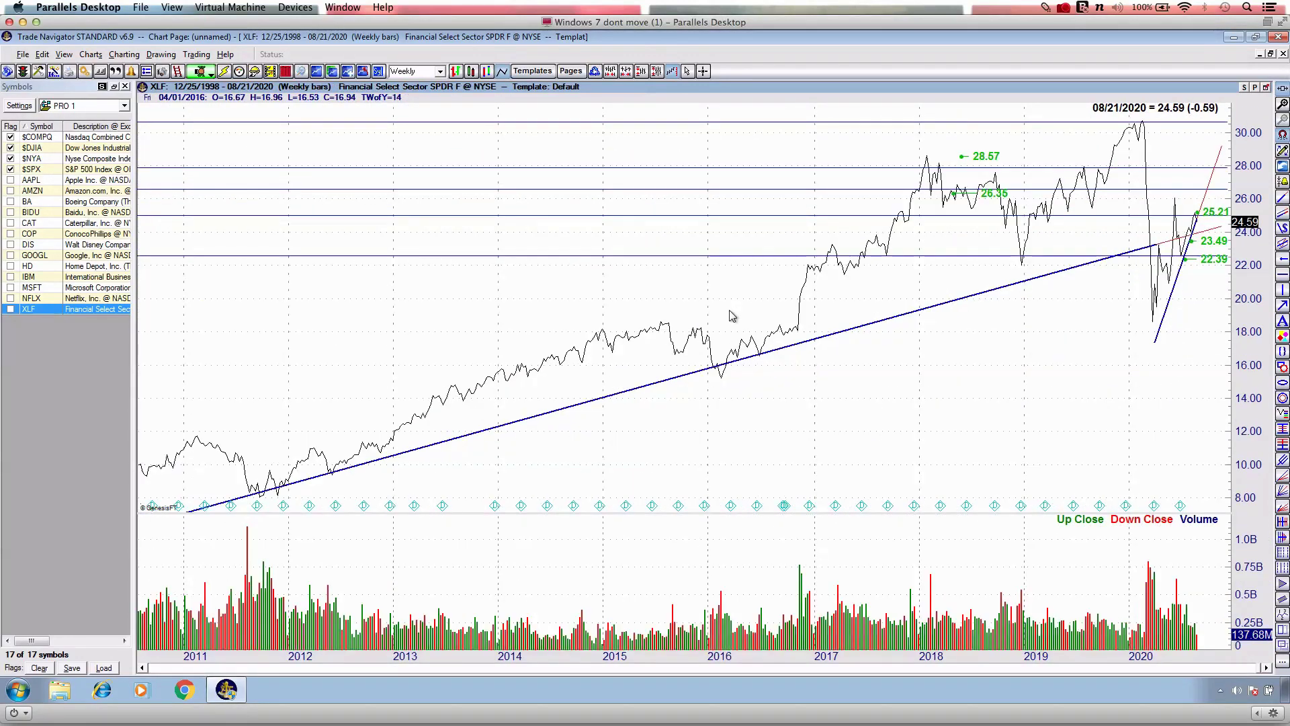
scroll(735, 294, down, 1)
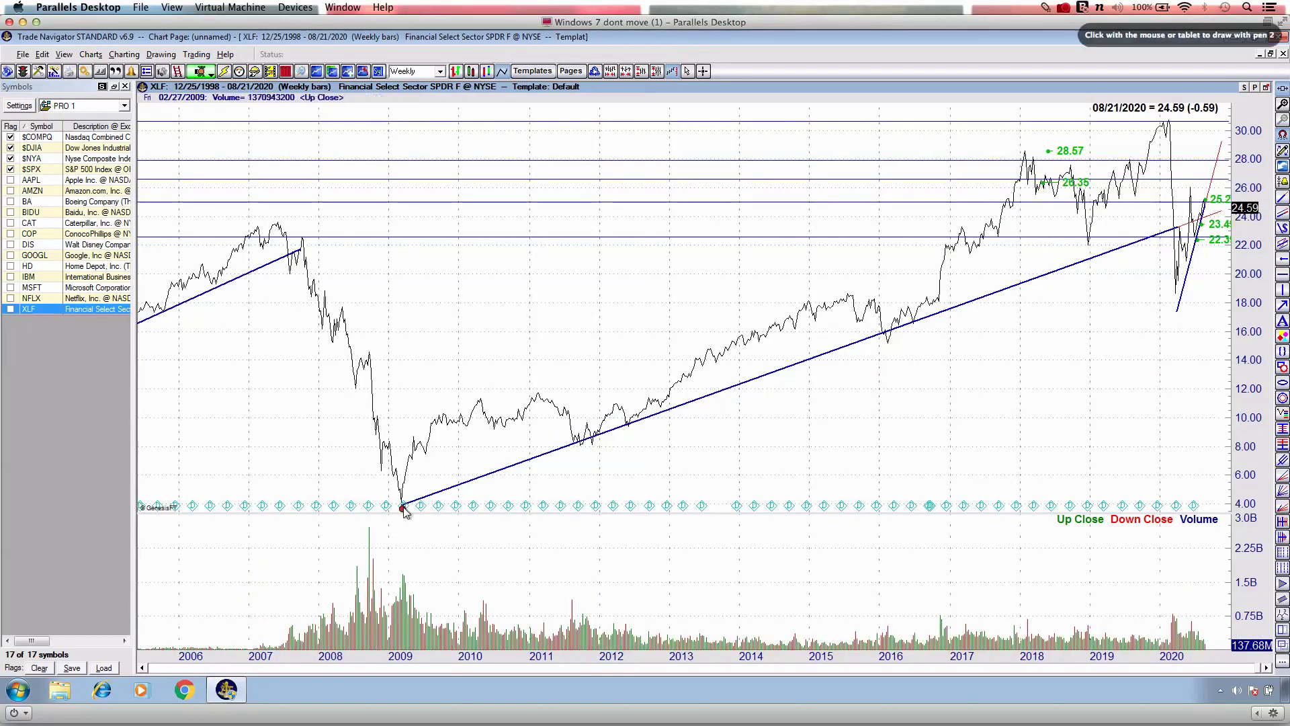
mouse_move(472, 506)
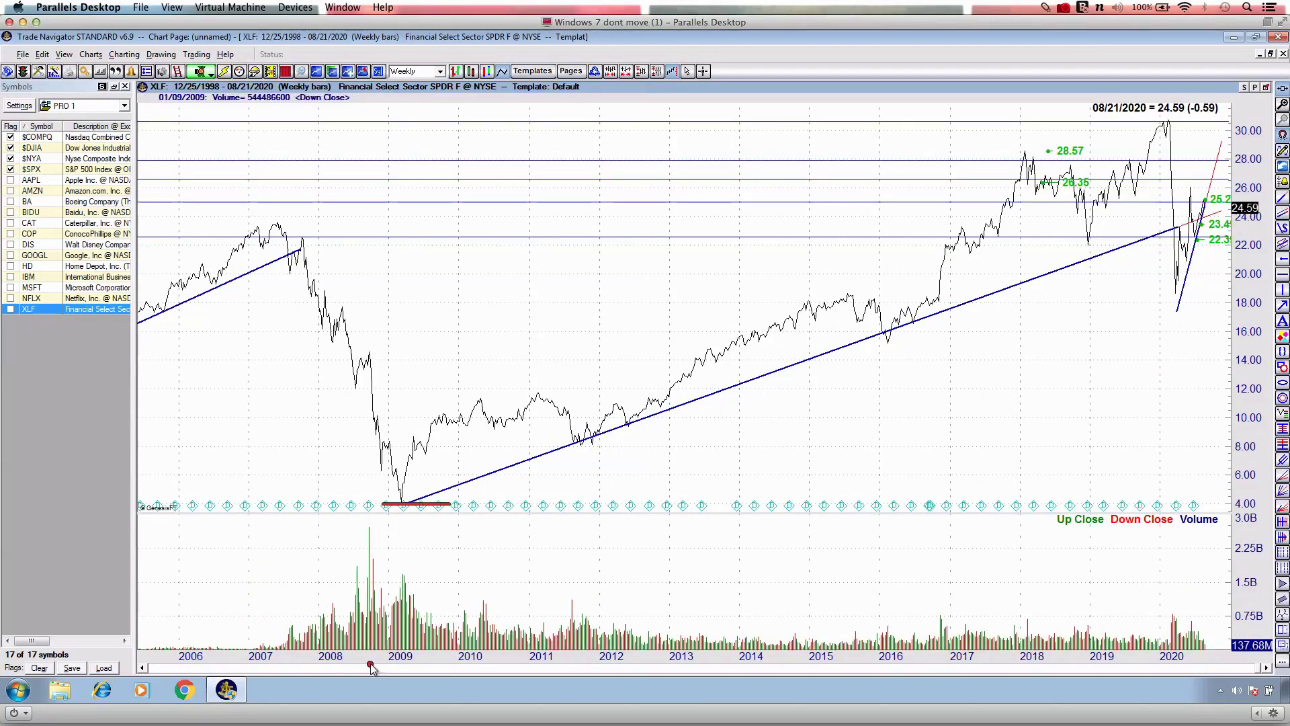
drag(368, 669, 476, 669)
mouse_move(439, 498)
mouse_down()
mouse_move(655, 407)
mouse_move(1141, 240)
mouse_move(1155, 249)
mouse_up()
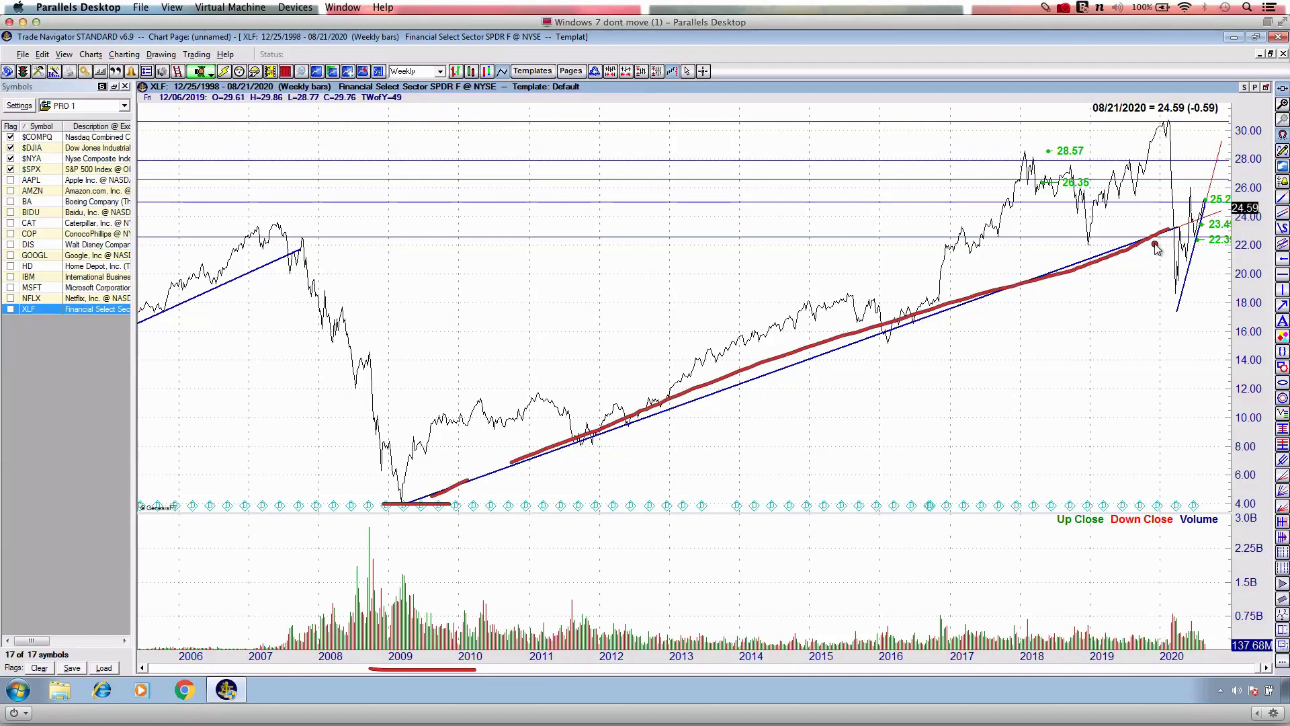
key(Escape)
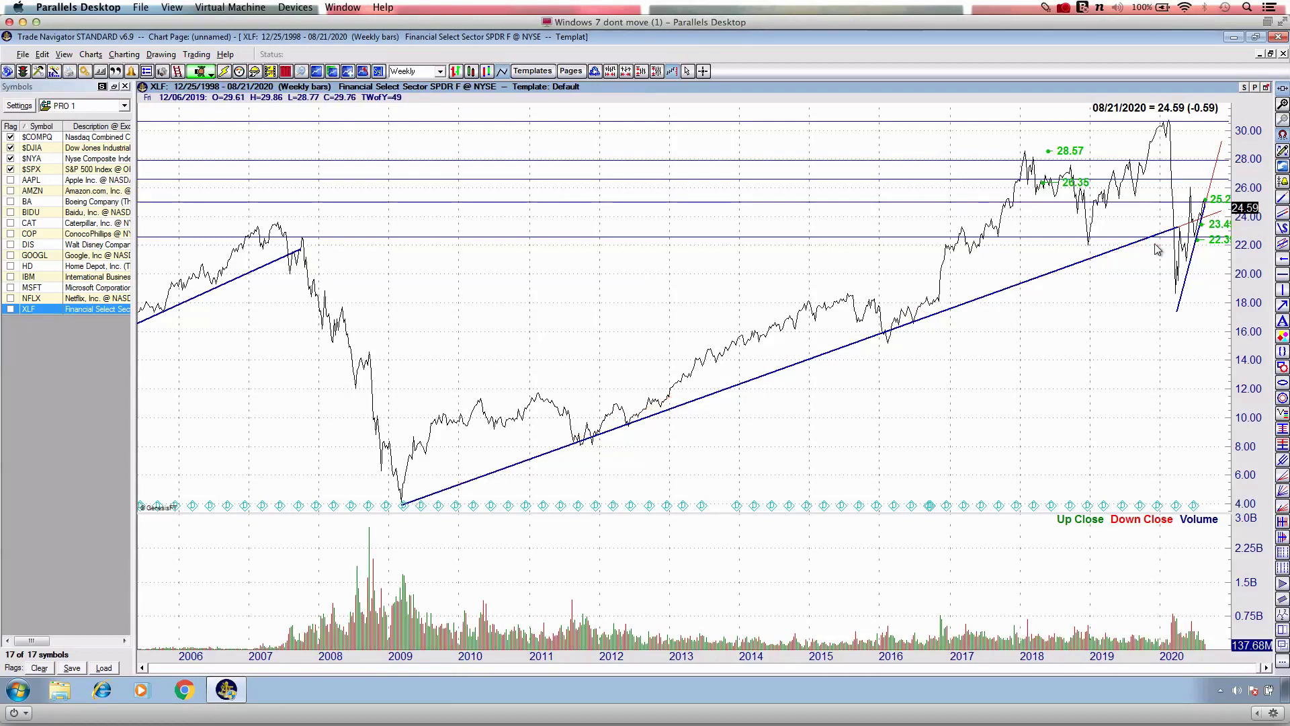
Underline XLF's March 2020 low in red on a closer weekly view of 2015 to 2020.
scroll(1158, 249, up, 3)
key(ctrl+shift+d)
drag(1094, 389, 1136, 387)
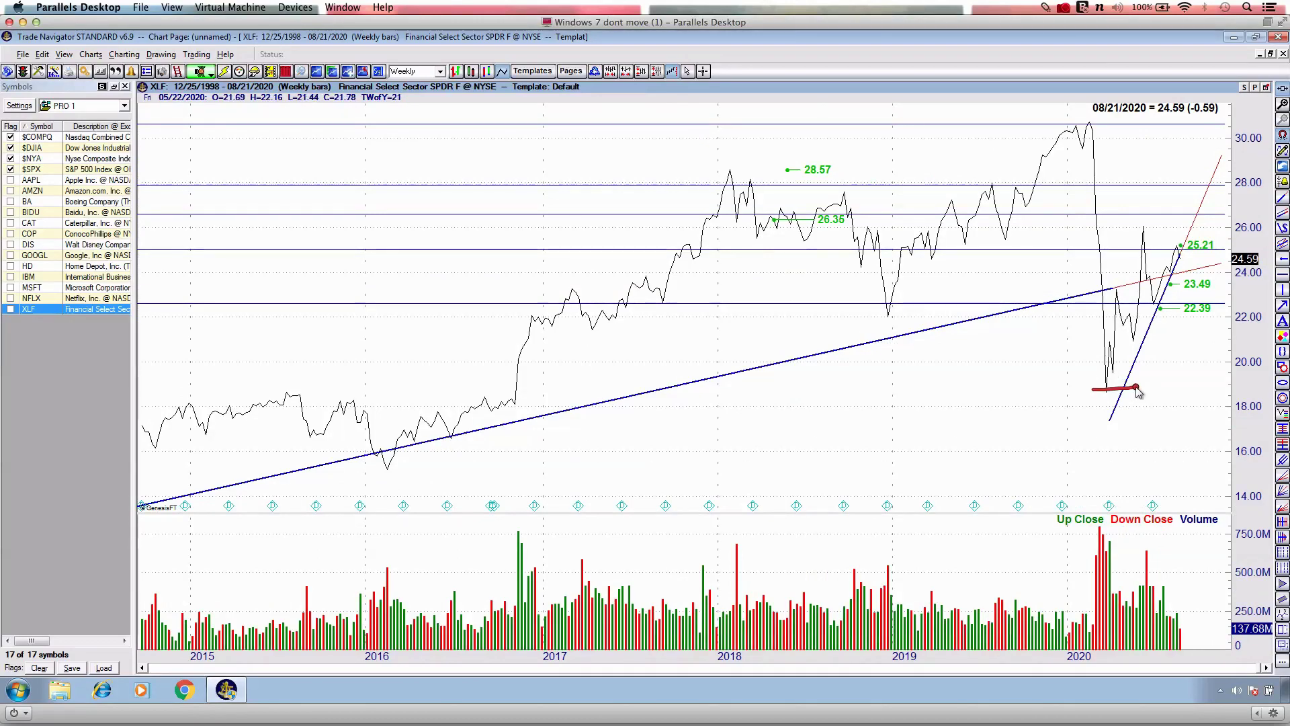
Show XLF as daily candlesticks back to February 2020 and trace the trendline rising from the March low in red.
key(d)
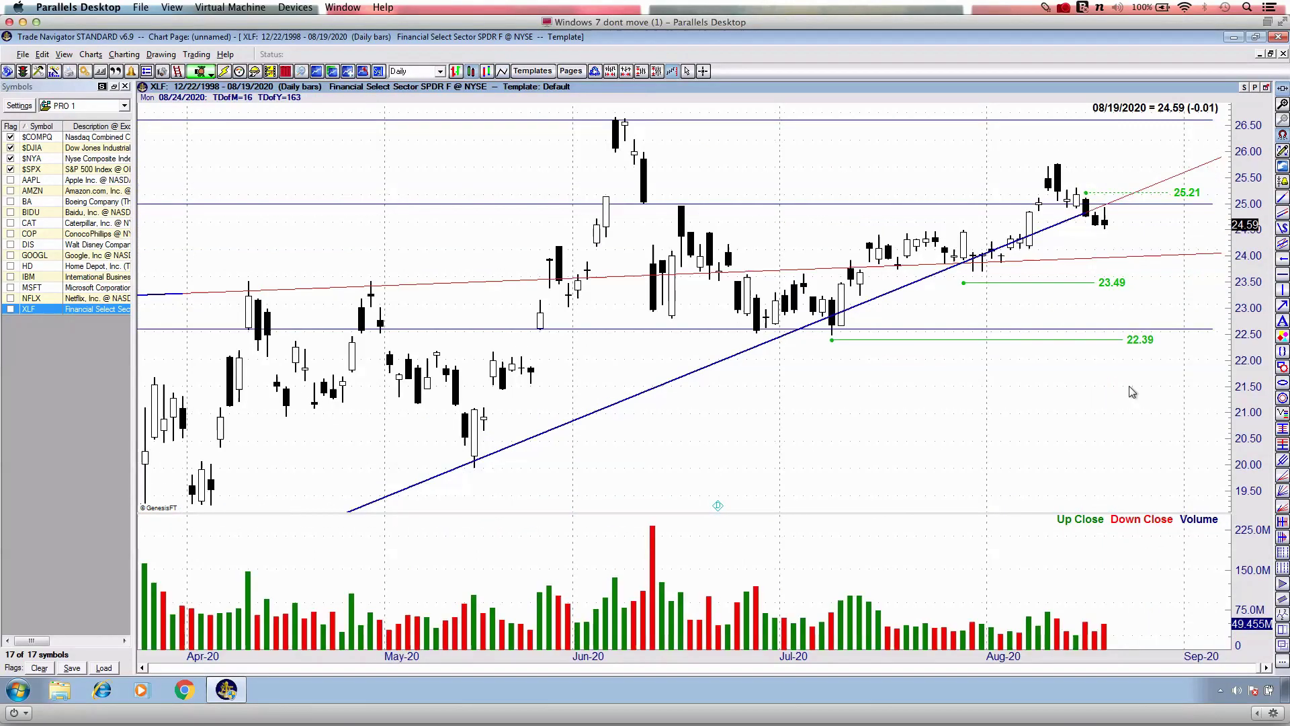
scroll(862, 178, down, 2)
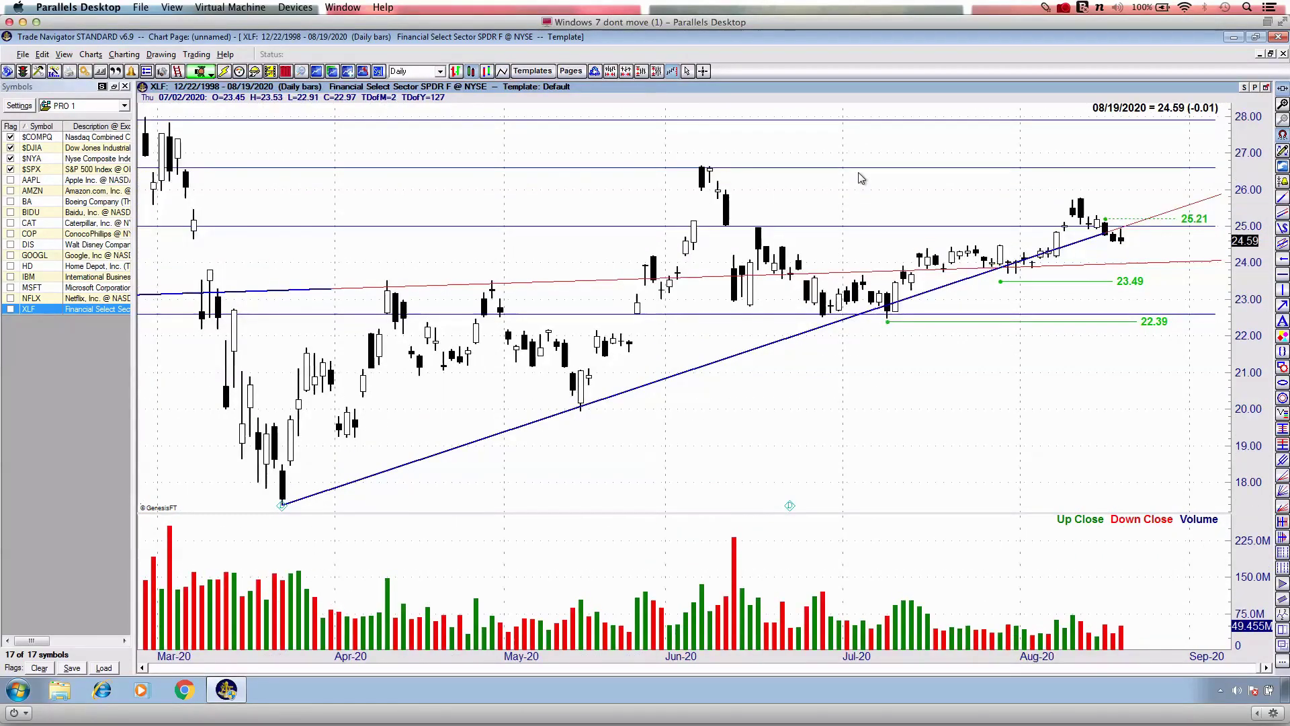
key(ctrl+2)
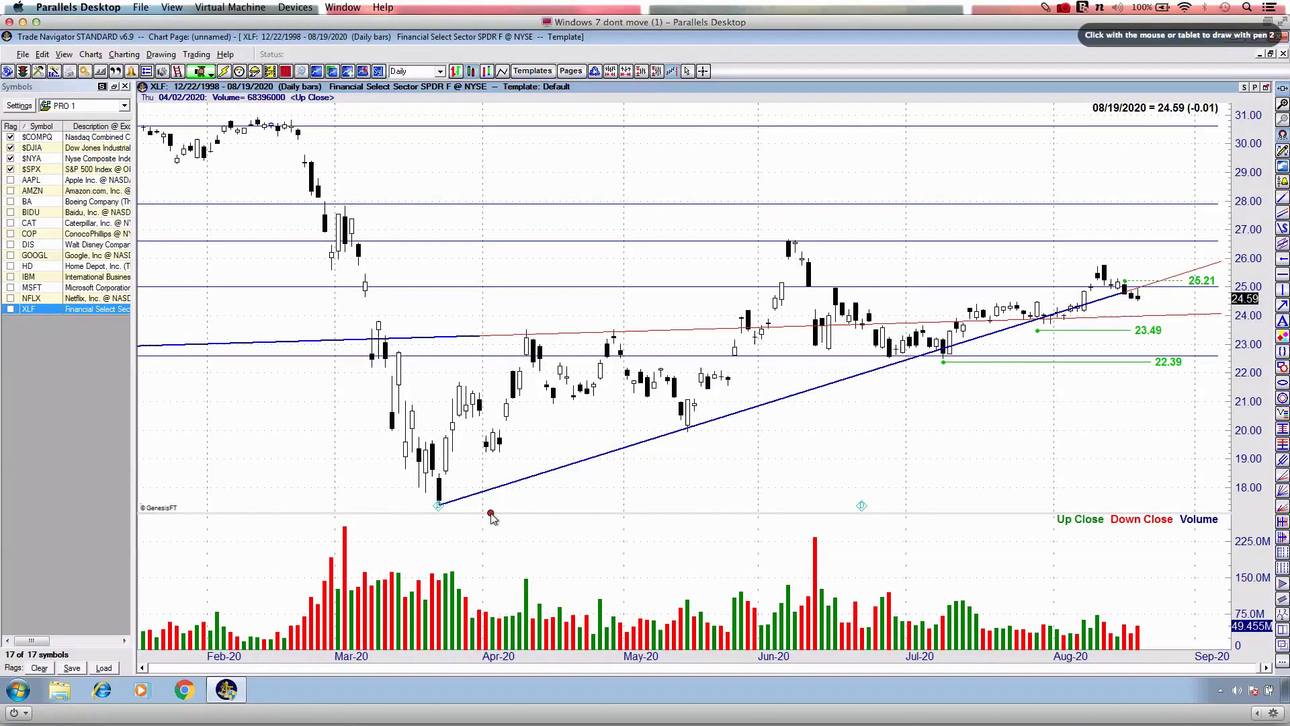
drag(471, 497, 983, 336)
Trace the long-term trendline in red from late January to early April 2020, and clear the strokes.
key(2)
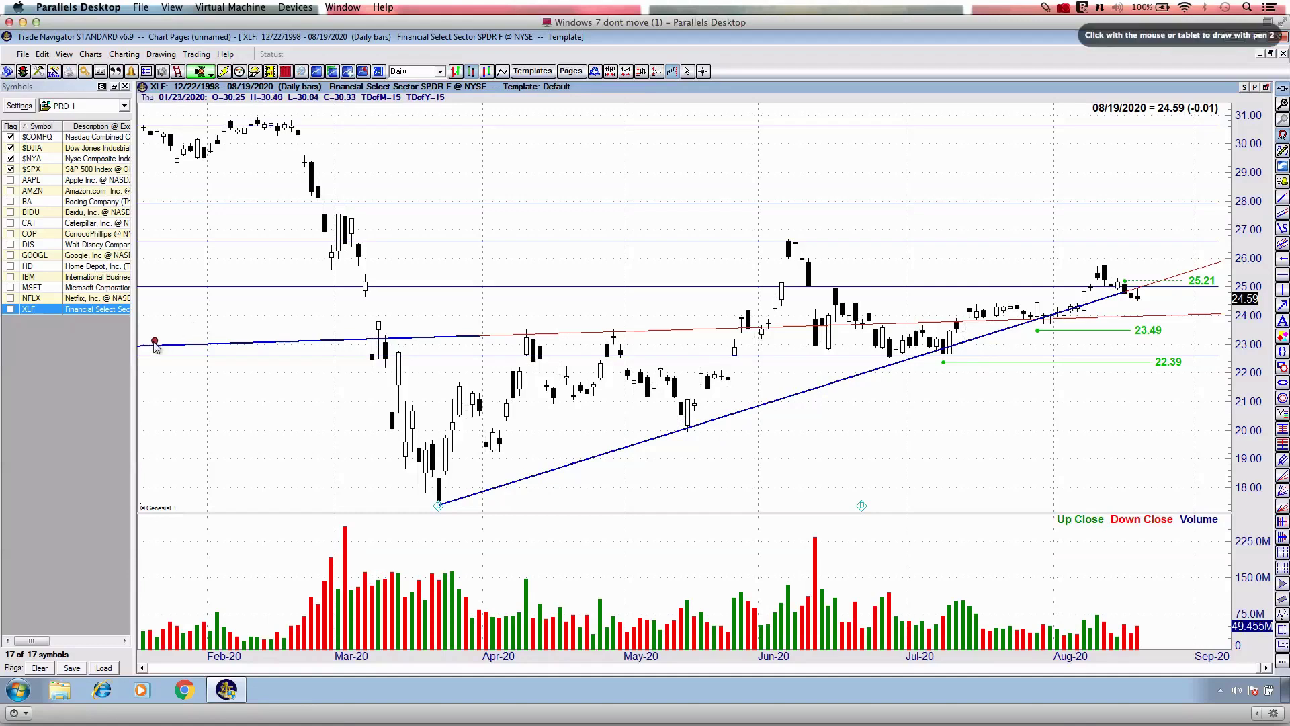
drag(203, 341, 468, 336)
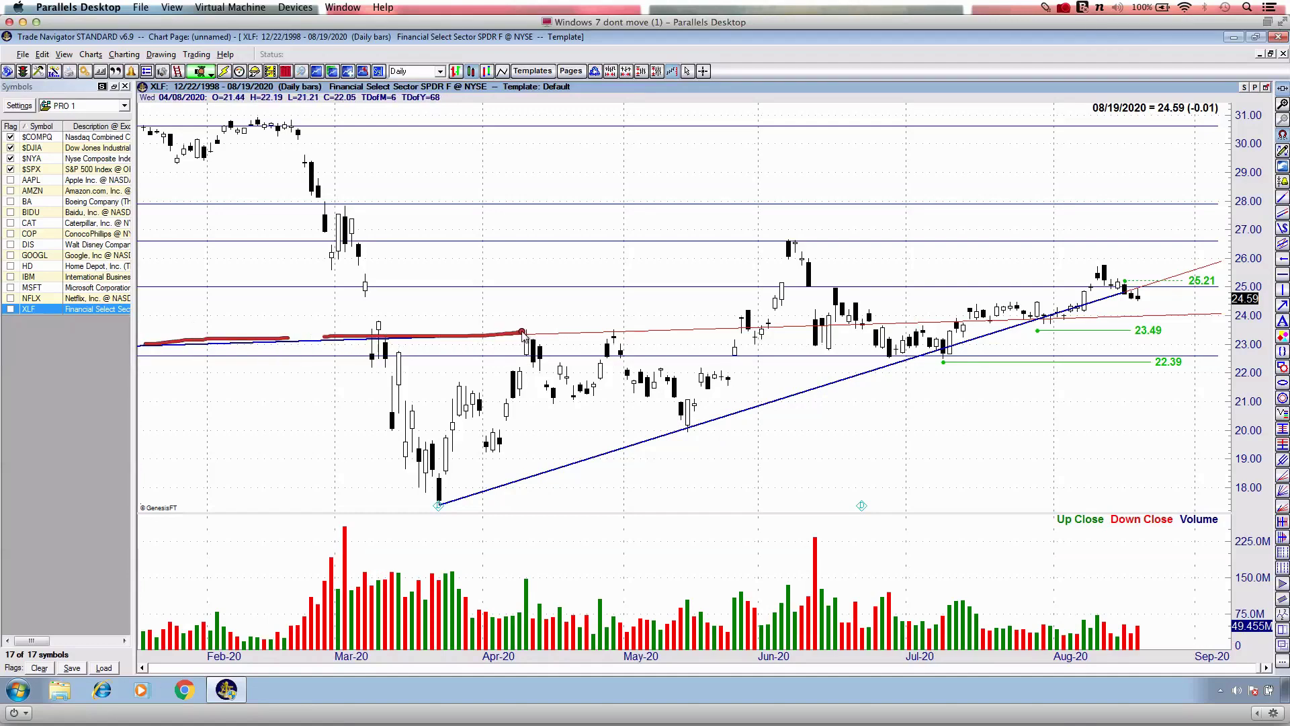
key(Escape)
Mark in green where price meets the extended long-term trendline from April to August 2020, and circle the June to August trading range.
key(1)
mouse_move(375, 343)
mouse_down()
mouse_move(458, 341)
mouse_move(453, 353)
mouse_move(622, 329)
mouse_up()
key(3)
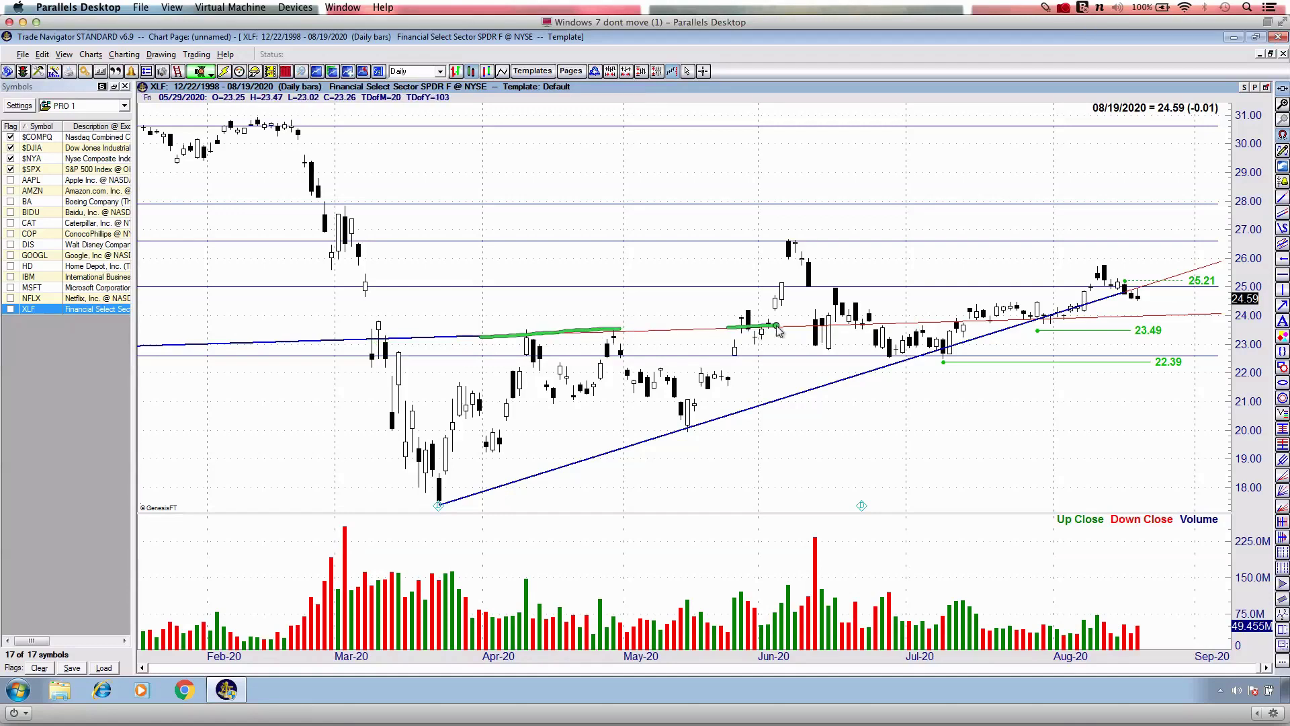
drag(778, 327, 863, 325)
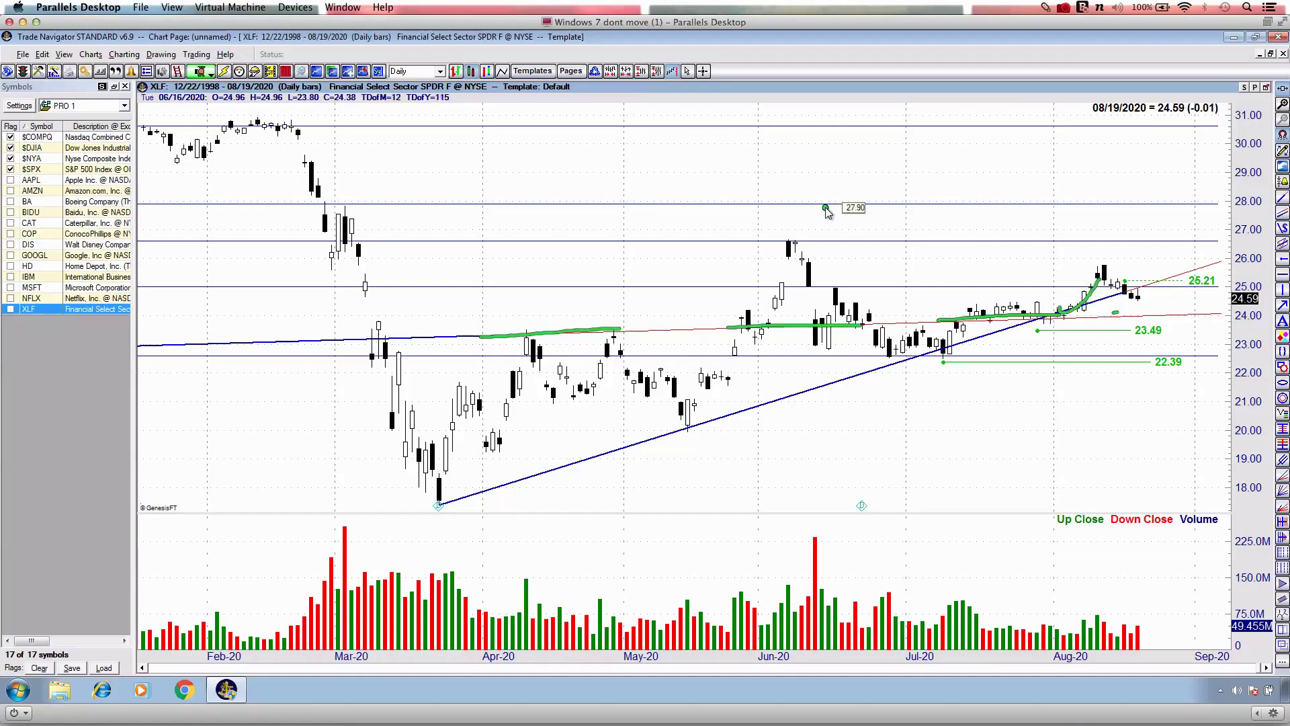
mouse_move(1083, 219)
mouse_down()
mouse_move(731, 203)
mouse_move(797, 417)
mouse_up()
drag(1218, 311, 992, 205)
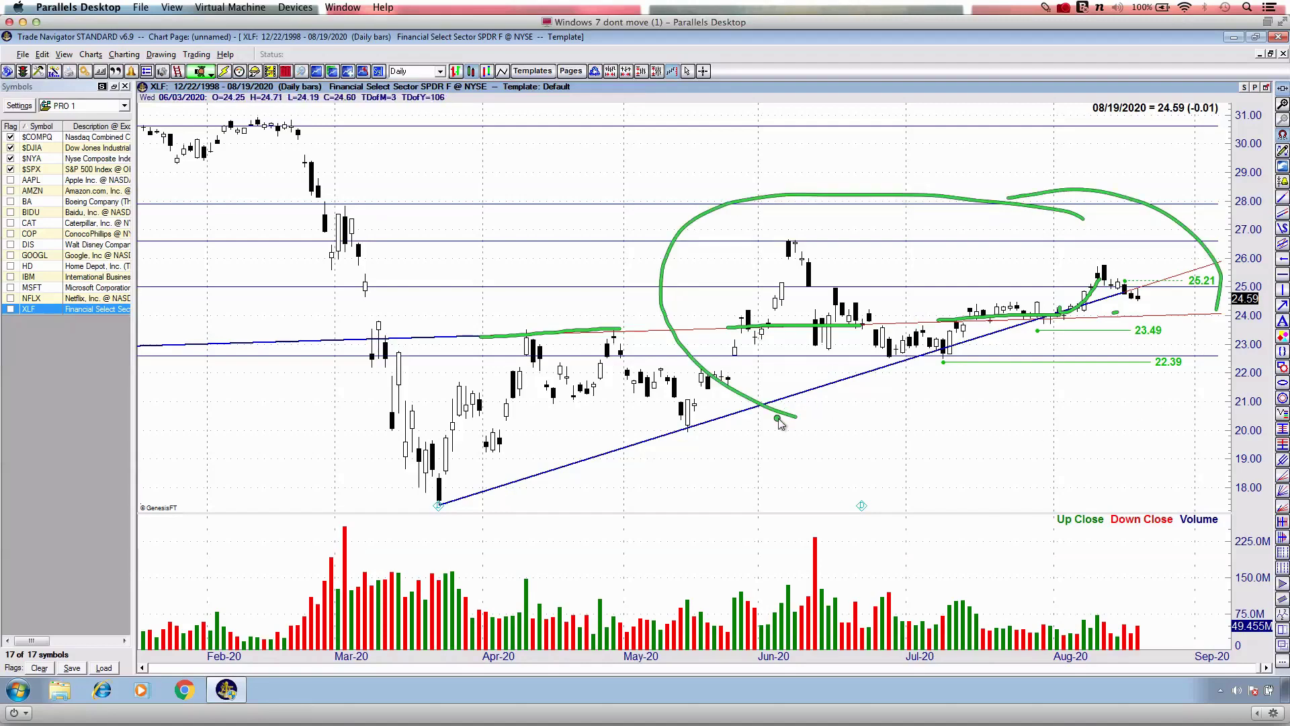
Trace XLF's crash and recovery from February to August 2020 in red, add a downward arrow from the latest price, and clear the marks.
key(2)
mouse_move(239, 150)
mouse_down()
mouse_move(377, 501)
mouse_move(740, 366)
mouse_move(908, 324)
mouse_move(1166, 287)
mouse_up()
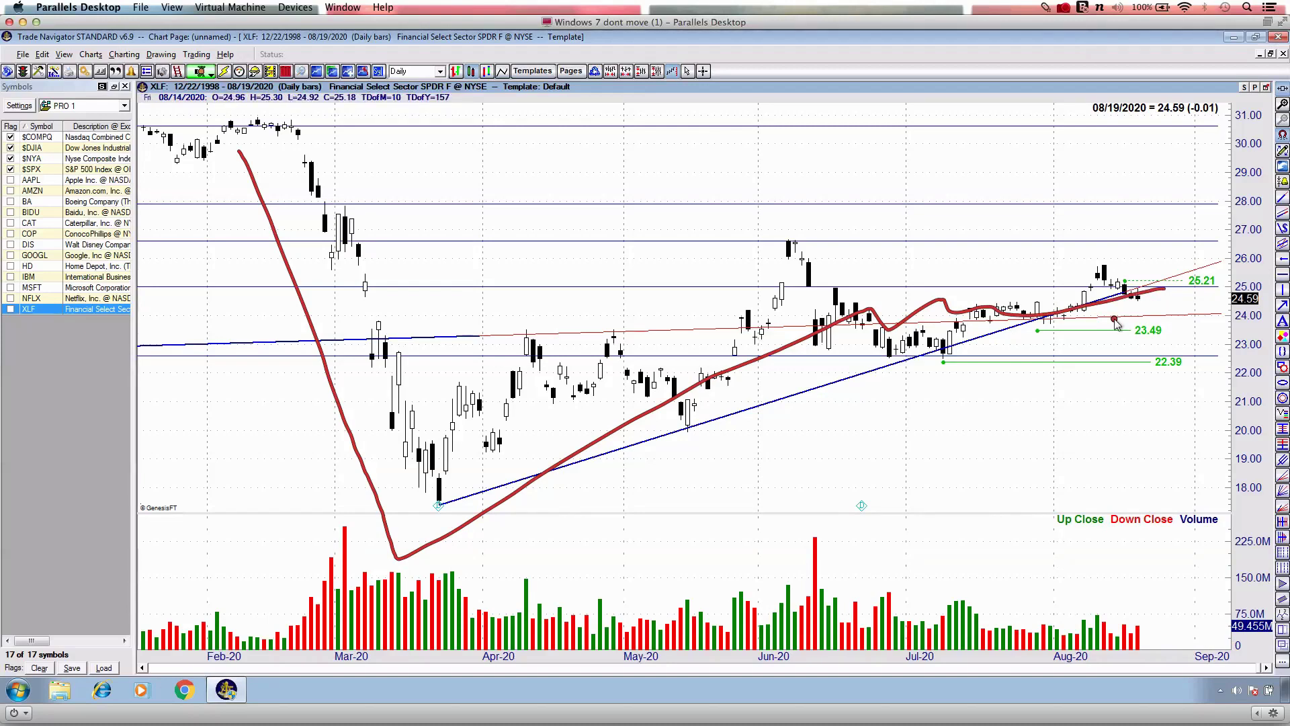
drag(1162, 289, 1169, 435)
drag(1136, 415, 1201, 366)
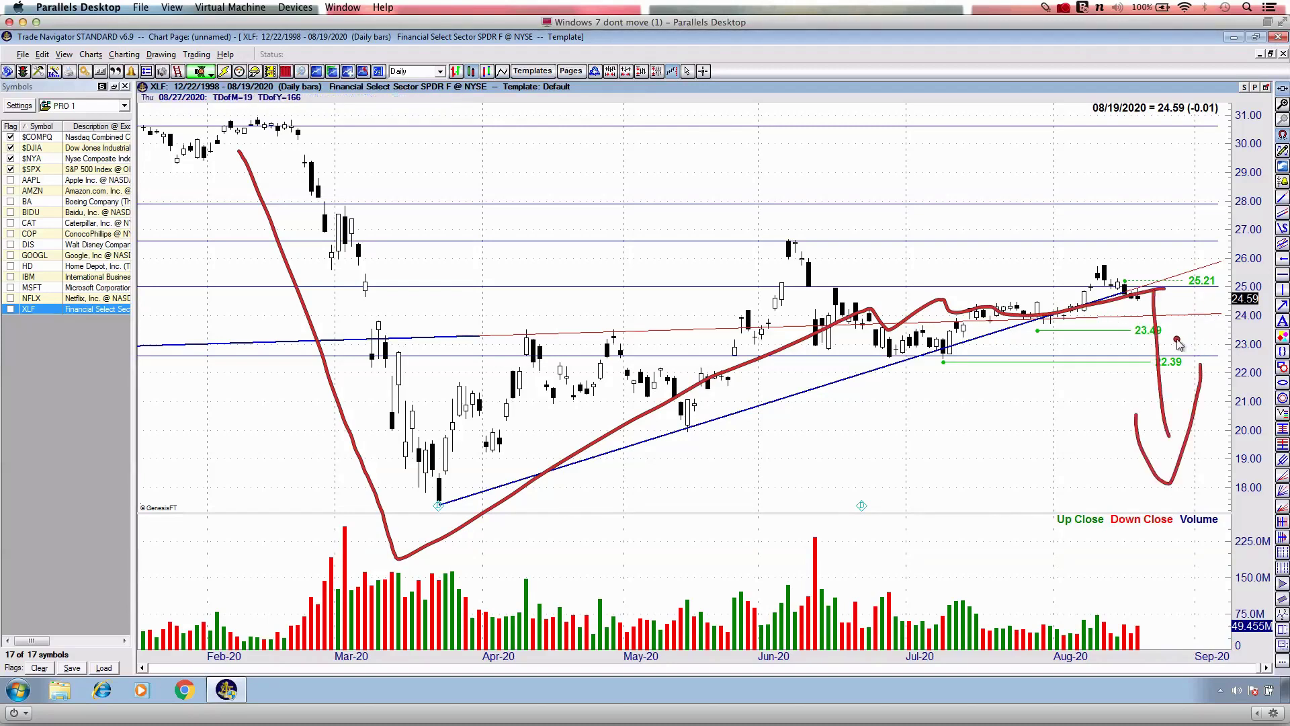
key(Escape)
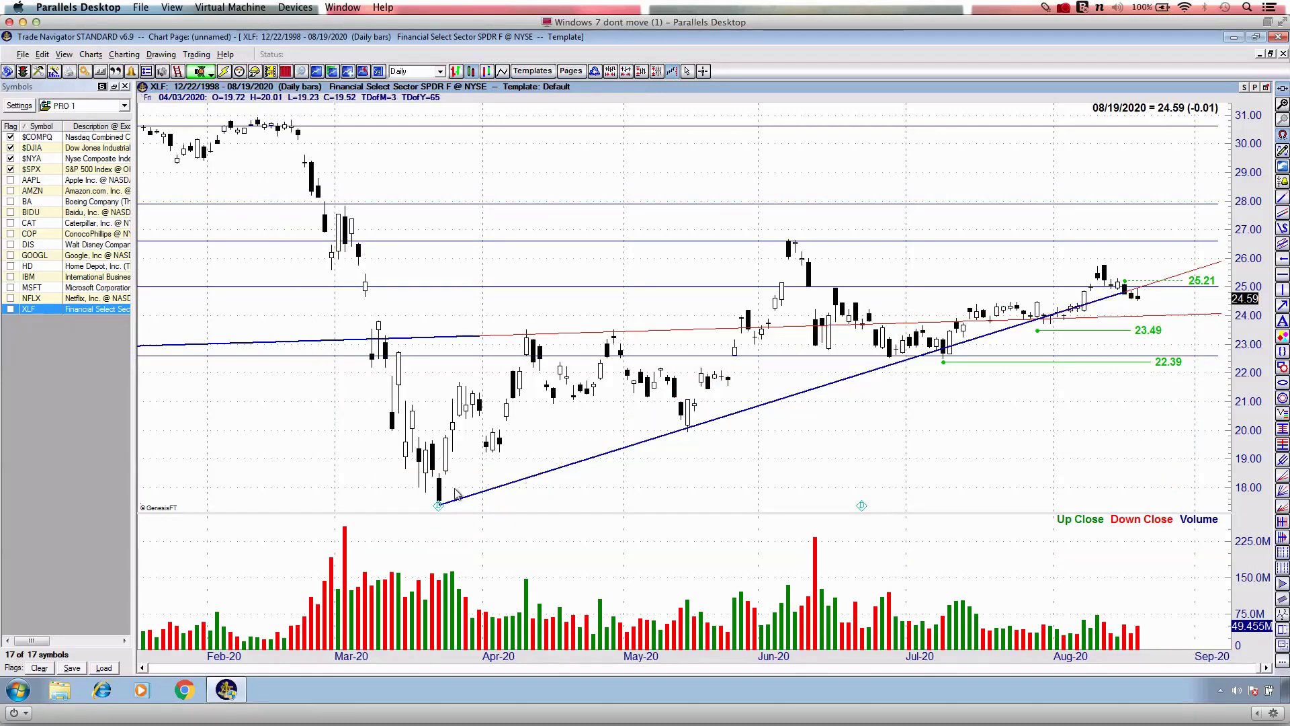
Underline the March, May, July and August 2020 levels along the rising trendline in red, arc over the August high, and clear the marks.
drag(420, 501, 475, 501)
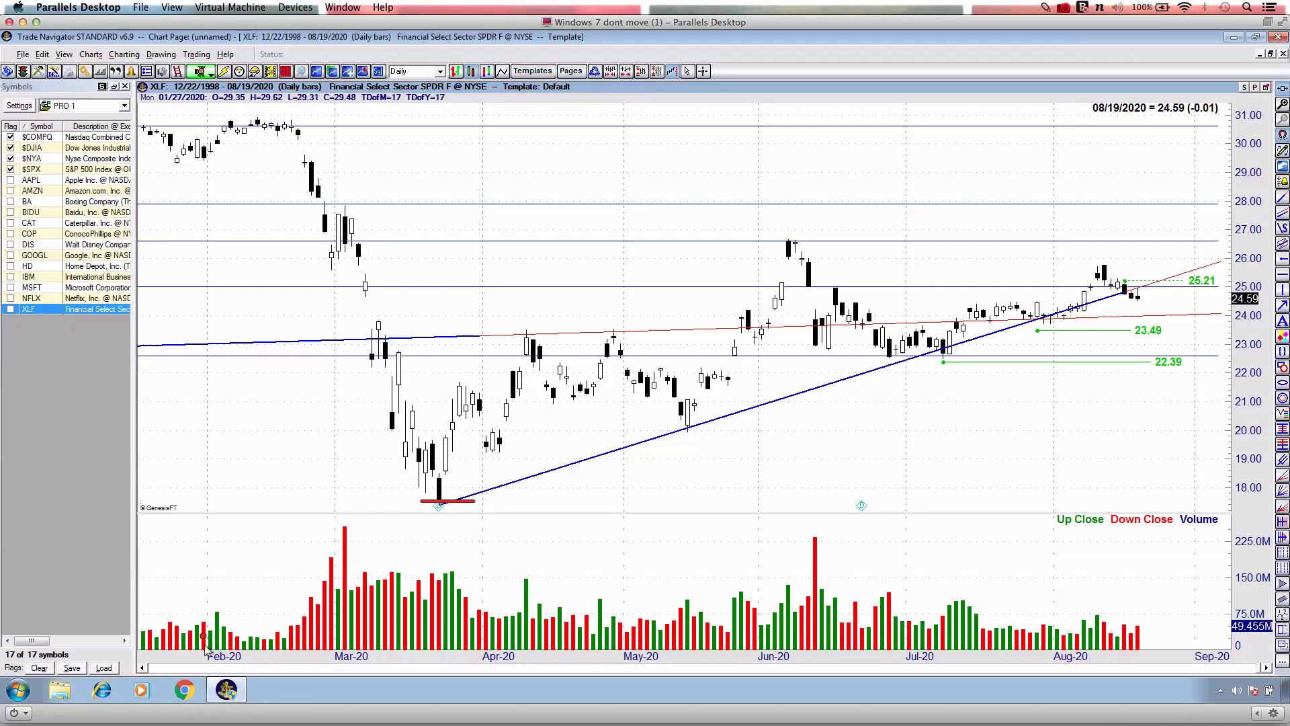
drag(187, 670, 254, 672)
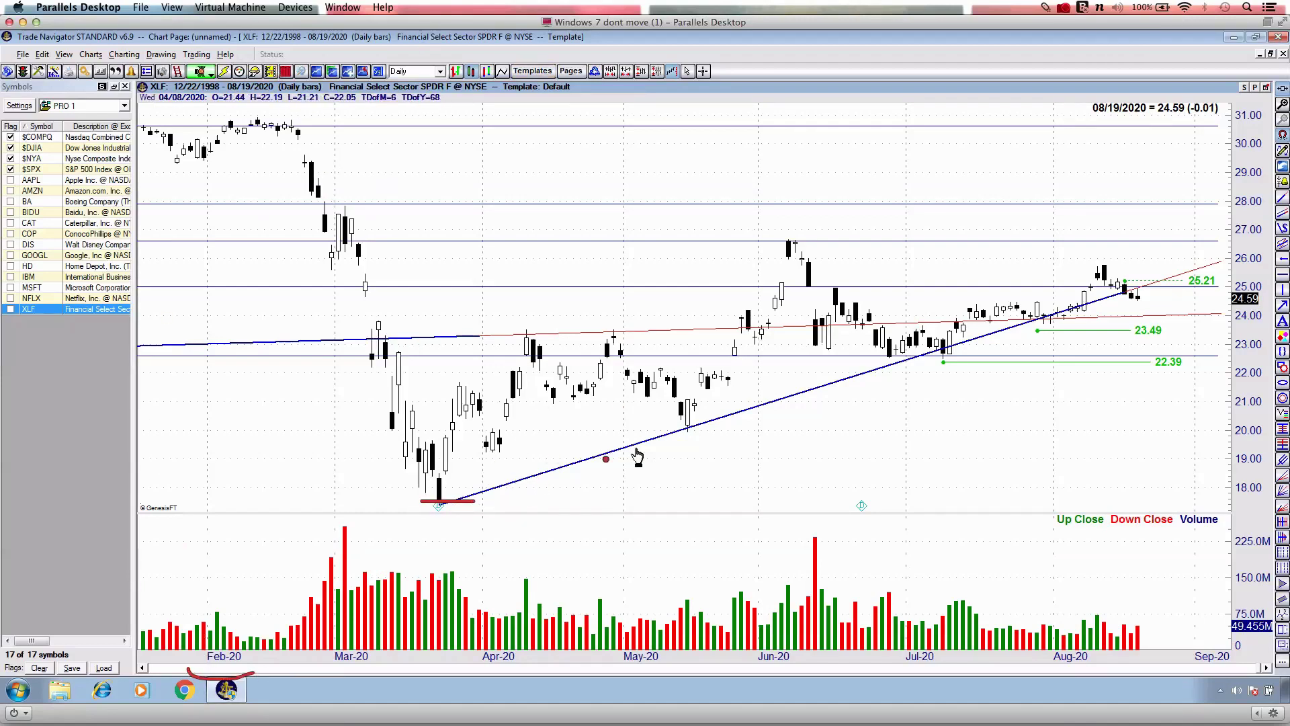
drag(657, 420, 714, 421)
drag(888, 359, 985, 350)
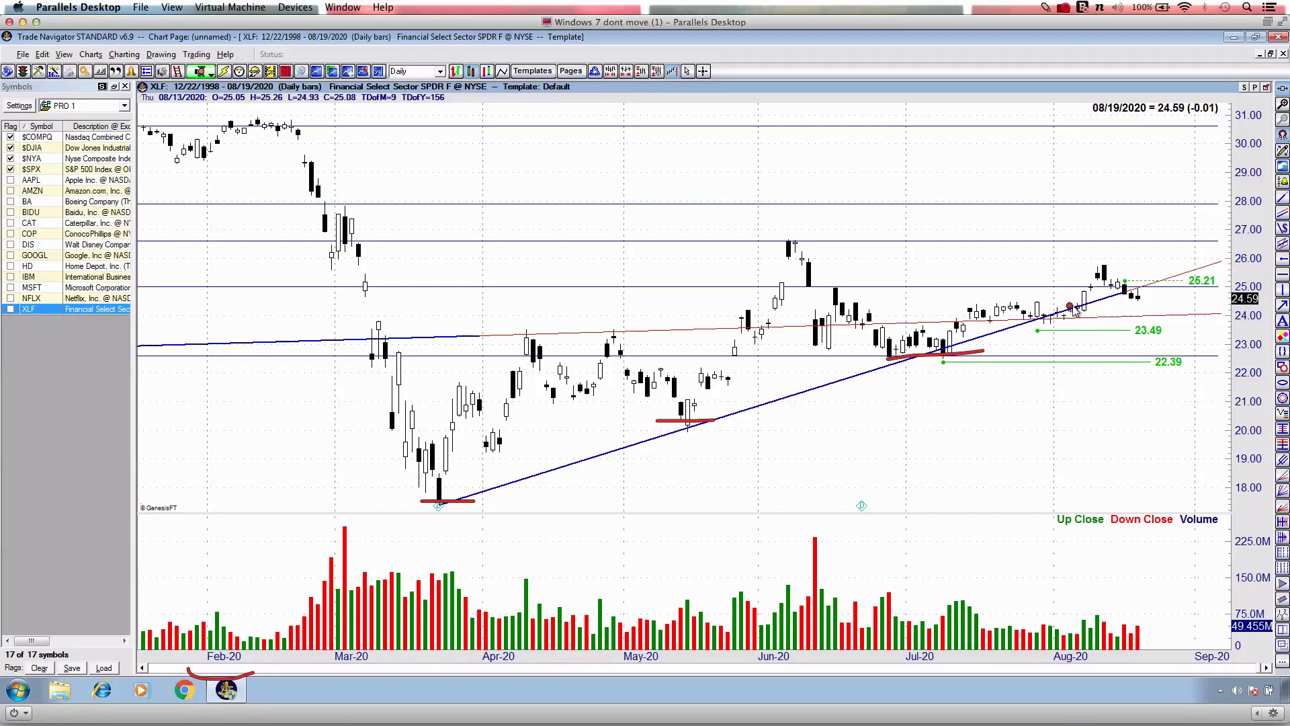
drag(1069, 306, 1186, 306)
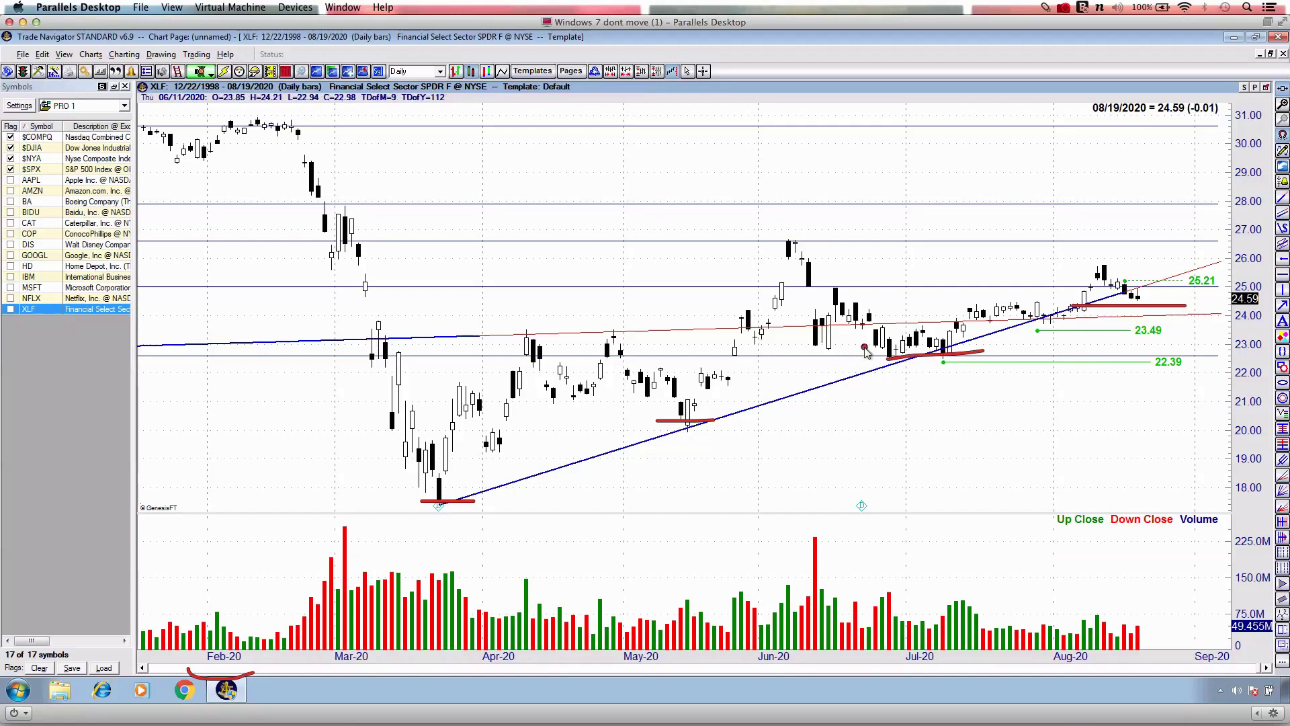
drag(1090, 271, 1121, 277)
click(799, 231)
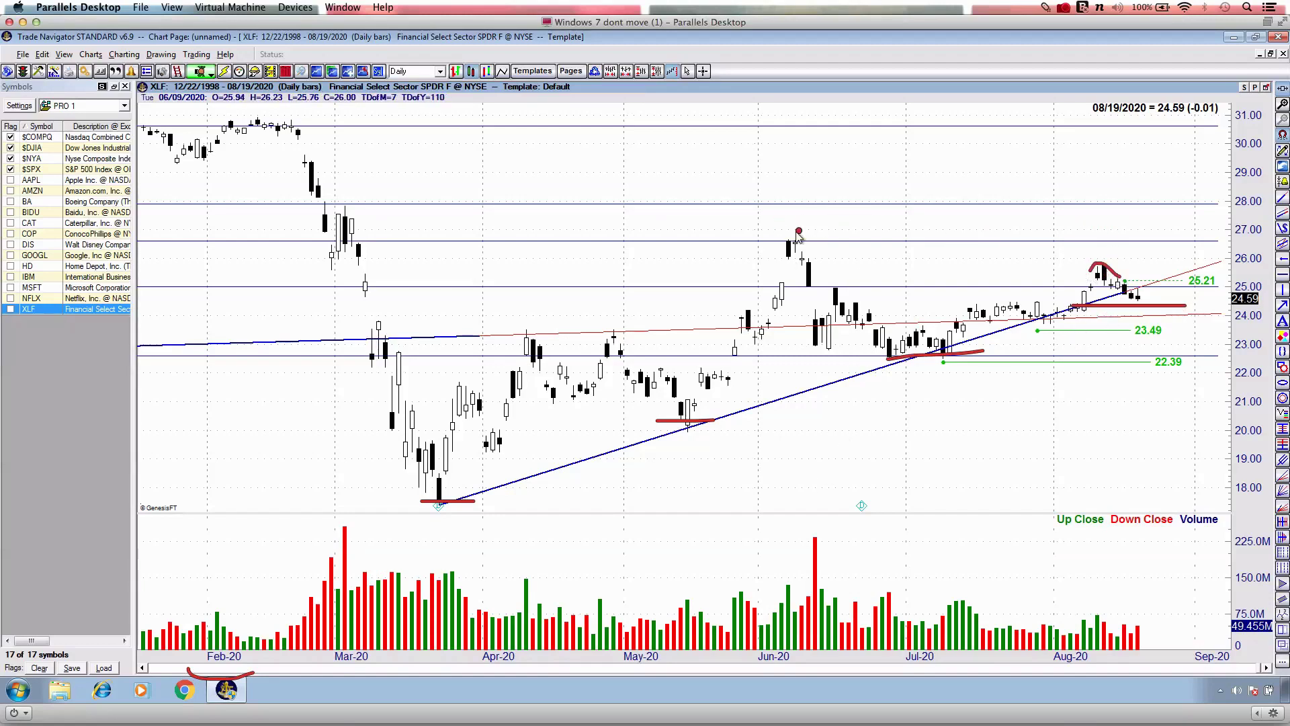
key(Escape)
Display the 100- and 200-period moving averages with the Pivot Point SMA's template, trace both declines in red, and clear the strokes.
key(ctrl+2)
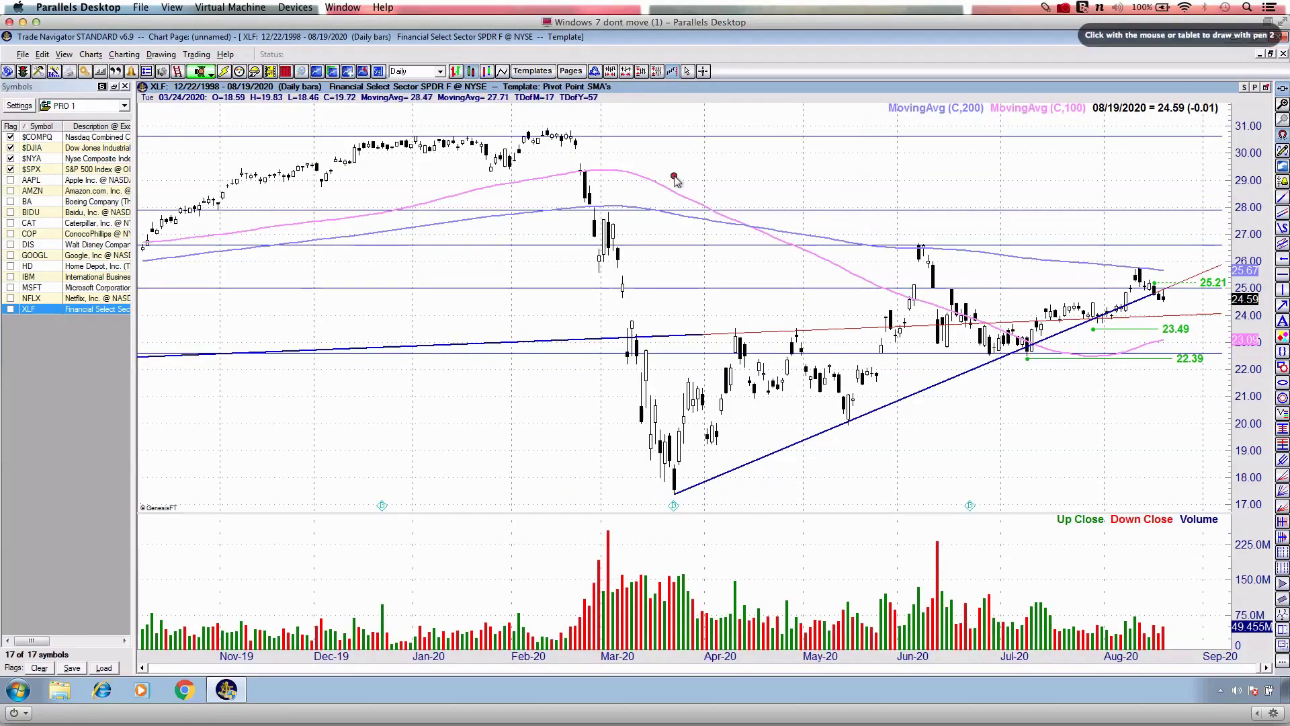
mouse_move(605, 171)
mouse_down()
mouse_move(699, 185)
mouse_move(816, 271)
mouse_up()
drag(678, 230, 871, 235)
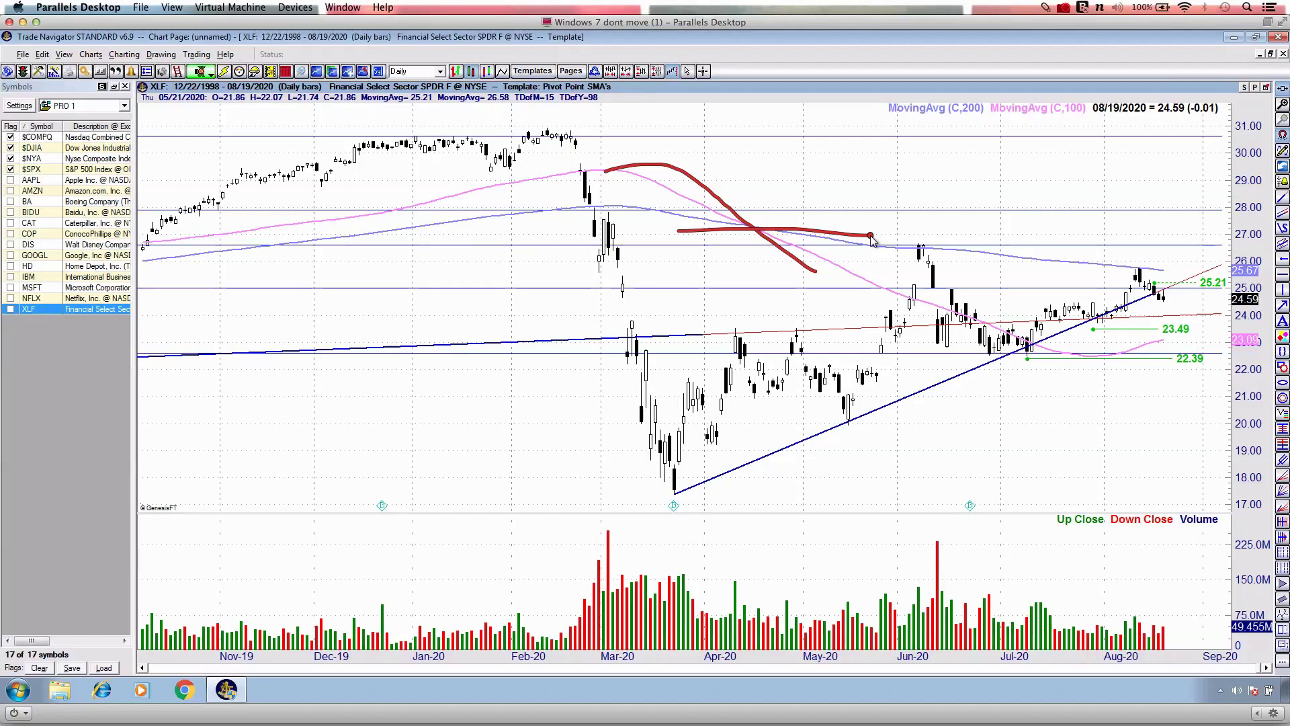
key(Escape)
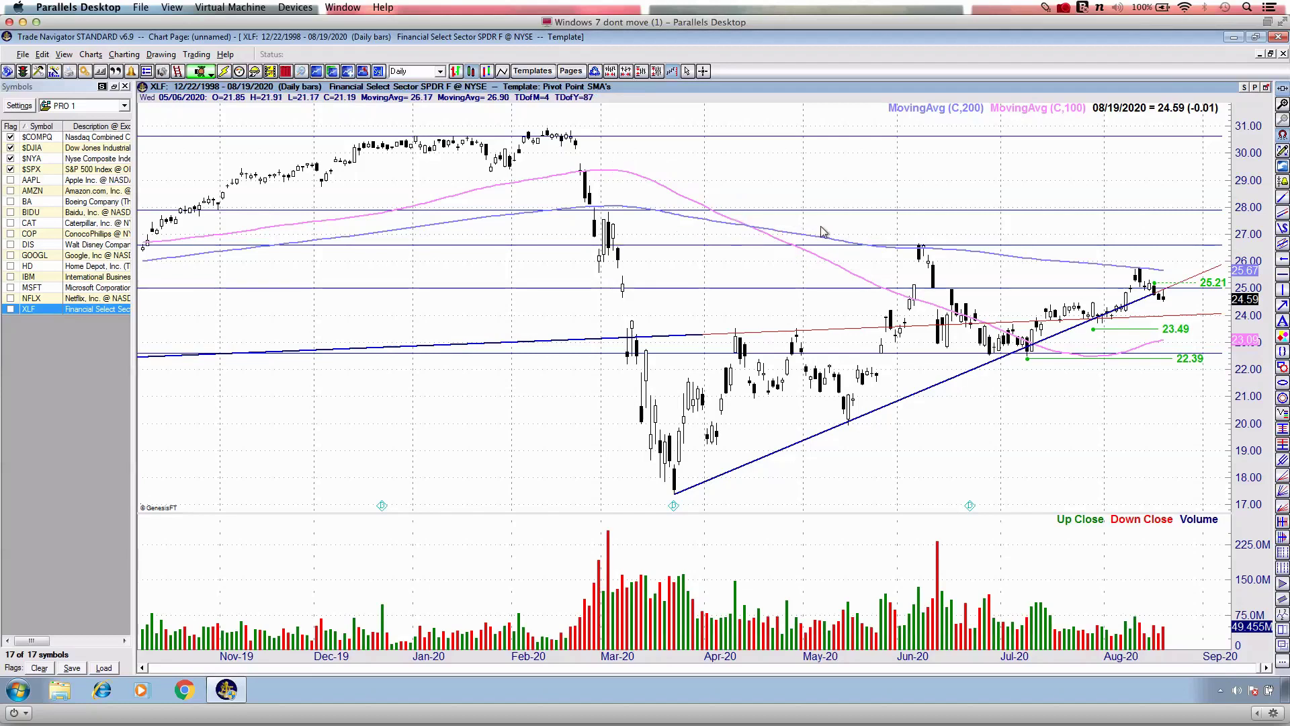
Draw a red line above XLF's highs leading into February 2020, circle the June high at the 200-period moving average, and clear the marks.
key(ctrl+2)
drag(274, 103, 555, 101)
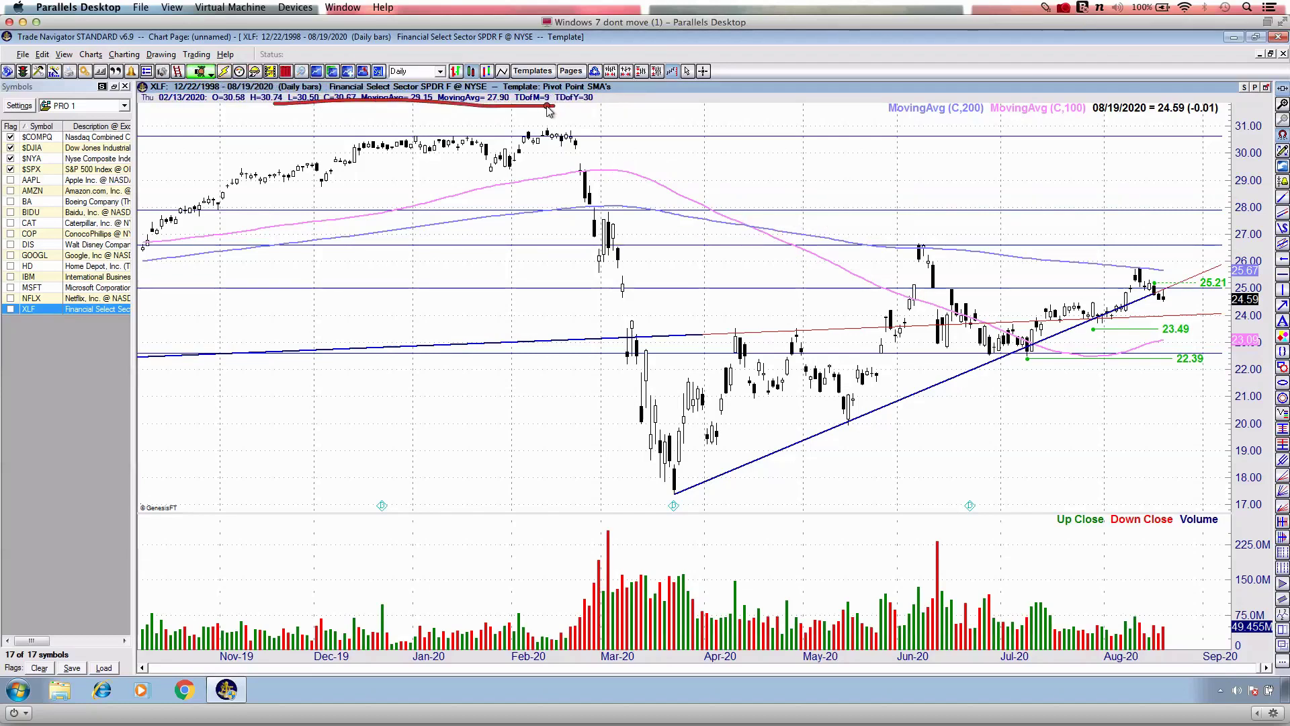
mouse_move(937, 235)
mouse_down()
mouse_move(893, 237)
mouse_move(955, 259)
mouse_move(914, 228)
mouse_up()
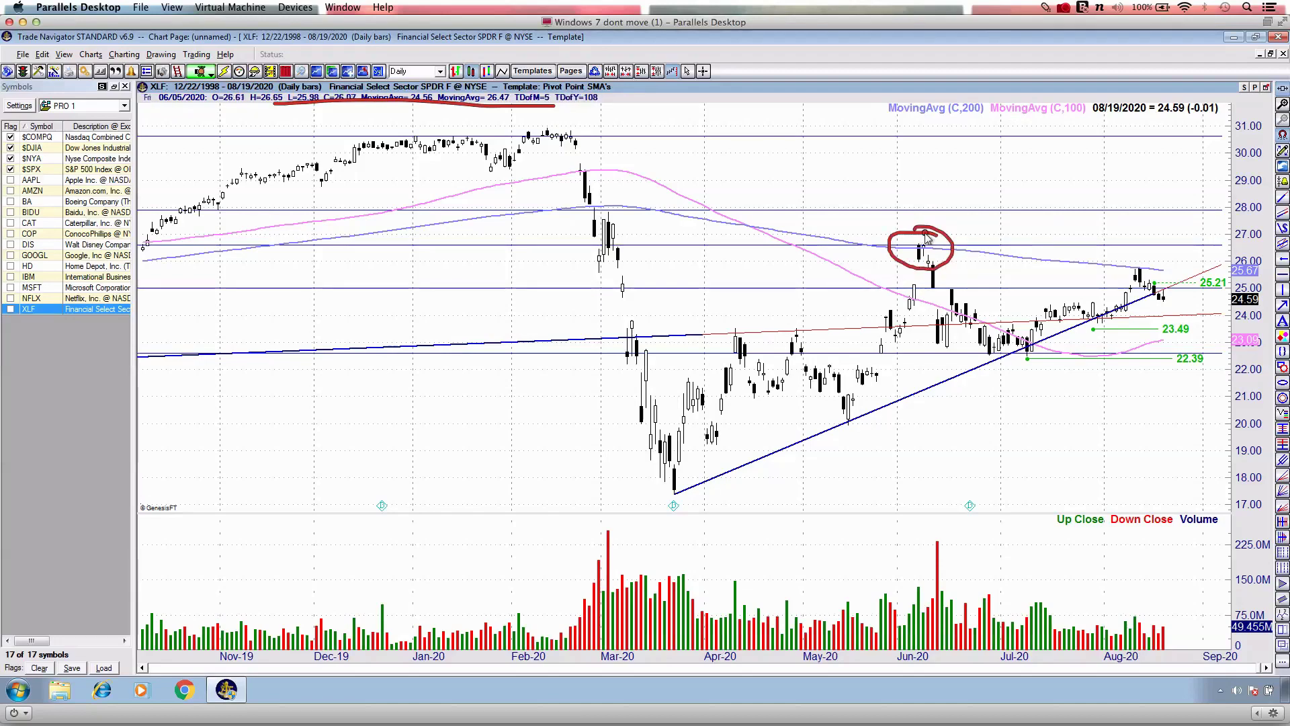
key(Escape)
Circle XLF's June 2020 high at the 200-period moving average in red on a closer view of the recovery.
key(Up)
scroll(1013, 298, up, 3)
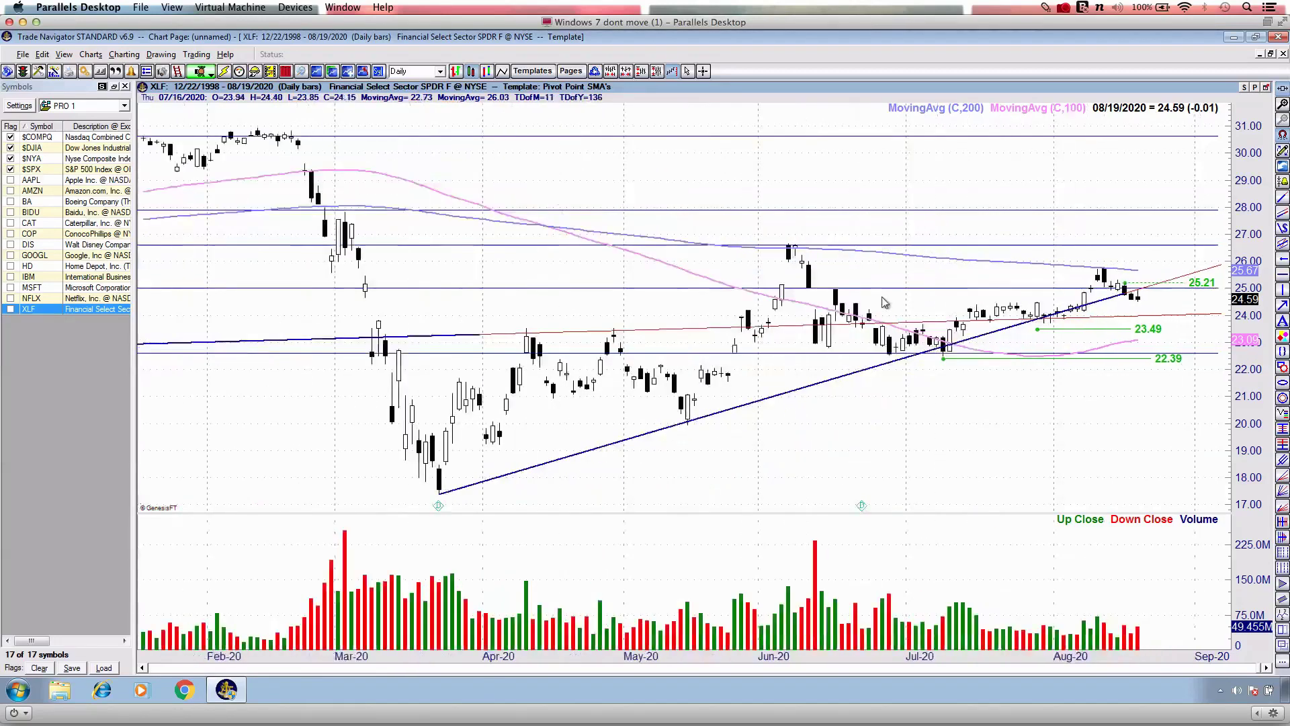
key(2)
mouse_move(729, 242)
mouse_down()
mouse_move(780, 238)
mouse_move(759, 232)
mouse_up()
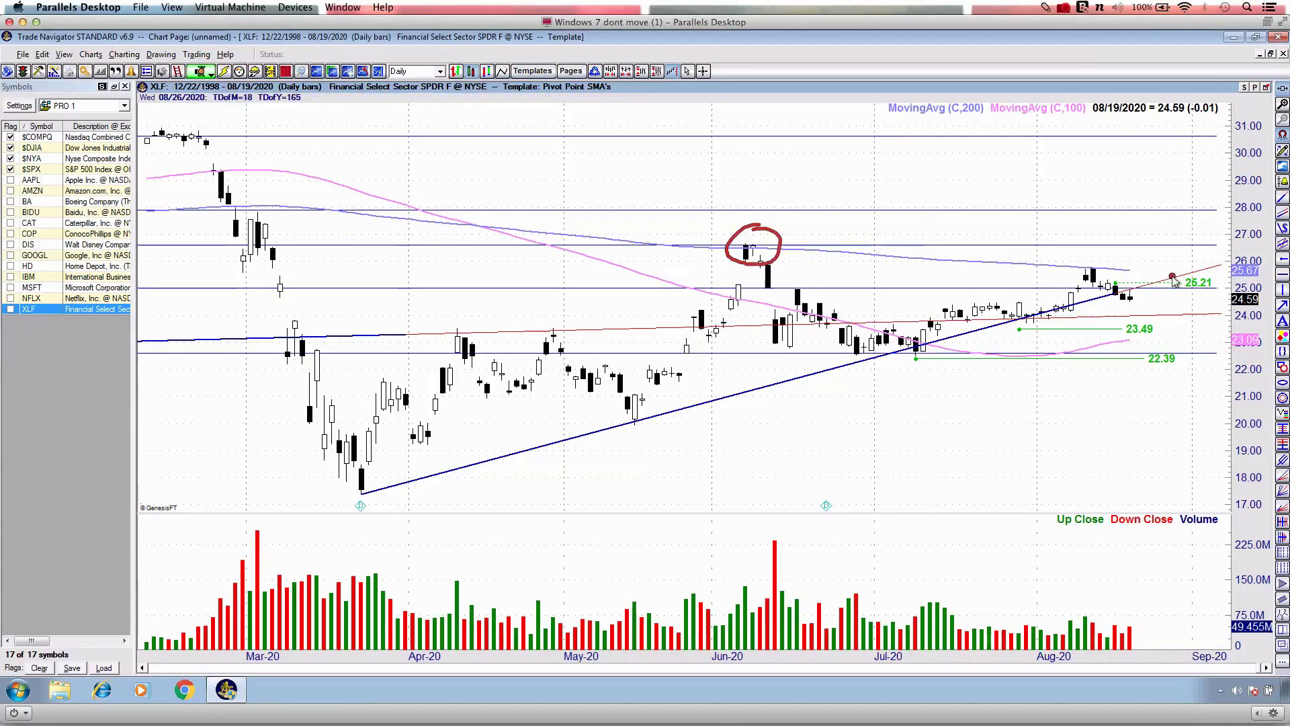
Circle XLF's August 2020 high just under the 200-period moving average in red, and clear the marks.
mouse_move(1102, 257)
mouse_down()
mouse_move(1074, 263)
mouse_move(1072, 285)
mouse_move(1107, 255)
mouse_move(1104, 290)
mouse_up()
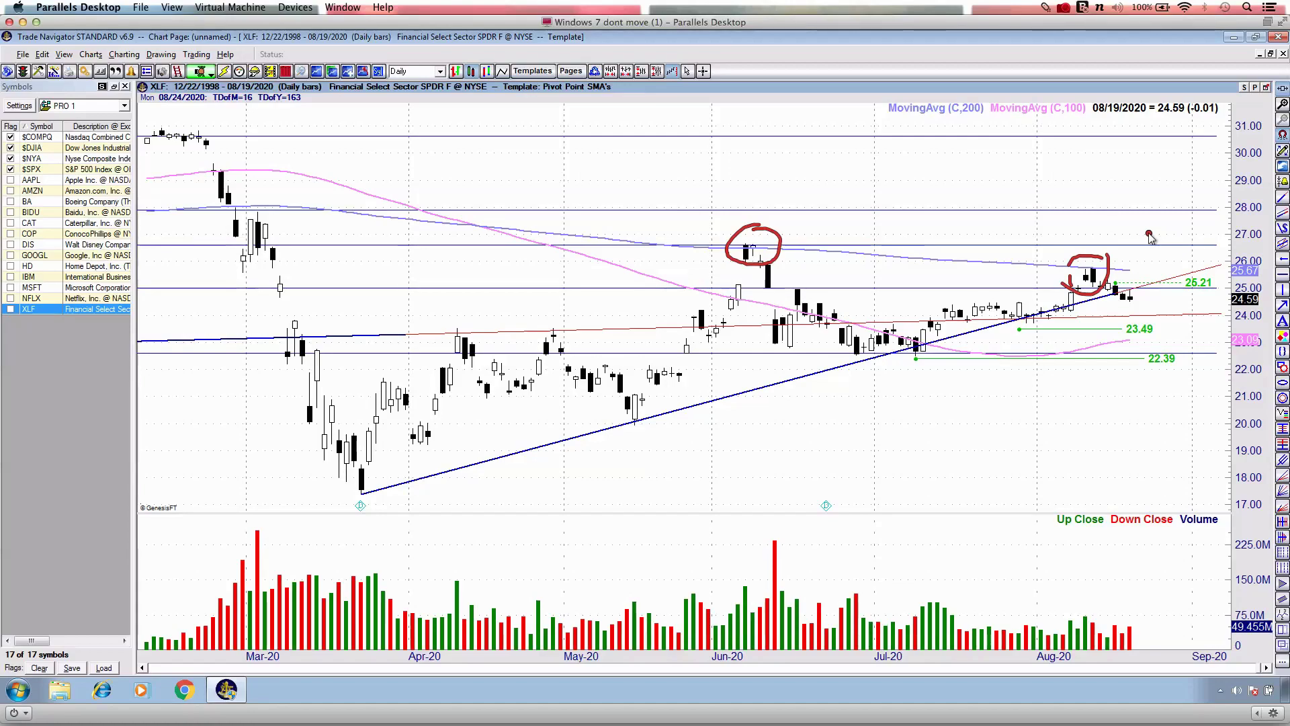
key(Escape)
Go back through XLF's daily history to the July 2007–January 2008 bars and examine the October 2007 top against its moving averages.
key(Down)
key(Down)
key(Down)
key(Down)
key(Down)
key(Down)
key(Down)
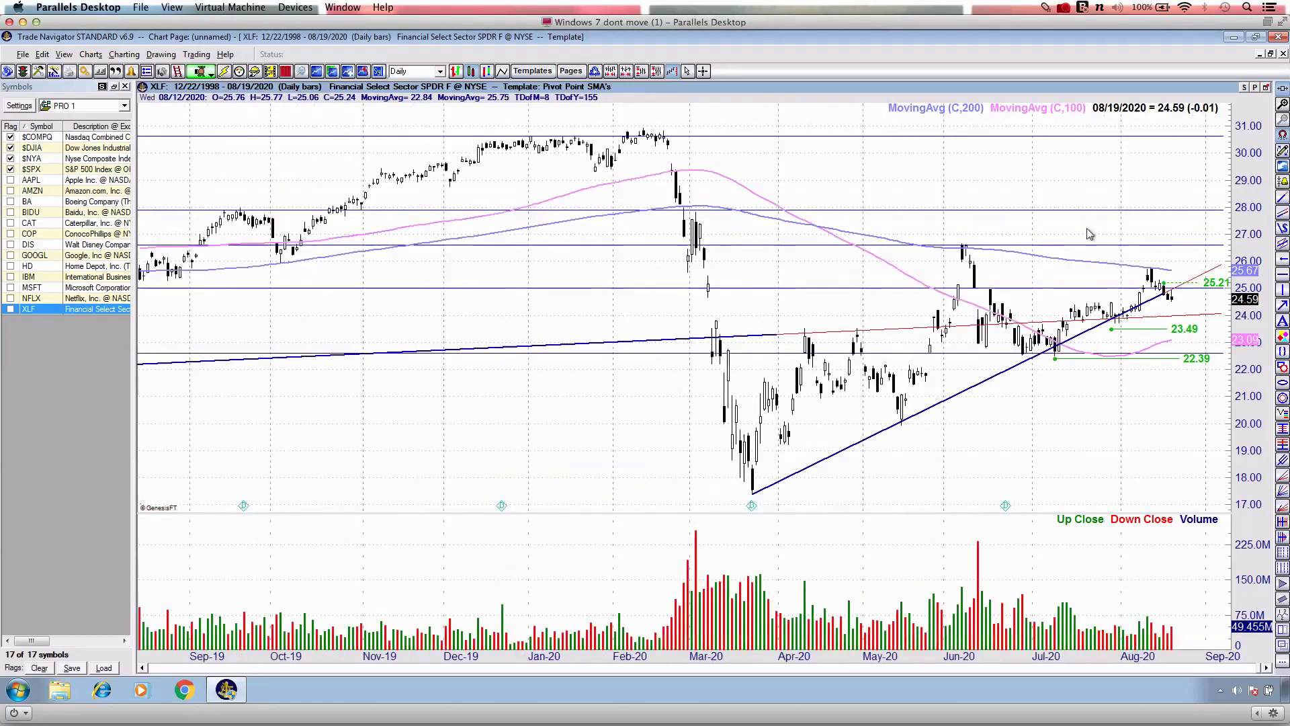
click(691, 667)
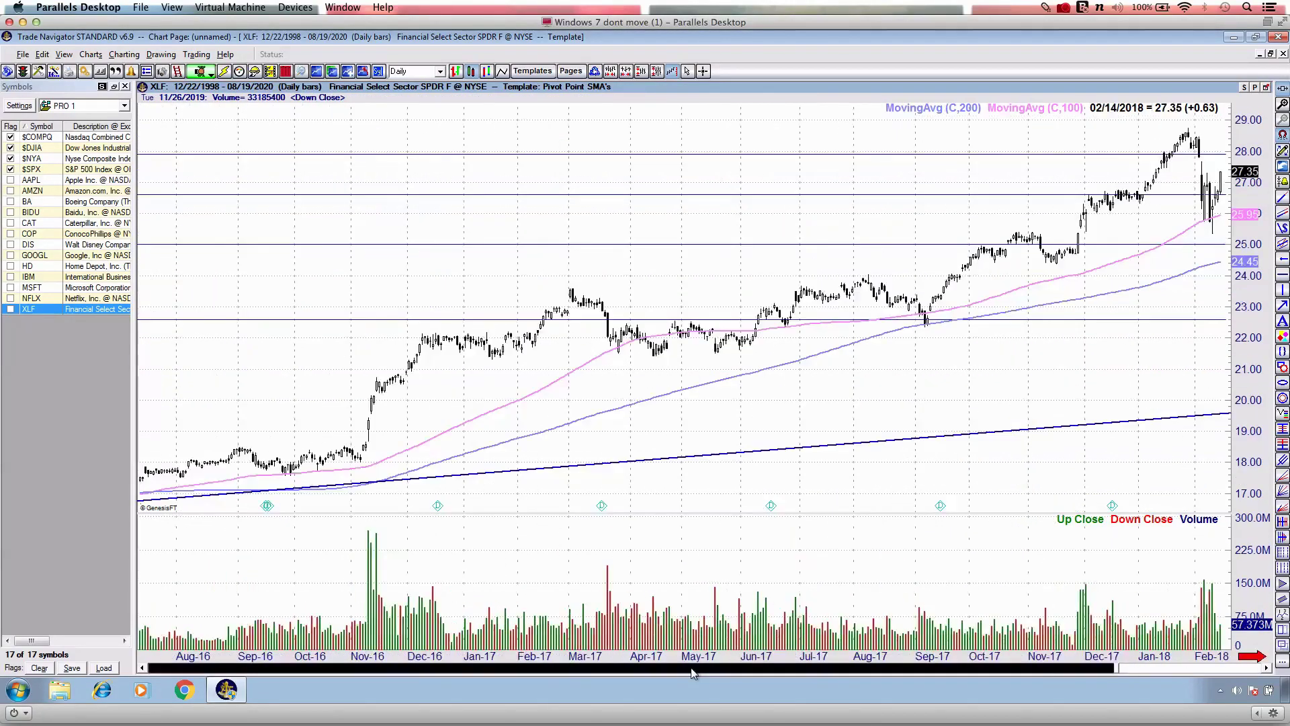
click(691, 667)
click(691, 668)
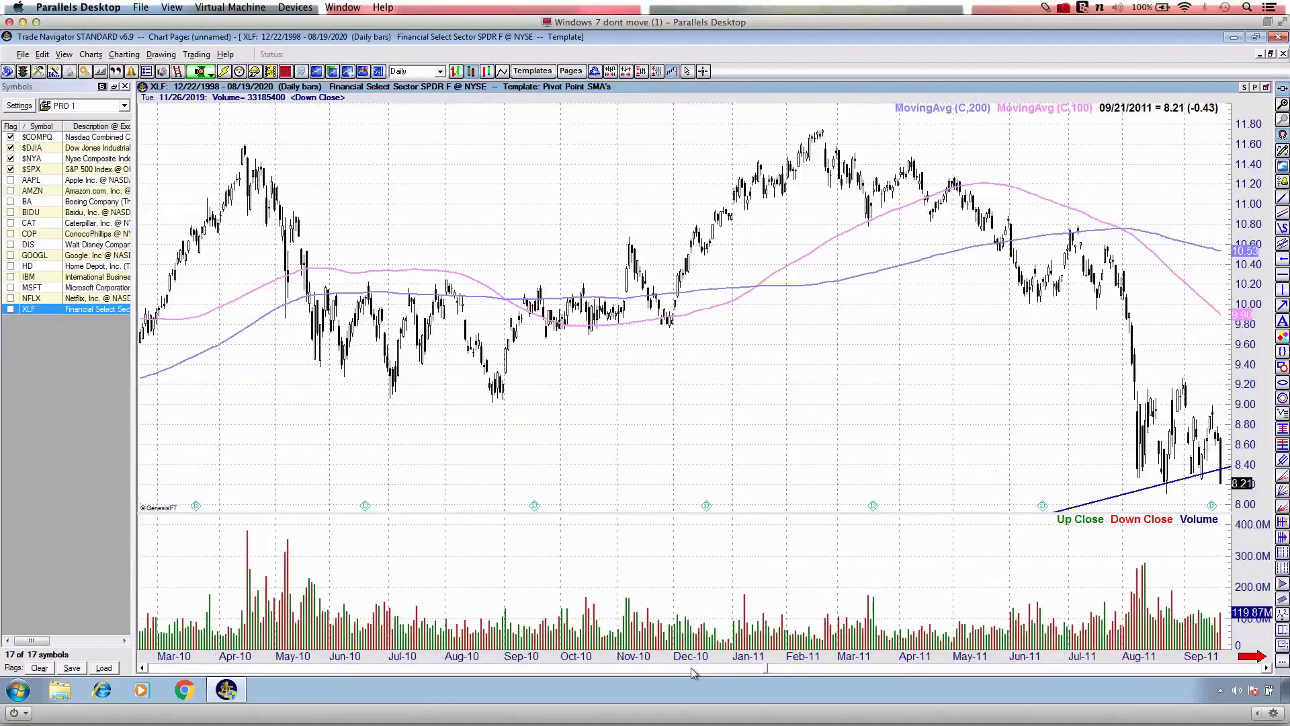
drag(691, 667, 690, 668)
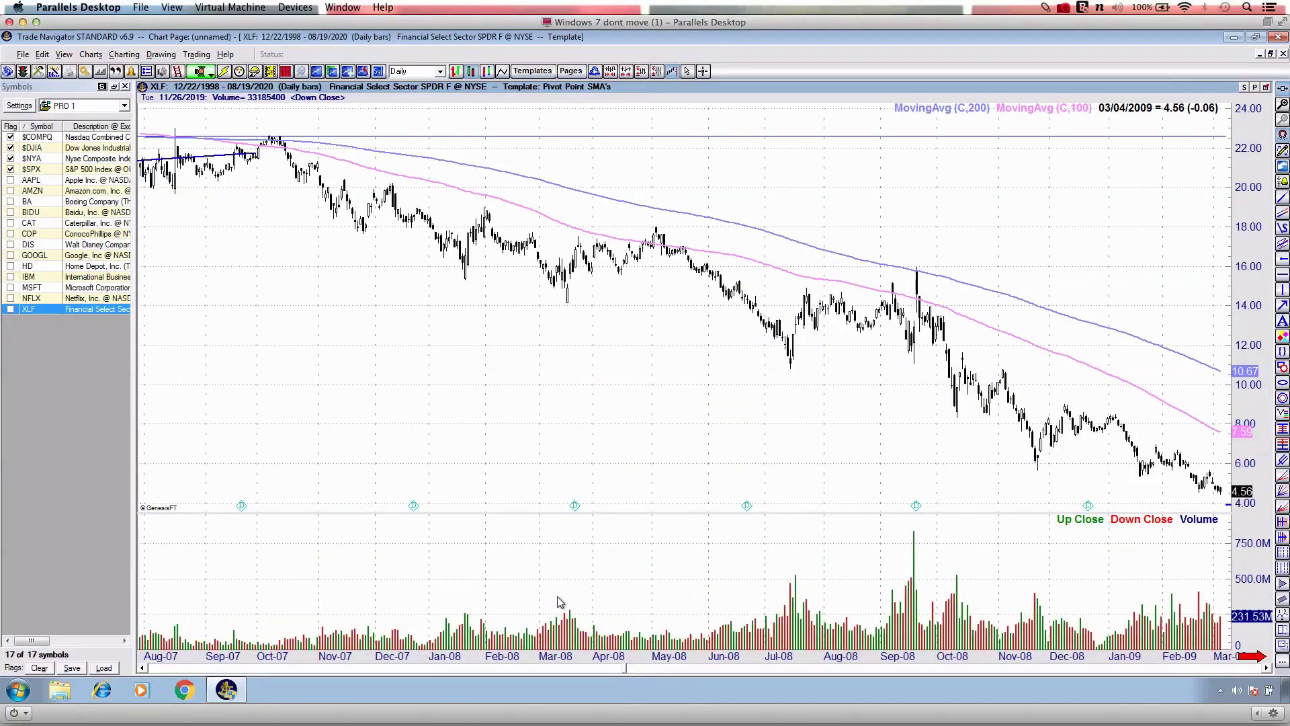
scroll(494, 323, down, 2)
scroll(656, 282, up, 3)
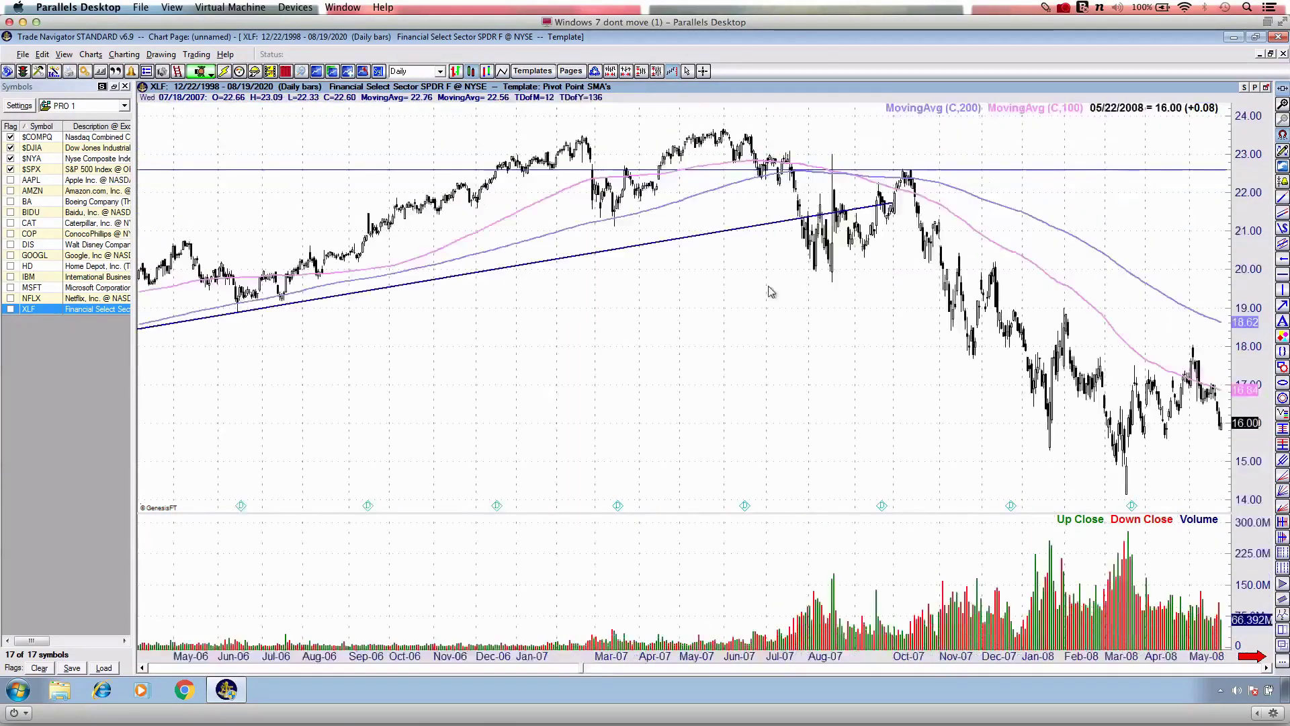
scroll(656, 371, up, 3)
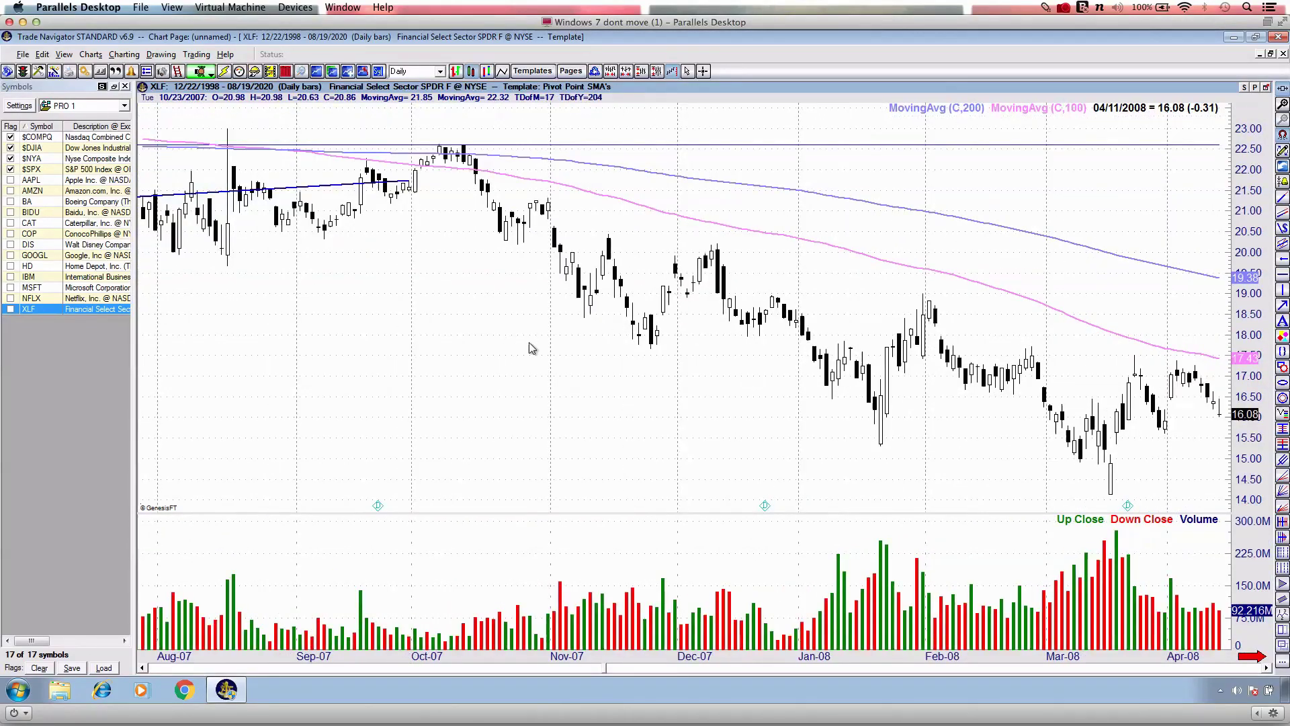
scroll(670, 344, up, 1)
scroll(670, 345, up, 4)
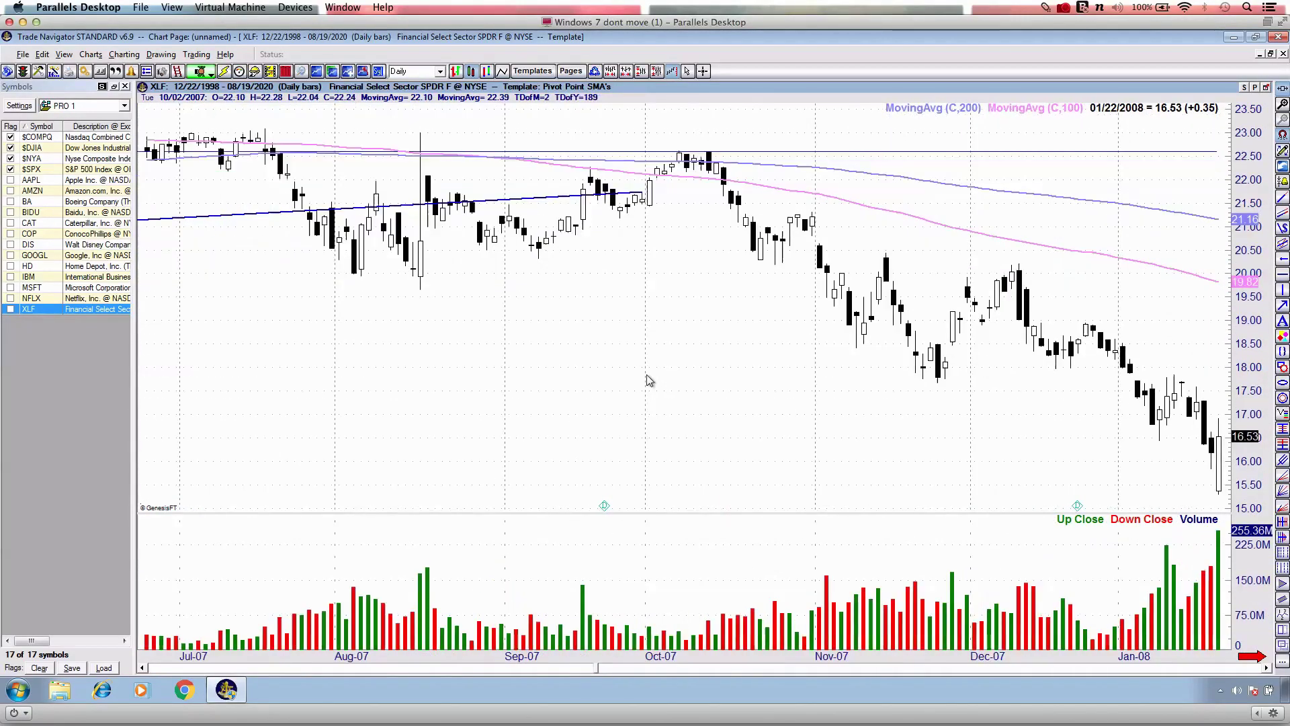
Circle XLF's October 2007 high at the 200-period moving average in red, and clear the marks.
key(ctrl+2)
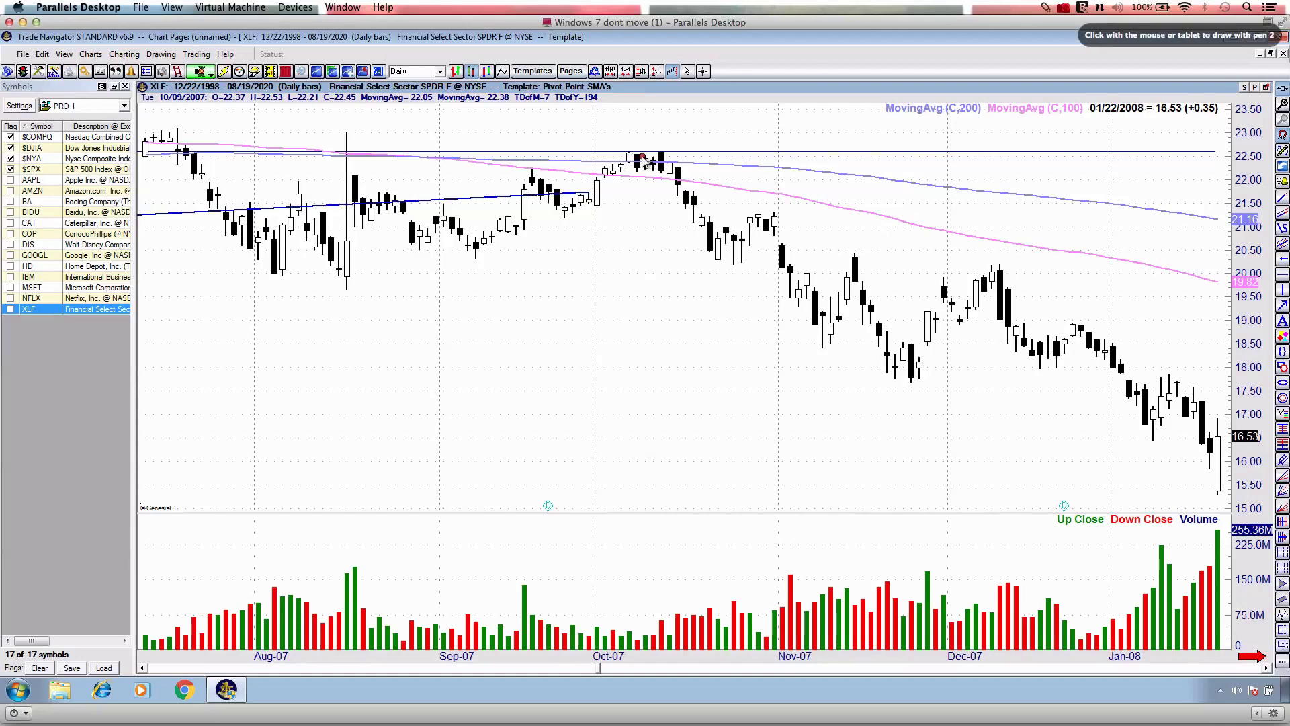
drag(644, 161, 676, 147)
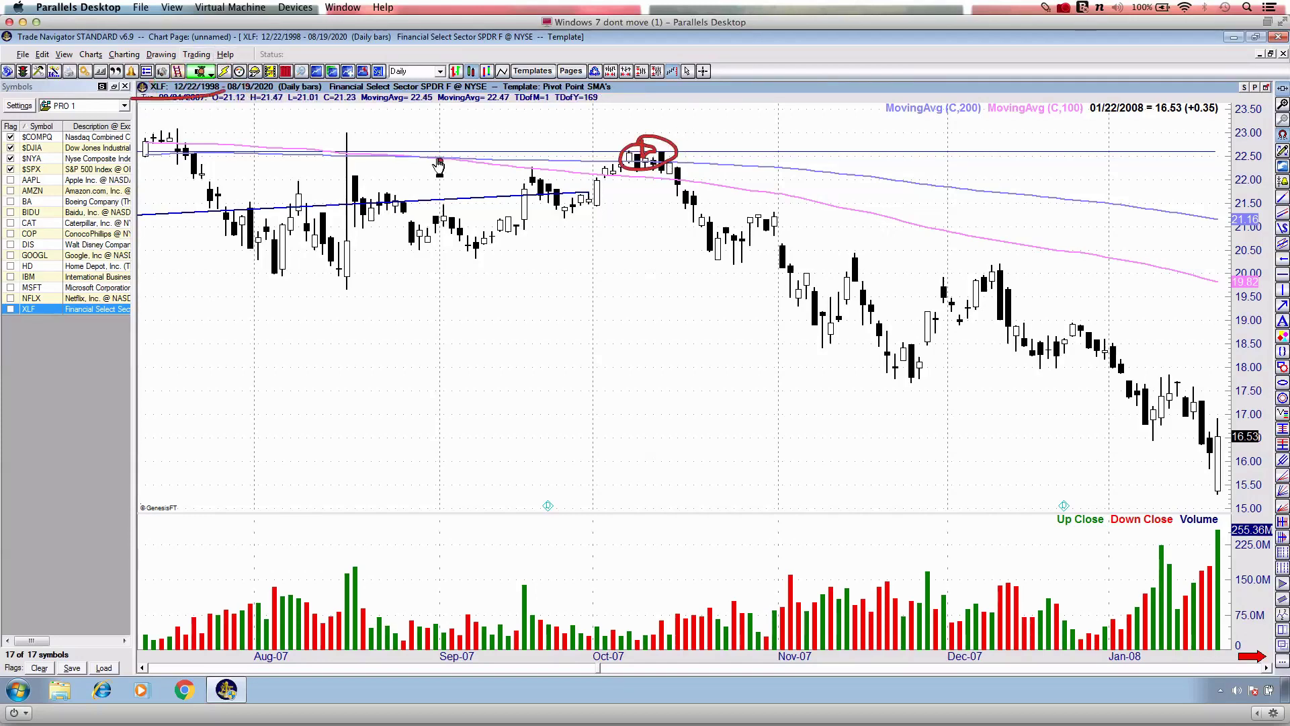
key(1)
drag(230, 234, 626, 177)
mouse_move(647, 133)
mouse_down()
mouse_move(662, 122)
mouse_move(615, 138)
mouse_up()
key(Escape)
Trace the rising trendline up to the October 2007 rebound and the August–September price swings beneath it in red.
key(ctrl+2)
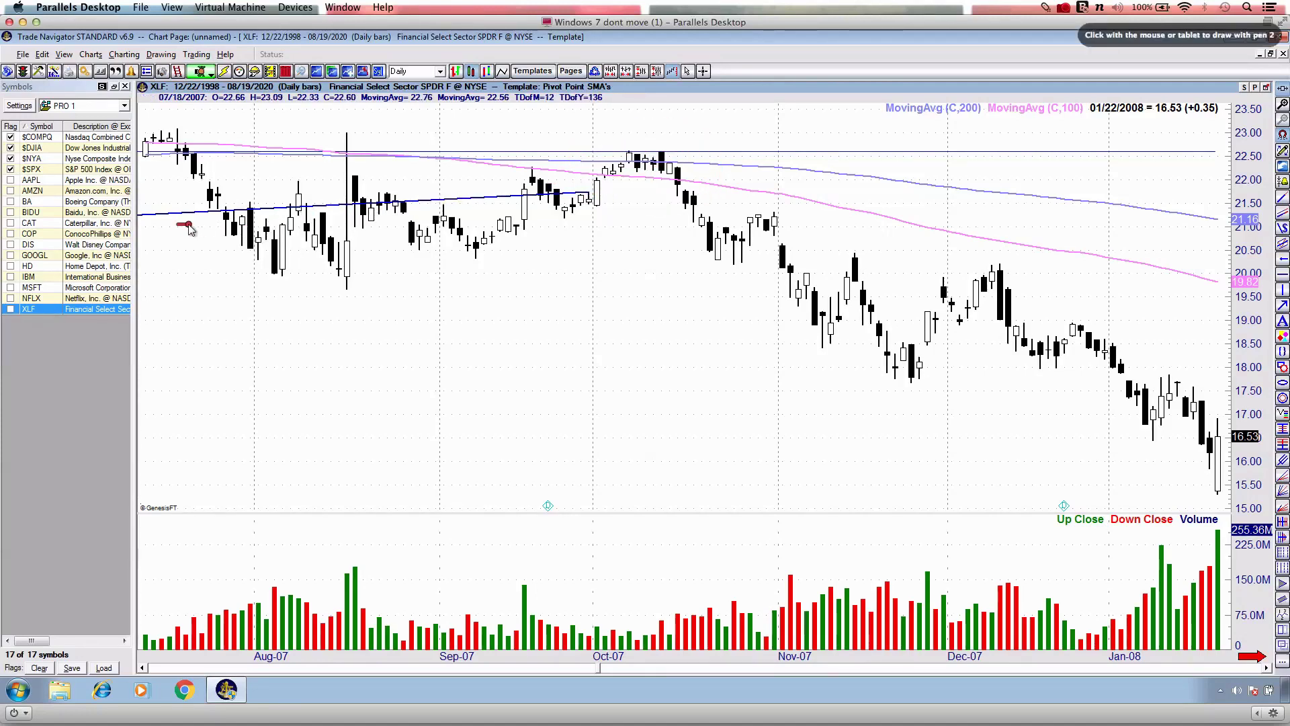
mouse_move(179, 224)
mouse_down()
mouse_move(610, 190)
mouse_move(553, 210)
mouse_up()
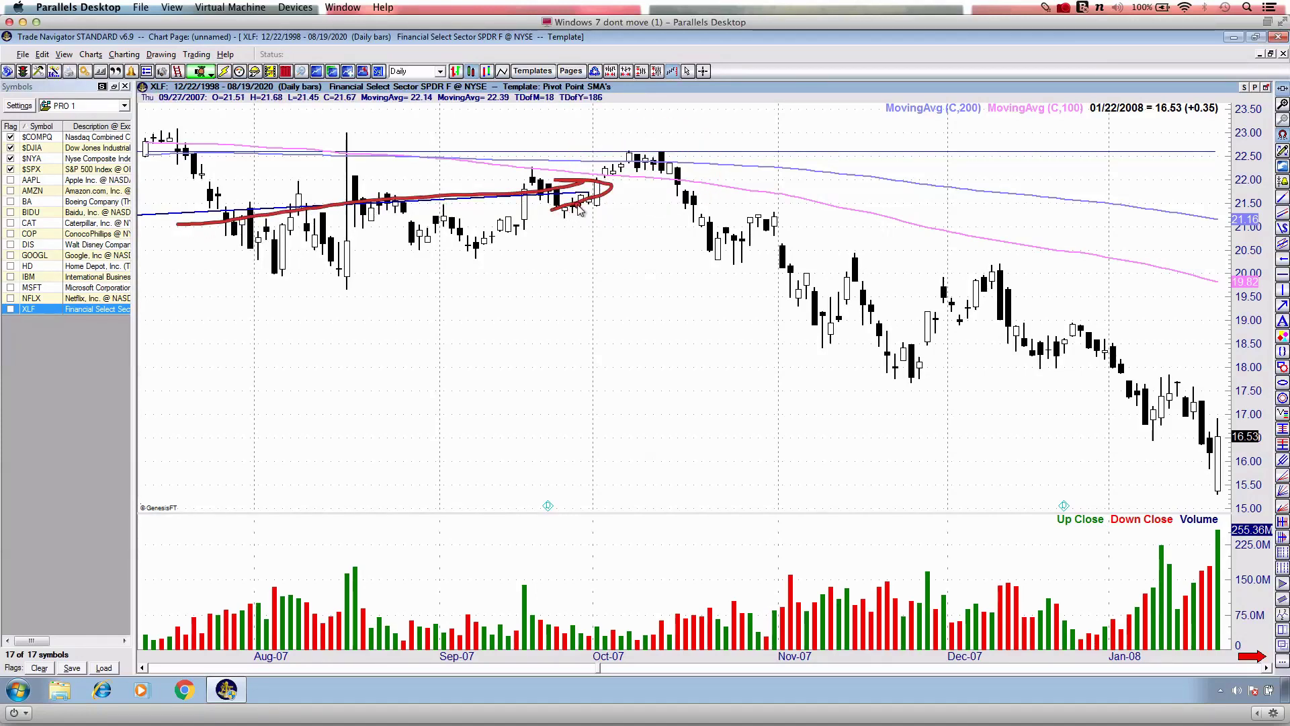
mouse_move(252, 229)
mouse_down()
mouse_move(340, 271)
mouse_move(484, 237)
mouse_up()
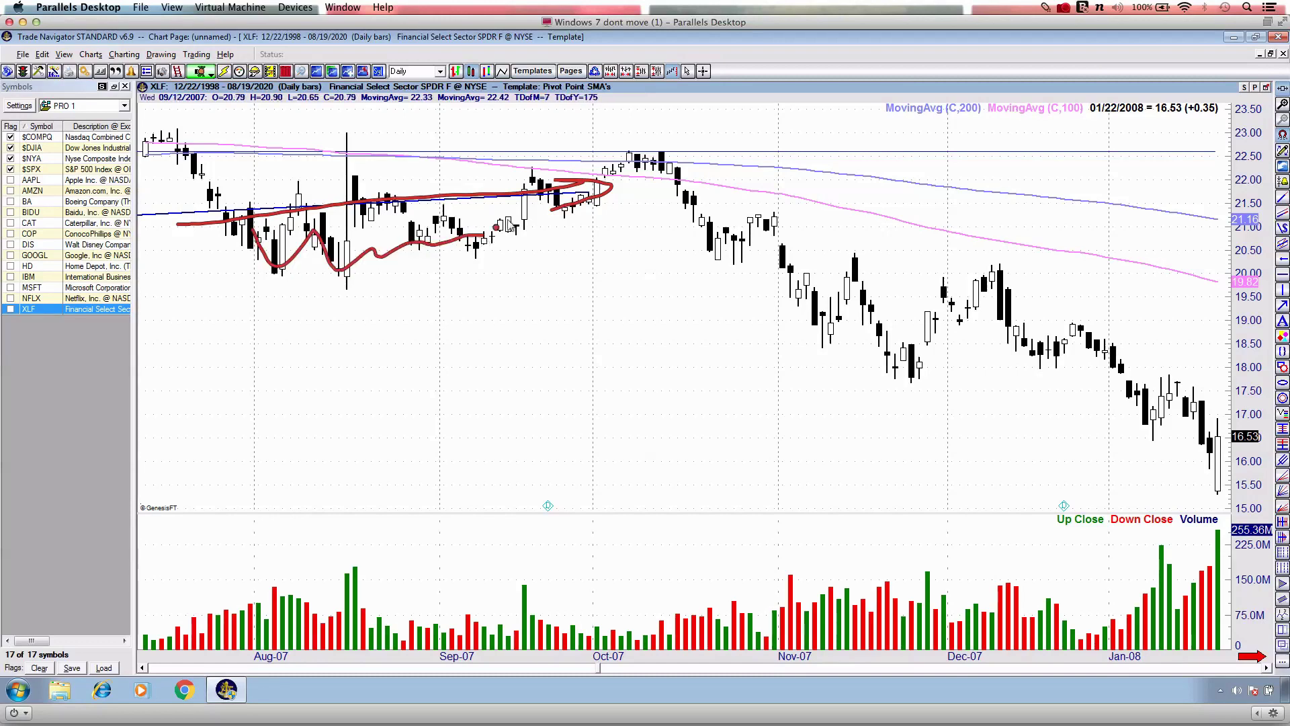
Encircle XLF's whole late July to mid-October 2007 price range in red, and clear the marks.
key(2)
drag(286, 161, 600, 139)
key(2)
mouse_move(258, 183)
mouse_down()
mouse_move(667, 166)
mouse_move(403, 276)
mouse_move(530, 99)
mouse_up()
key(Escape)
key(2)
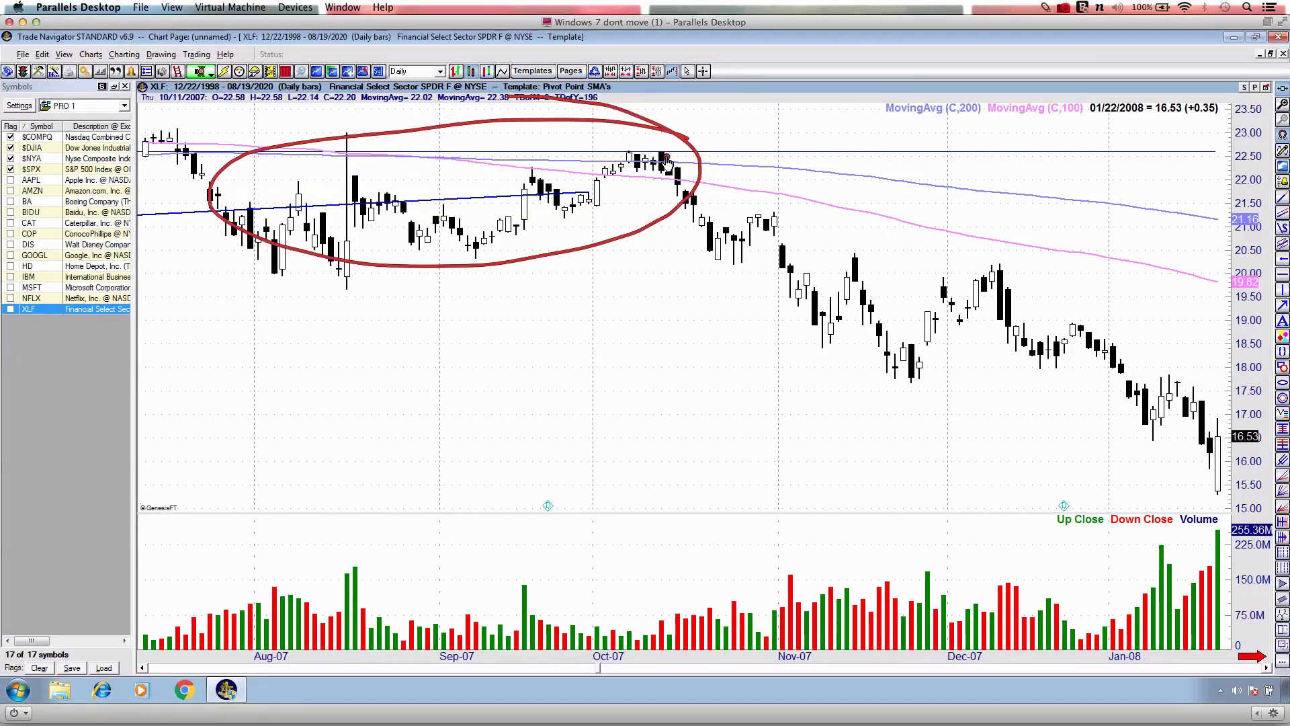
mouse_move(665, 162)
mouse_down()
mouse_move(726, 254)
mouse_move(852, 289)
mouse_up()
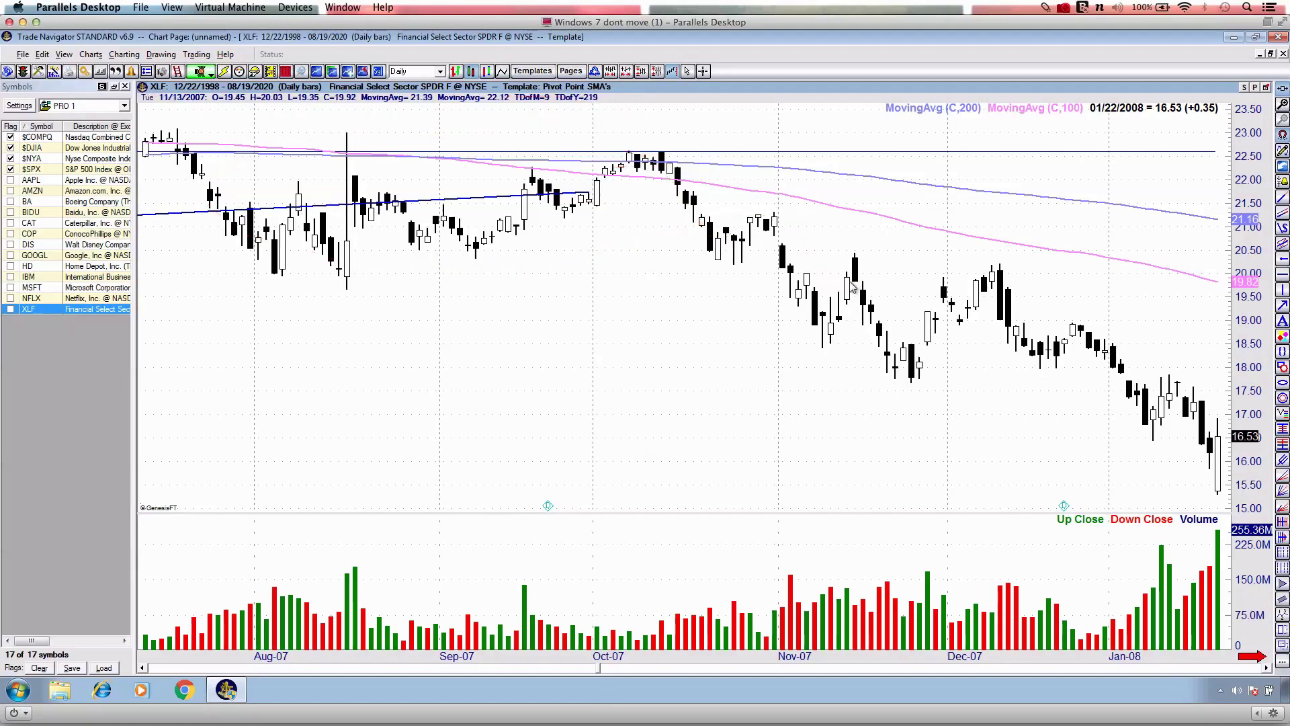
Mark XLF's October 2007 high in red on a wider view reaching back to late 2006, and clear the marks.
scroll(853, 287, down, 5)
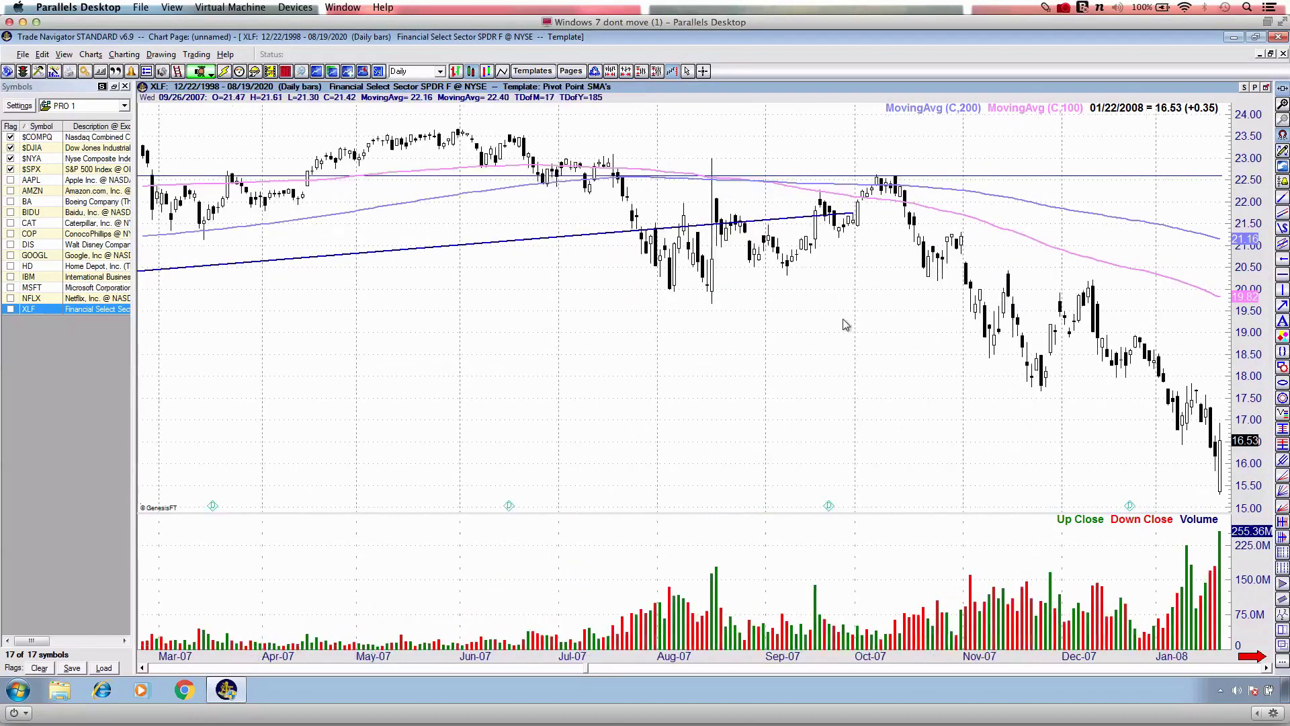
scroll(850, 322, down, 2)
key(2)
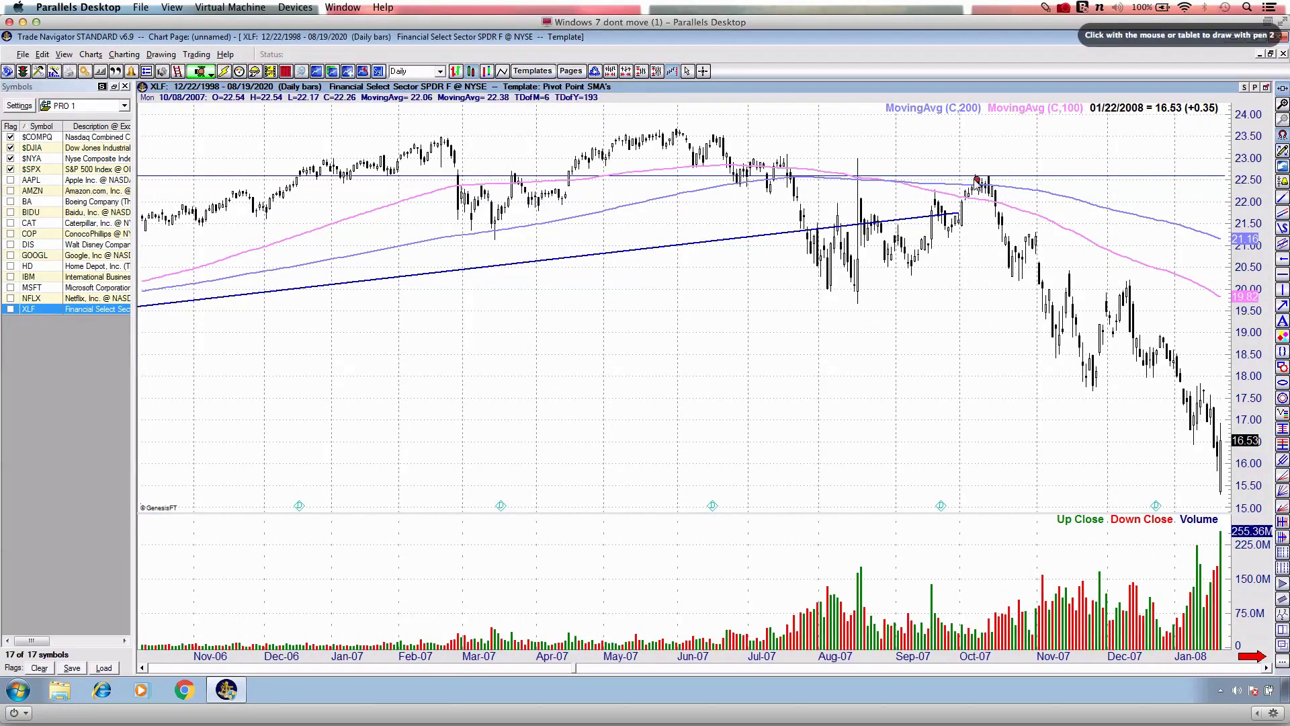
drag(976, 180, 1002, 181)
drag(975, 135, 1001, 136)
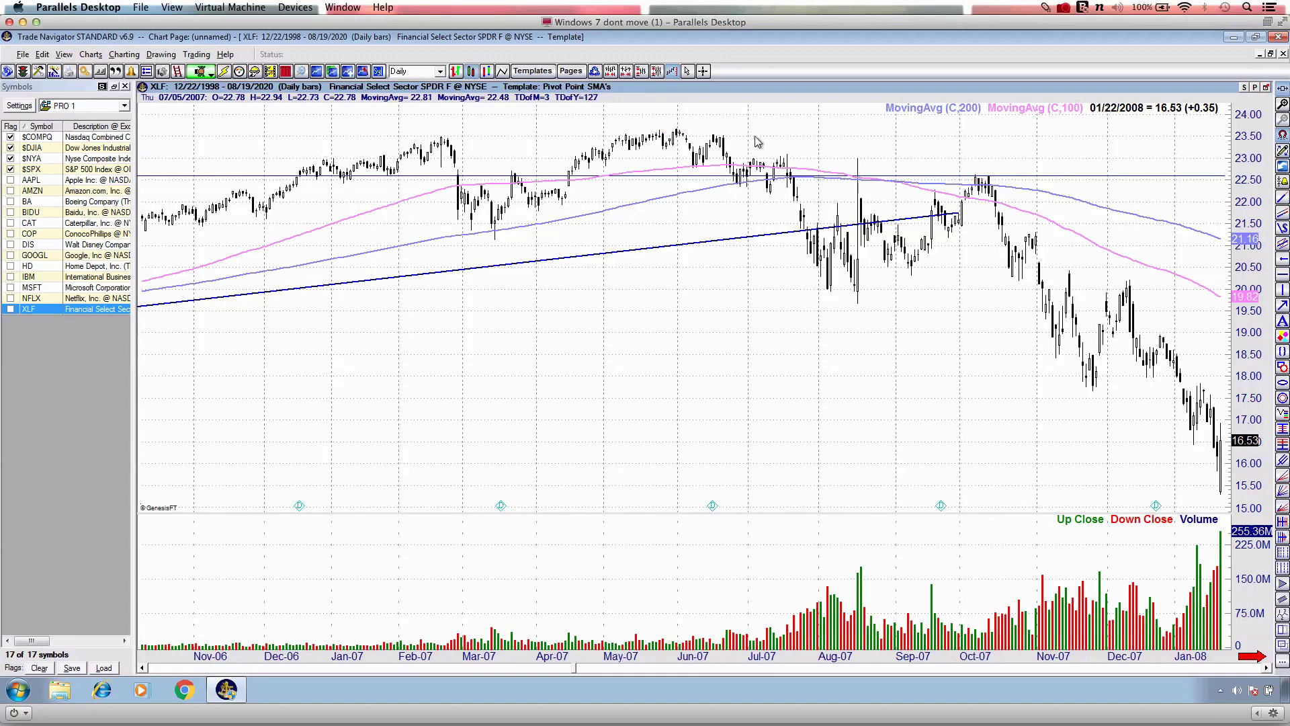
Return to the latest August 2020 bars and open the S&P 500 Index ($SPX) daily chart.
drag(638, 131, 759, 132)
drag(960, 140, 616, 139)
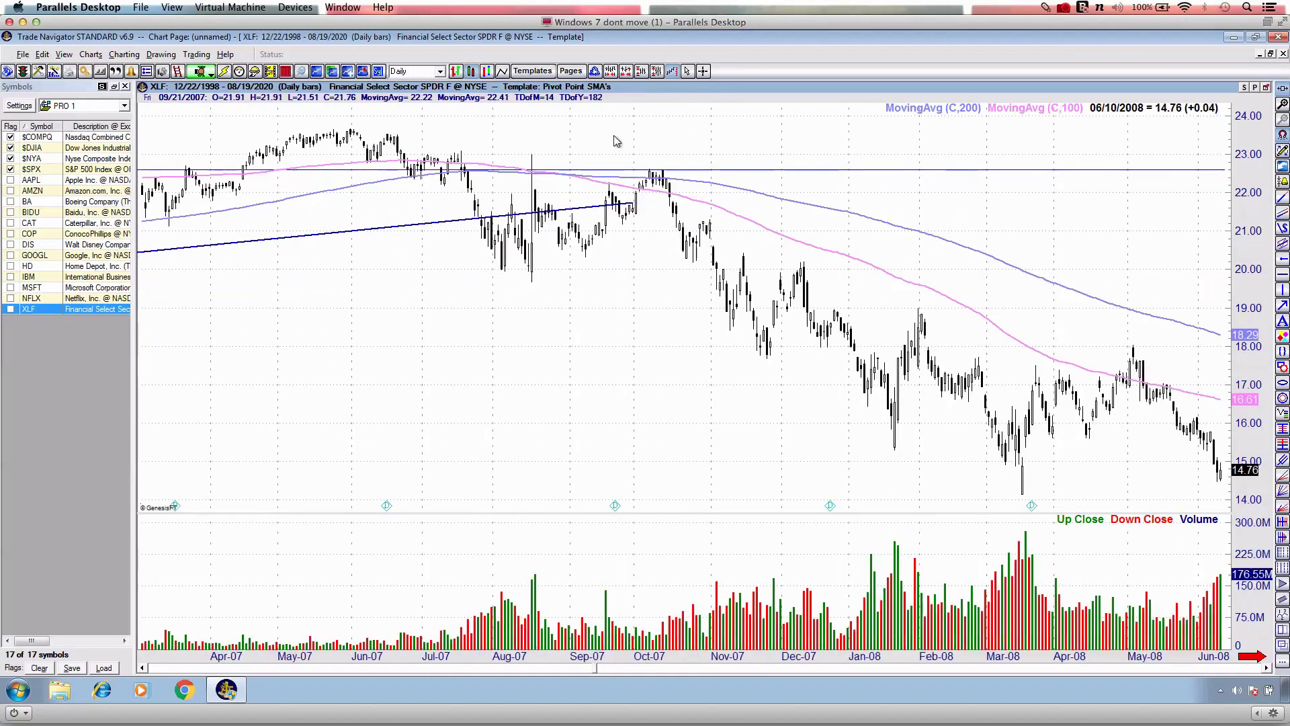
drag(1247, 672, 1248, 671)
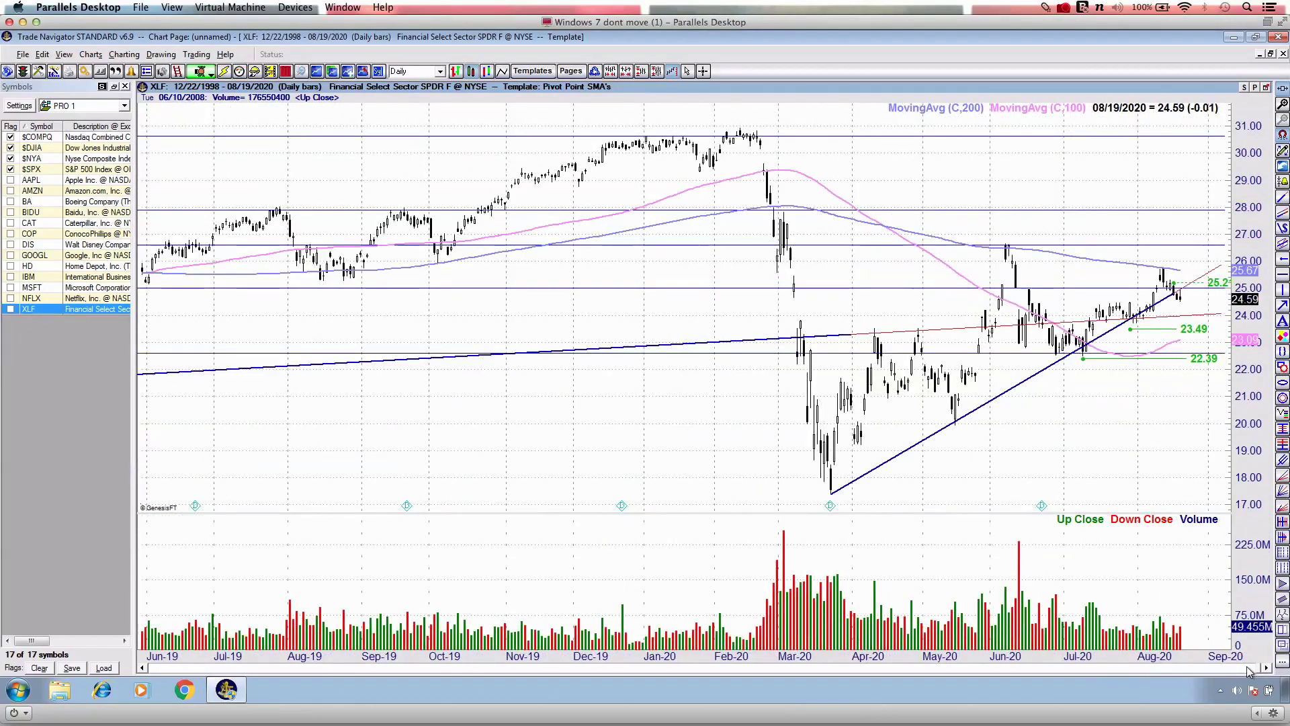
click(49, 148)
key(Down)
key(Down)
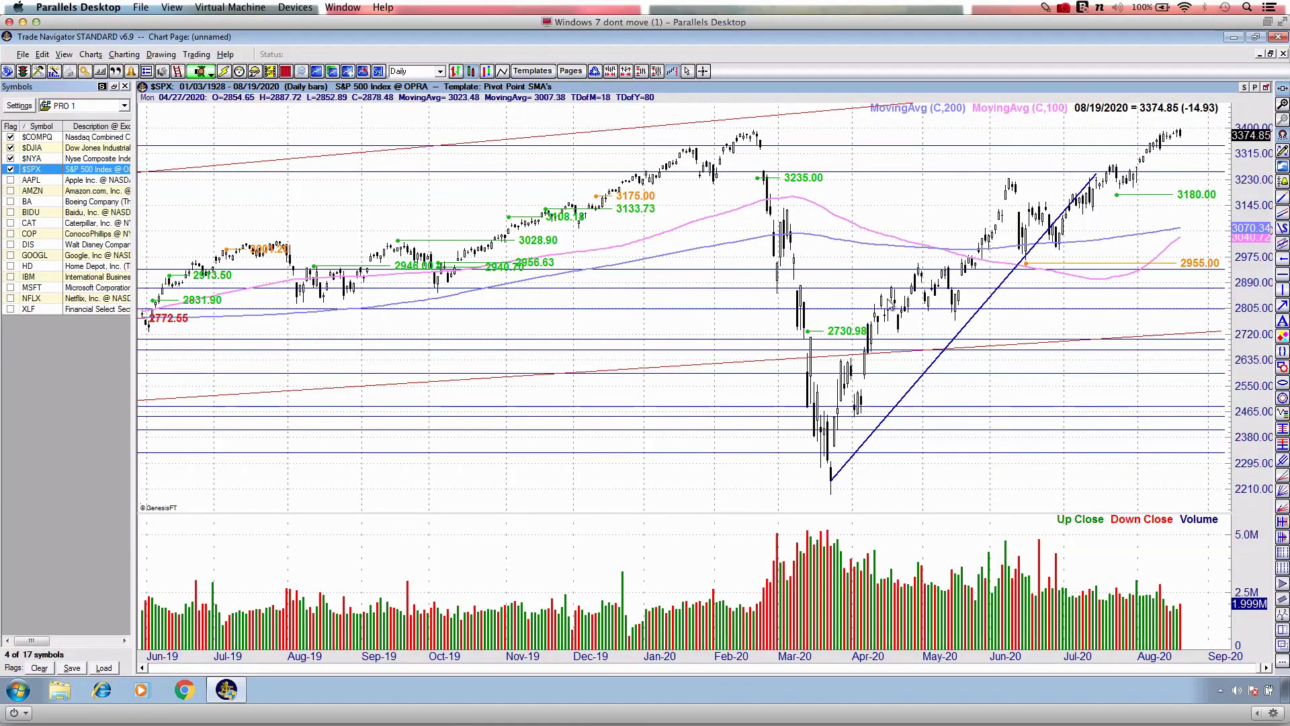
Mark the S&P 500's March 2020 rebound, the June–August moving averages and the level below the February high in red, and clear the marks.
mouse_move(825, 437)
mouse_down()
mouse_move(830, 464)
mouse_move(902, 380)
mouse_up()
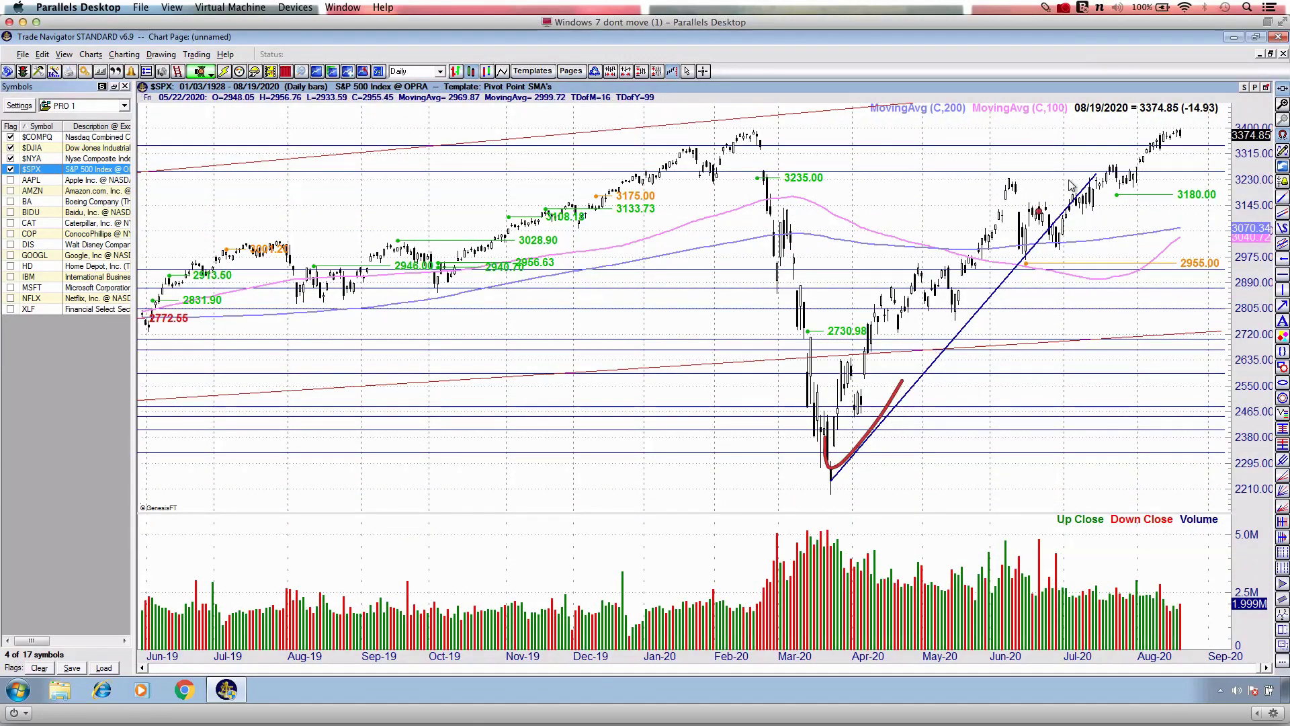
mouse_move(1100, 232)
mouse_down()
mouse_move(1045, 222)
mouse_move(1168, 270)
mouse_move(1025, 232)
mouse_up()
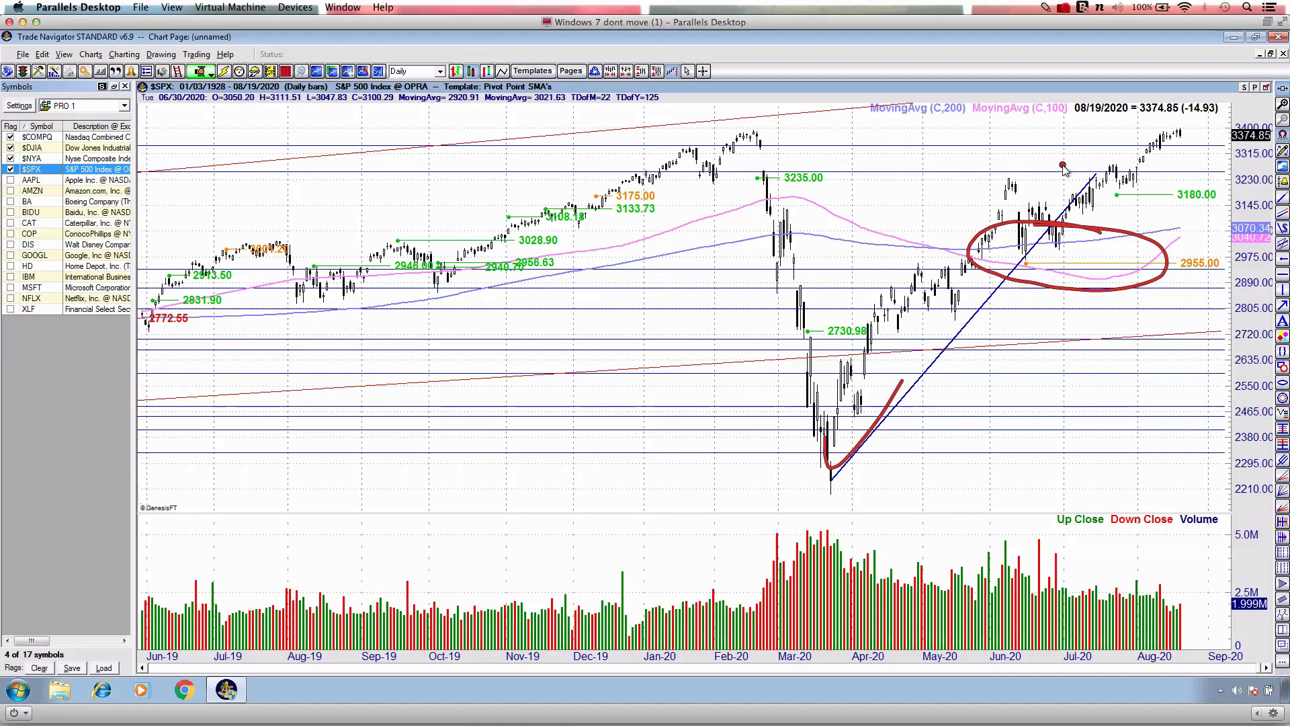
drag(764, 153, 819, 154)
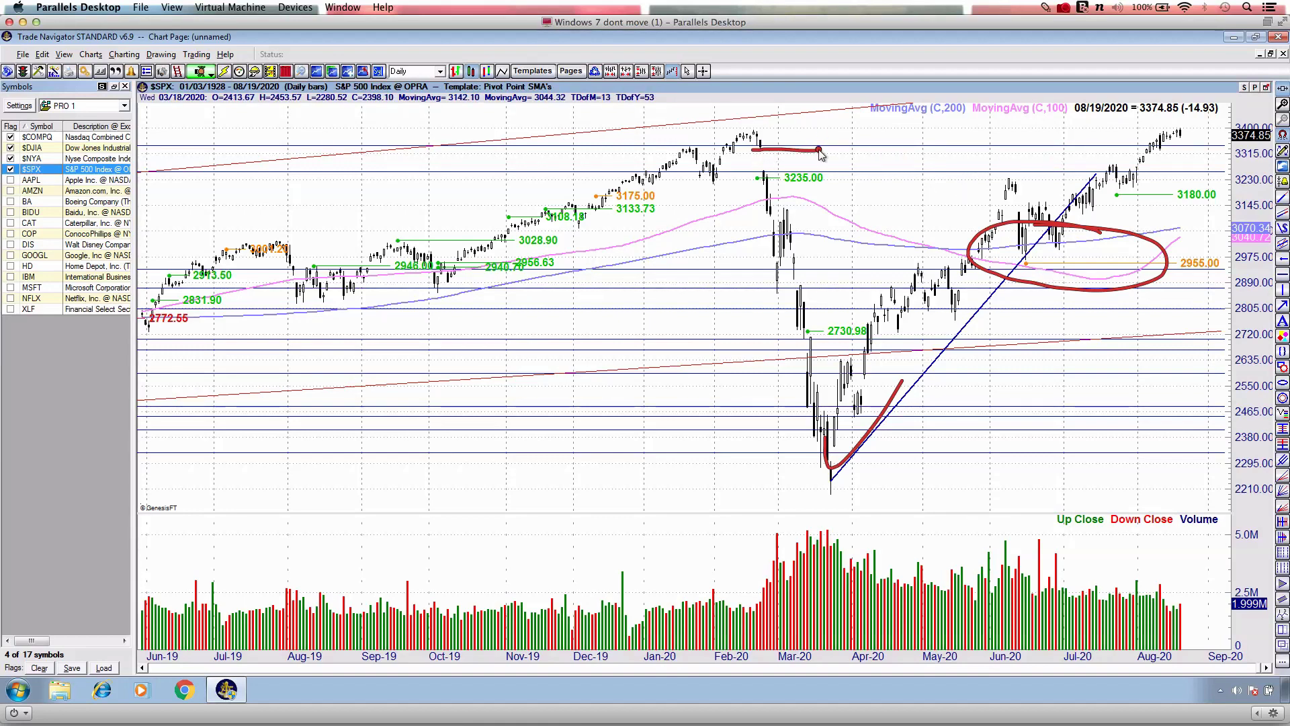
key(Escape)
Change the S&P 500 chart to weekly bars and widen it to cover late 2014 through August 2020.
key(w)
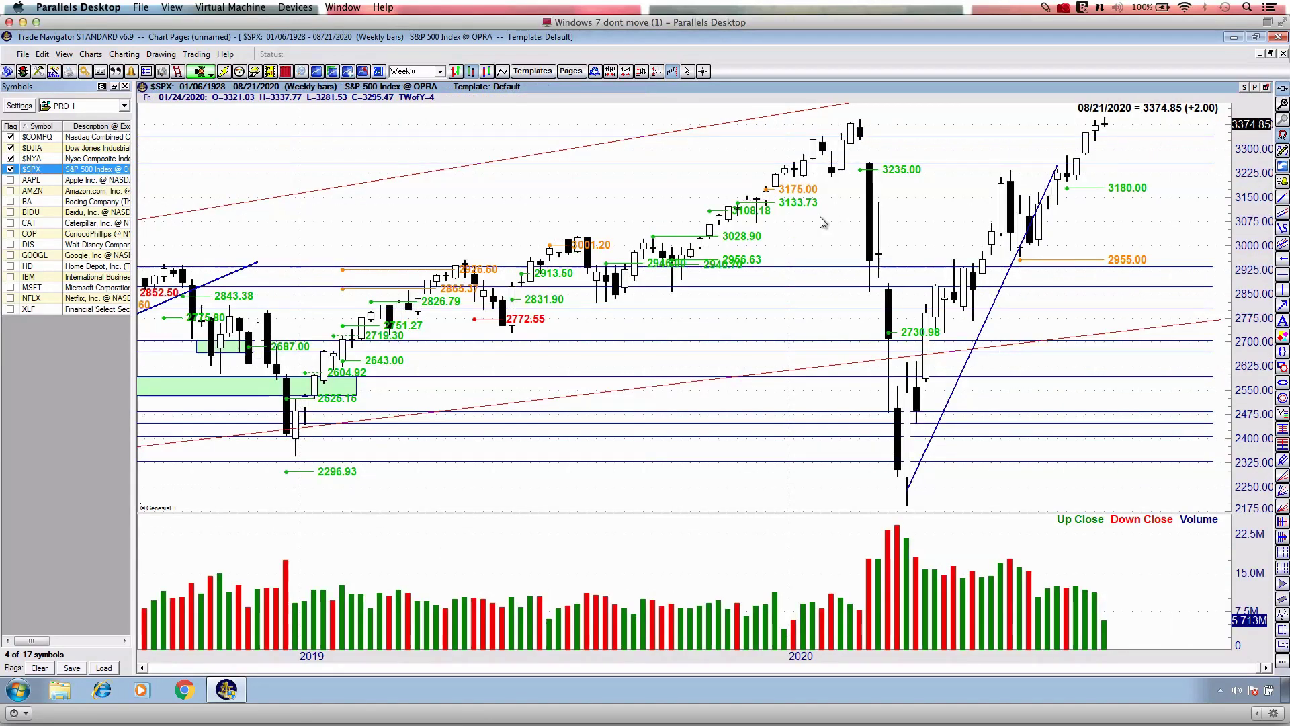
key(Down)
key(Down)
key(Down)
key(Down)
key(Down)
key(Down)
key(Down)
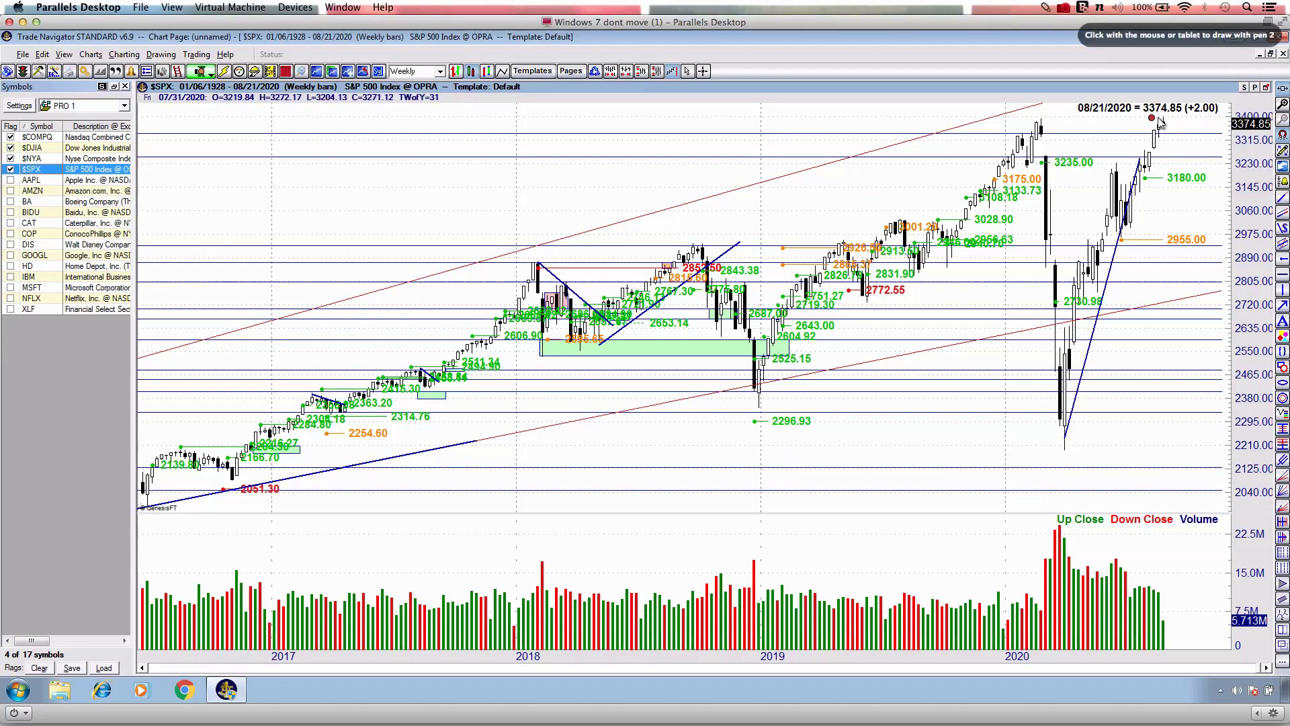
key(Down)
key(Down)
key(Down)
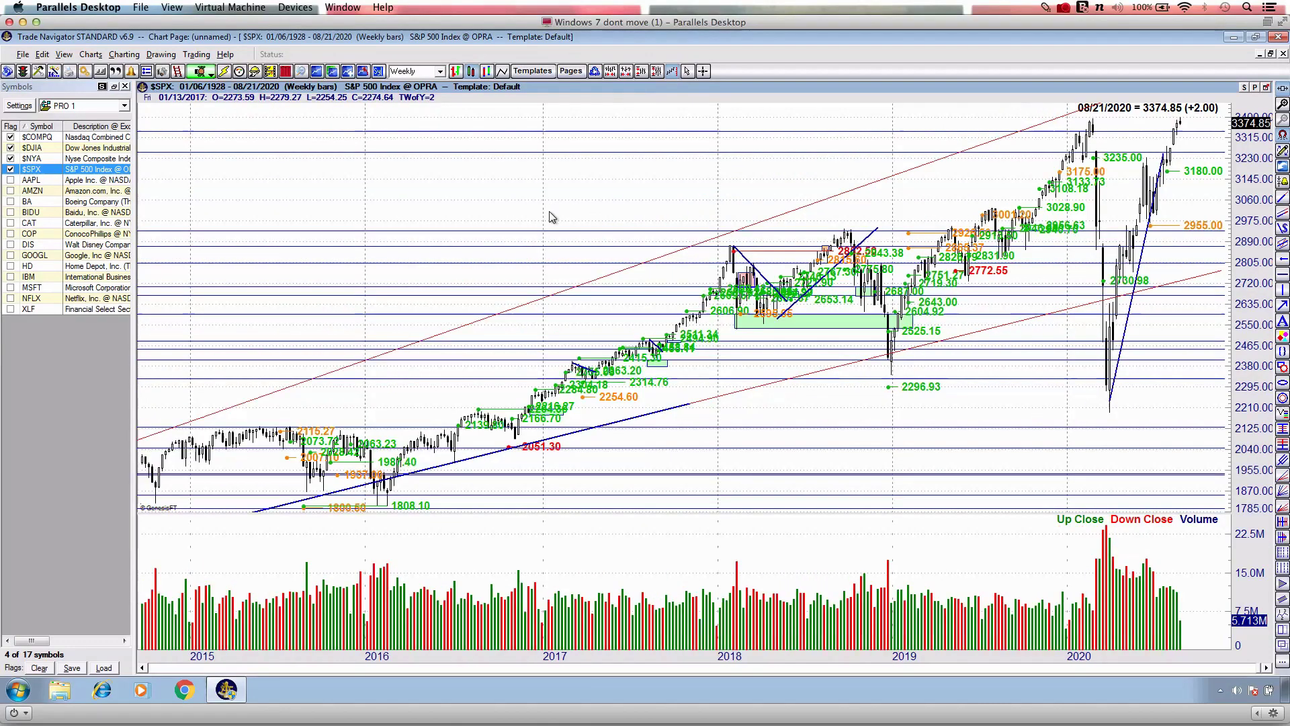
Go back to the S&P 500's 2007 top, trace the August drop and October rebound in red, and clear the marks.
drag(433, 185, 831, 188)
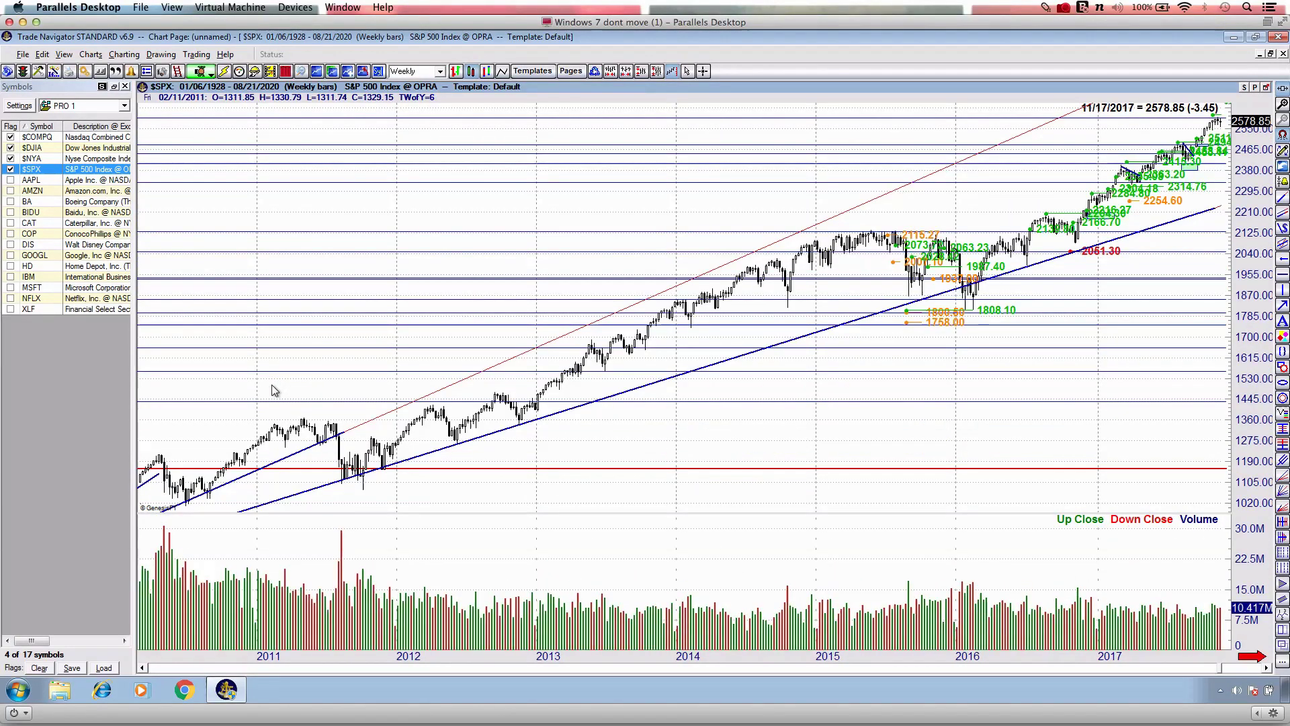
drag(273, 389, 633, 377)
drag(371, 336, 683, 331)
drag(160, 332, 491, 330)
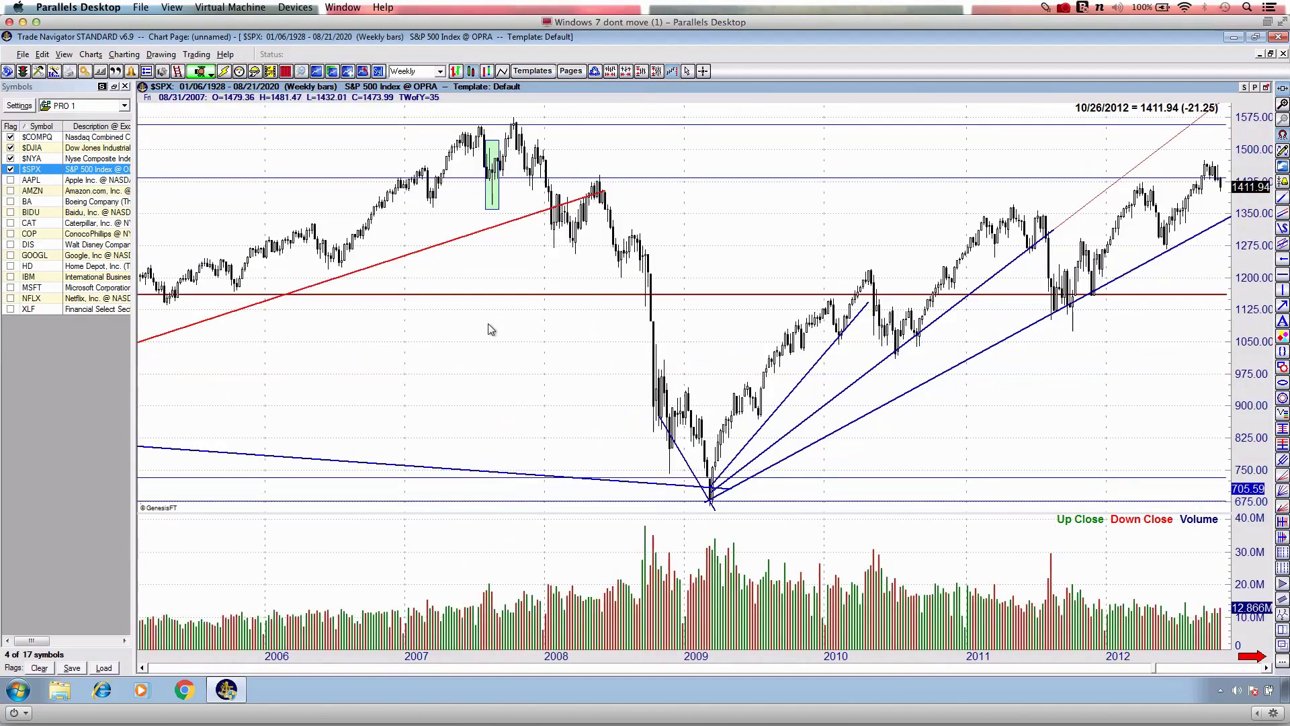
mouse_move(475, 130)
mouse_down()
mouse_move(498, 197)
mouse_move(529, 127)
mouse_move(513, 122)
mouse_up()
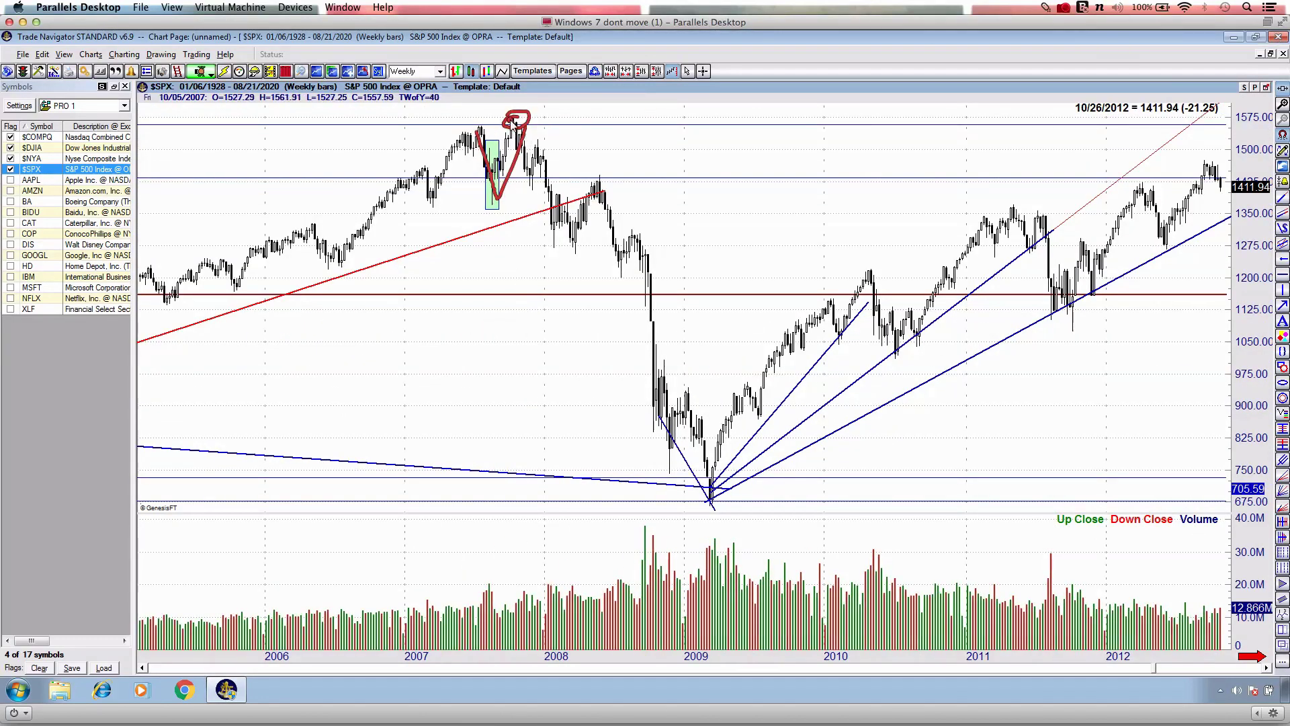
key(Escape)
key(ctrl+2)
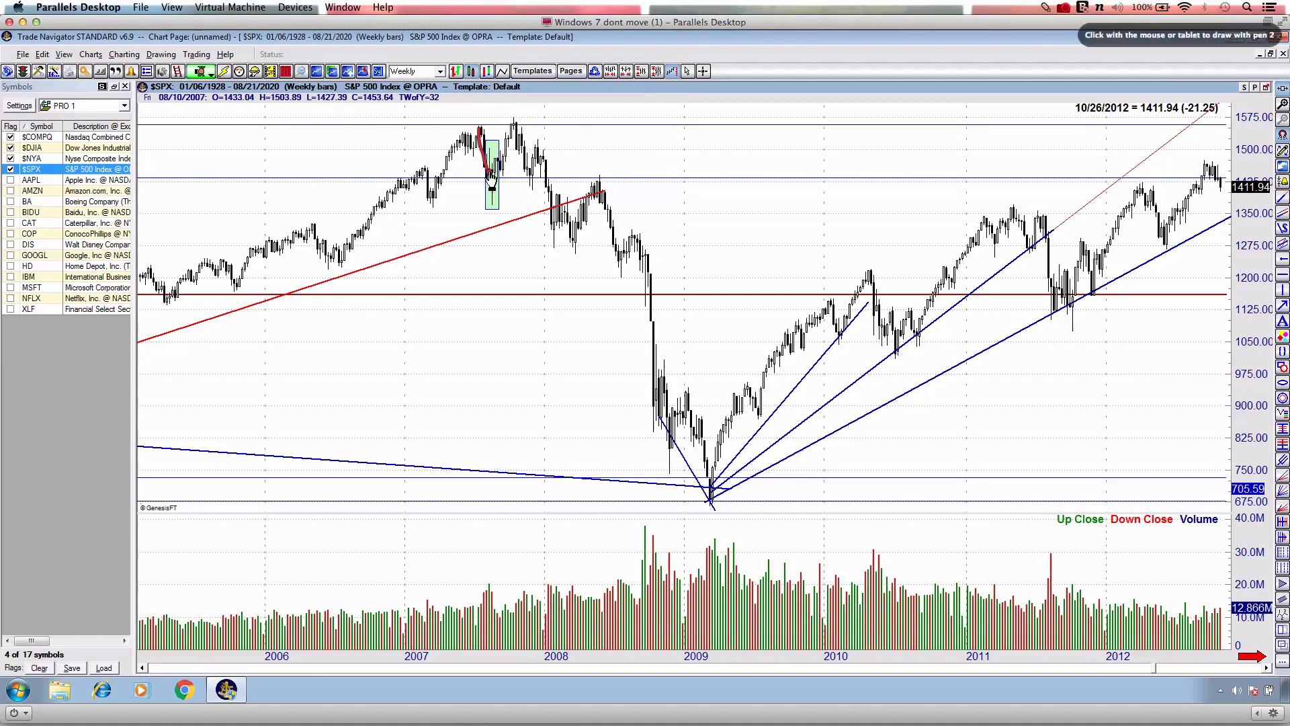
mouse_move(492, 179)
mouse_down()
mouse_move(537, 108)
mouse_move(533, 156)
mouse_up()
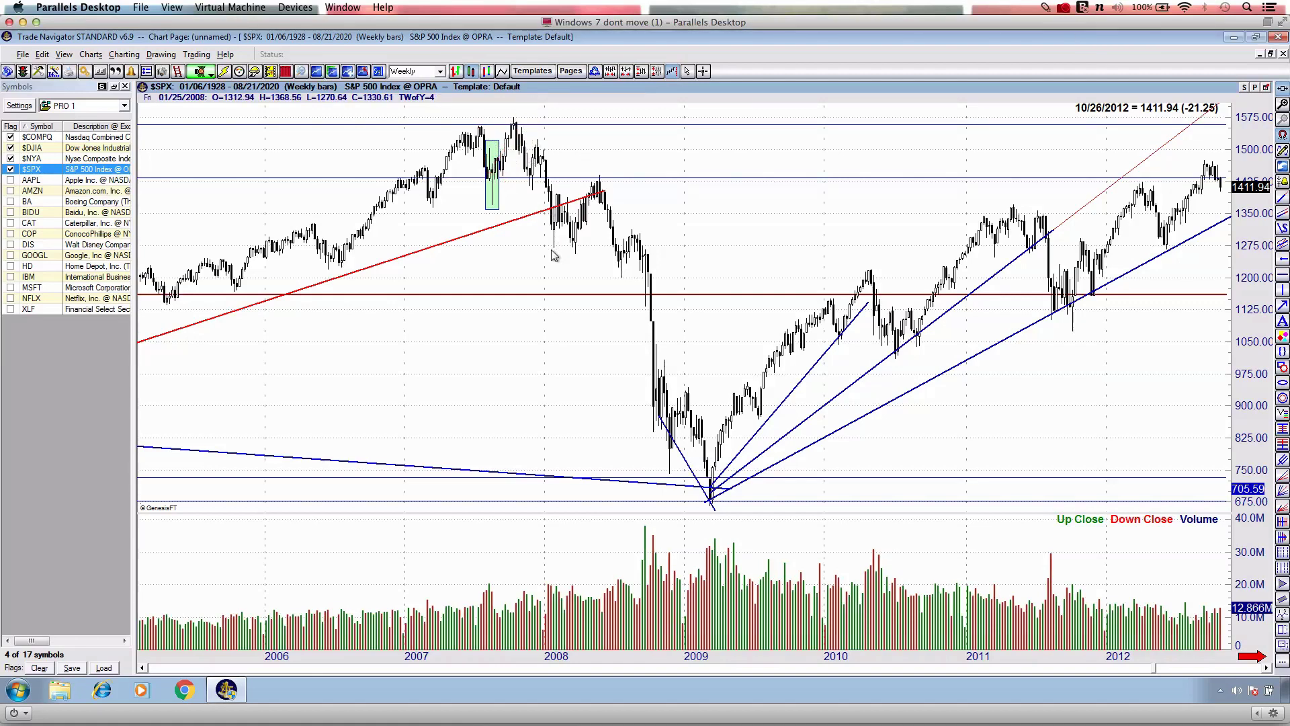
Show the S&P 500's 2002–2009 weekly bars and underline the August 2007 low in the green box in red.
drag(552, 250, 664, 273)
drag(356, 208, 561, 217)
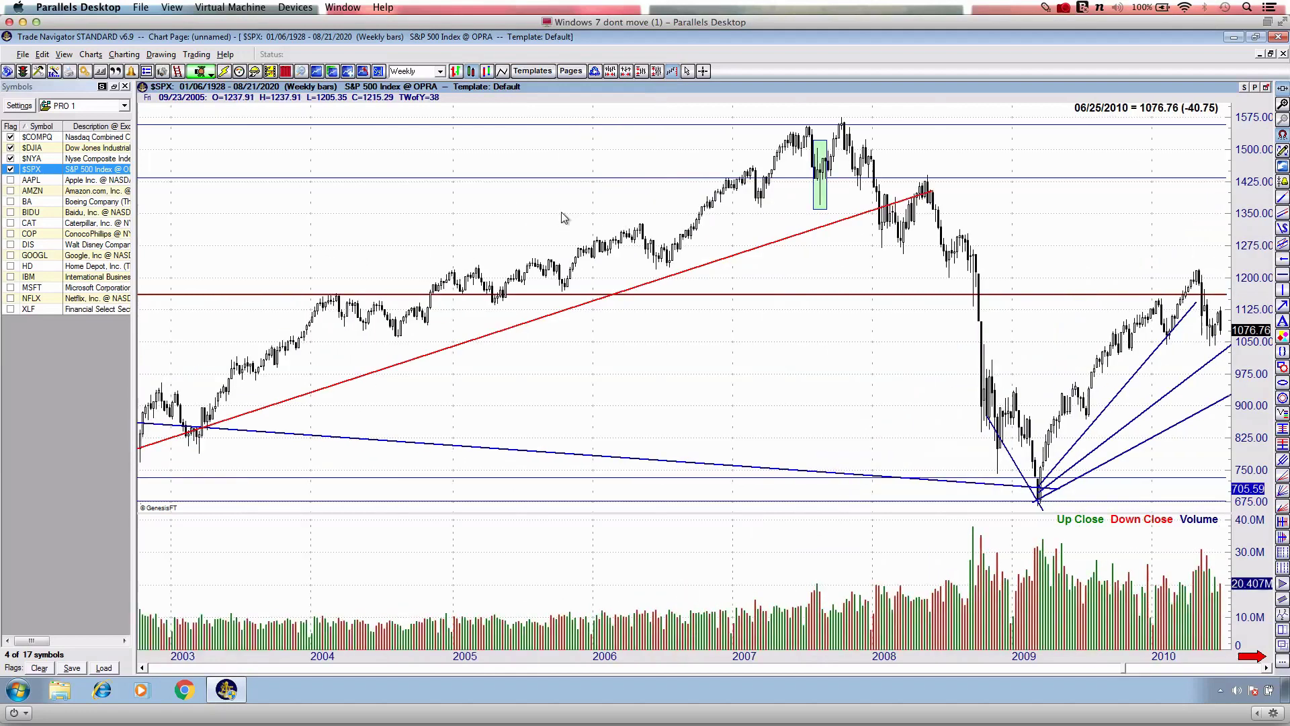
scroll(608, 213, left, 4)
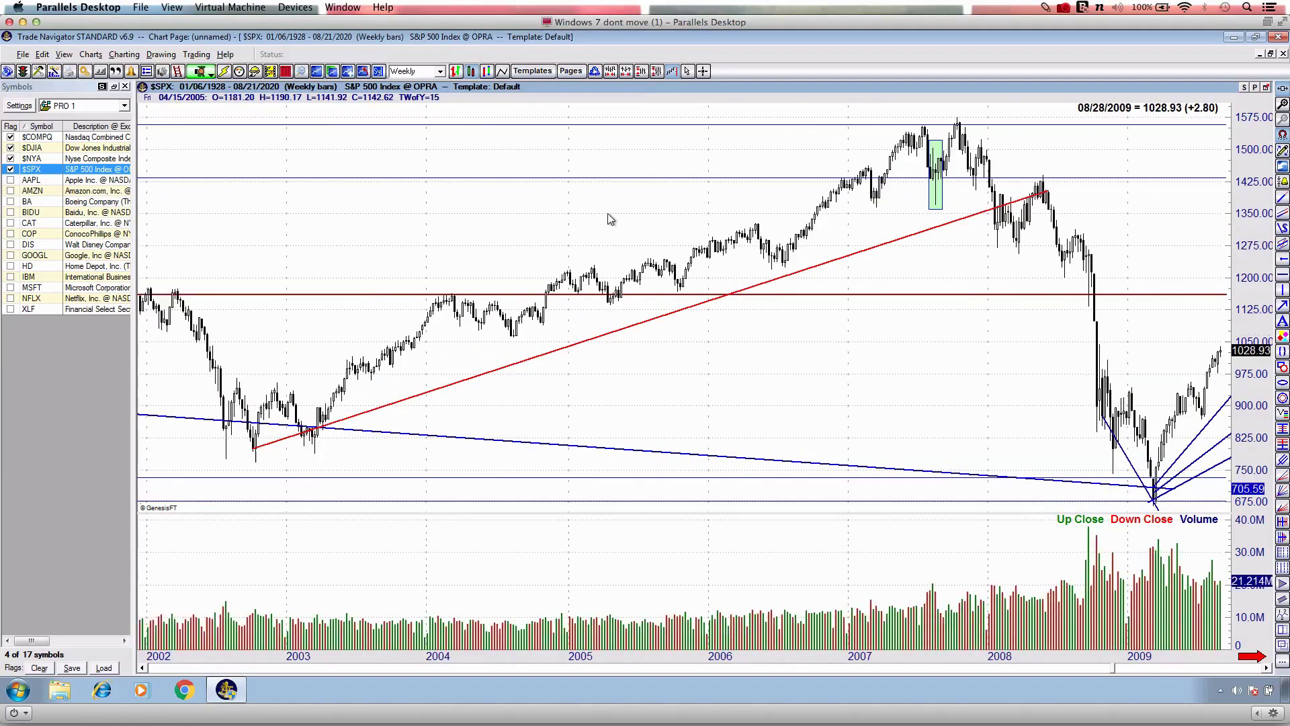
drag(924, 198, 953, 198)
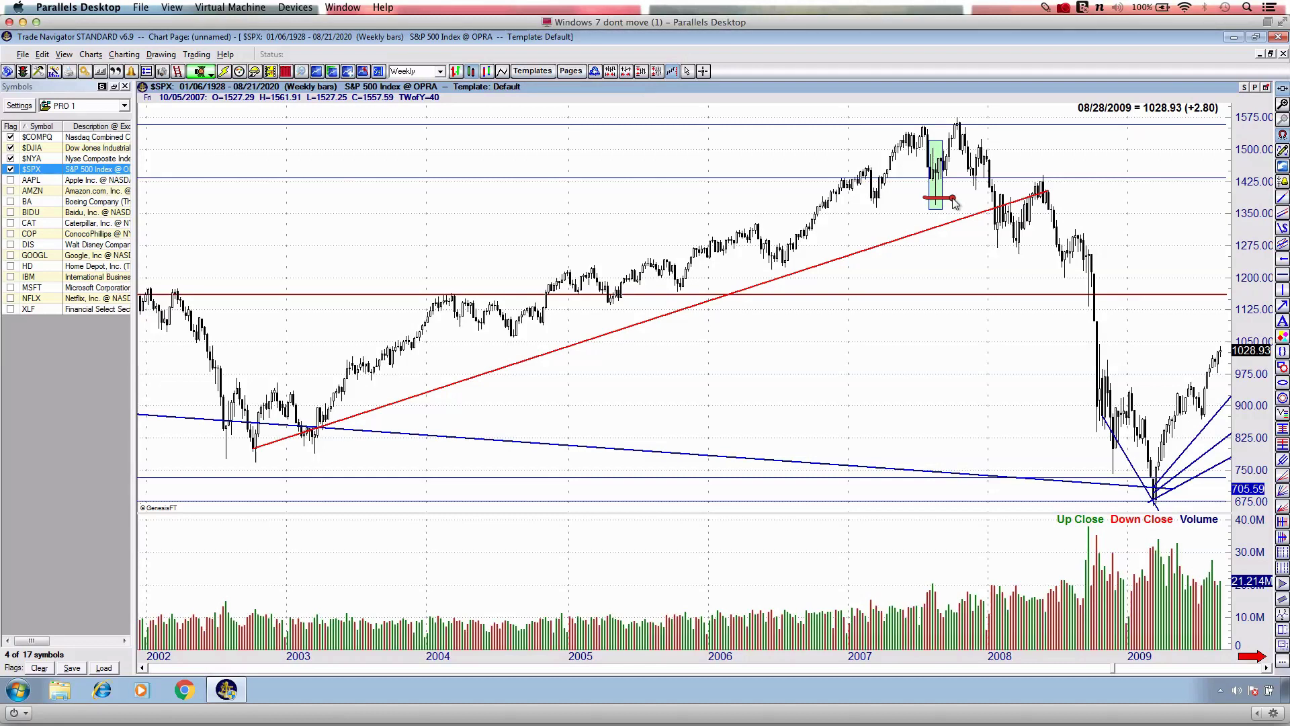
Show the S&P 500's 2004–2011 weekly bars, circle the 2007 top in red, and clear the mark.
drag(644, 211, 442, 226)
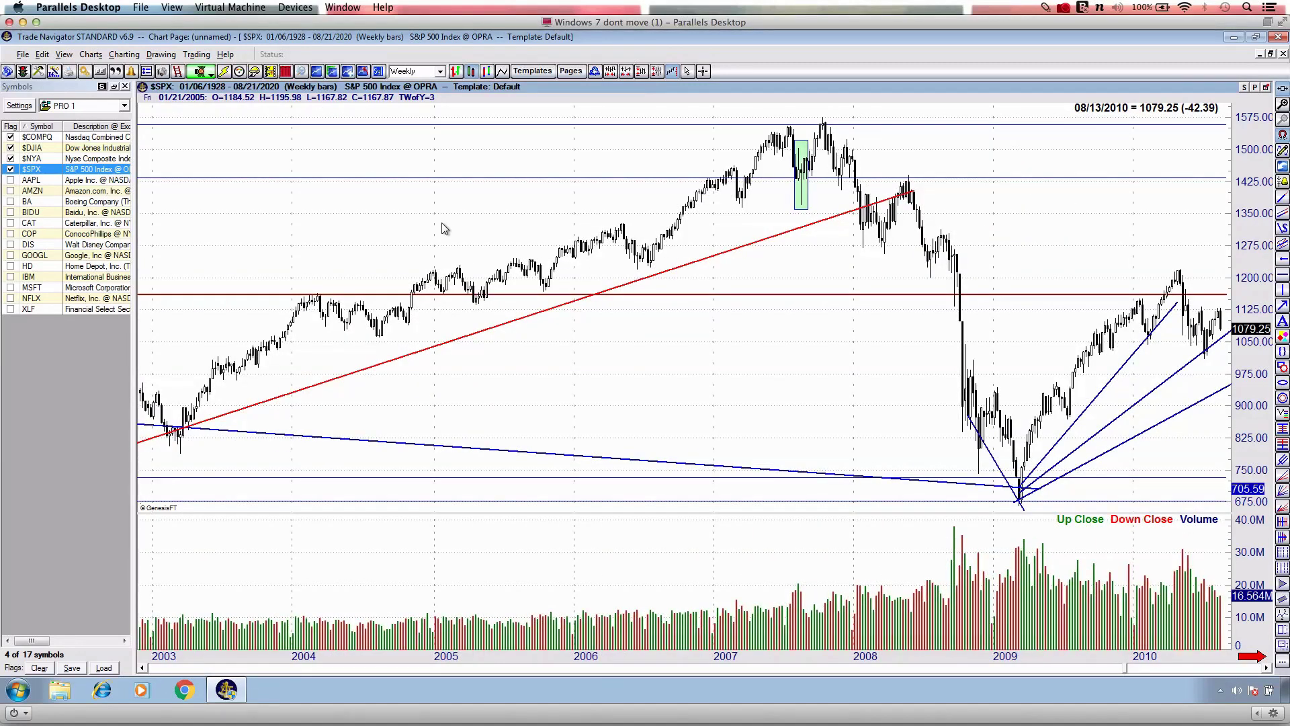
drag(495, 216, 412, 216)
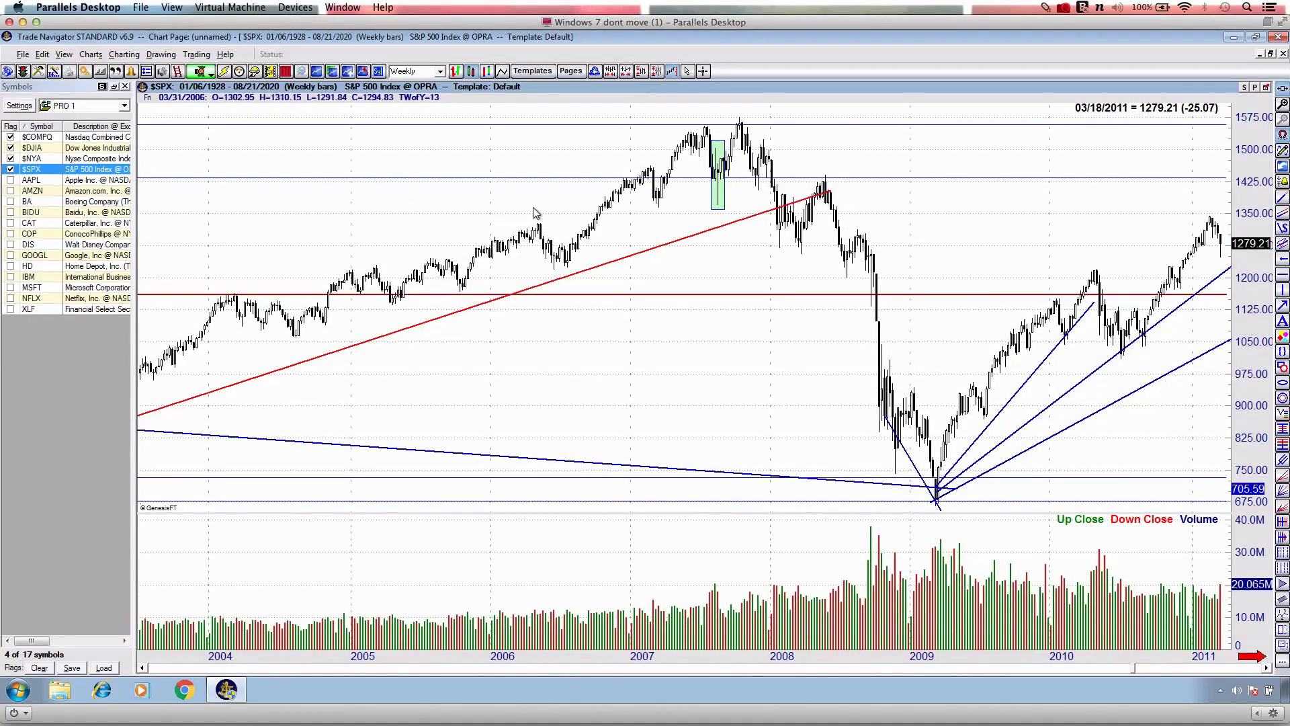
key(ctrl+2)
drag(638, 157, 640, 168)
mouse_move(803, 176)
mouse_down()
mouse_move(806, 148)
mouse_move(714, 106)
mouse_up()
mouse_move(642, 170)
mouse_down()
mouse_move(718, 201)
mouse_move(806, 163)
mouse_up()
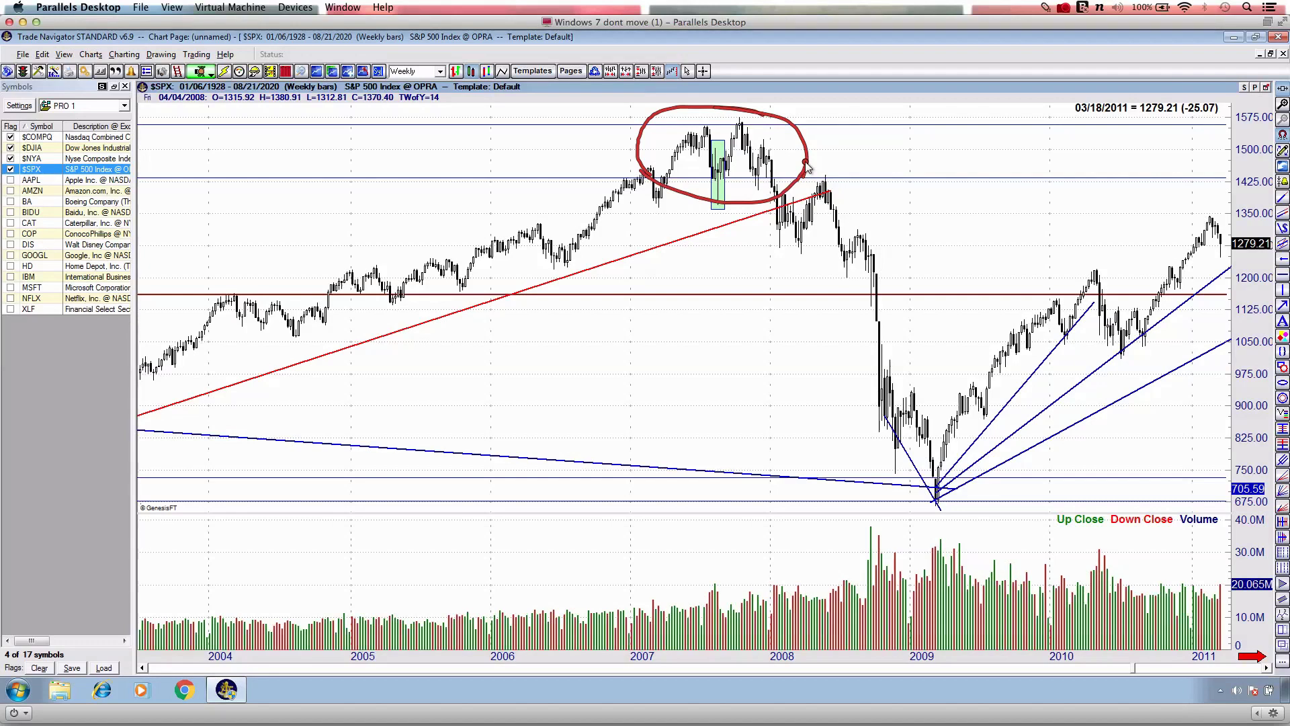
key(Escape)
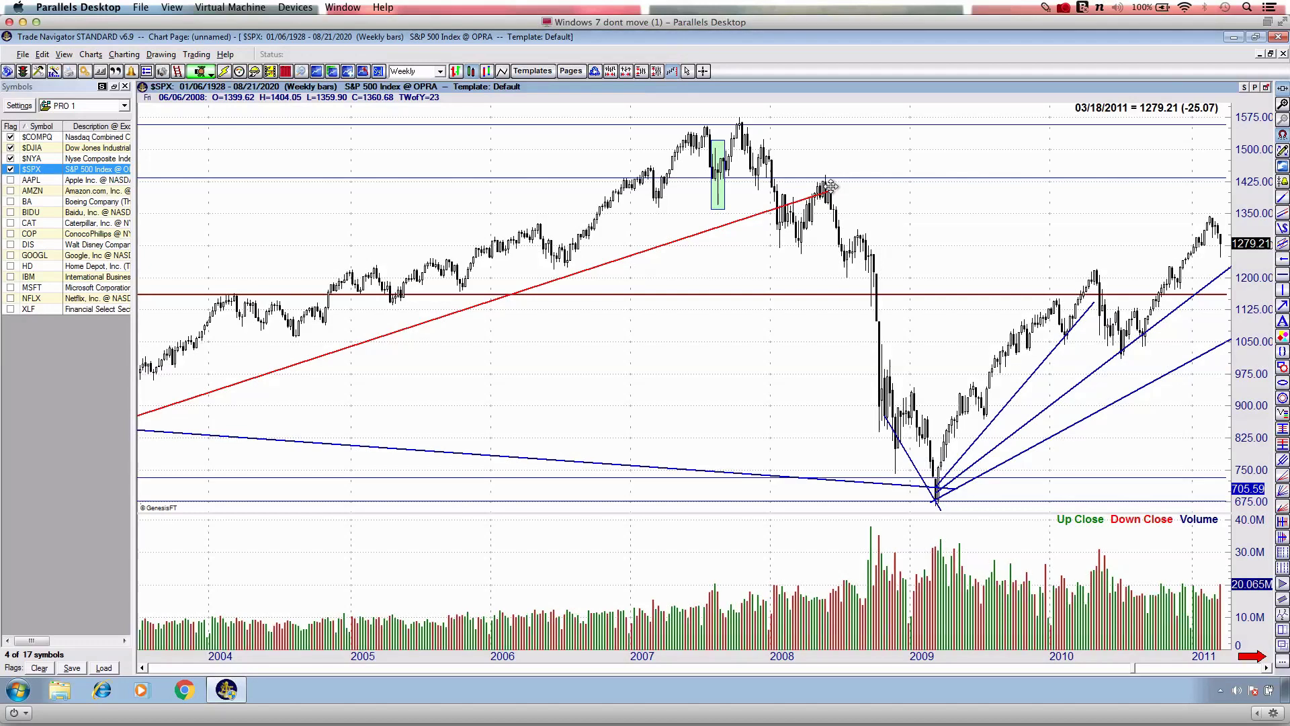
Return to the S&P 500's 2020 weekly bars, mark the August highs, the rebound from March and the February top in red, and clear the marks.
drag(1013, 215, 942, 216)
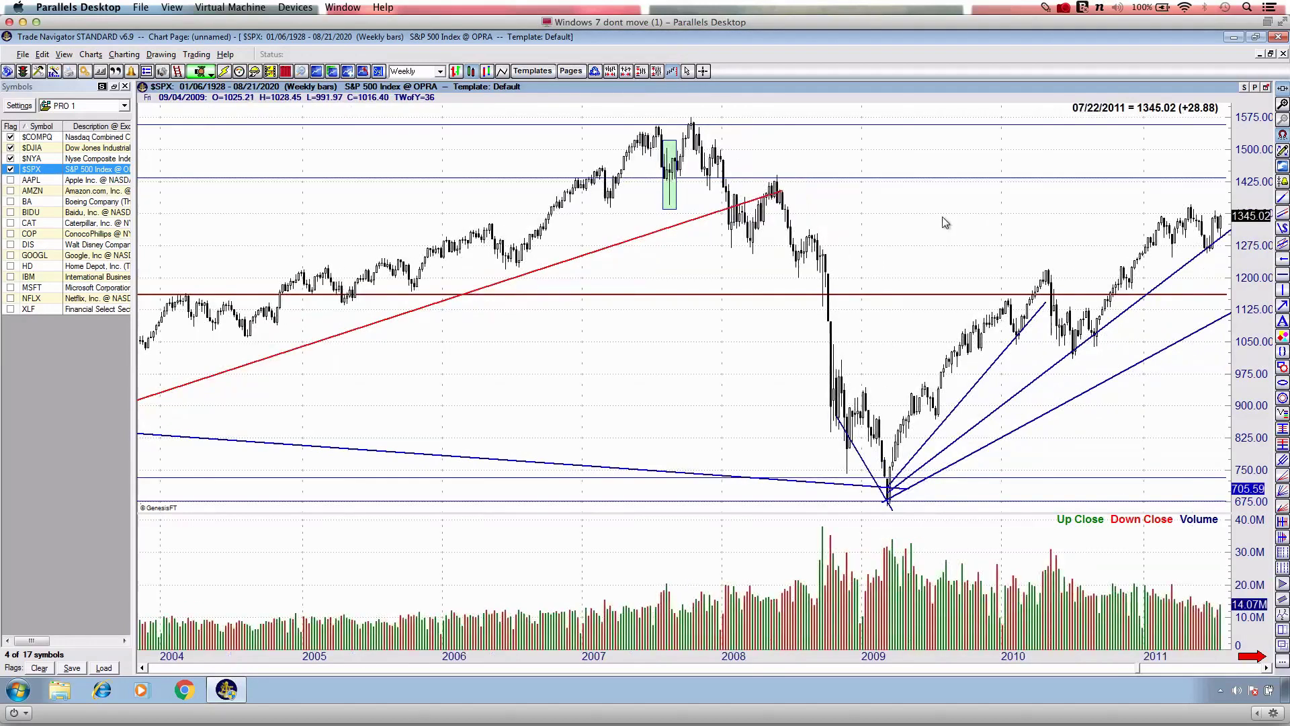
click(1248, 657)
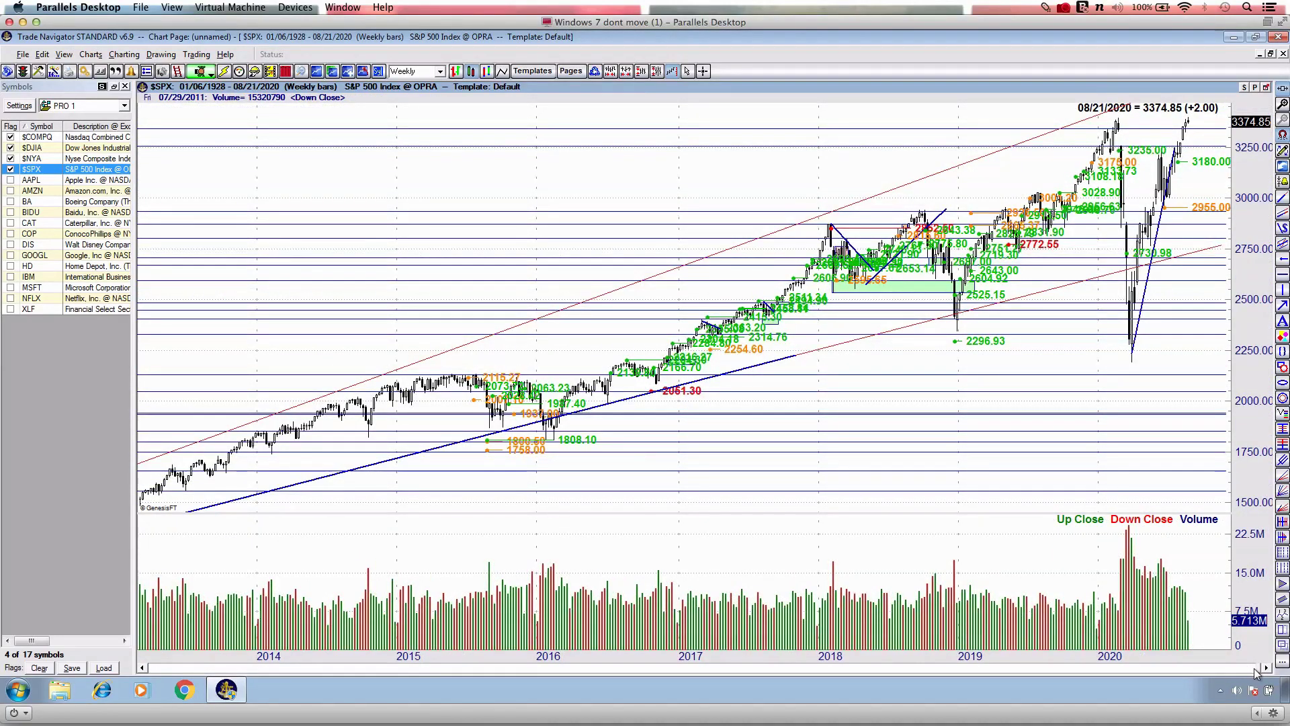
scroll(915, 170, up, 2)
scroll(913, 178, up, 4)
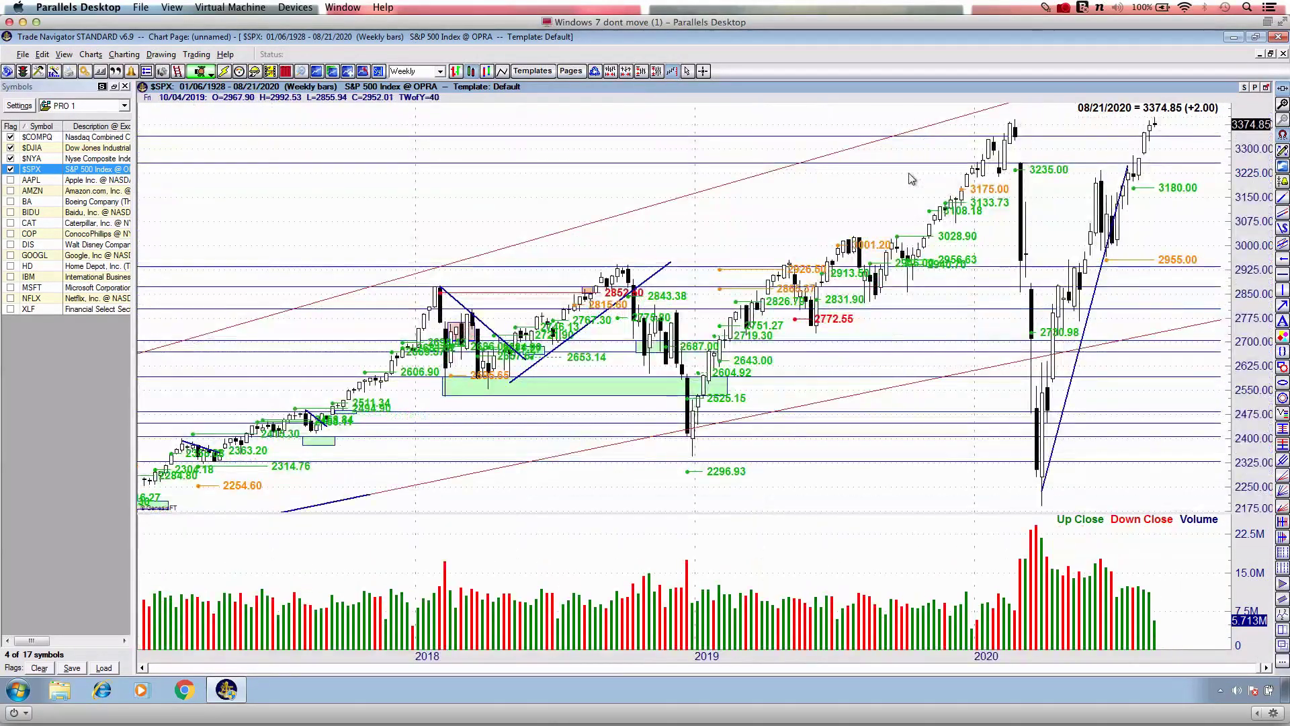
scroll(909, 175, up, 4)
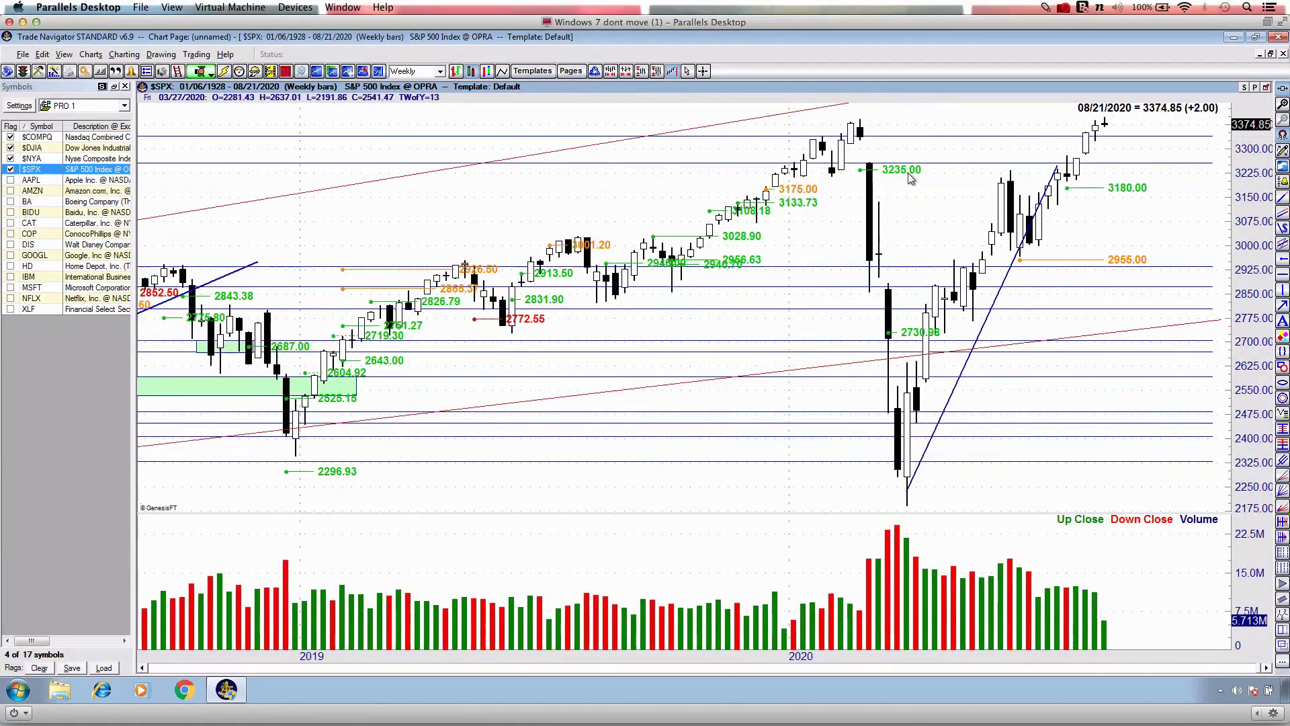
scroll(911, 178, up, 4)
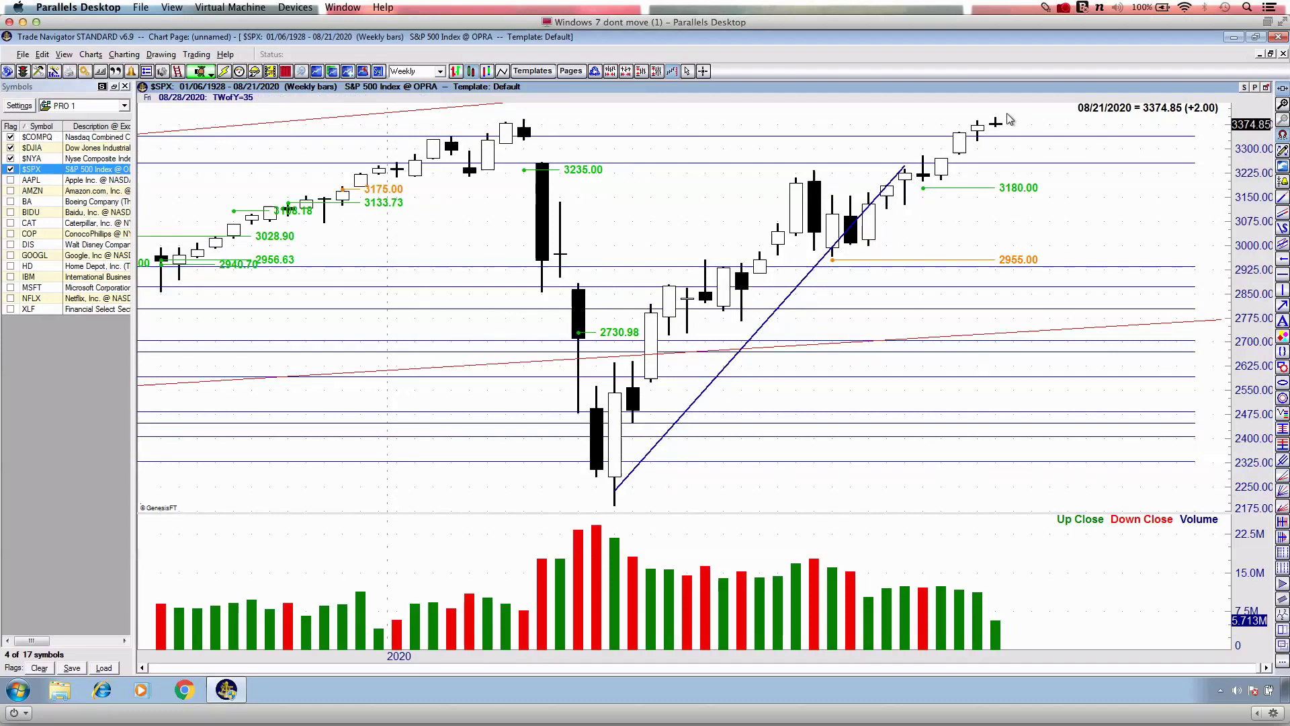
key(ctrl+2)
mouse_move(1018, 104)
mouse_down()
mouse_move(936, 149)
mouse_move(1043, 119)
mouse_up()
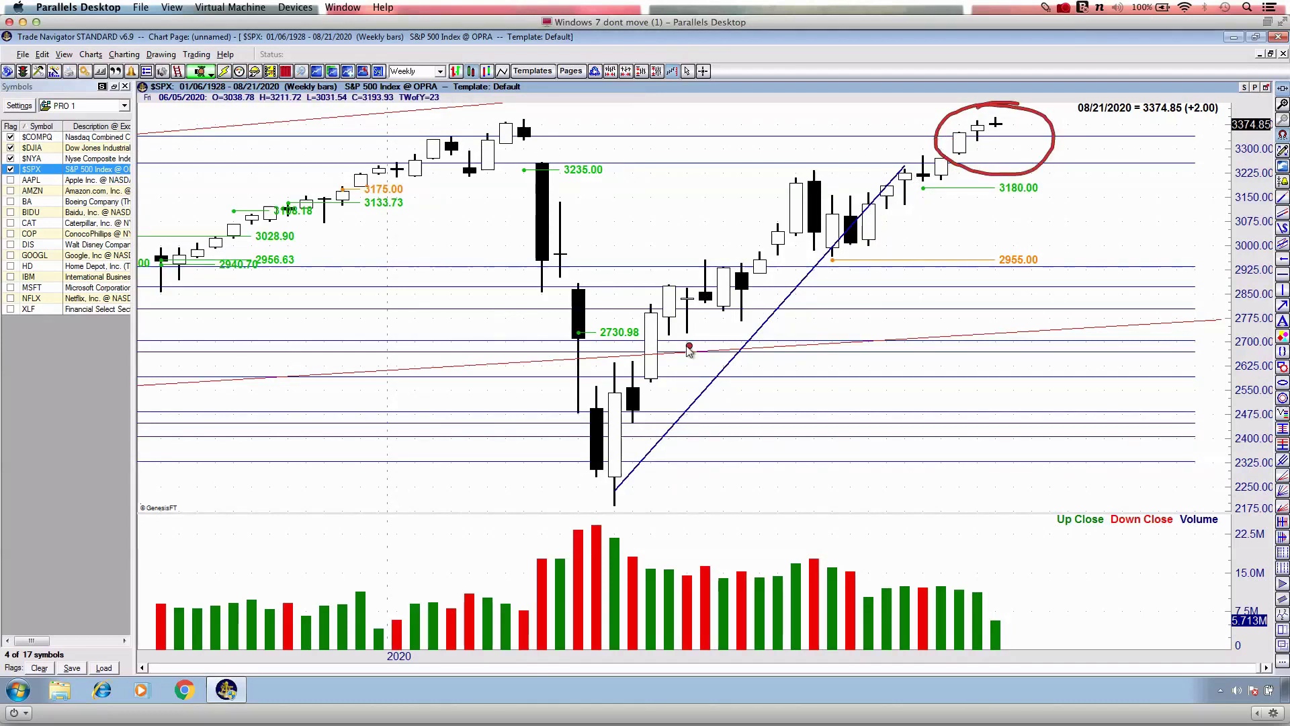
mouse_move(605, 443)
mouse_down()
mouse_move(690, 452)
mouse_move(935, 269)
mouse_move(933, 321)
mouse_up()
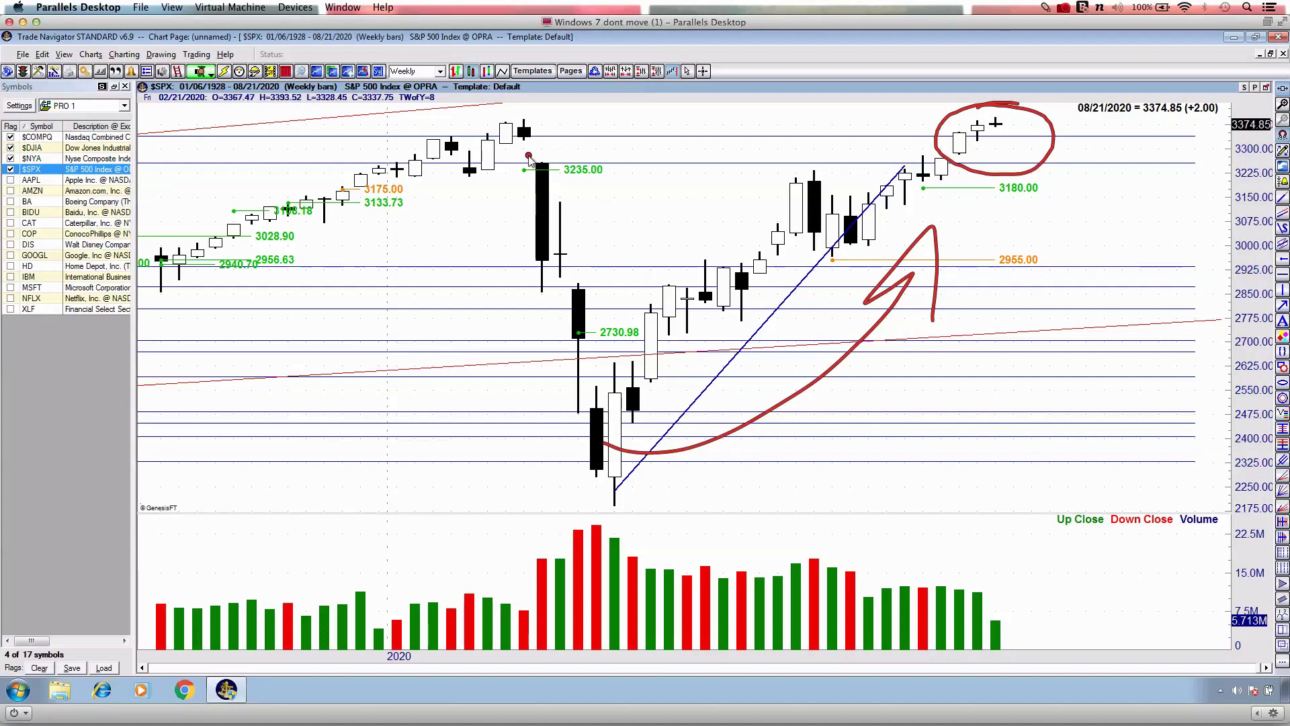
drag(499, 68, 487, 238)
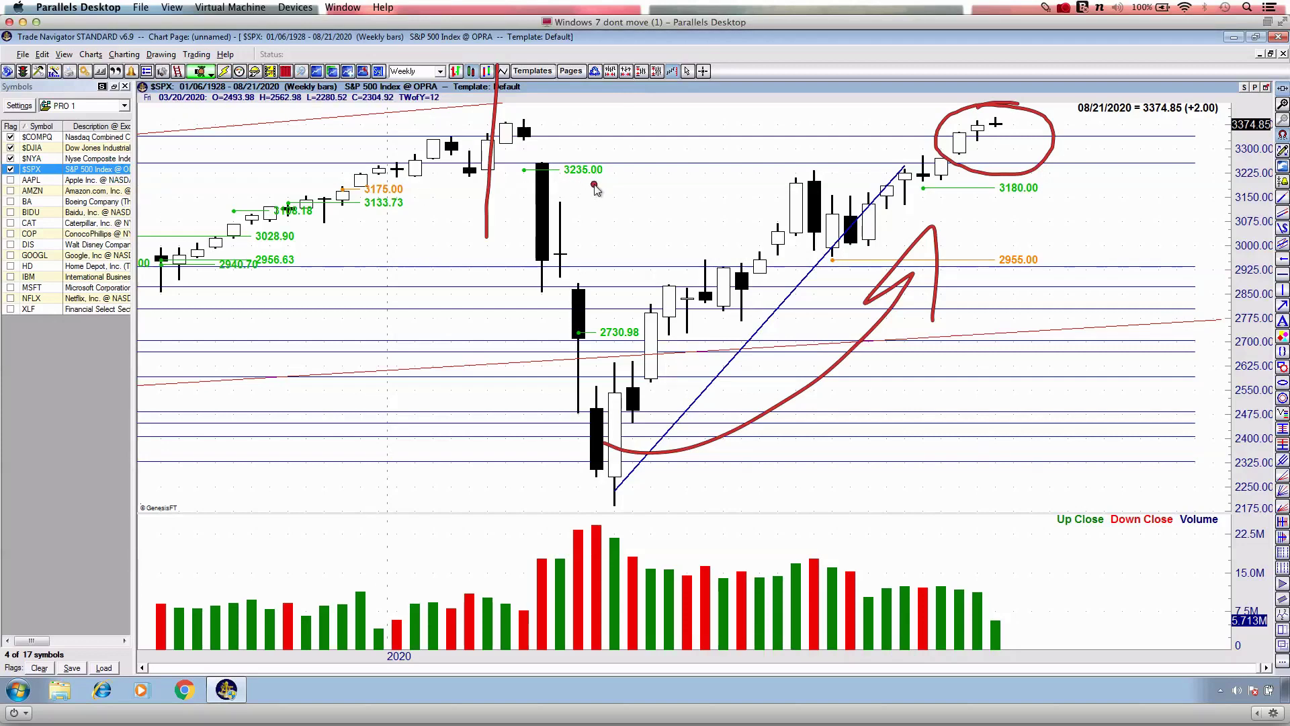
key(Escape)
Mark the S&P 500's level near 3000 and the latest August 2020 weekly bars with red lines, and clear the marks.
key(Up)
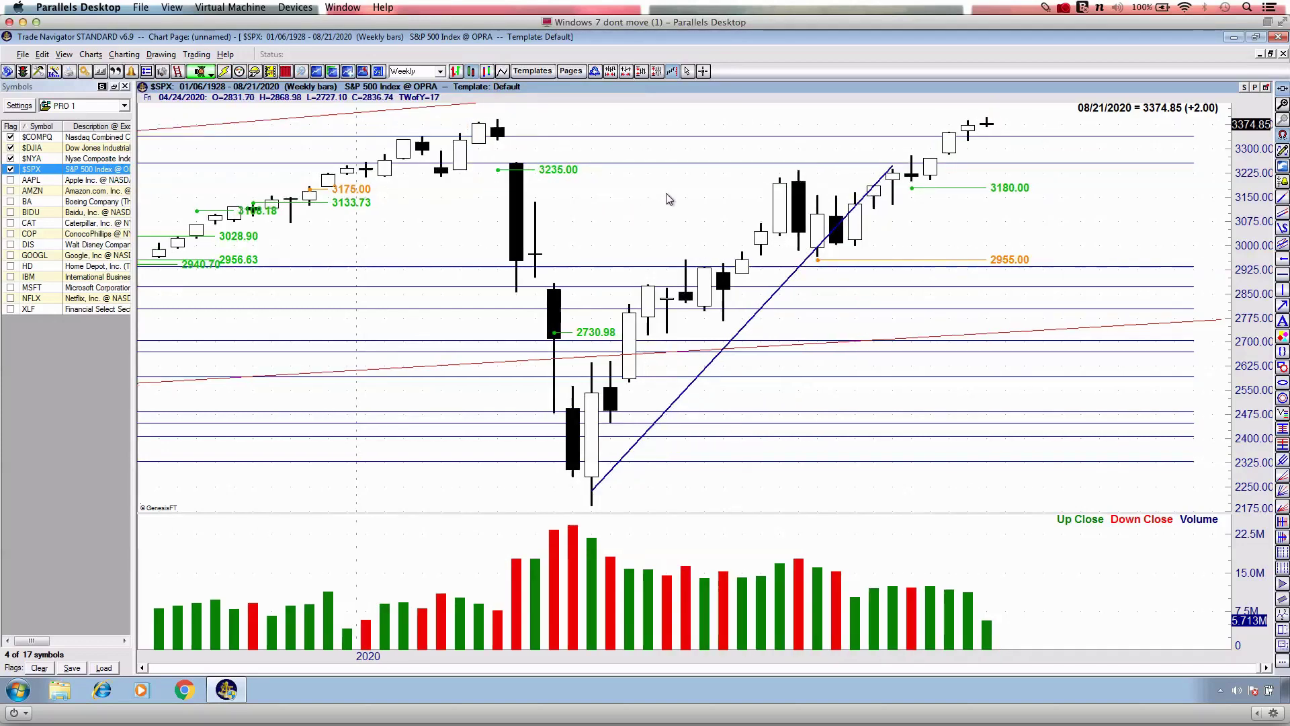
scroll(668, 199, up, 3)
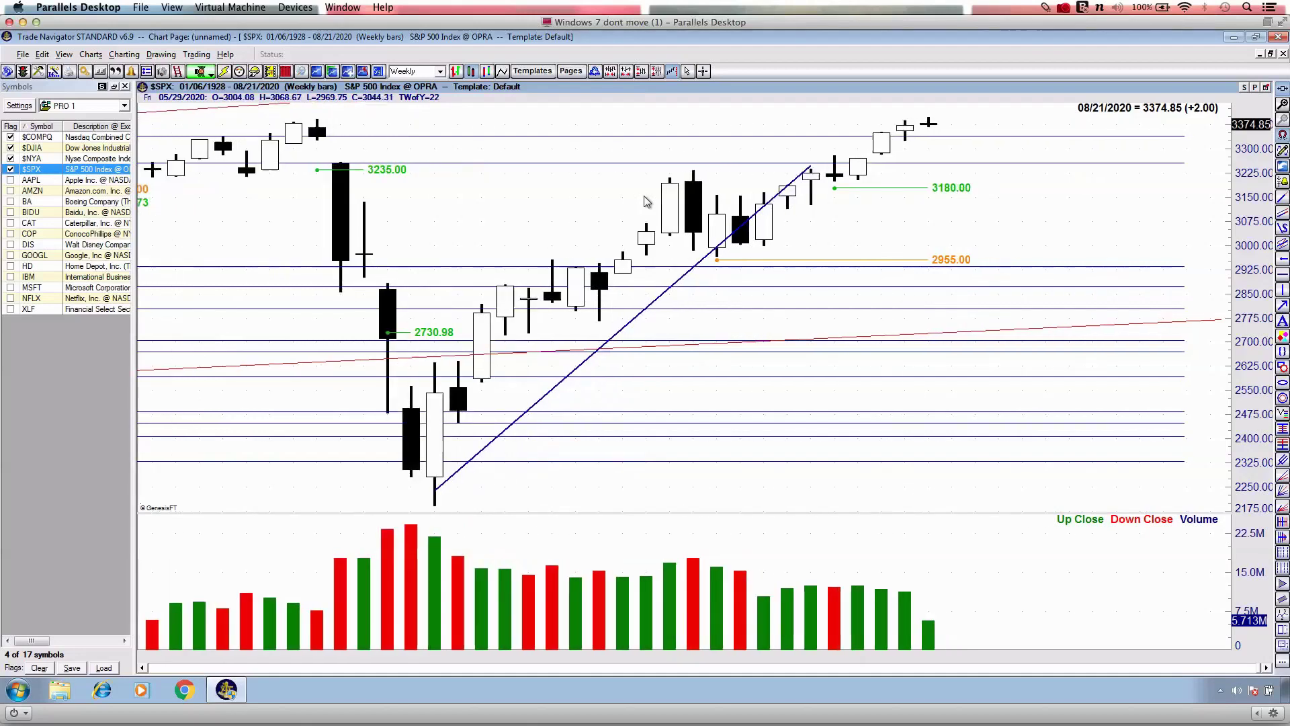
scroll(647, 202, up, 1)
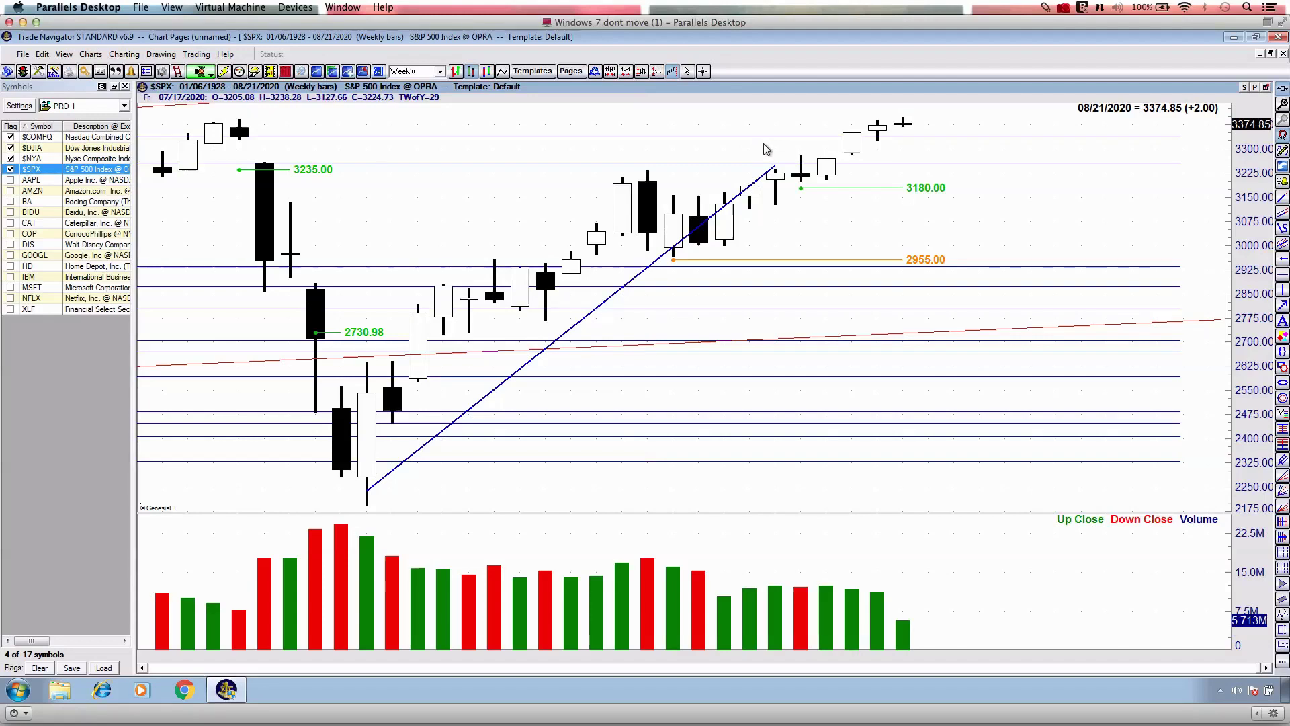
drag(477, 222, 672, 202)
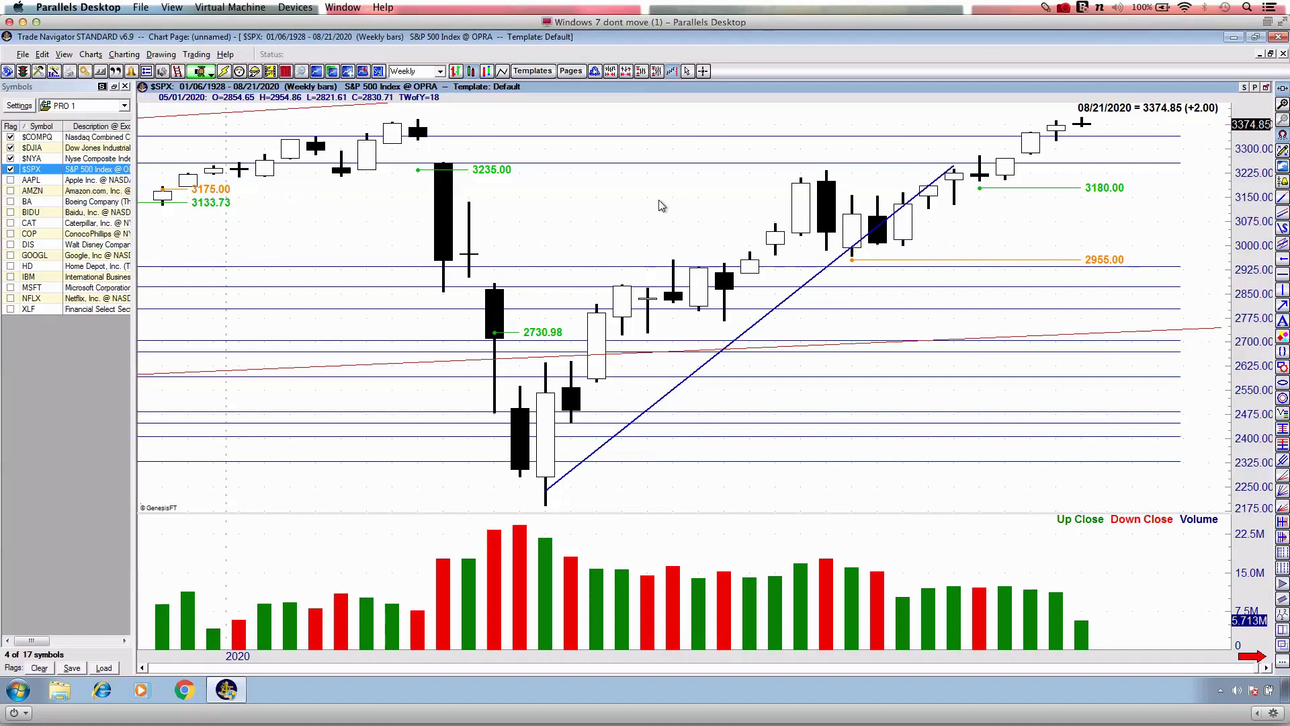
drag(628, 207, 591, 201)
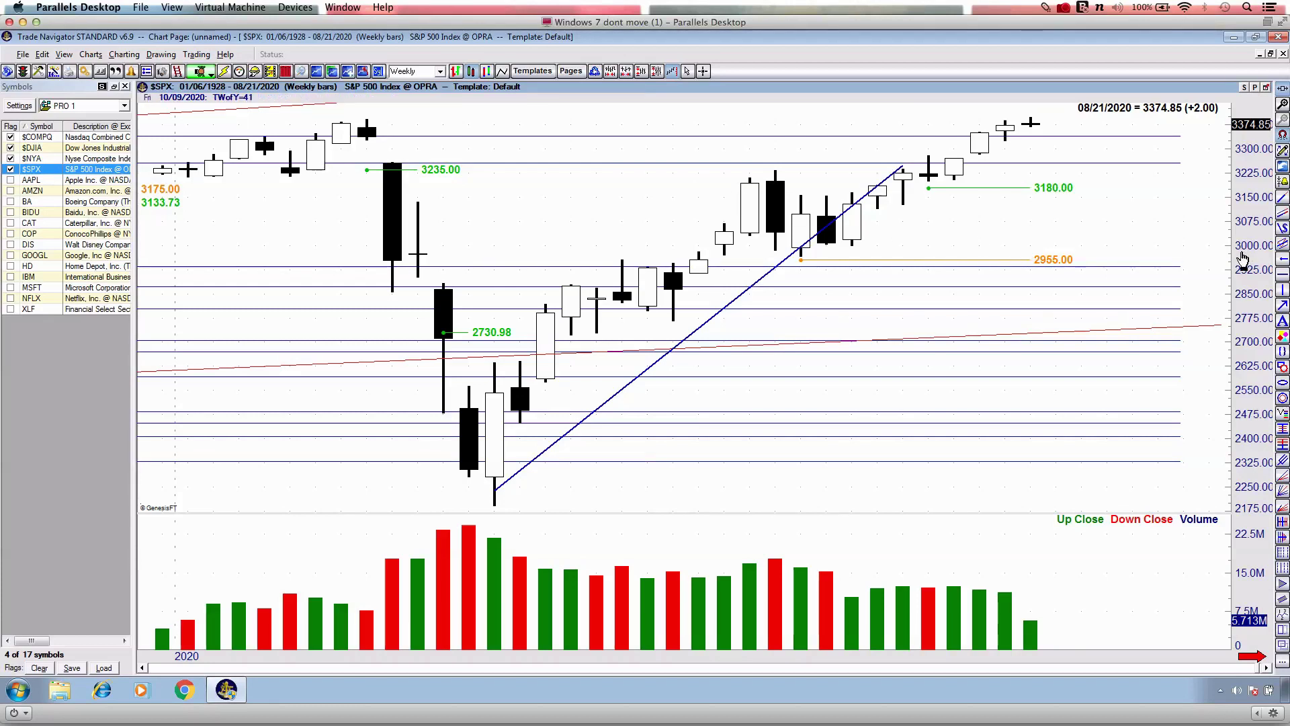
key(ctrl+2)
drag(1229, 254, 1287, 254)
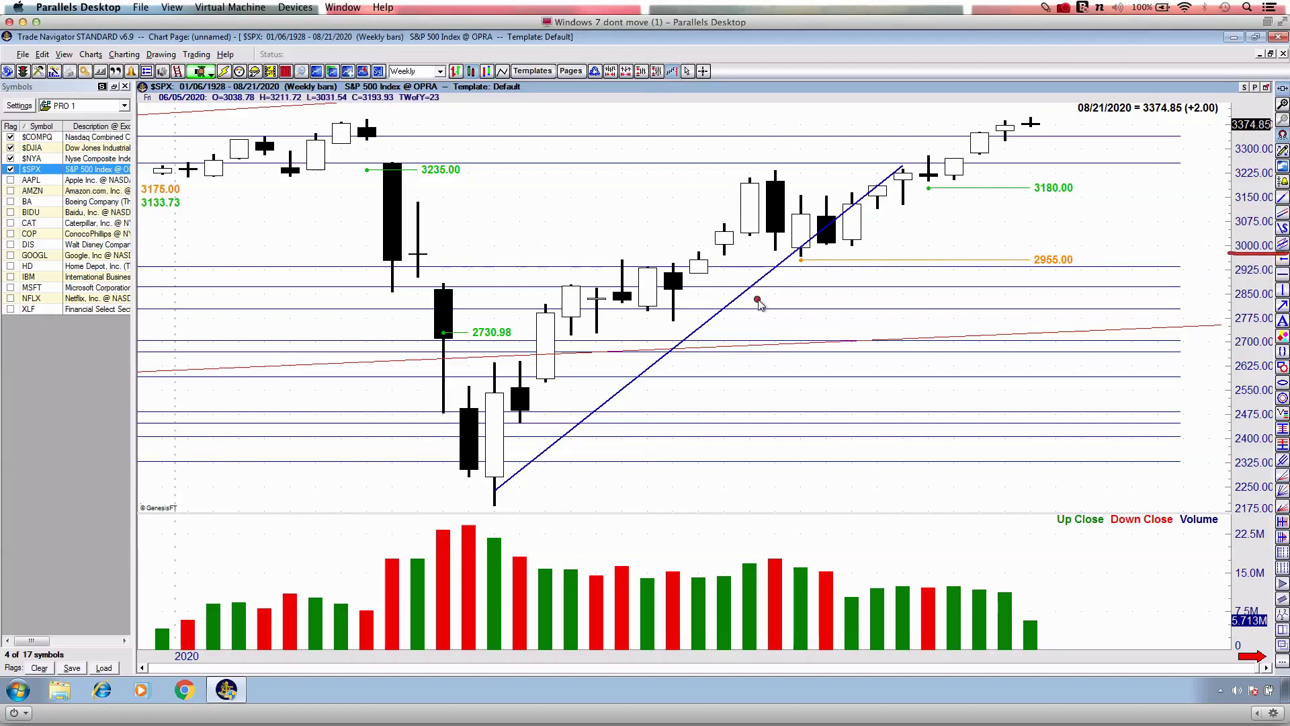
drag(704, 236, 1015, 240)
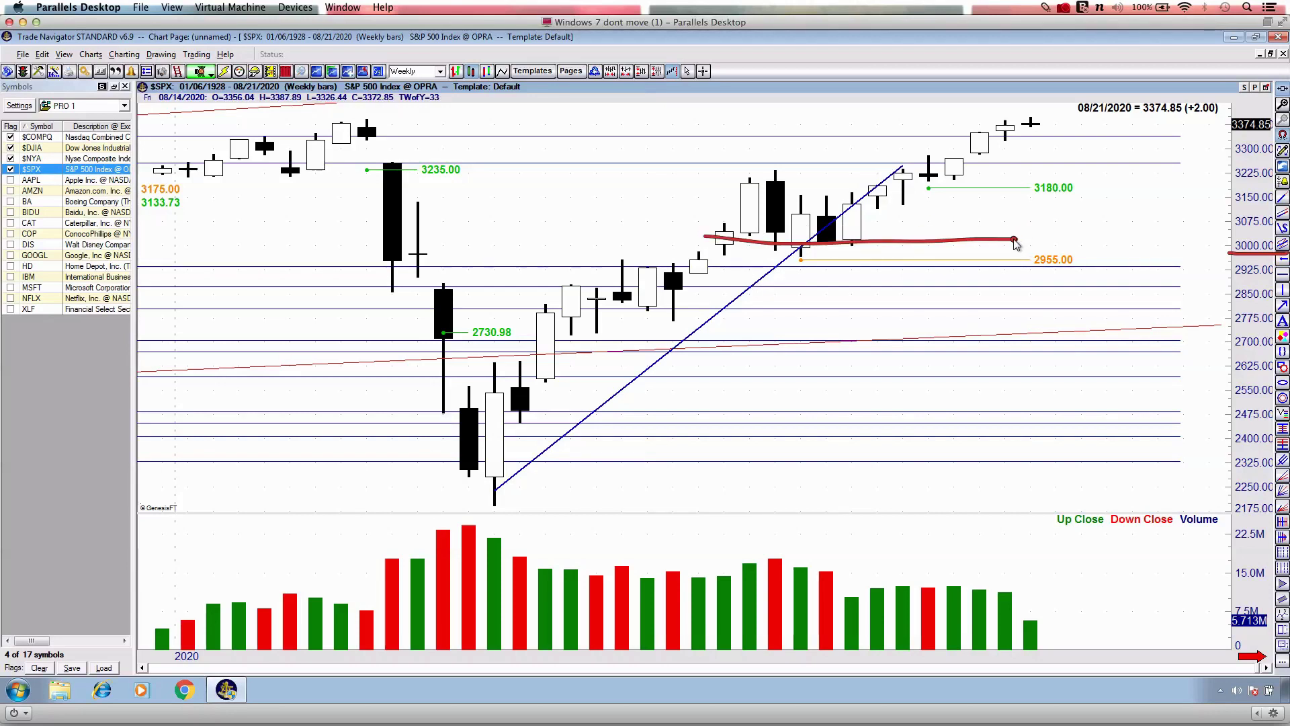
drag(995, 123, 1080, 123)
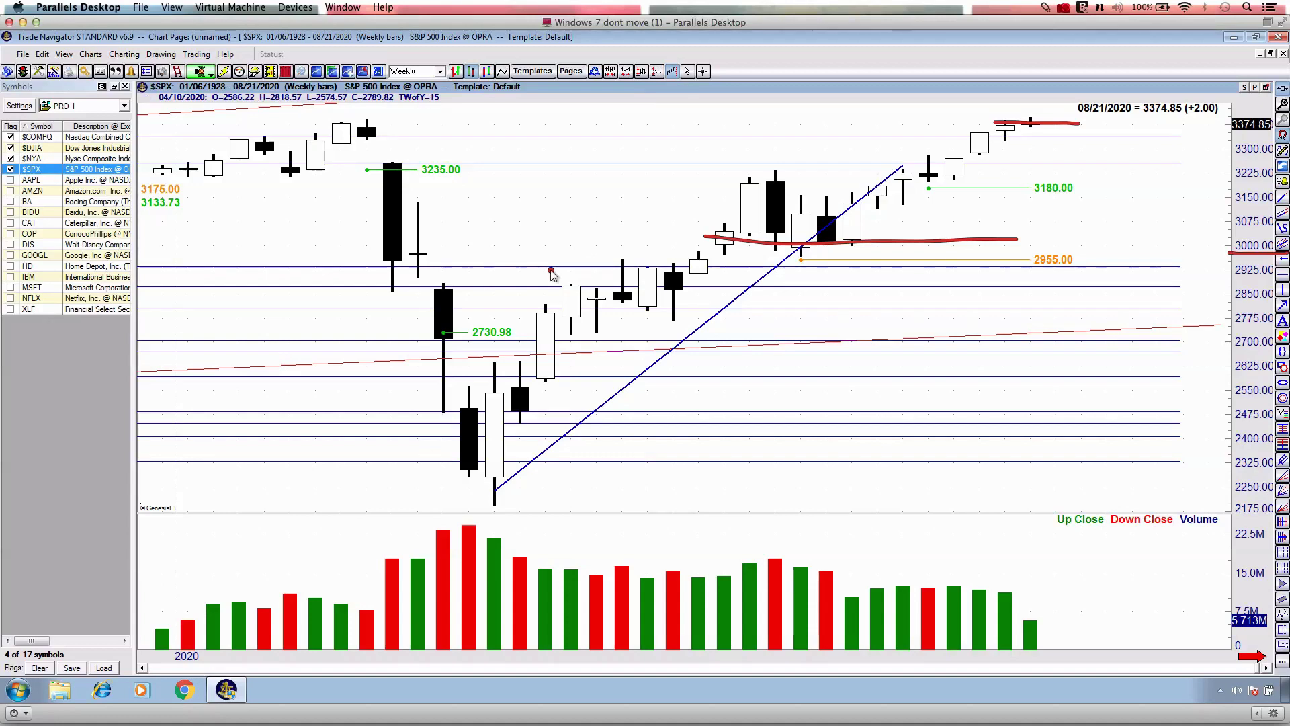
key(Escape)
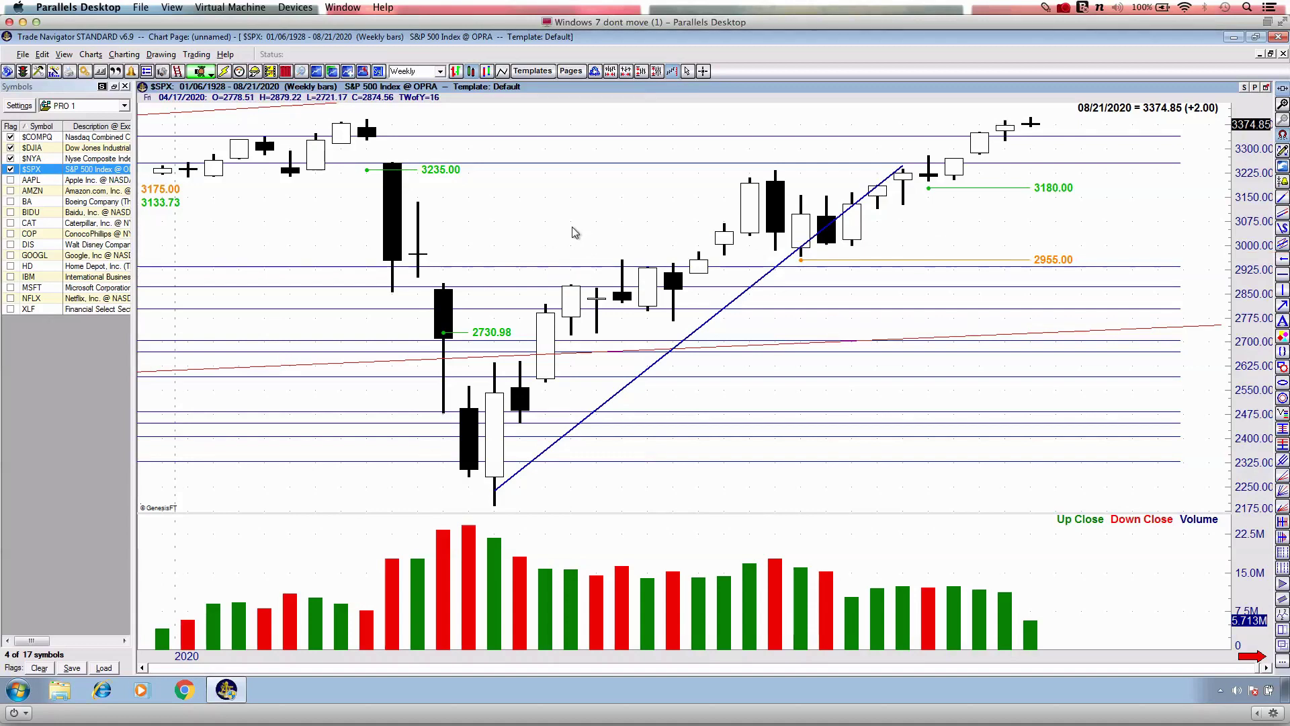
Examine the S&P 500's weekly bars from the March 2020 low through August 2020 at closer range.
scroll(573, 233, down, 1)
scroll(575, 231, up, 4)
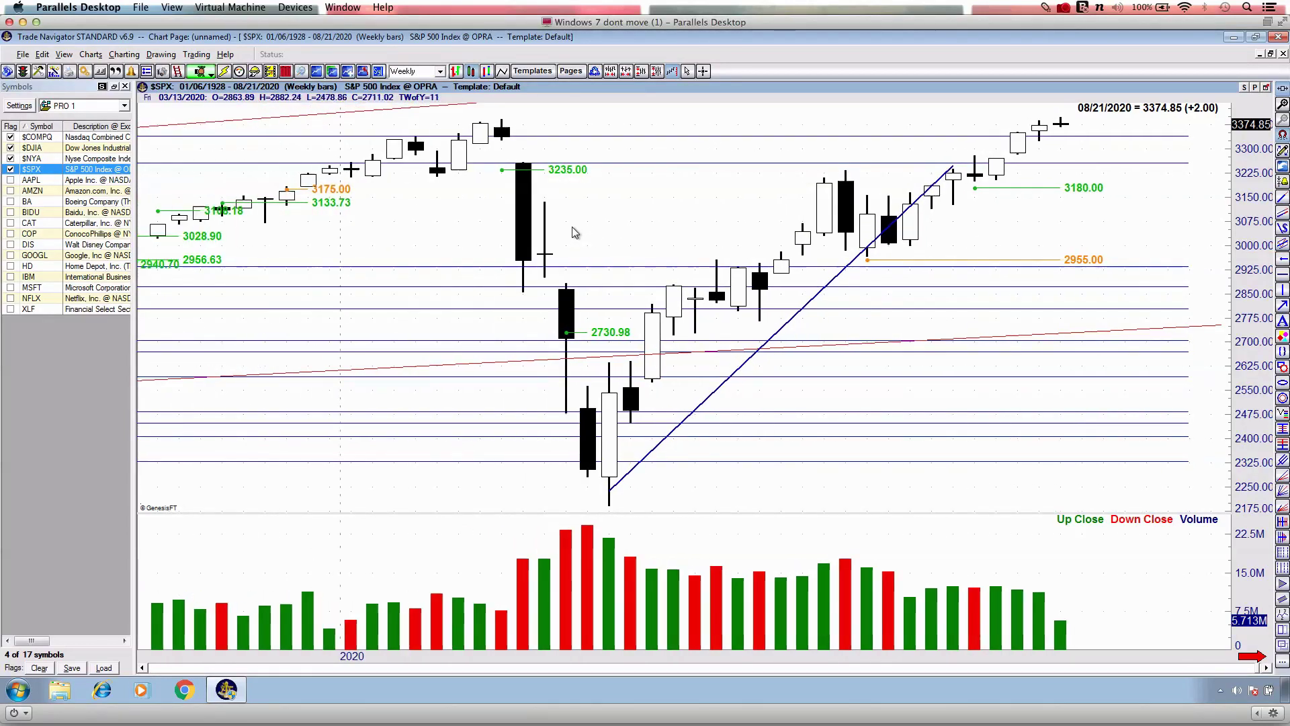
scroll(574, 232, down, 6)
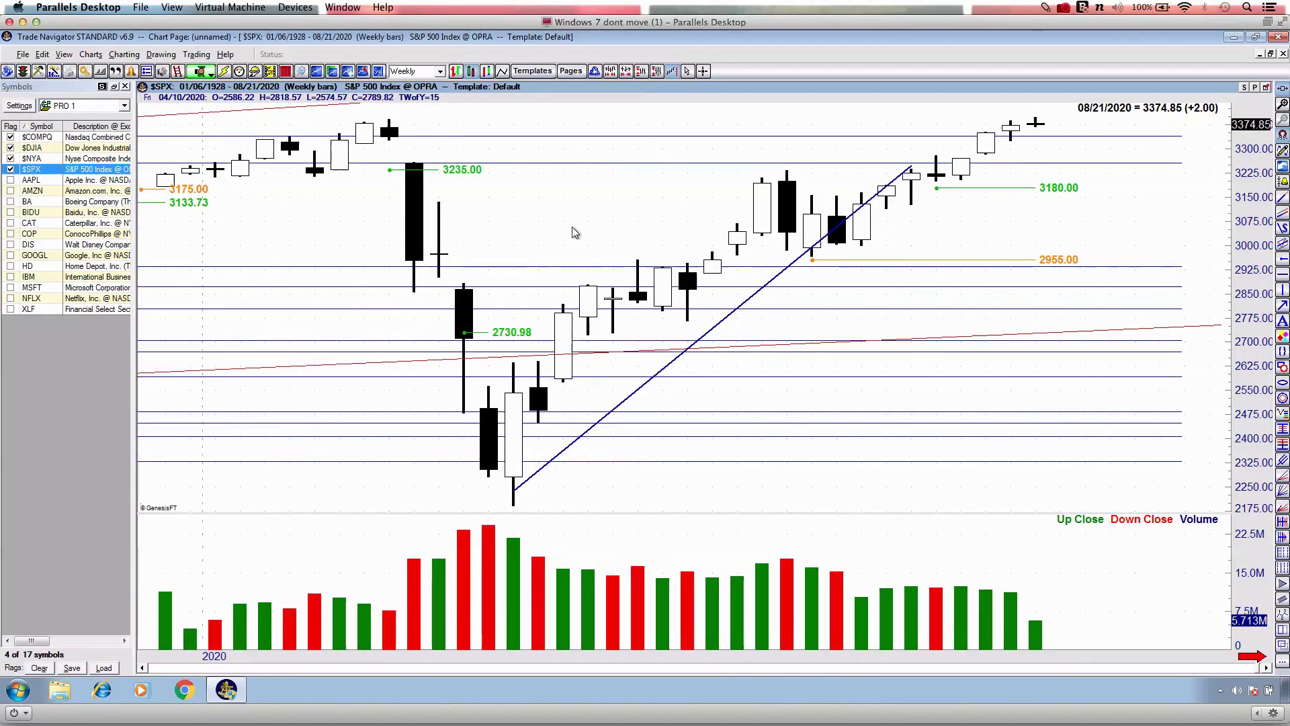
scroll(575, 231, down, 6)
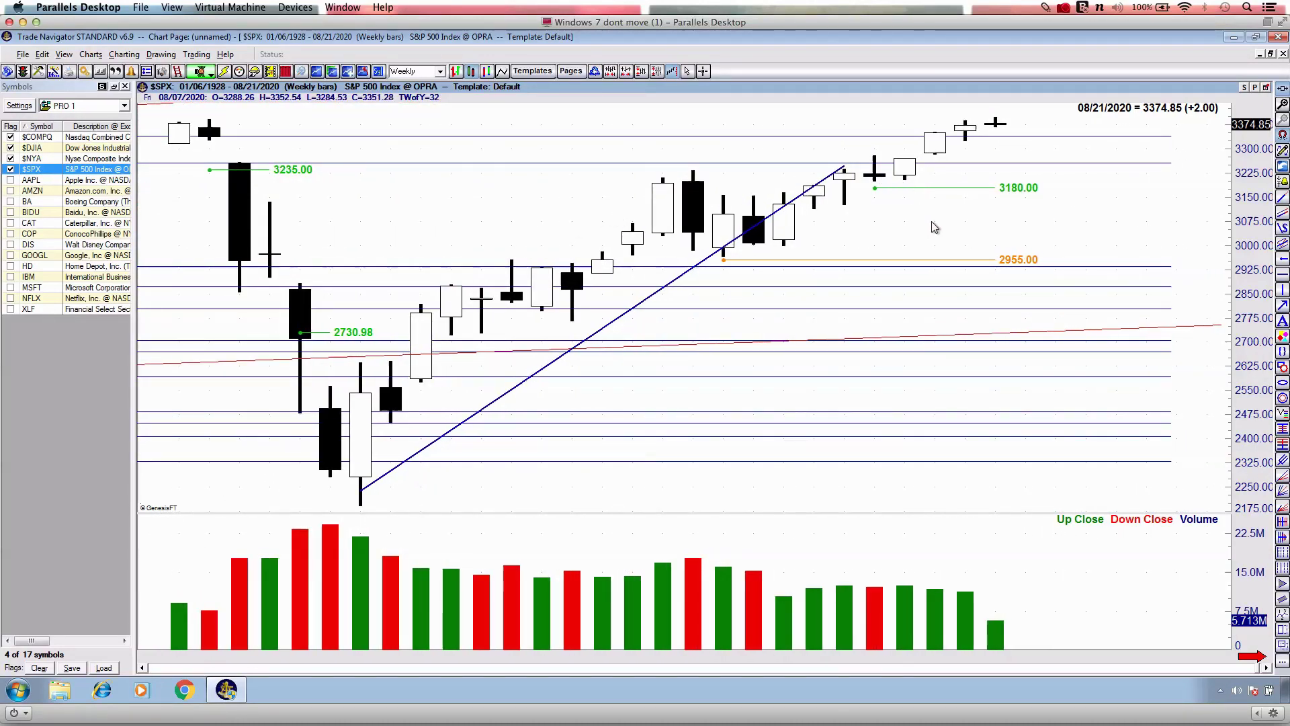
scroll(924, 225, down, 1)
scroll(865, 215, down, 5)
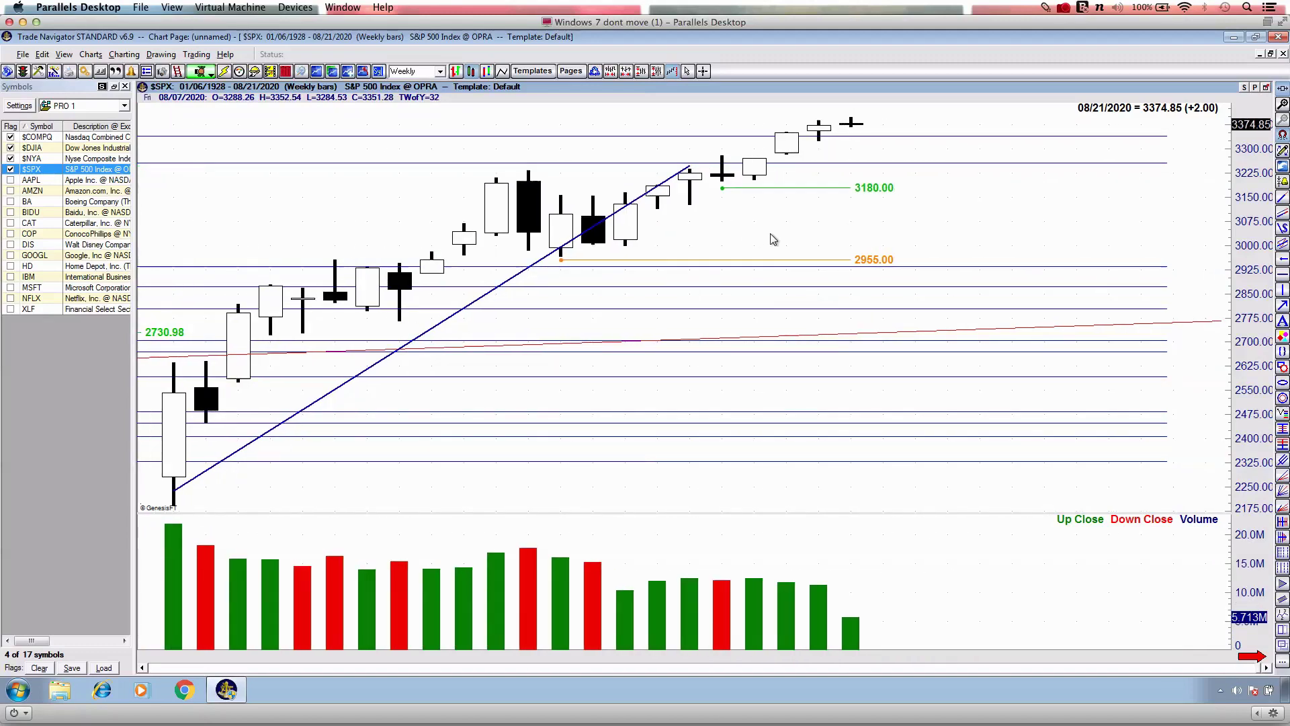
scroll(766, 236, down, 3)
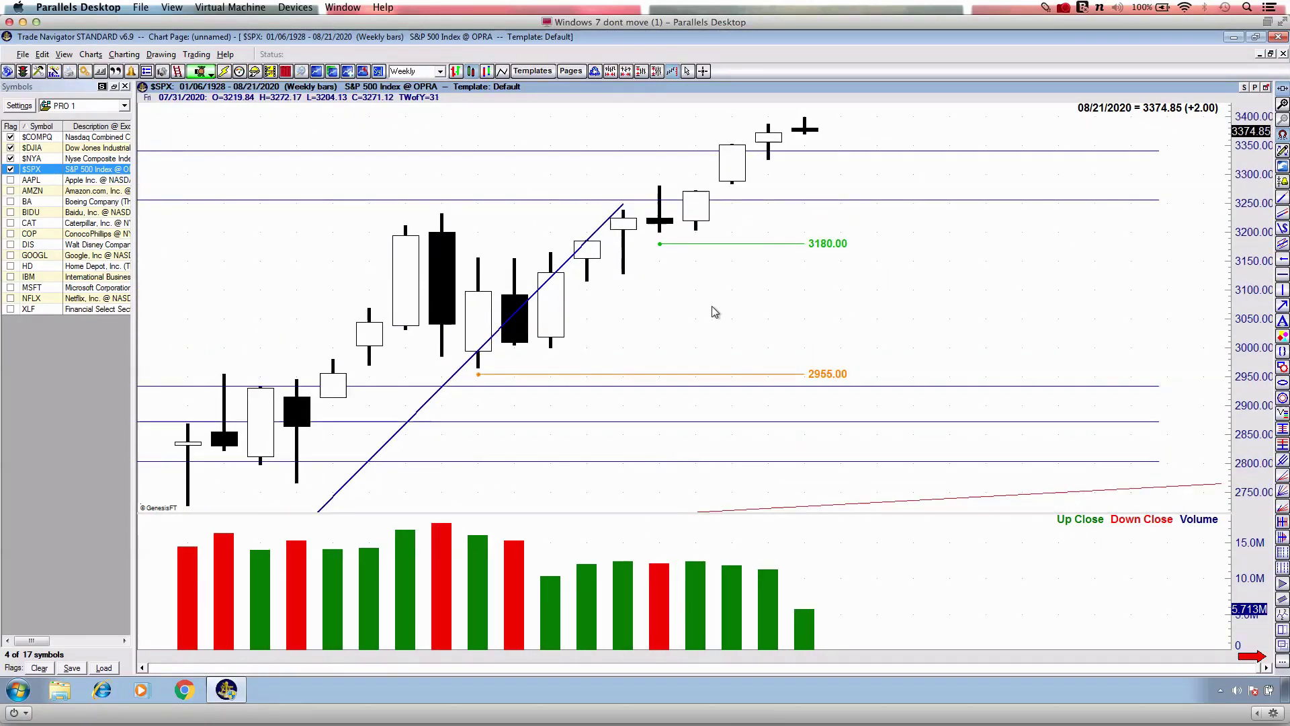
scroll(710, 311, up, 2)
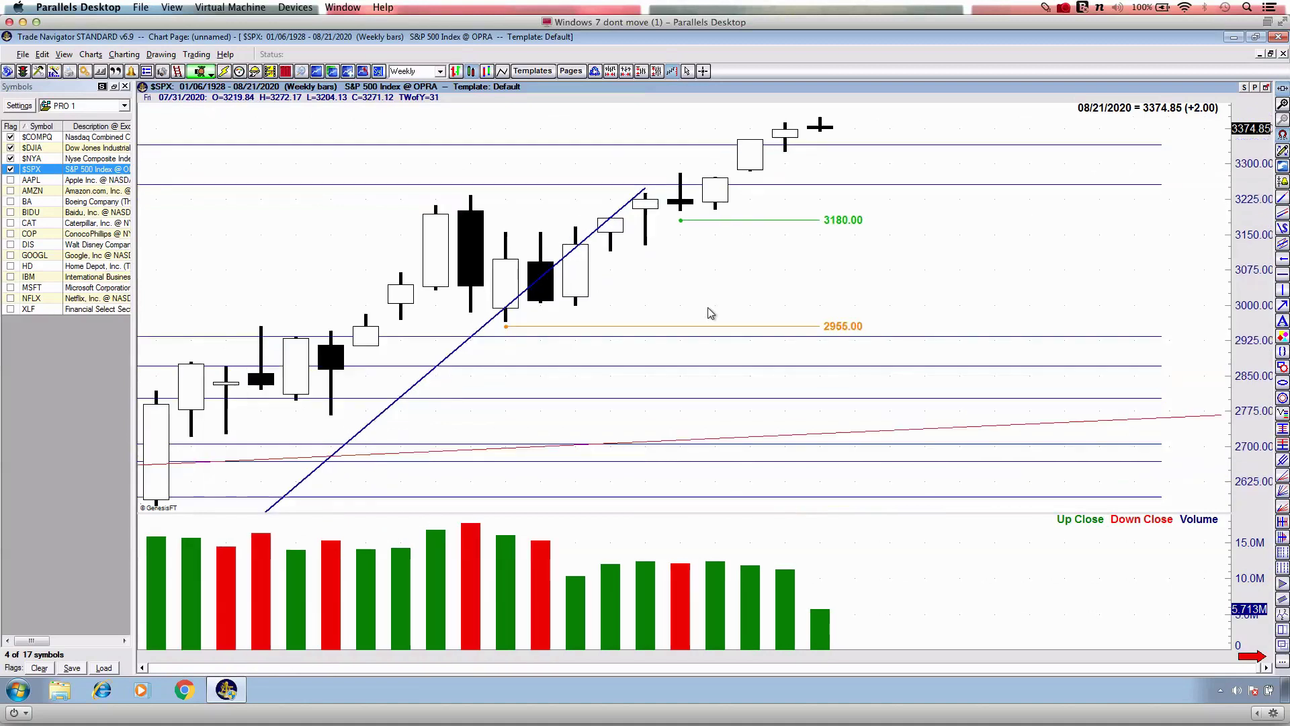
scroll(561, 290, up, 3)
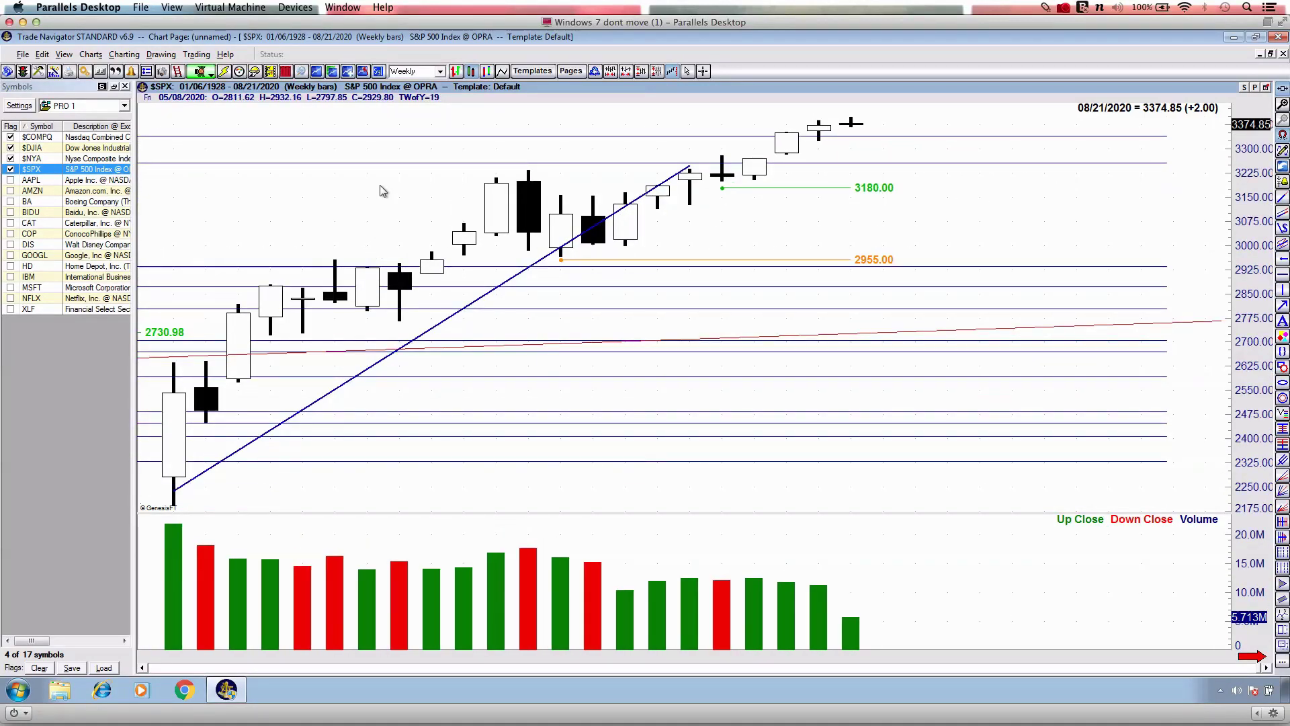
scroll(383, 191, up, 1)
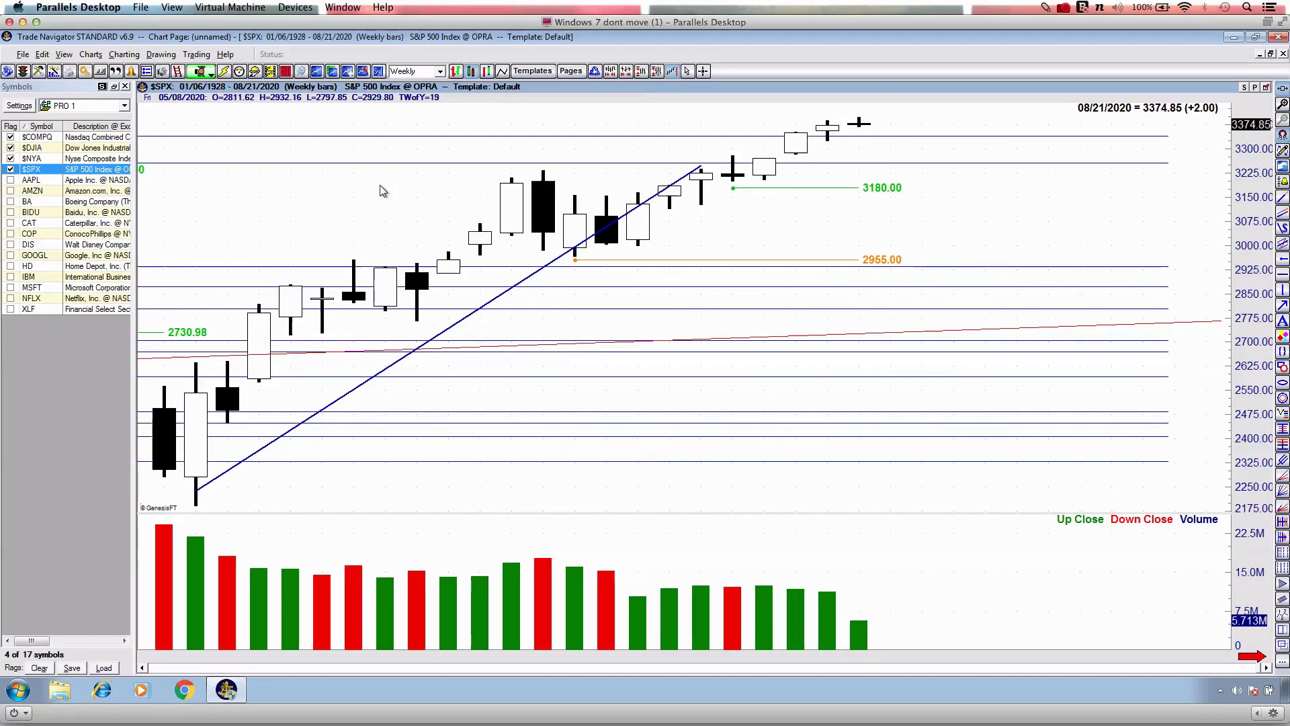
scroll(383, 191, down, 1)
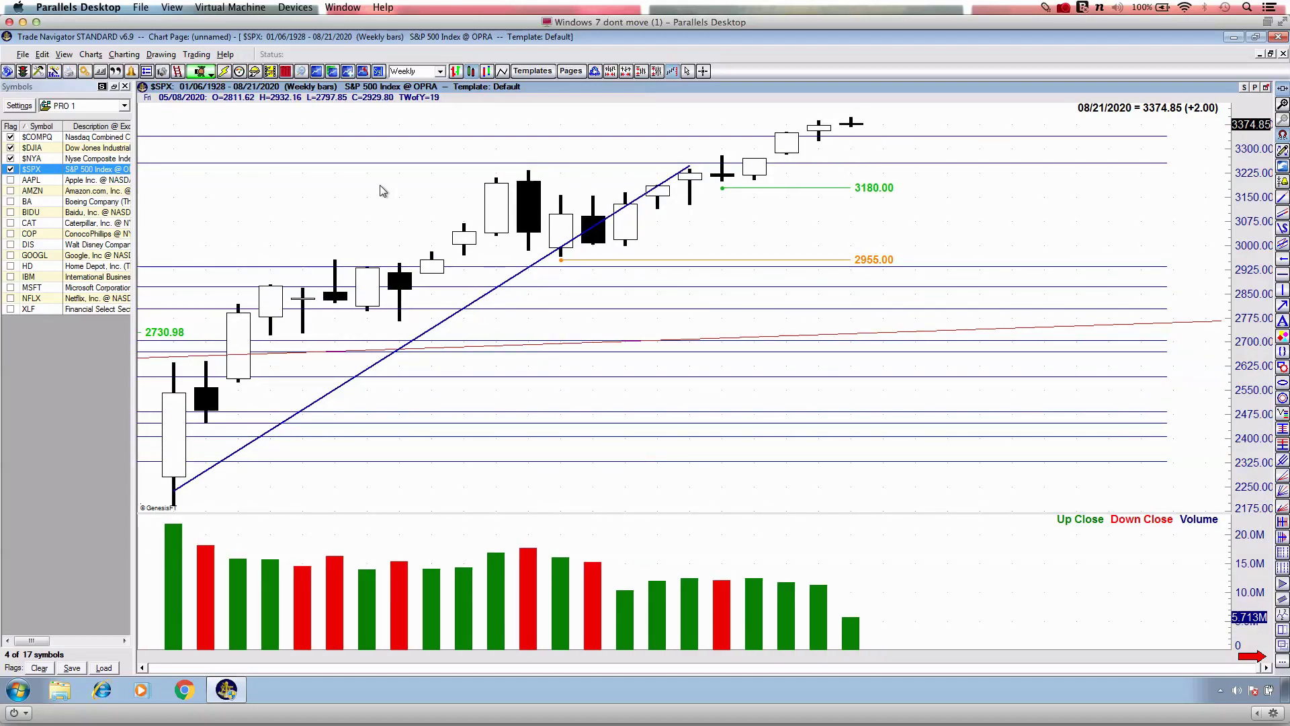